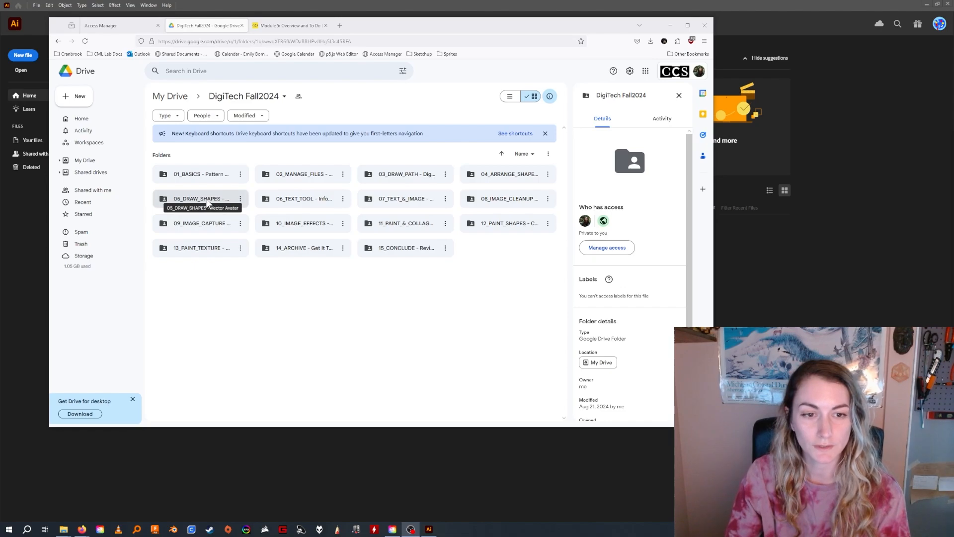
# Download IMG_1667.jpeg from the Assets folder inside 05_DRAW_SHAPES - Vector Avatar on Google Drive.
pyautogui.doubleClick(207, 201)
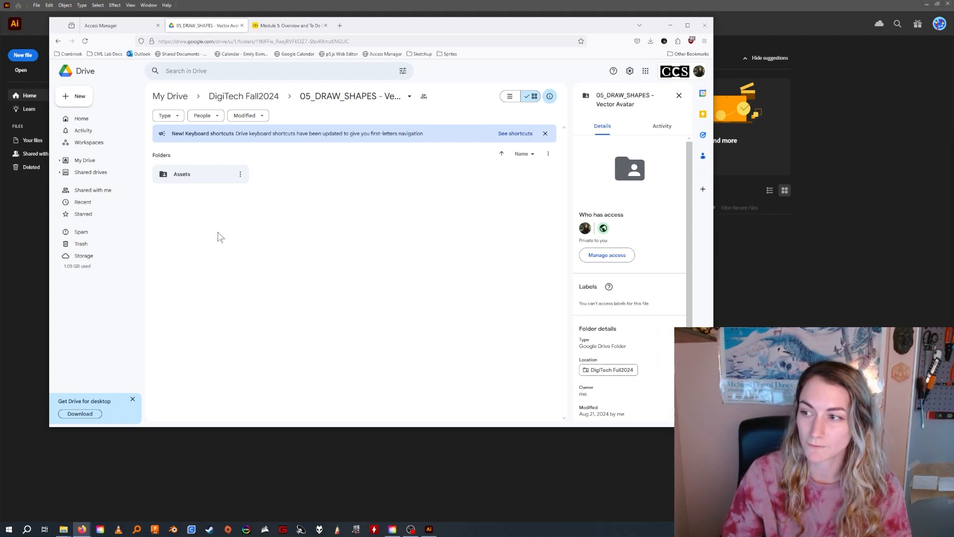
pyautogui.doubleClick(210, 178)
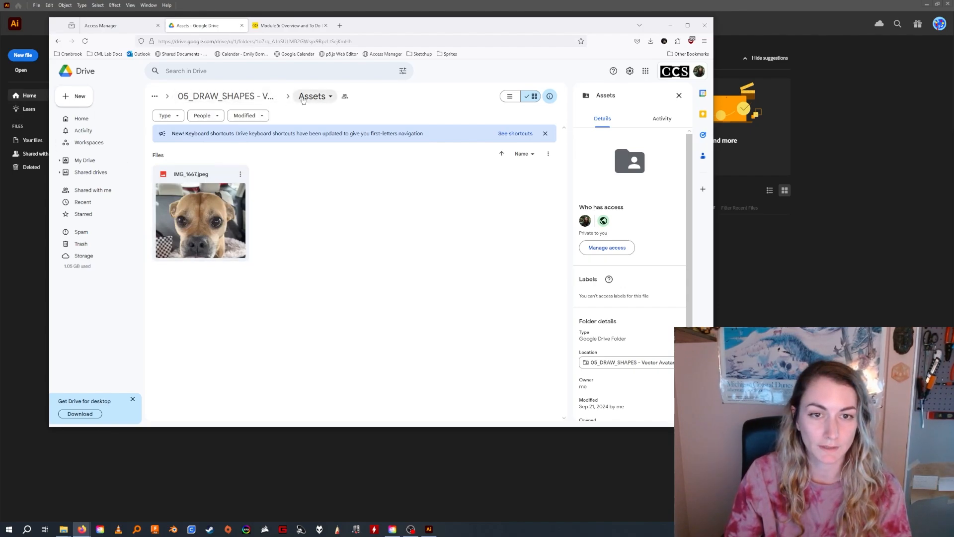
pyautogui.click(227, 96)
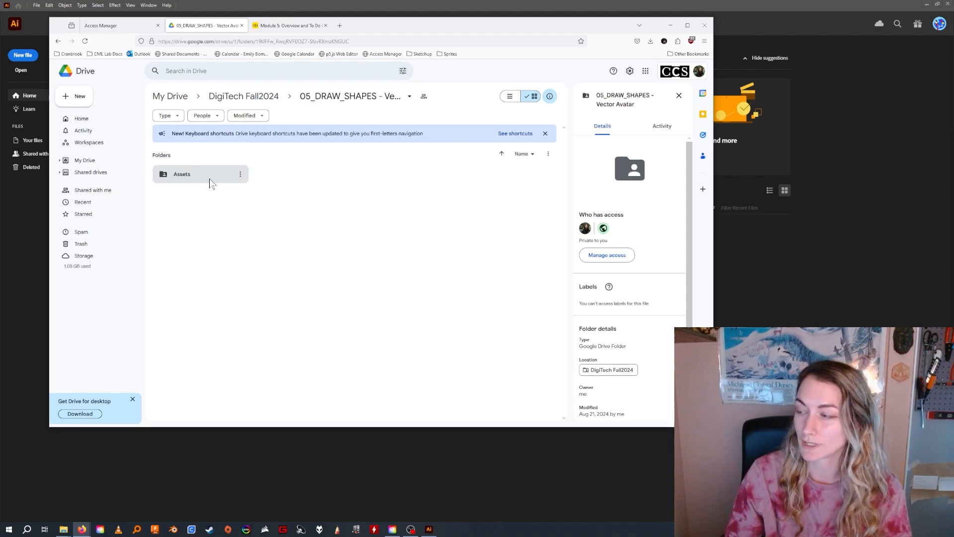
pyautogui.click(201, 179)
pyautogui.doubleClick(201, 179)
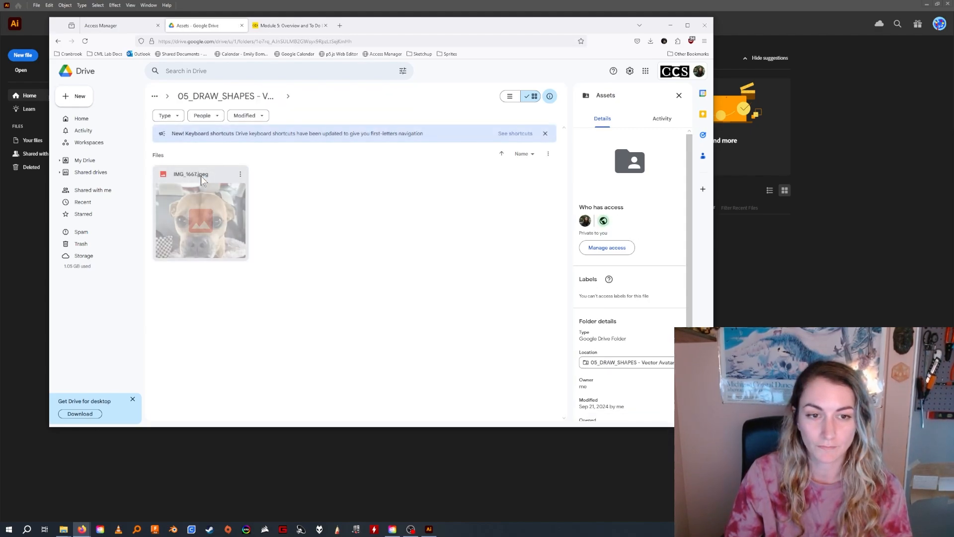
pyautogui.click(241, 174)
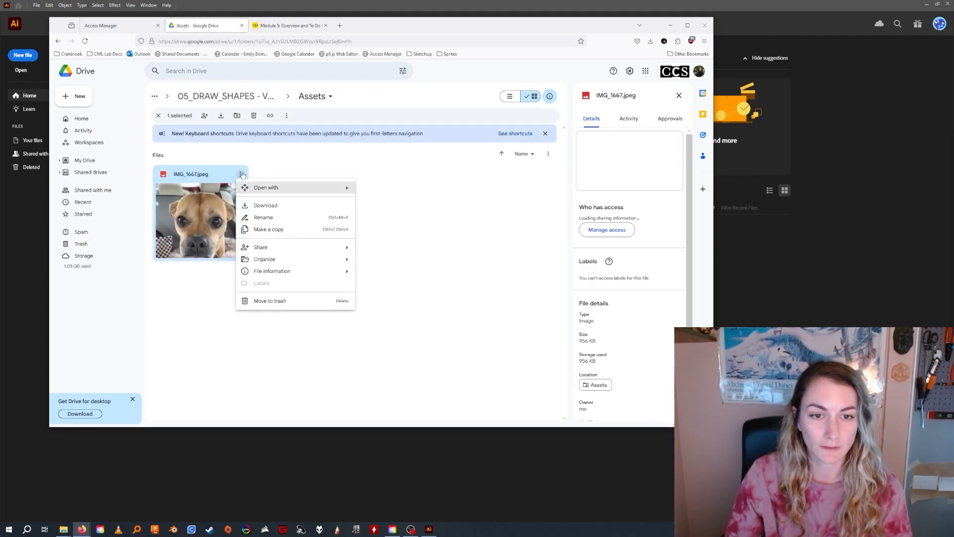
pyautogui.click(277, 206)
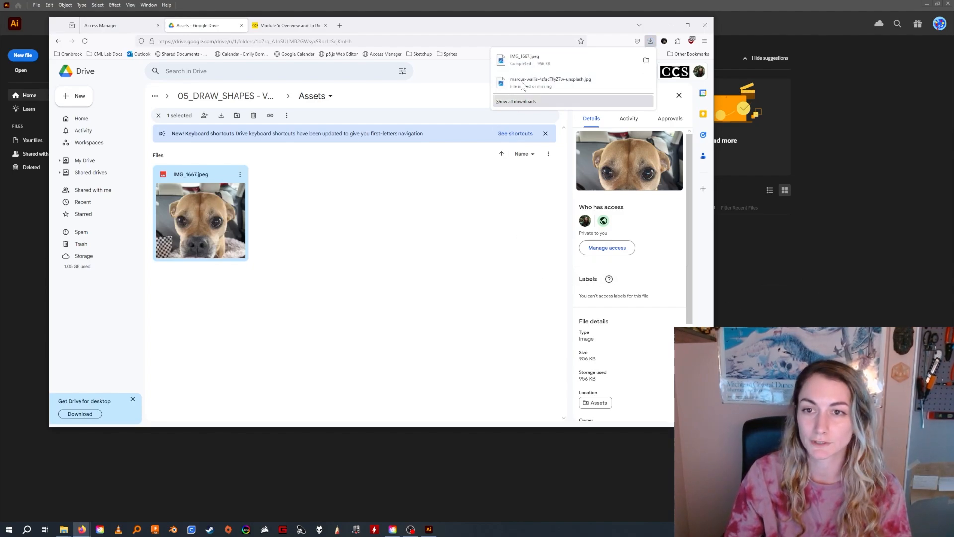
# Put a copy of the downloaded IMG_1667.jpeg on the desktop and return to a maximized Illustrator window.
pyautogui.click(937, 4)
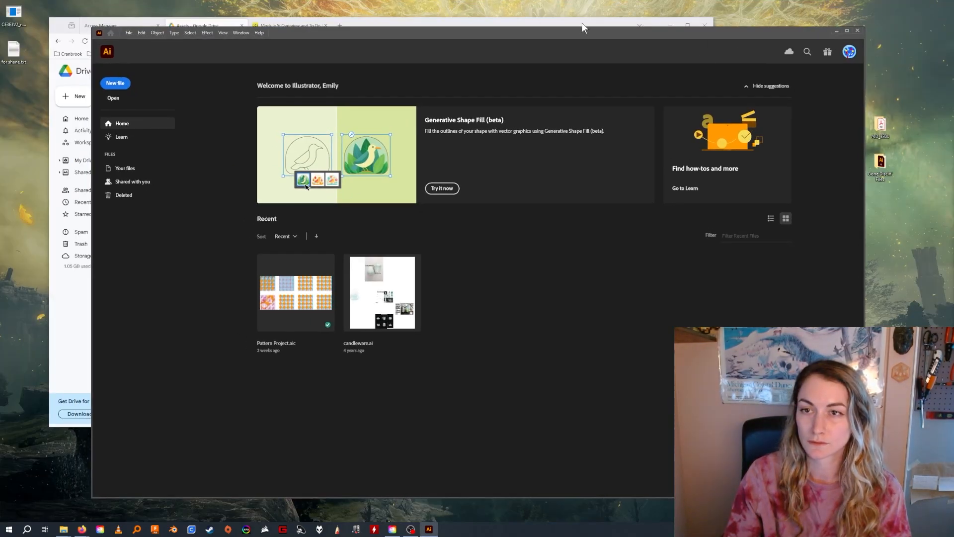
pyautogui.click(666, 22)
pyautogui.click(650, 41)
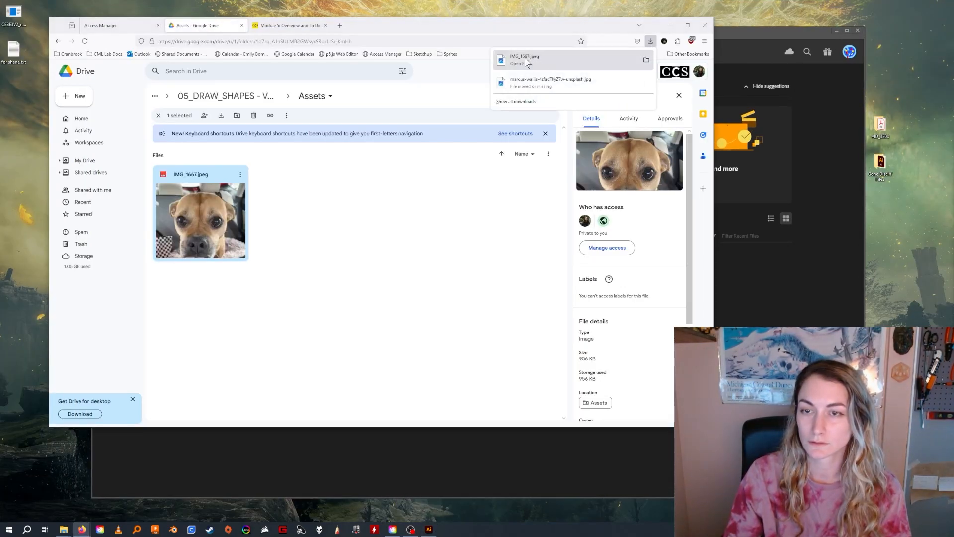
pyautogui.moveTo(529, 60); pyautogui.dragTo(905, 71)
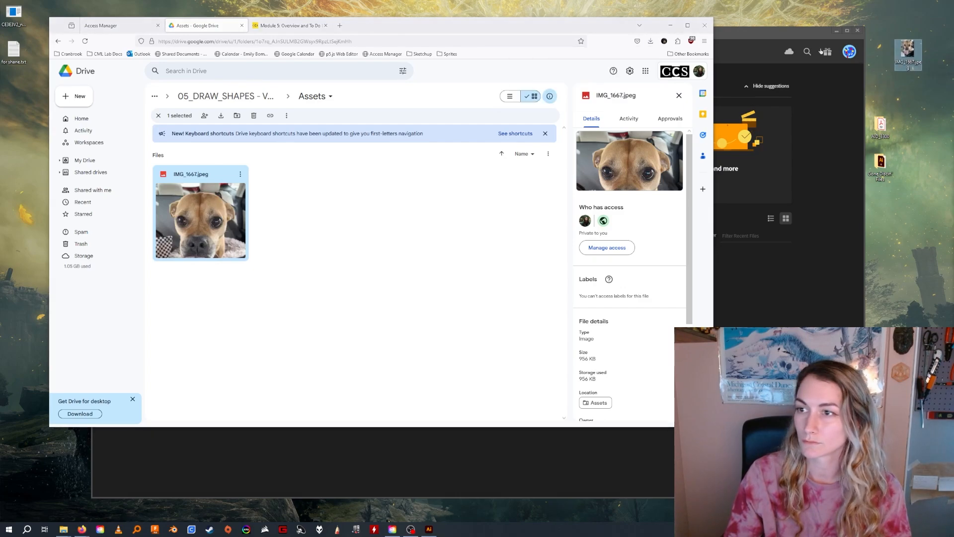
pyautogui.click(738, 31)
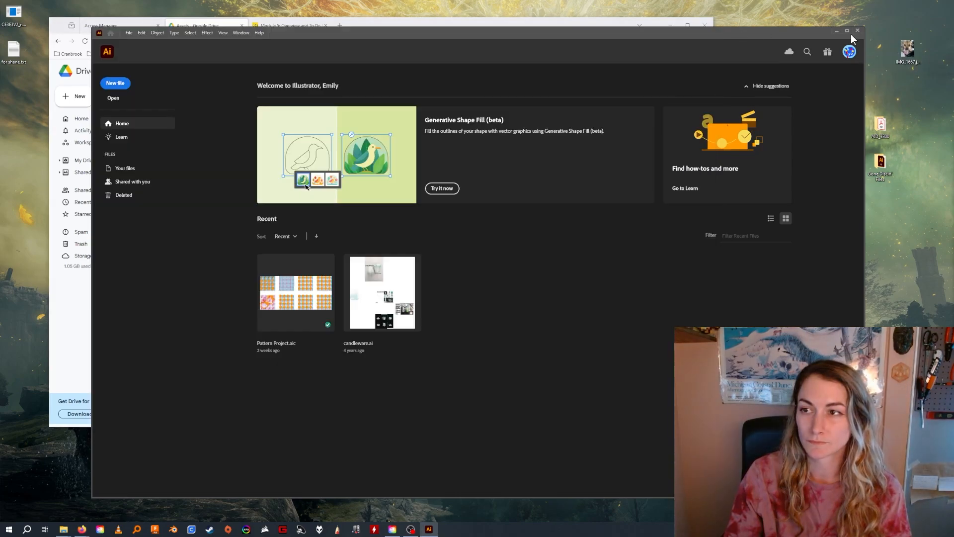
pyautogui.click(848, 31)
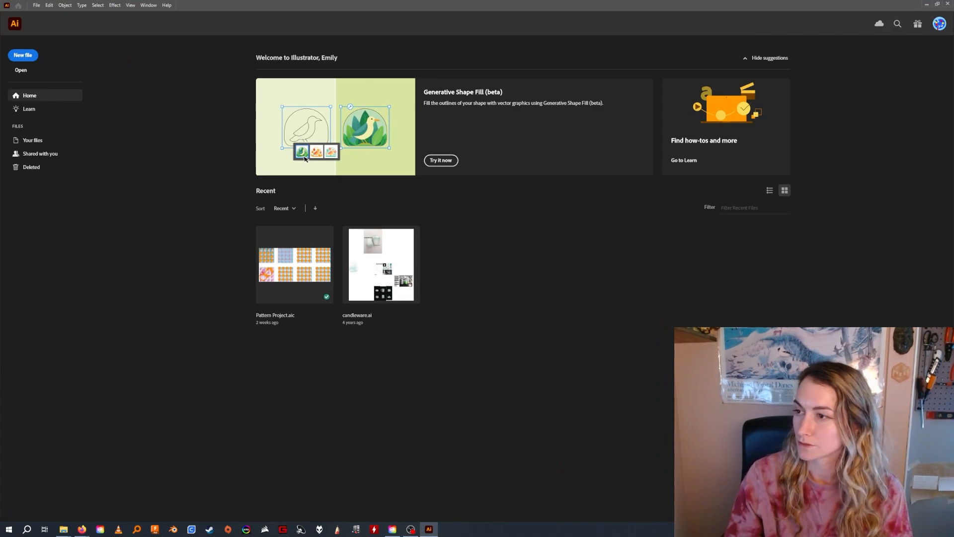
# Set up a new 10 x 10 in document with 3 artboards and CMYK Color mode.
pyautogui.click(24, 55)
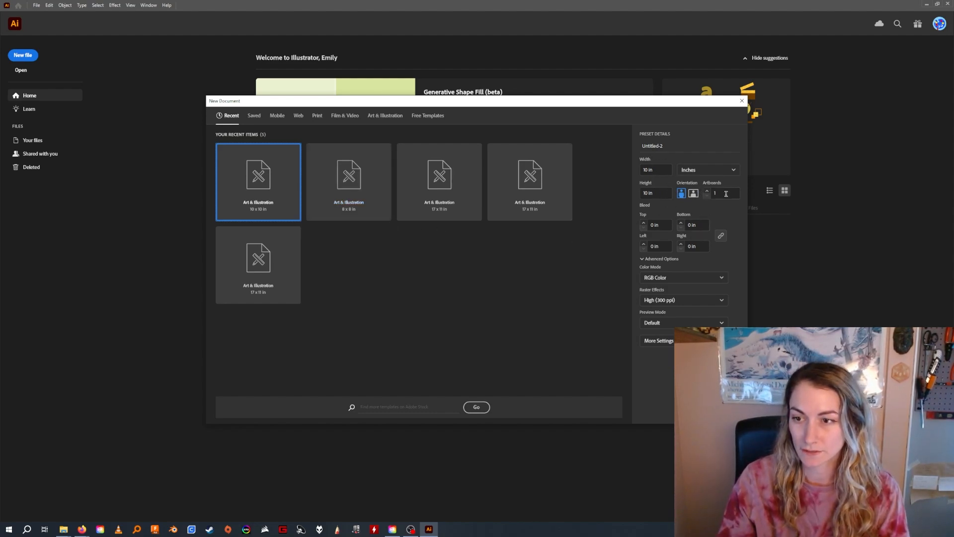
pyautogui.click(722, 194)
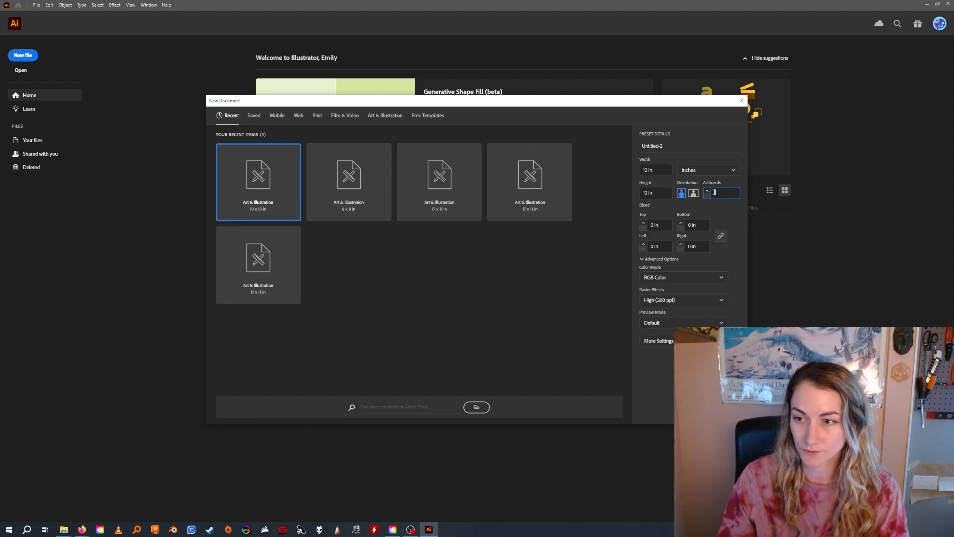
pyautogui.write('3')
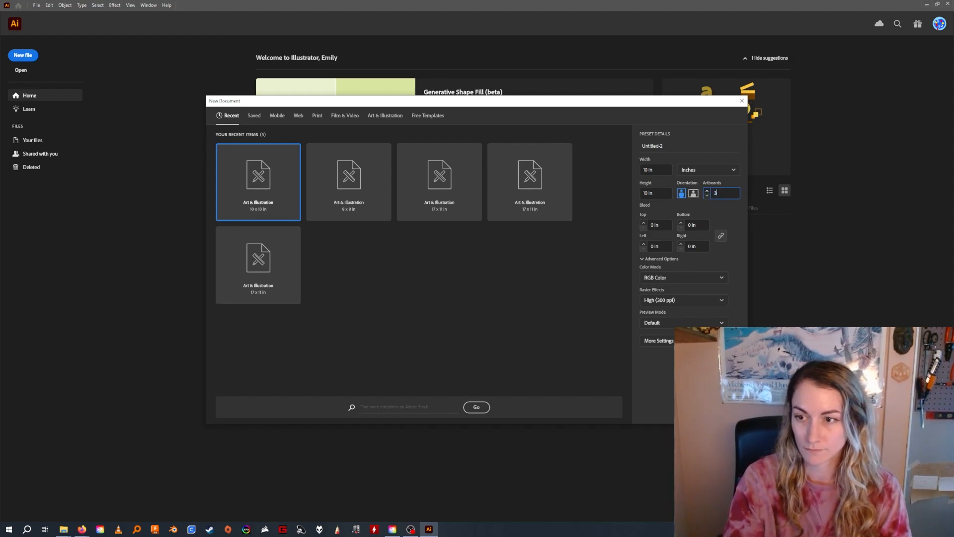
pyautogui.click(721, 279)
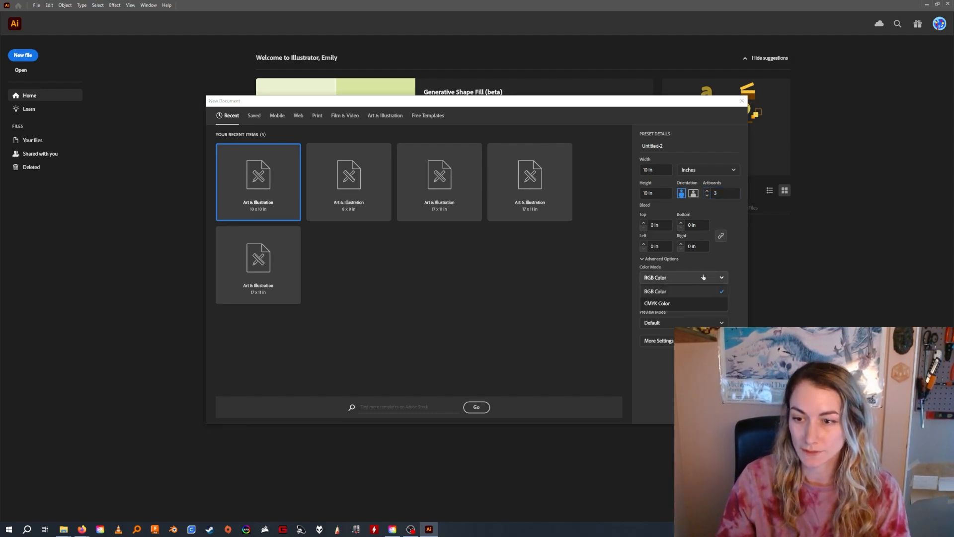
pyautogui.click(667, 305)
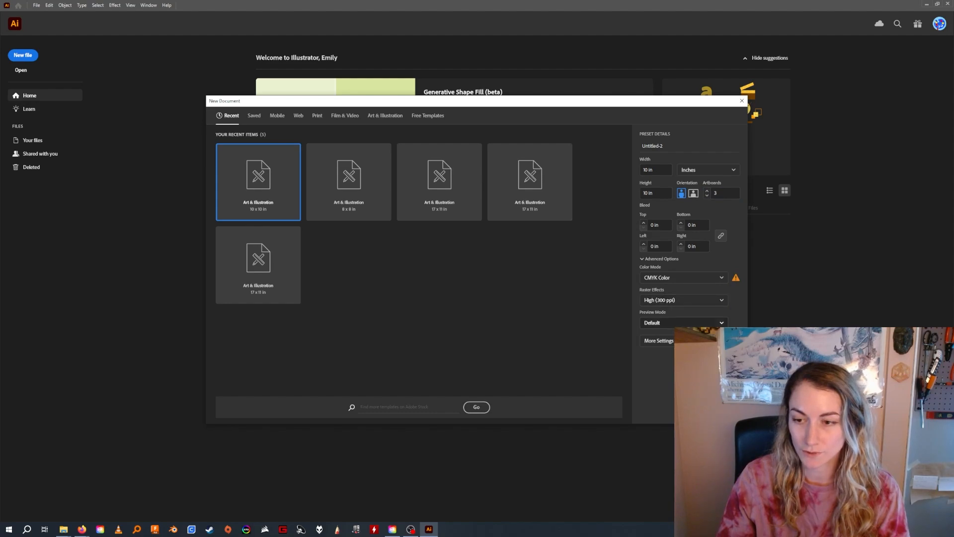
# Set the new document's three artboards to be arranged by row in its additional settings.
pyautogui.click(659, 341)
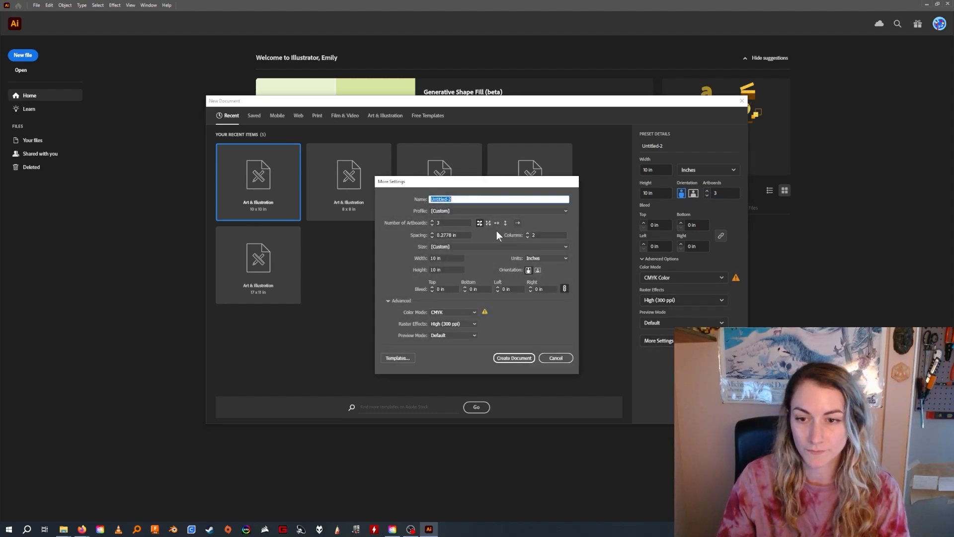
pyautogui.click(527, 236)
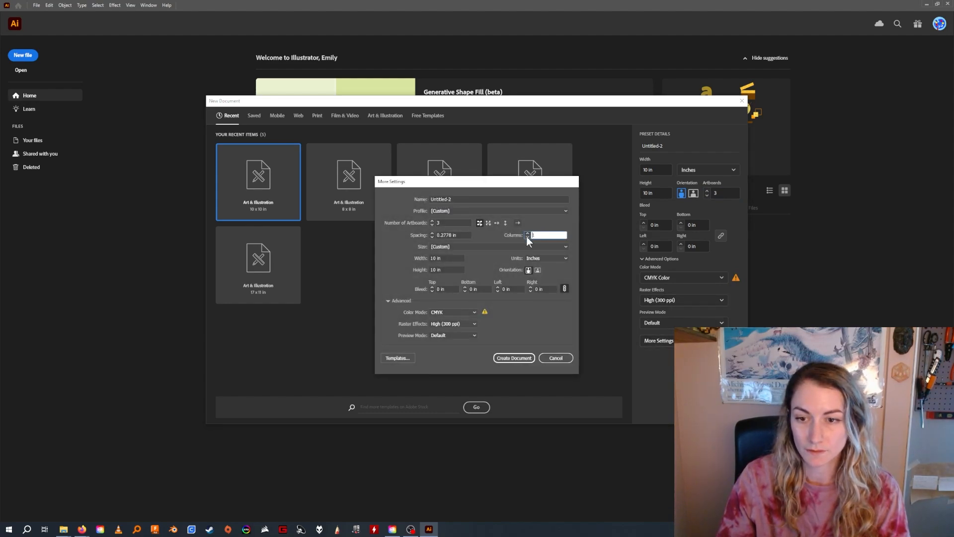
pyautogui.click(496, 223)
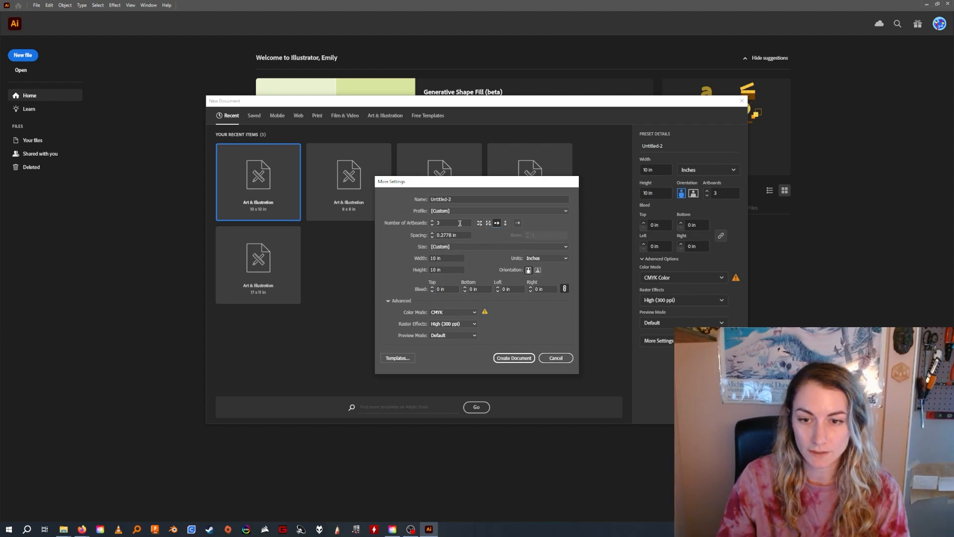
pyautogui.click(424, 223)
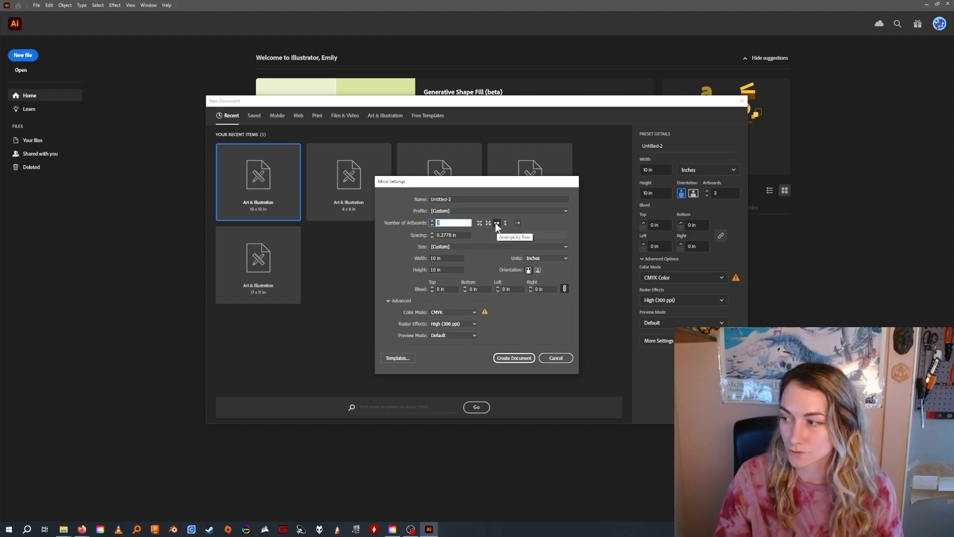
# Name the document with DFN119, the student's last and first name, and Vector Avatar, separated by underscores, and create it.
pyautogui.moveTo(452, 199); pyautogui.dragTo(412, 201)
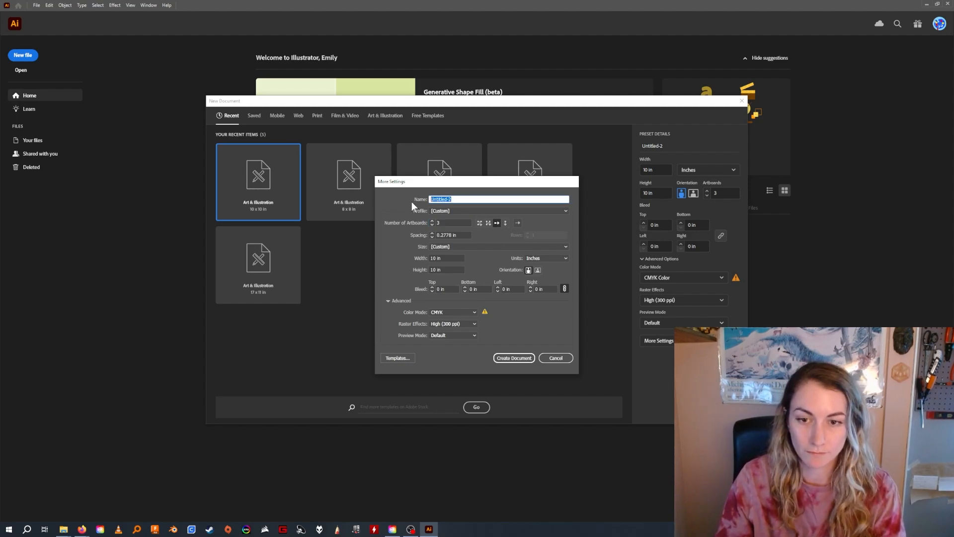
pyautogui.write('0')
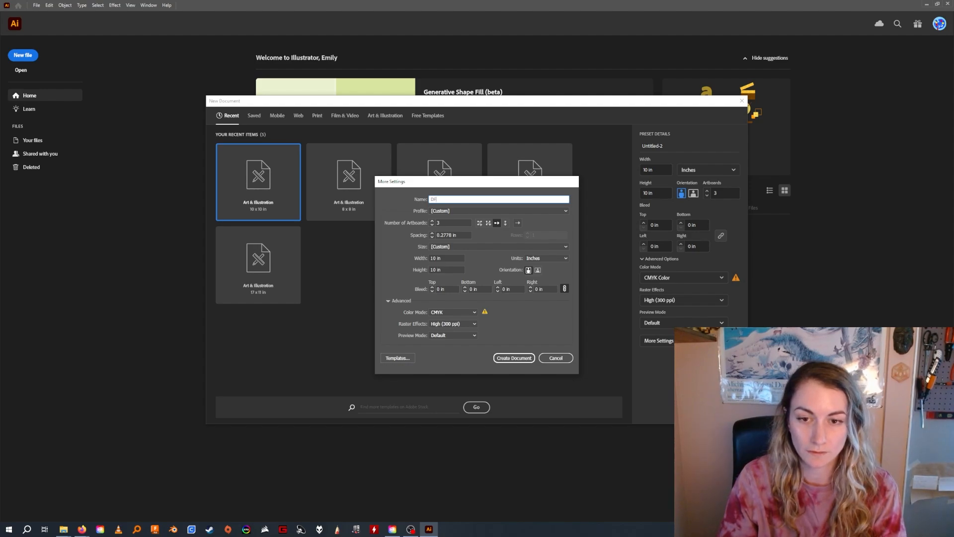
pyautogui.write('FN119_Bommarito,Emily_')
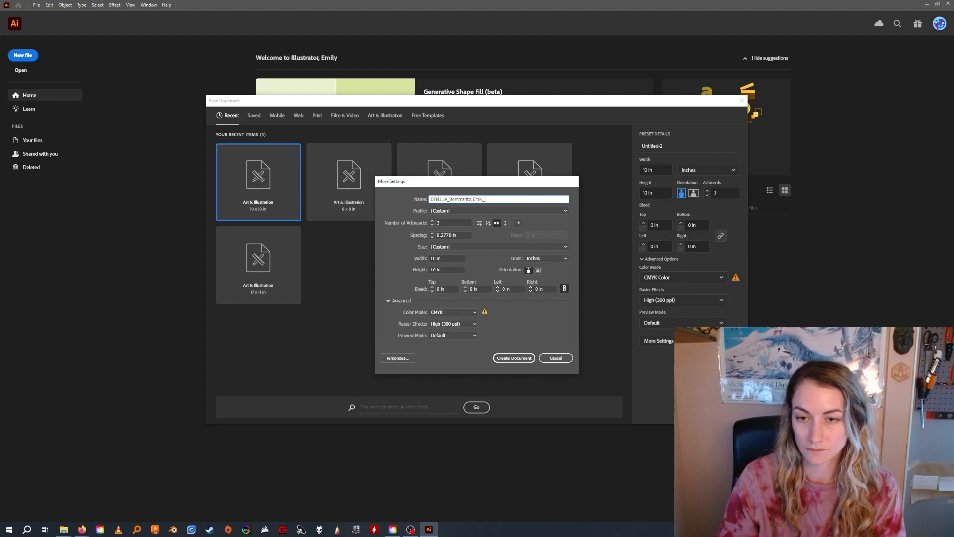
pyautogui.press('BackSpace')
pyautogui.press('BackSpace')
pyautogui.write('V')
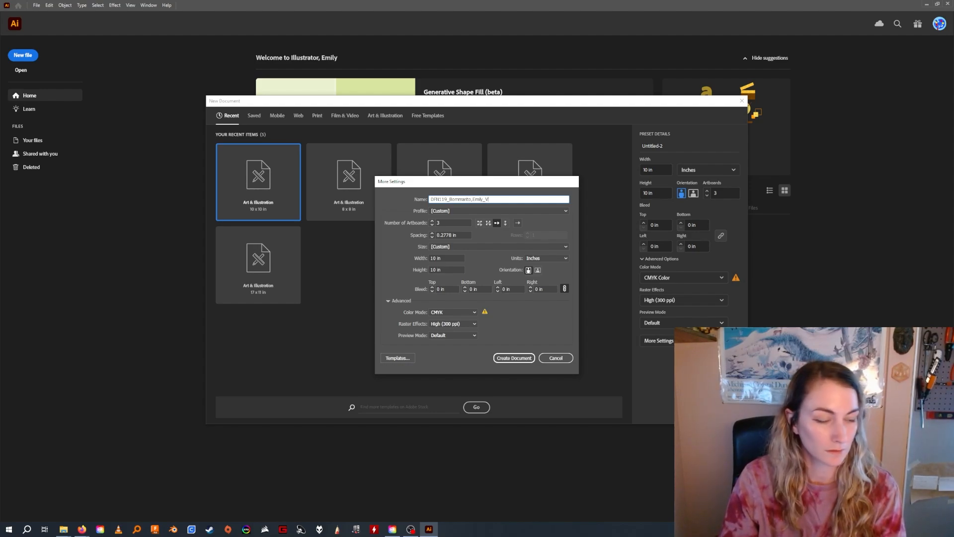
pyautogui.write('ector Avata')
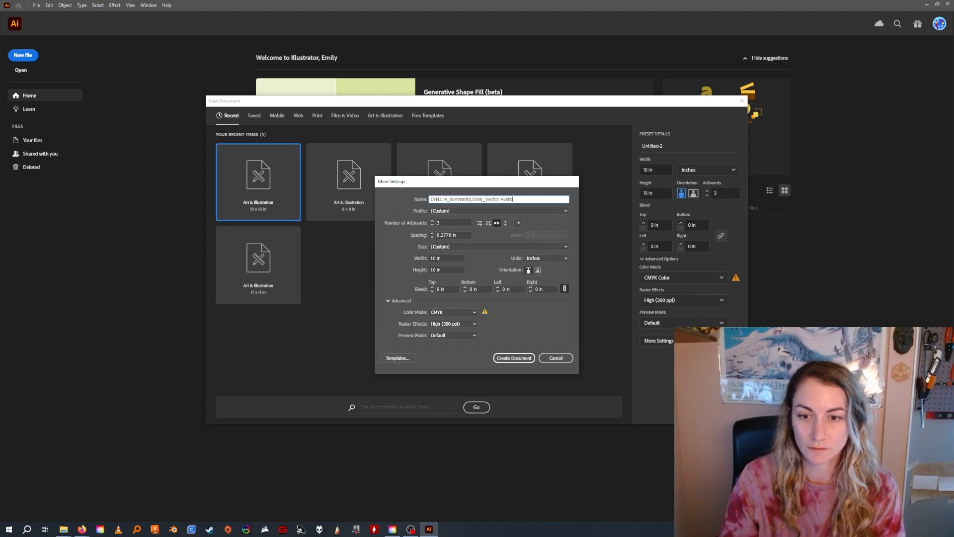
pyautogui.write('r')
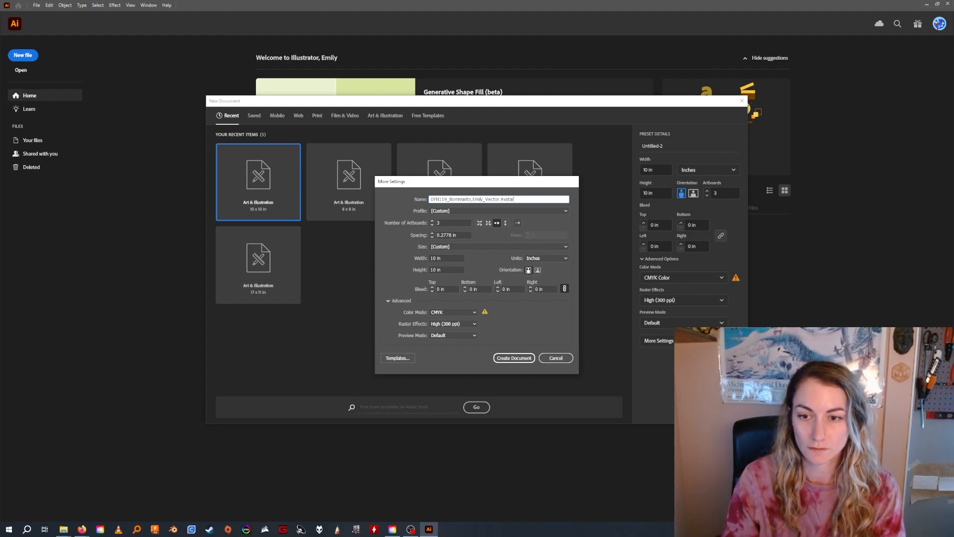
pyautogui.click(514, 358)
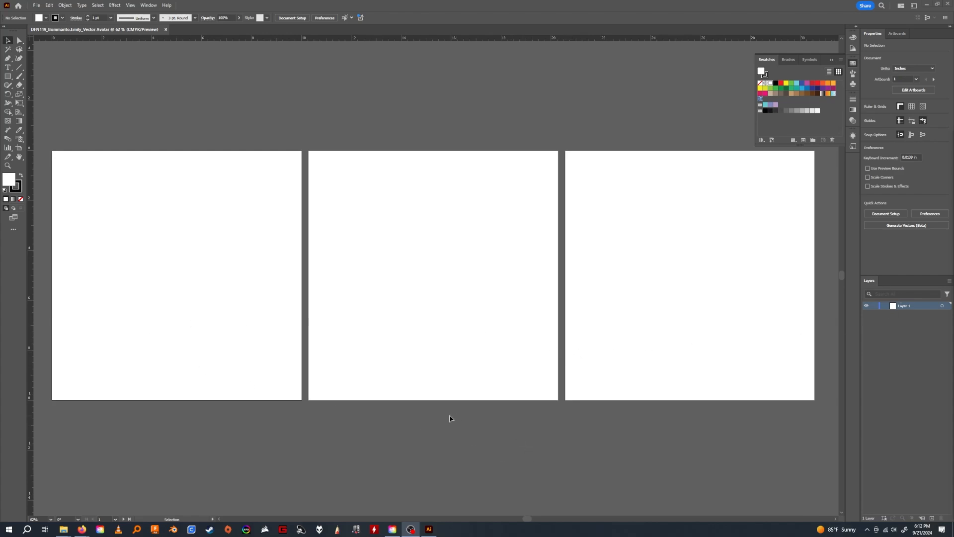
pyautogui.moveTo(416, 428); pyautogui.dragTo(437, 431)
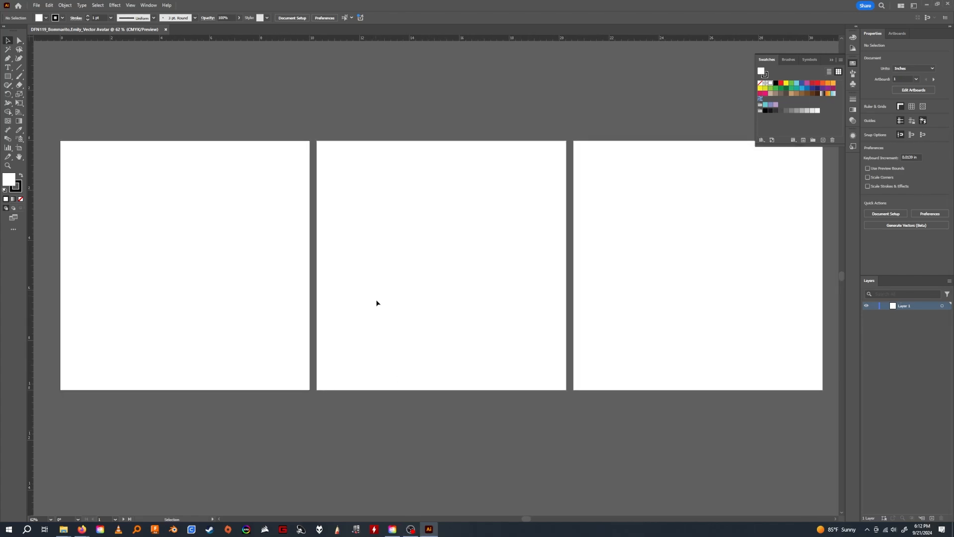
pyautogui.moveTo(648, 210)
pyautogui.mouseDown()
pyautogui.moveTo(622, 234)
pyautogui.moveTo(650, 267)
pyautogui.moveTo(635, 255)
pyautogui.mouseUp()
pyautogui.click(669, 242)
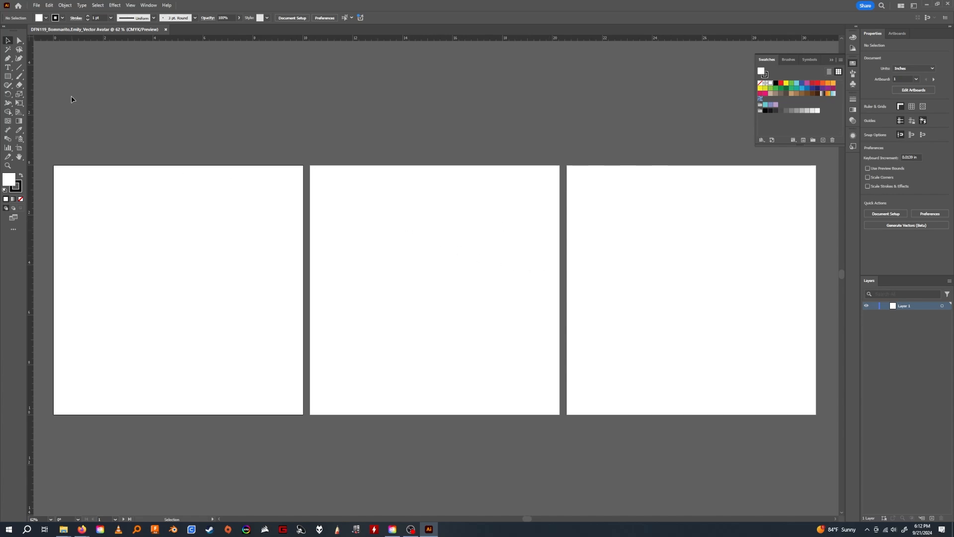
# Place IMG_1667.jpeg from the Desktop into the document as a template layer.
pyautogui.click(37, 4)
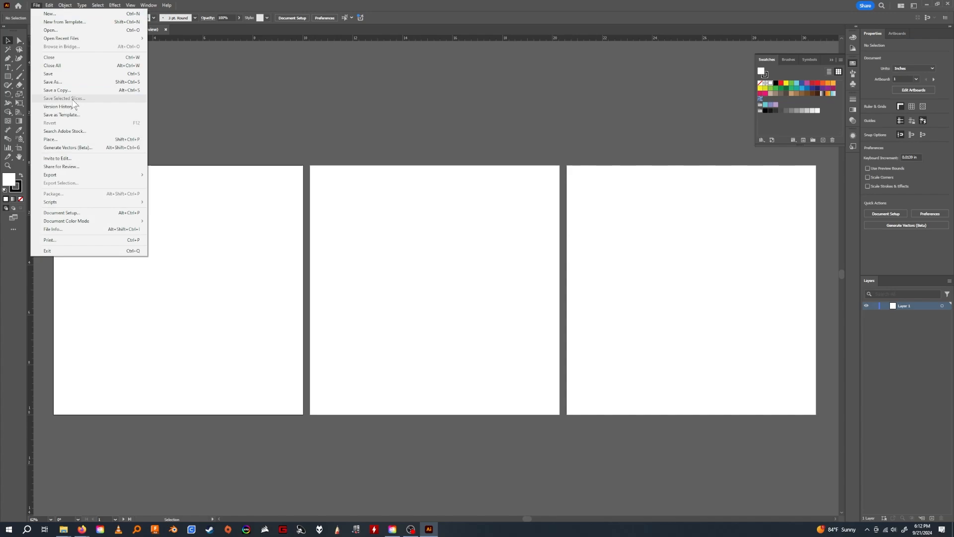
pyautogui.click(76, 142)
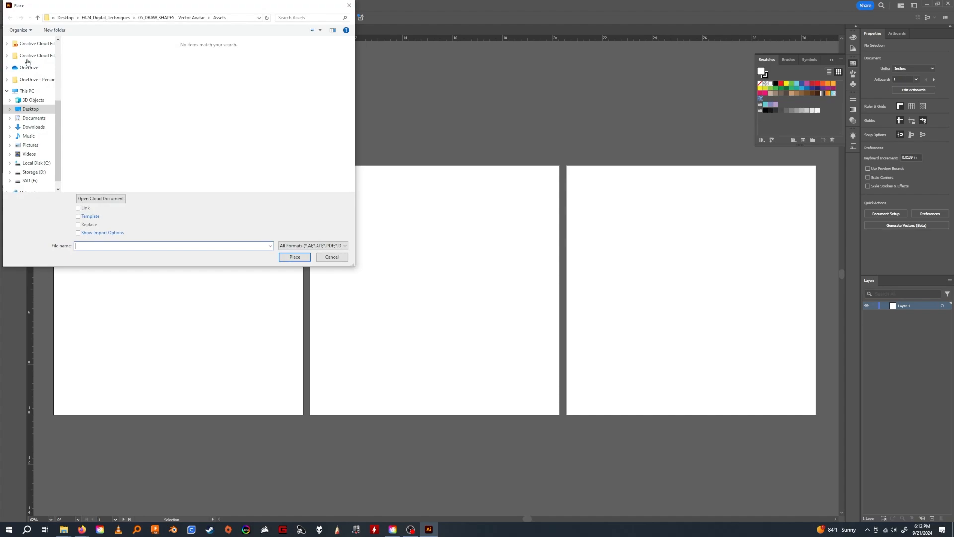
pyautogui.click(31, 110)
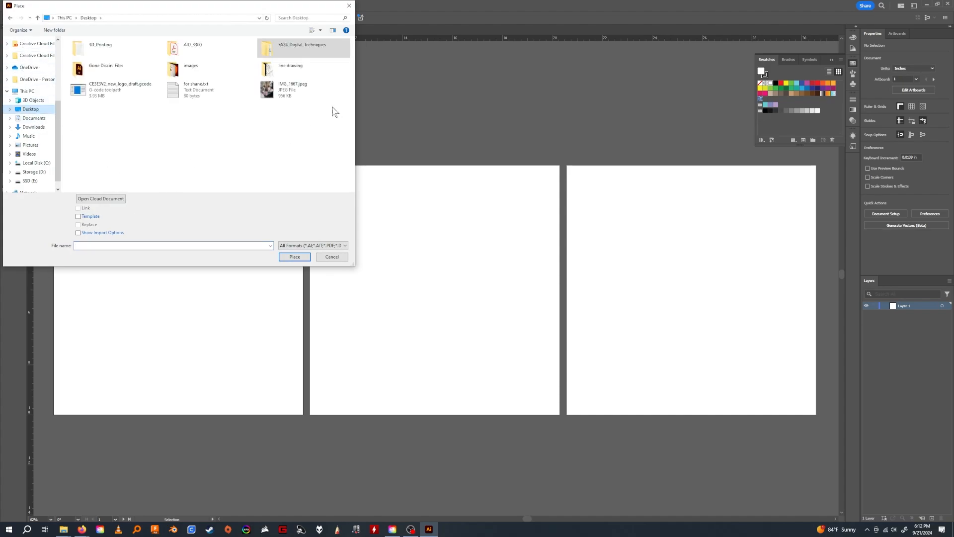
pyautogui.click(289, 91)
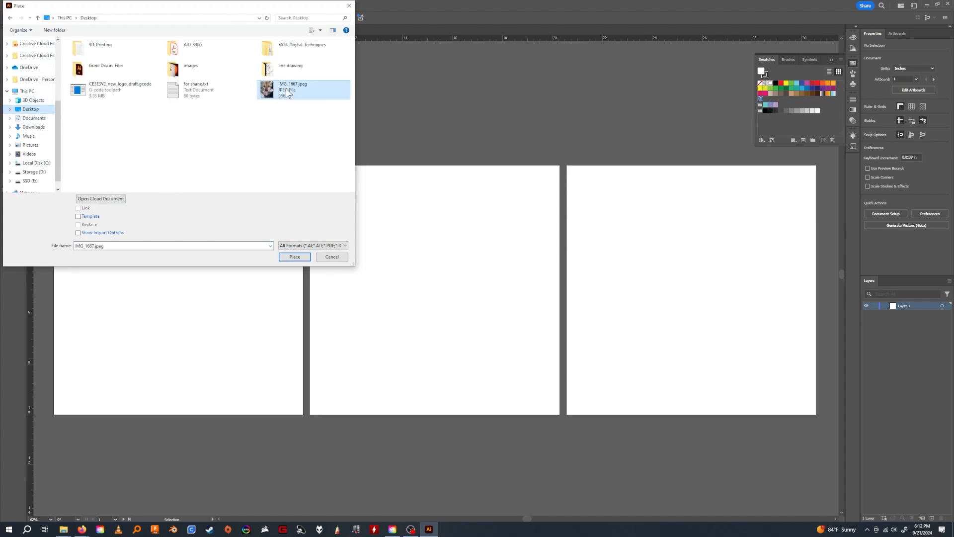
pyautogui.click(79, 216)
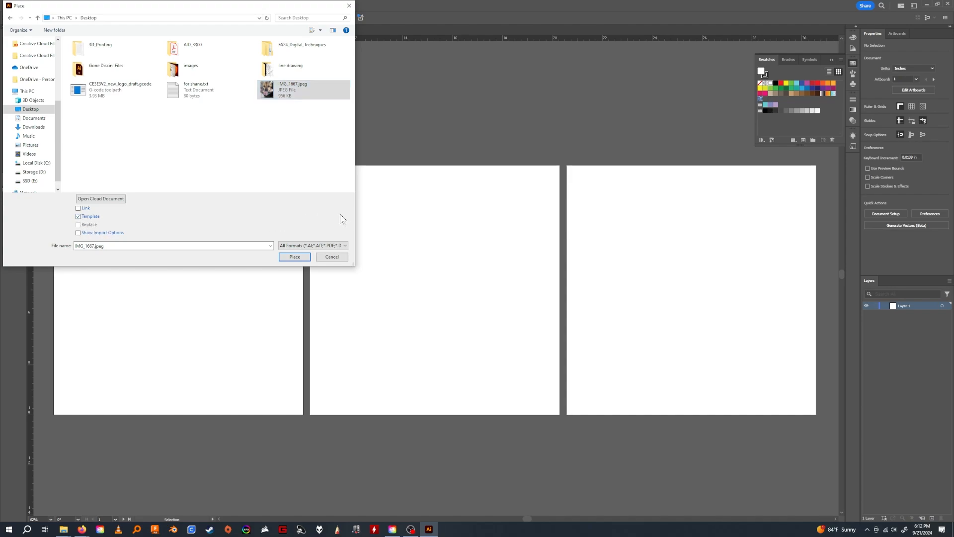
pyautogui.click(299, 259)
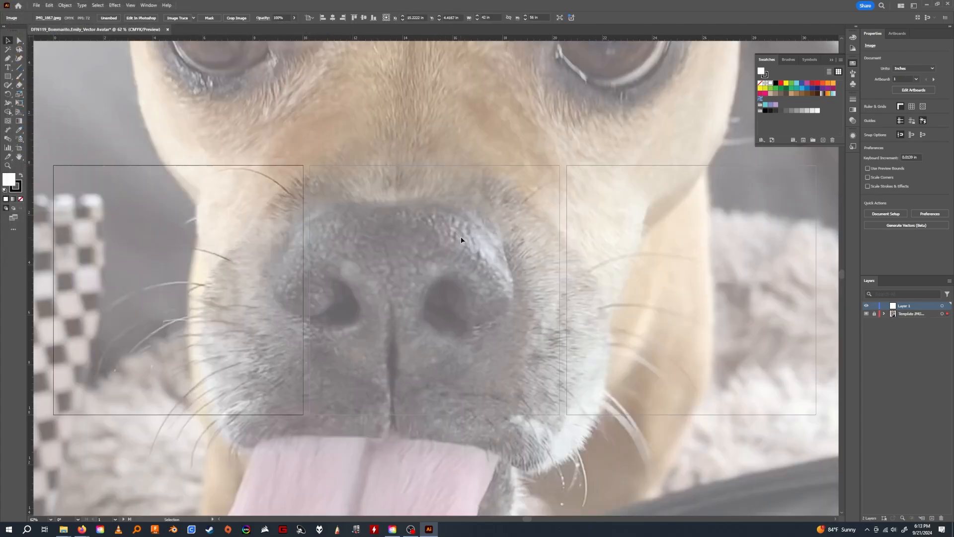
# Unlock the template layer that holds the dog photo.
pyautogui.press('z')
pyautogui.scroll(-5, 467, 238)
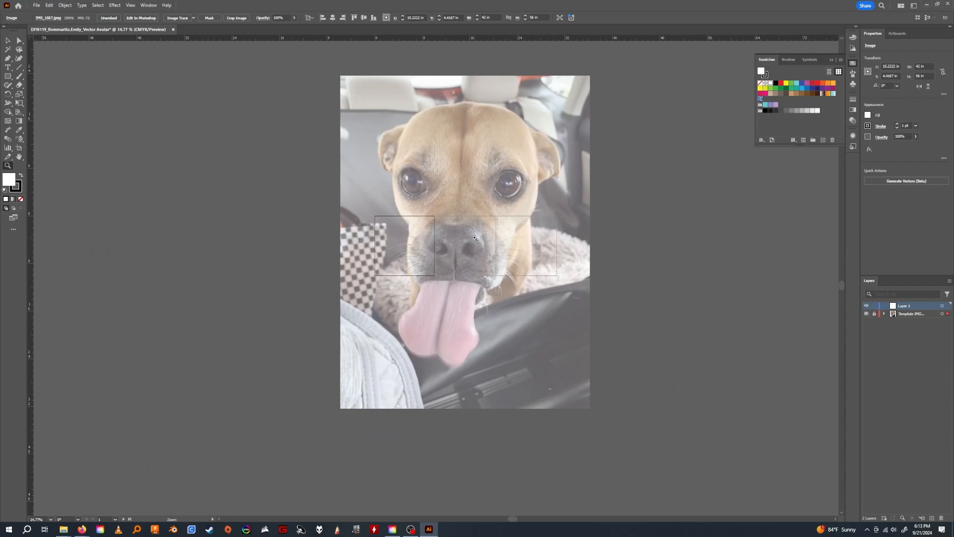
pyautogui.press('v')
pyautogui.click(437, 214)
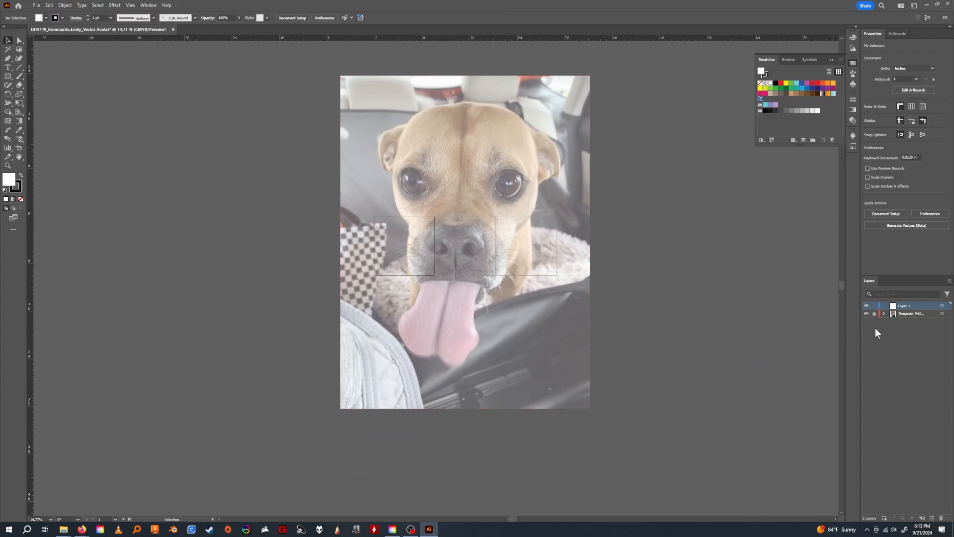
pyautogui.click(874, 314)
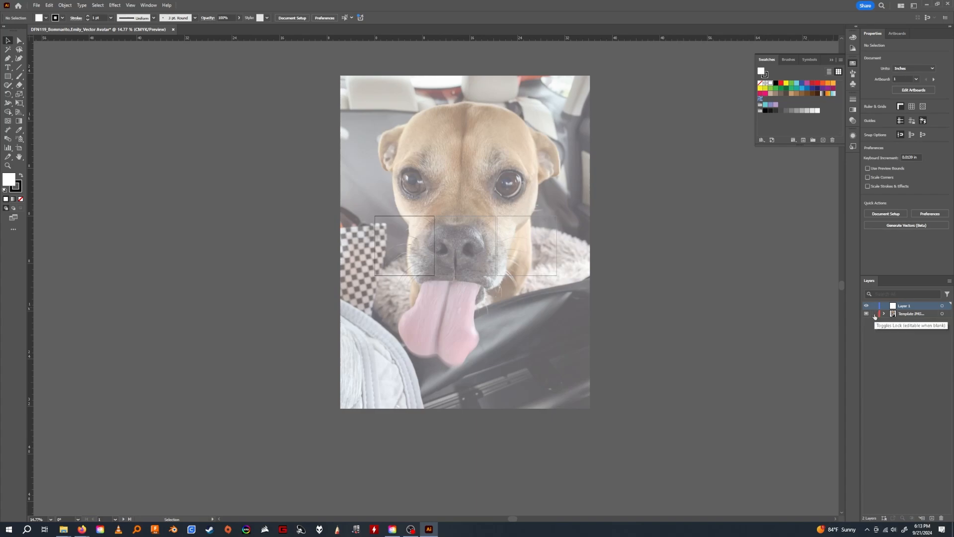
# Rename the photo's layer to Template Layer and turn off its image dimming.
pyautogui.click(925, 315)
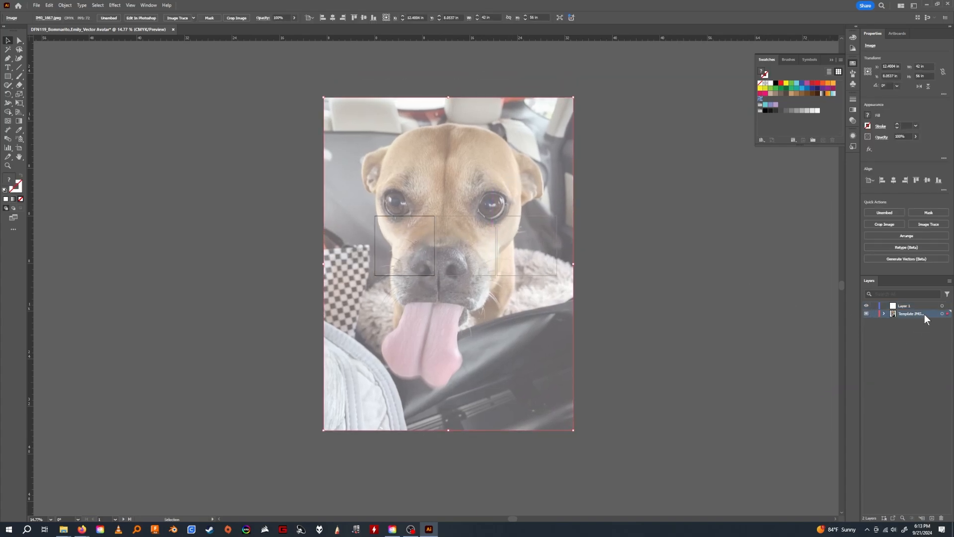
pyautogui.doubleClick(931, 312)
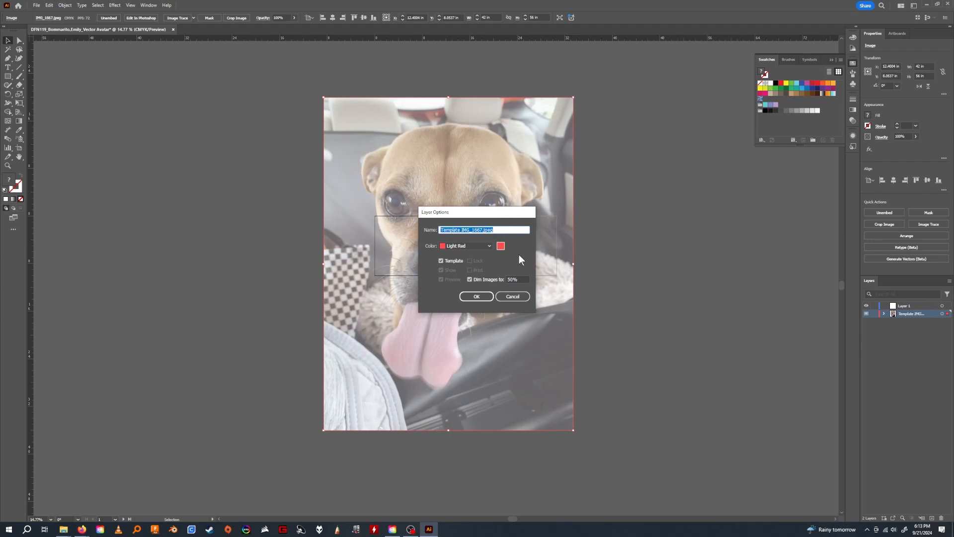
pyautogui.click(469, 281)
pyautogui.click(469, 280)
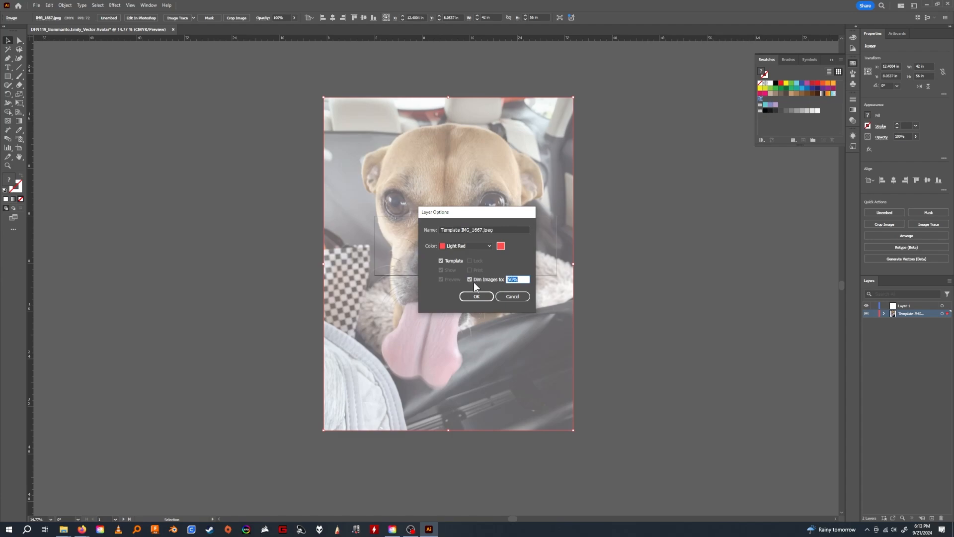
pyautogui.click(470, 280)
pyautogui.moveTo(490, 229); pyautogui.dragTo(427, 228)
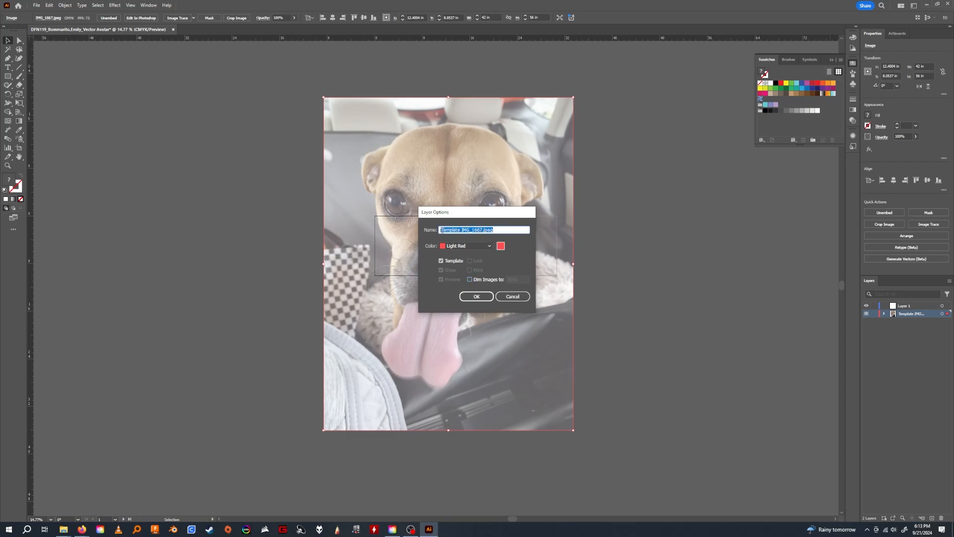
pyautogui.press('BackSpace')
pyautogui.click(482, 295)
# Scale the dog photo down to about 8.2 x 10.9 in and center it horizontally on the first artboard, aligned with its upper edge.
pyautogui.moveTo(573, 105); pyautogui.dragTo(407, 332)
pyautogui.moveTo(377, 388); pyautogui.dragTo(420, 272)
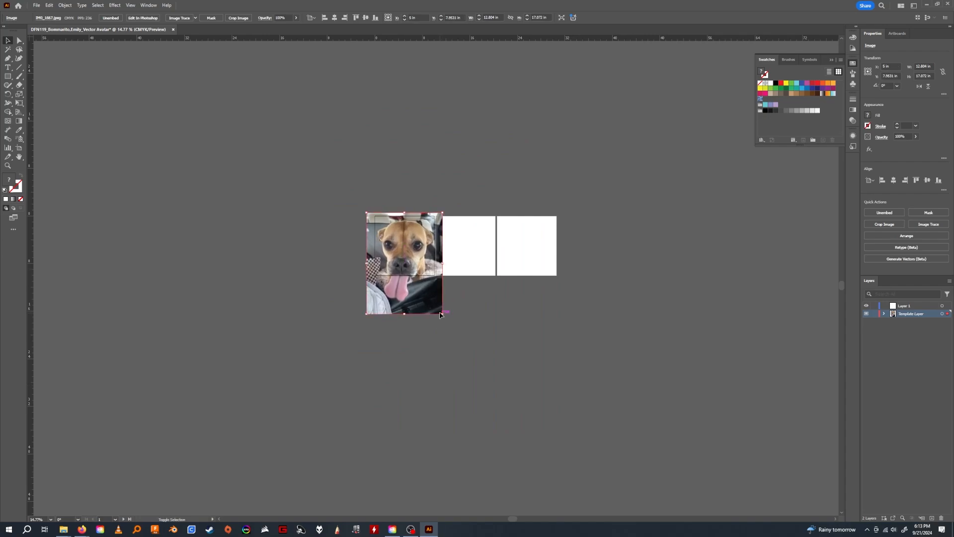
pyautogui.moveTo(442, 313); pyautogui.dragTo(415, 292)
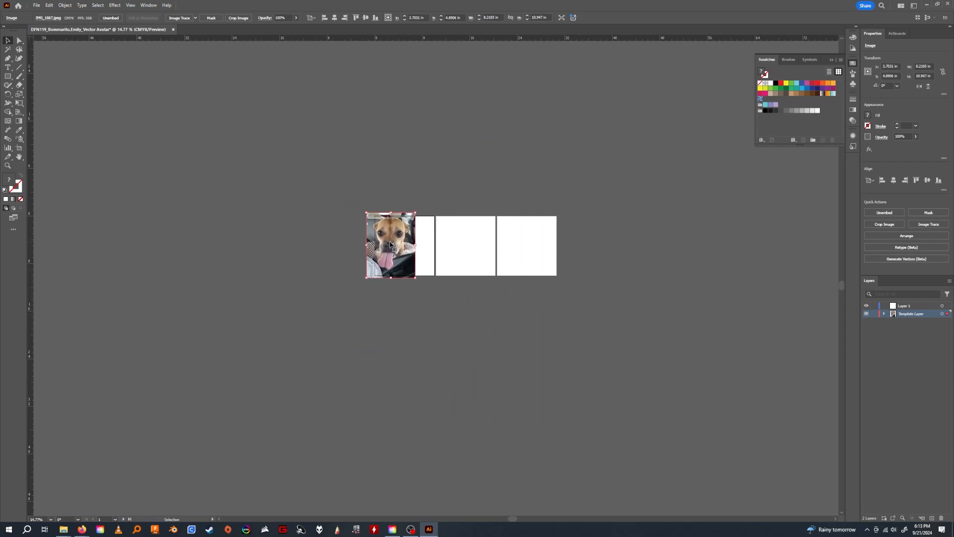
pyautogui.moveTo(393, 245); pyautogui.dragTo(535, 253)
pyautogui.press('z')
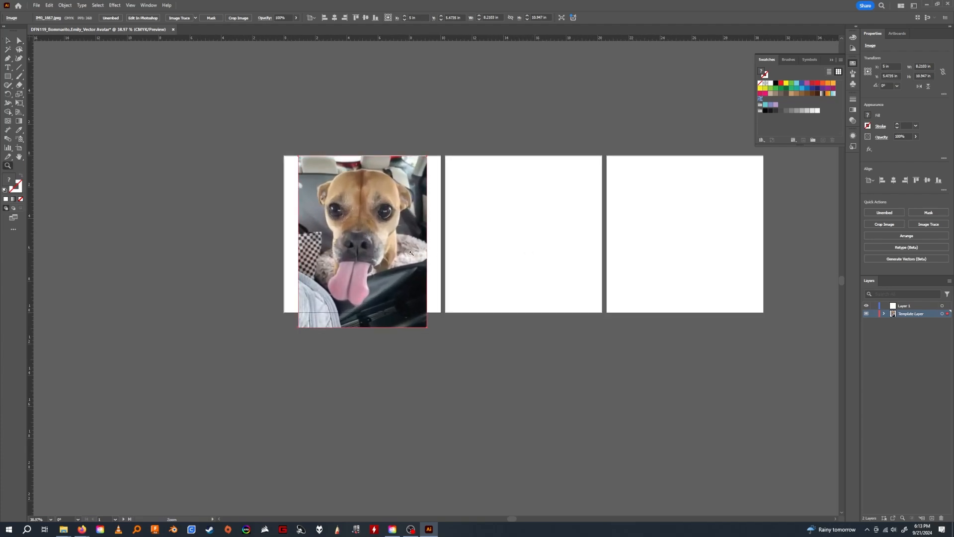
pyautogui.moveTo(409, 252); pyautogui.dragTo(432, 252)
pyautogui.press('v')
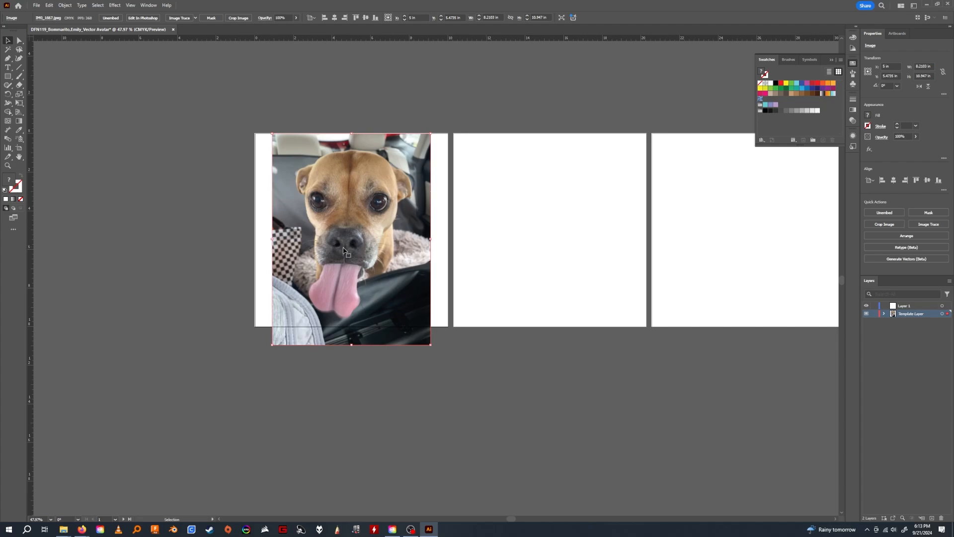
# Duplicate the dog photo onto the second artboard, centered horizontally and level with the original.
pyautogui.hscroll(4, 534, 309)
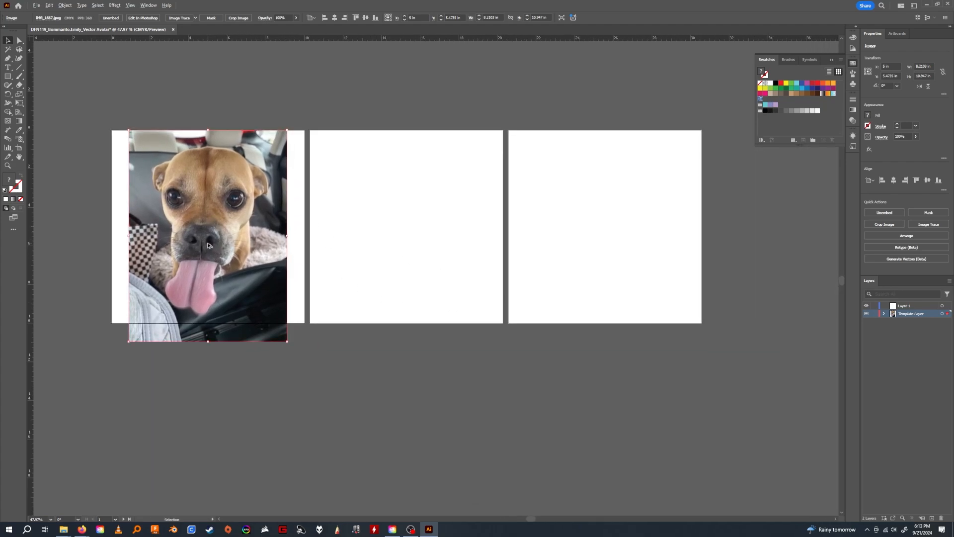
pyautogui.moveTo(200, 230); pyautogui.dragTo(391, 231)
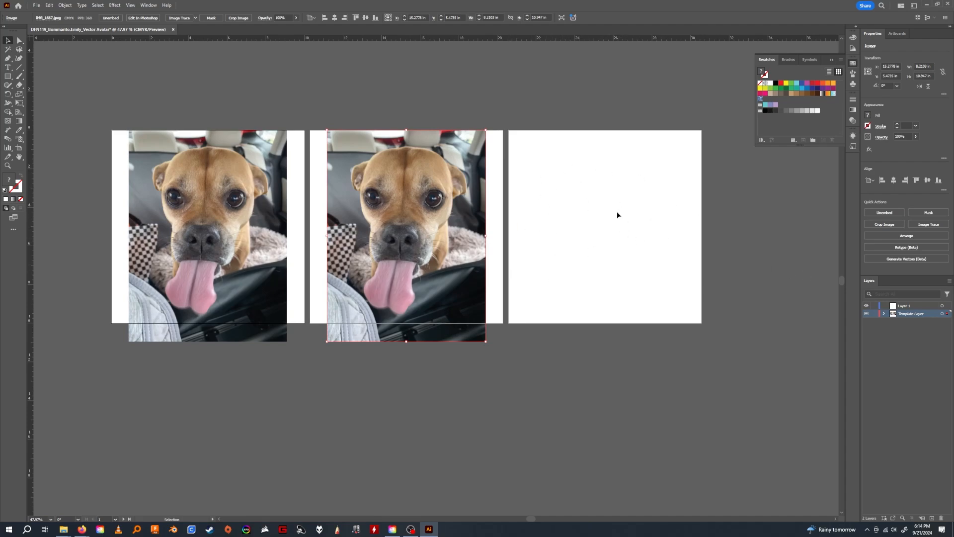
pyautogui.click(597, 352)
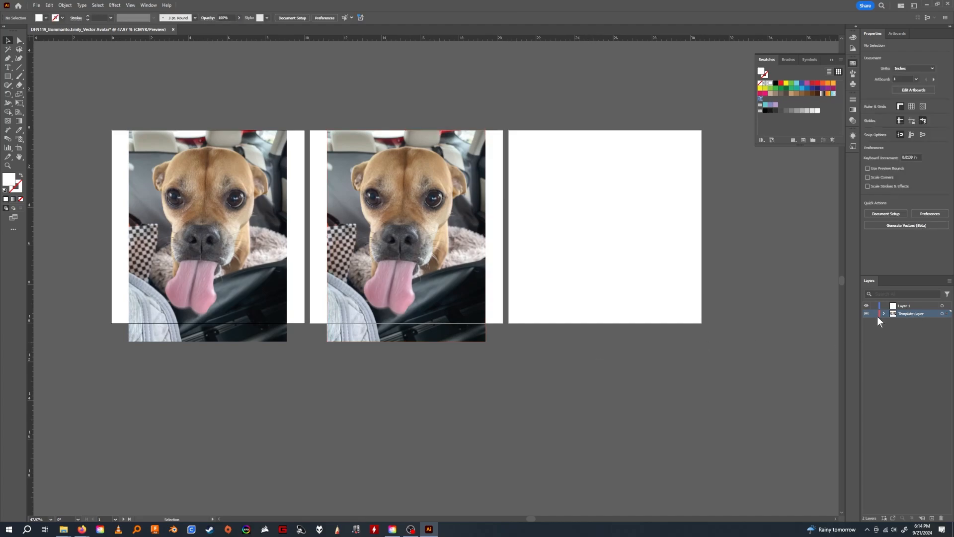
# Crop the photo on the first artboard to 10 in high so it ends at the artboard's lower edge.
pyautogui.rightClick(194, 226)
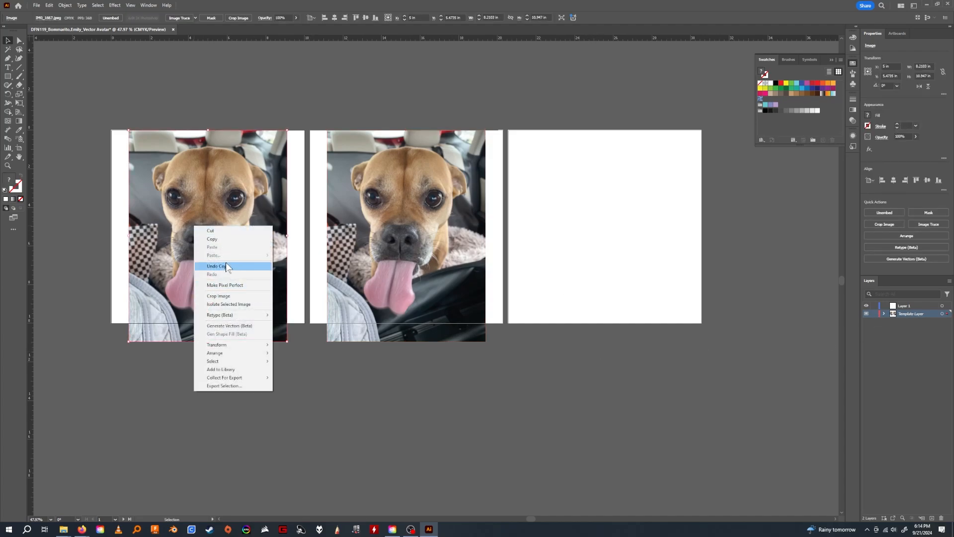
pyautogui.click(237, 296)
pyautogui.moveTo(211, 285); pyautogui.dragTo(189, 180)
pyautogui.moveTo(267, 218); pyautogui.dragTo(287, 323)
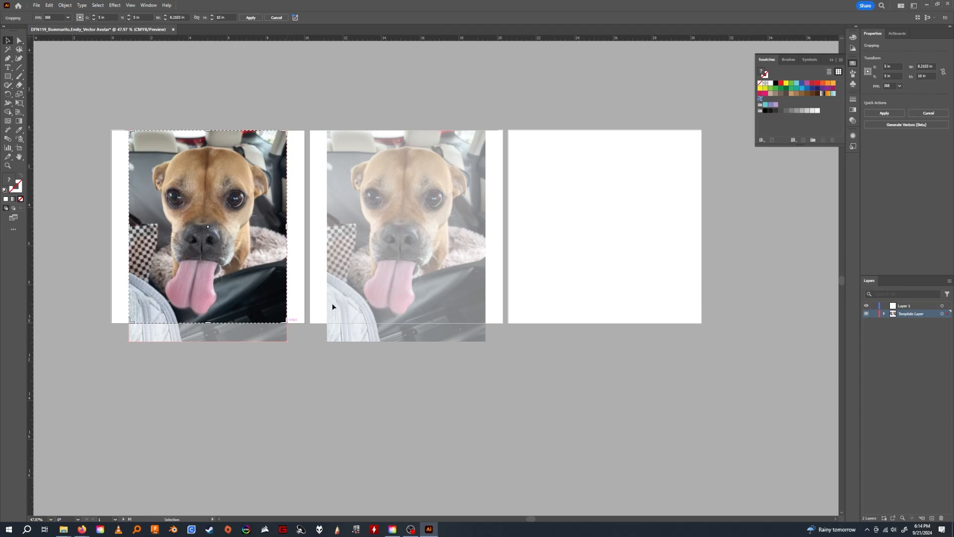
pyautogui.press('Return')
pyautogui.rightClick(422, 201)
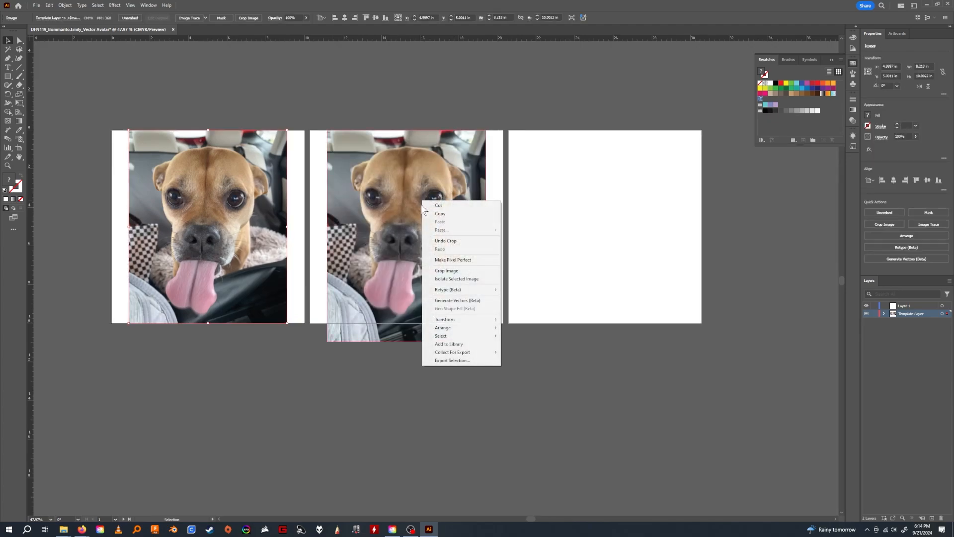
pyautogui.click(453, 273)
pyautogui.moveTo(227, 259); pyautogui.dragTo(416, 201)
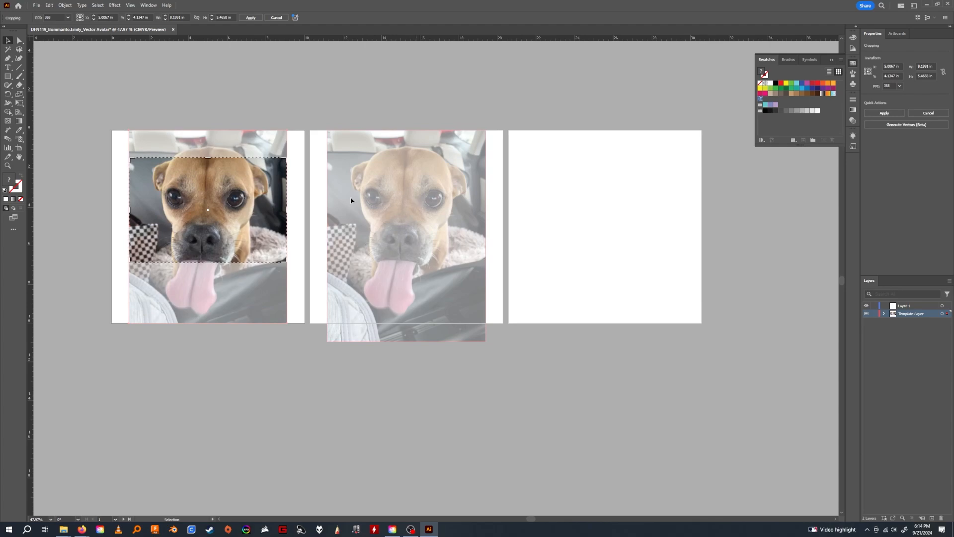
pyautogui.press('Return')
# Crop the photo on the second artboard to about 10 in high so it ends at the artboard's lower edge.
pyautogui.click(379, 227)
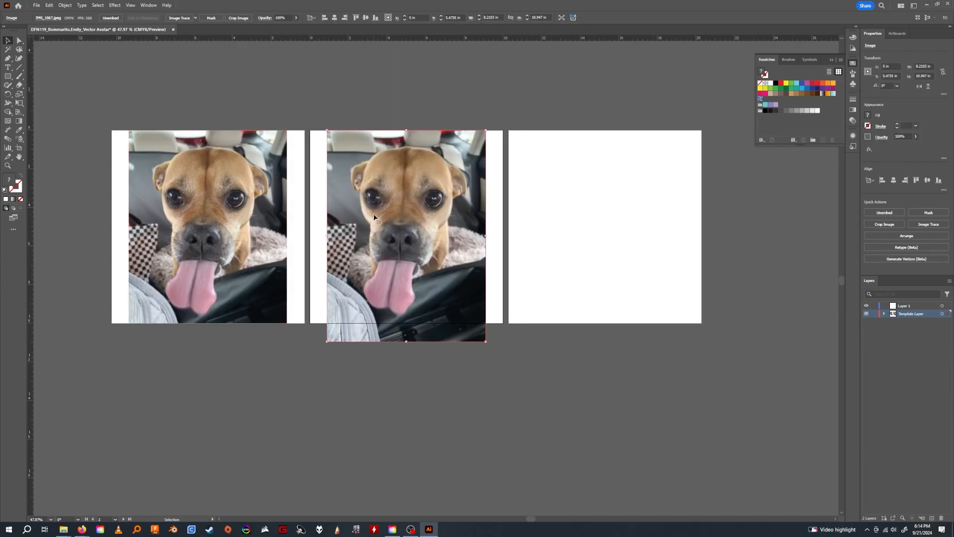
pyautogui.rightClick(374, 214)
pyautogui.click(409, 284)
pyautogui.moveTo(382, 276); pyautogui.dragTo(369, 260)
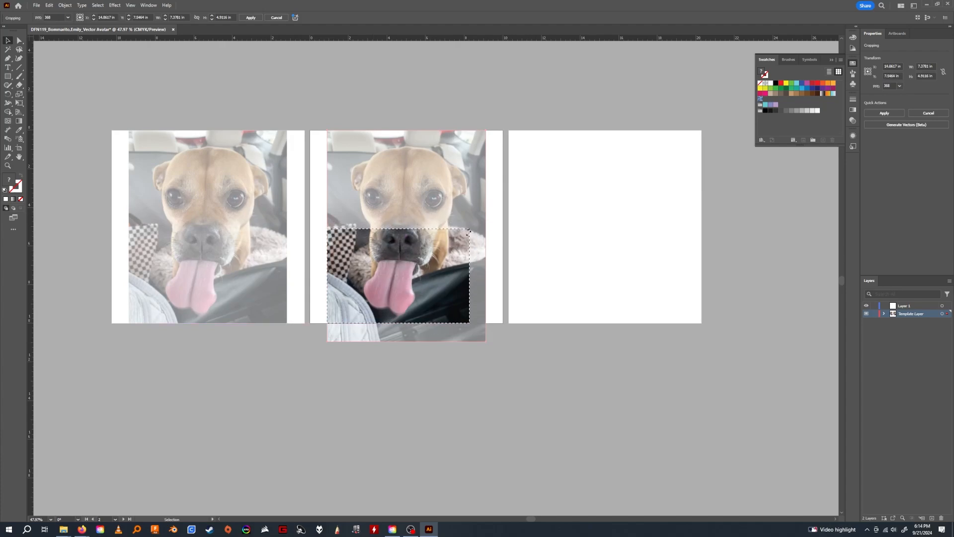
pyautogui.moveTo(469, 229); pyautogui.dragTo(485, 131)
pyautogui.press('Return')
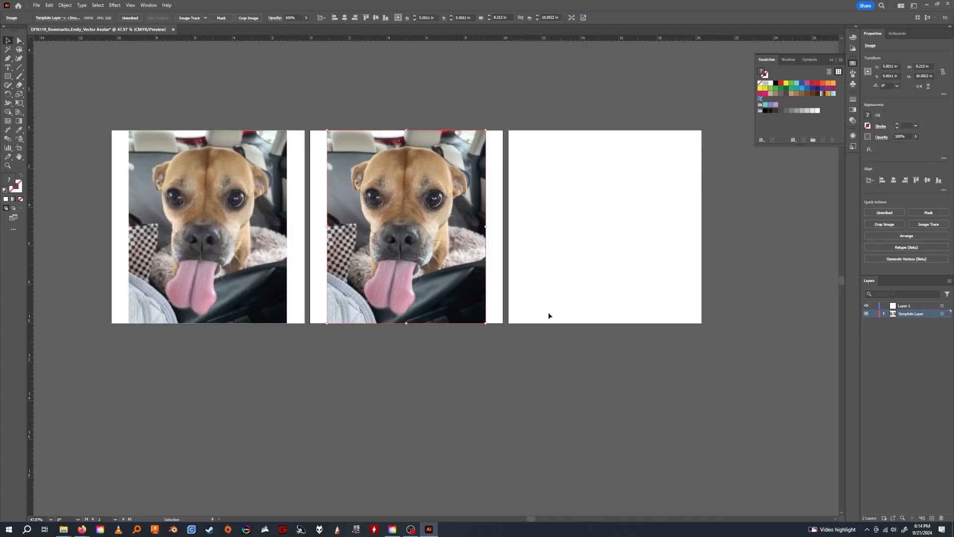
# Deselect the photo and lock the Template Layer.
pyautogui.click(469, 375)
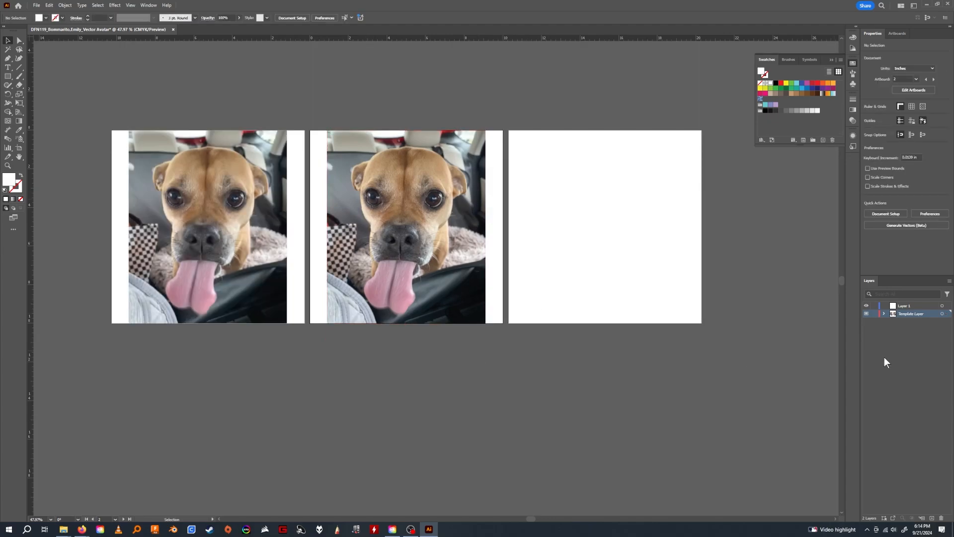
pyautogui.click(874, 314)
pyautogui.moveTo(278, 268); pyautogui.dragTo(429, 307)
pyautogui.press('z')
pyautogui.moveTo(332, 267); pyautogui.dragTo(383, 278)
pyautogui.moveTo(499, 322); pyautogui.dragTo(444, 306)
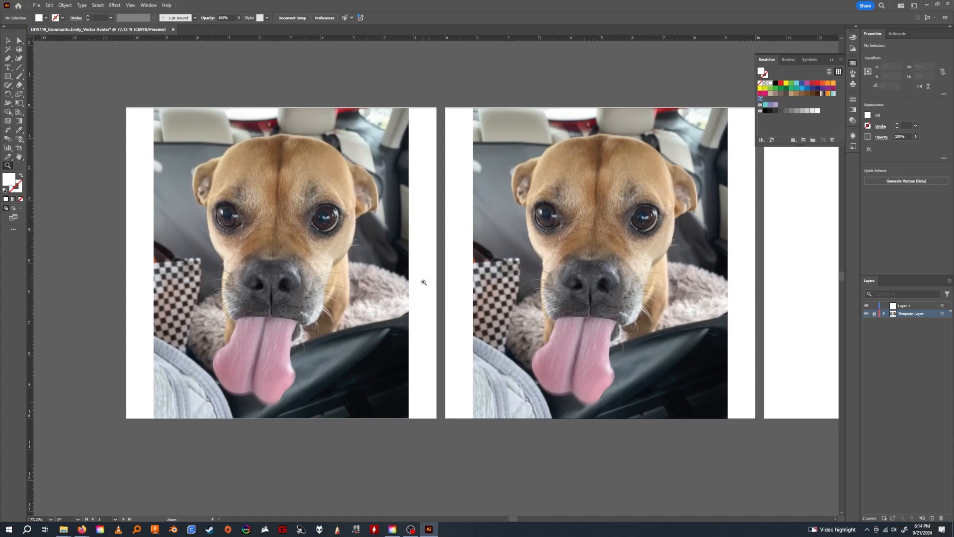
pyautogui.moveTo(424, 282); pyautogui.dragTo(322, 307)
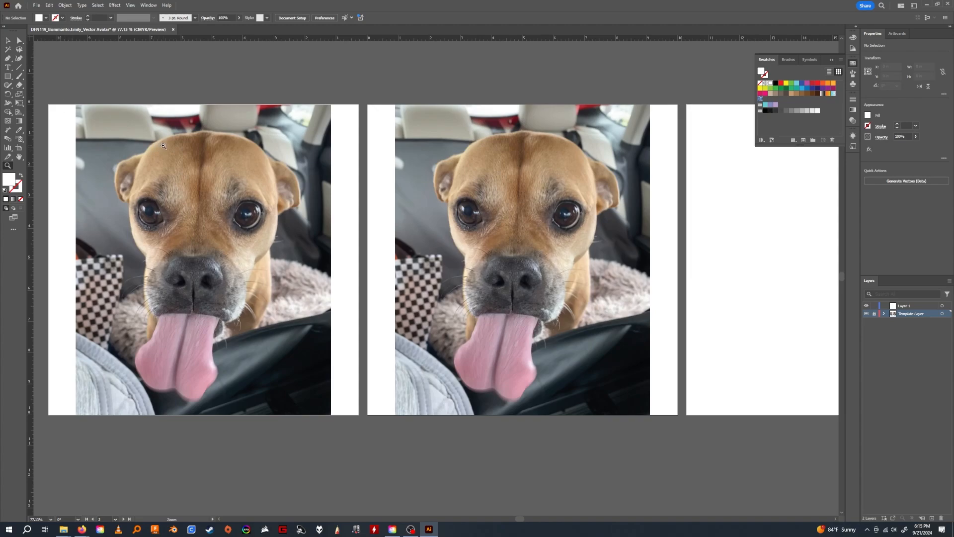
pyautogui.moveTo(190, 199); pyautogui.dragTo(301, 205)
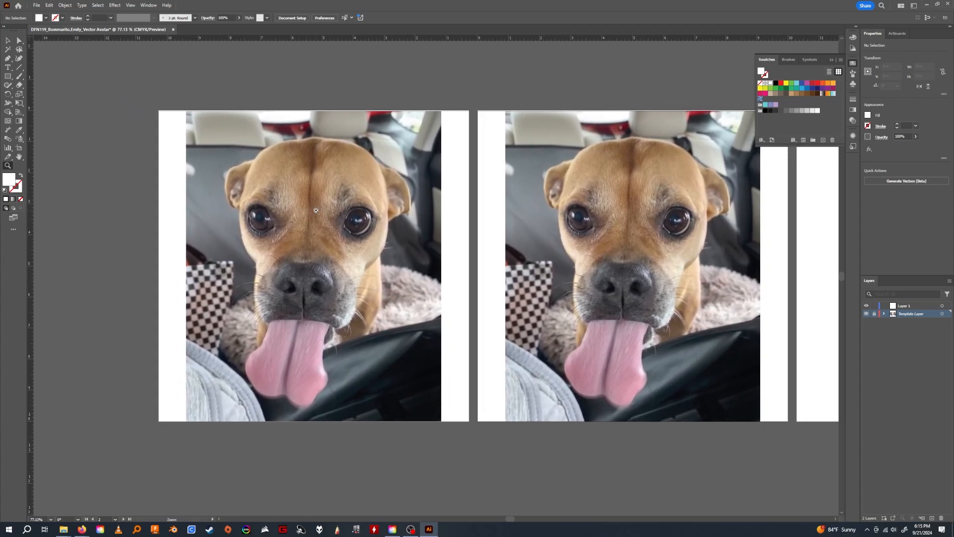
# Add a text box reading PEN TOOL, about 6.9 x 1 in, above the first artboard on Layer 1.
pyautogui.click(910, 305)
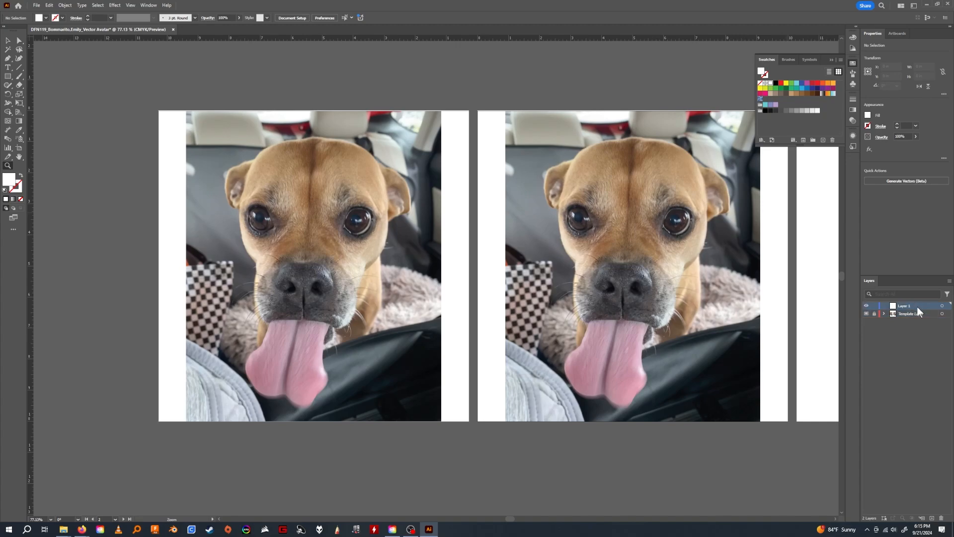
pyautogui.press('t')
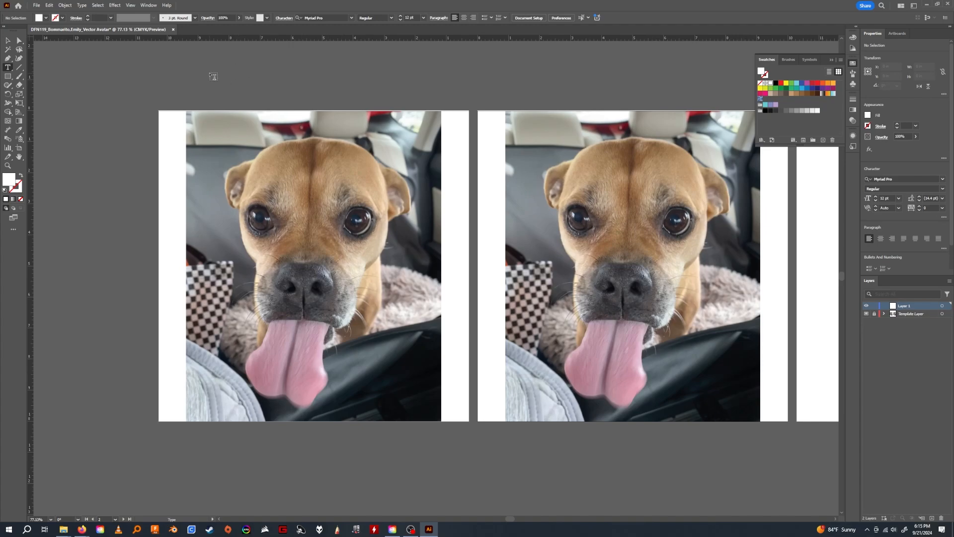
pyautogui.moveTo(209, 74); pyautogui.dragTo(423, 104)
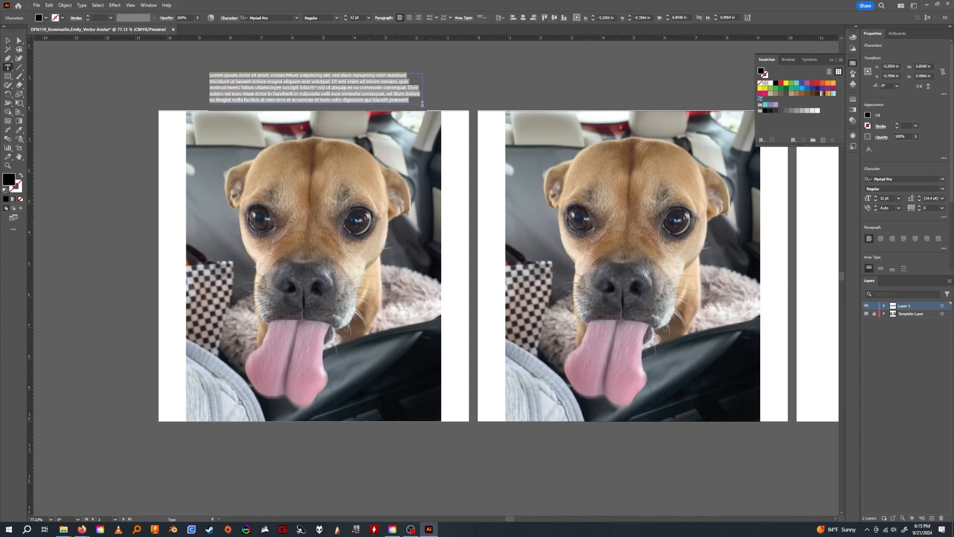
pyautogui.press('BackSpace')
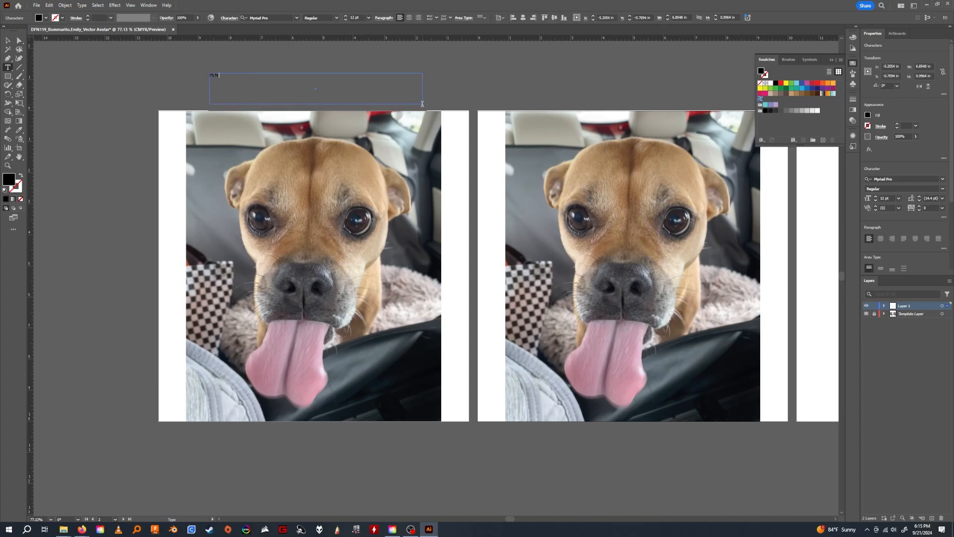
pyautogui.click(7, 41)
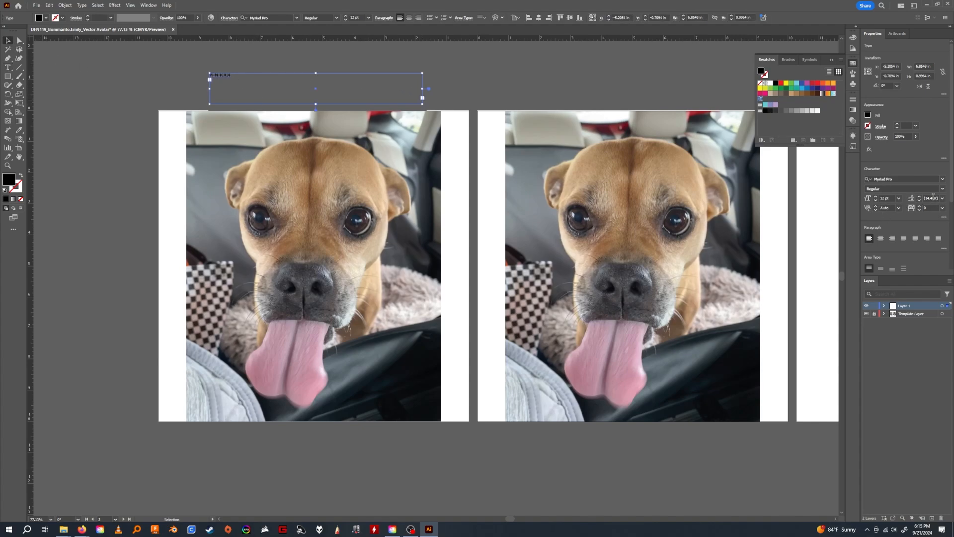
# Set the PEN TOOL text to 72 pt and center-align it.
pyautogui.click(899, 198)
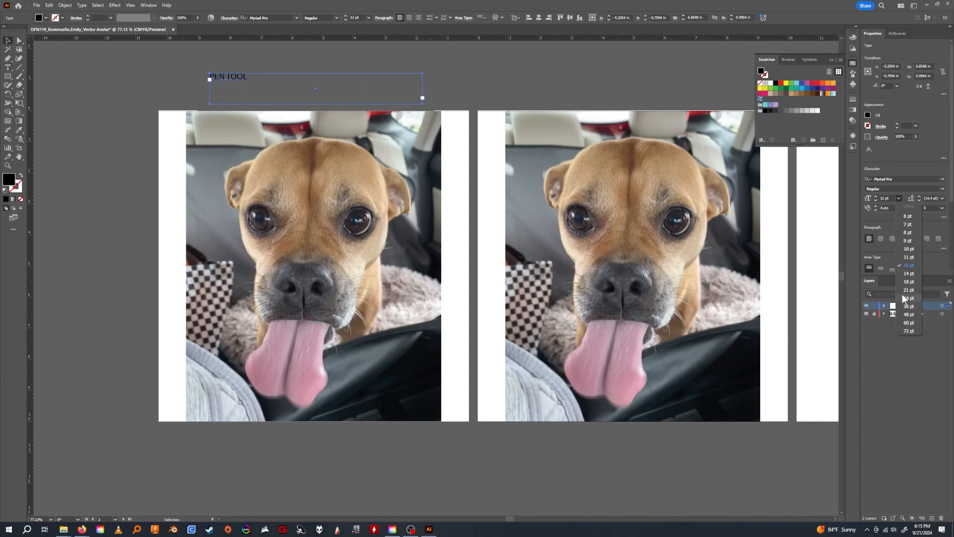
pyautogui.click(907, 332)
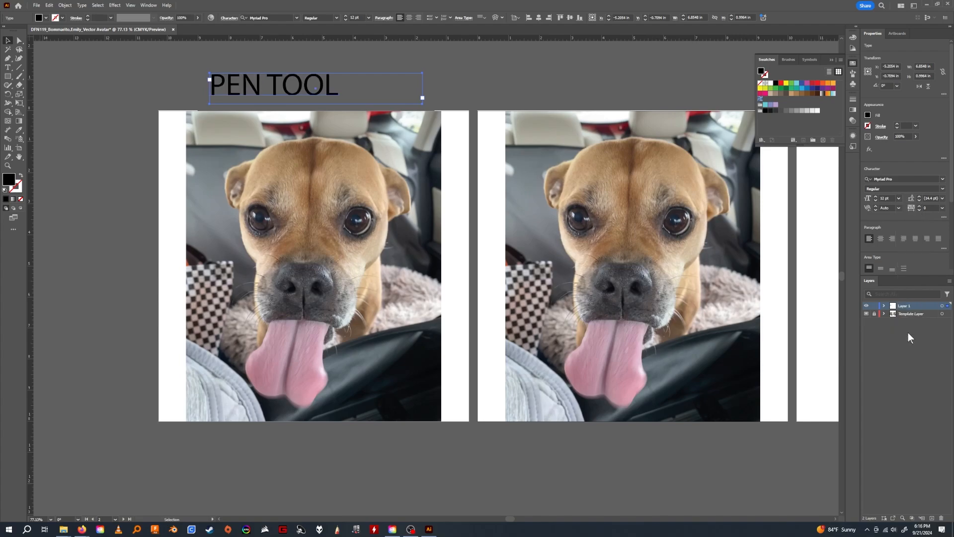
pyautogui.click(881, 238)
# Move the PEN TOOL label beneath the first artboard and place a copy reading Brush beneath the second artboard.
pyautogui.moveTo(334, 93); pyautogui.dragTo(647, 439)
pyautogui.doubleClick(643, 438)
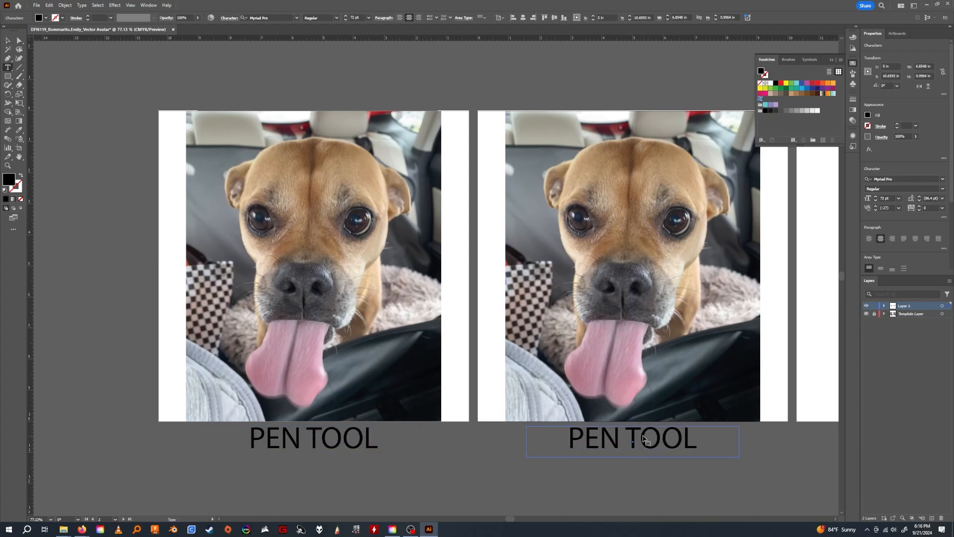
pyautogui.hotkey('ctrl', 'a')
pyautogui.write('Brush')
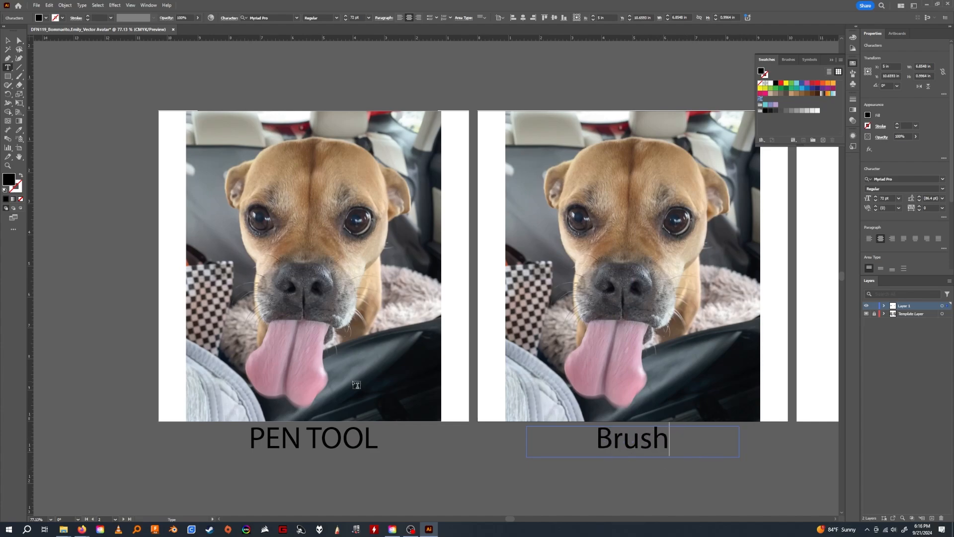
pyautogui.press('Escape')
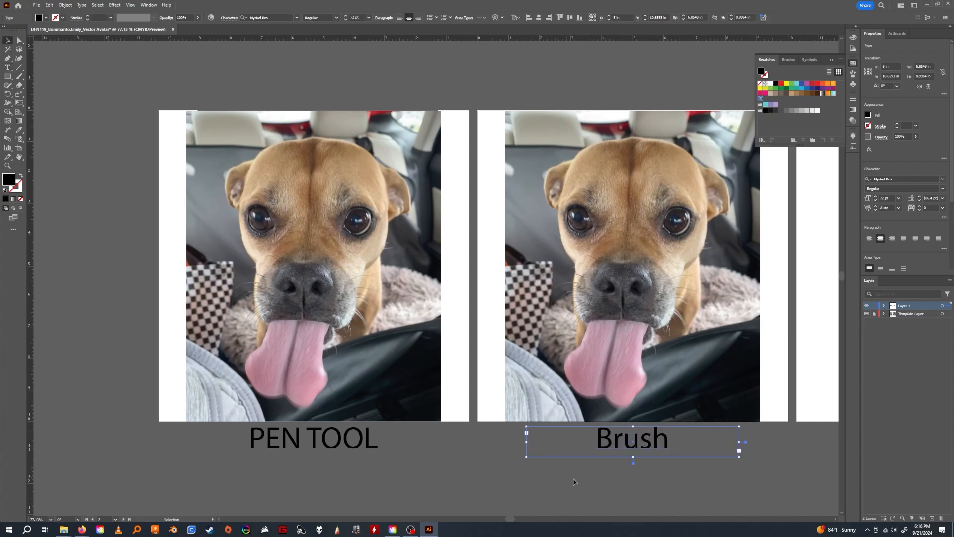
# Place a copy of the Brush label beneath the third artboard and change its text to Image Trace.
pyautogui.moveTo(584, 470); pyautogui.dragTo(280, 430)
pyautogui.moveTo(350, 401); pyautogui.dragTo(666, 404)
pyautogui.doubleClick(664, 403)
pyautogui.doubleClick(660, 400)
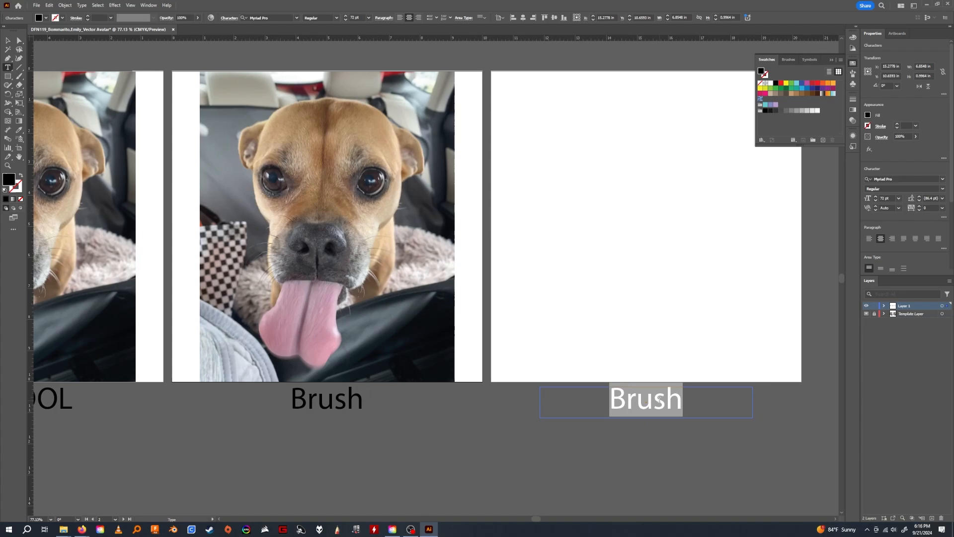
pyautogui.write('Image Trace')
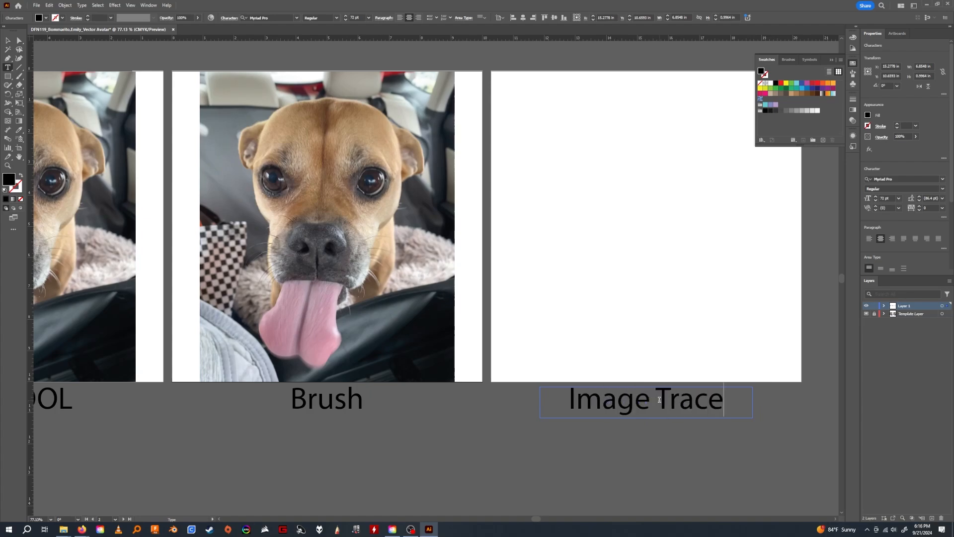
pyautogui.keyDown('ctrl'); pyautogui.click(614, 470); pyautogui.keyUp('ctrl')
# Unlock and expand the Template Layer, identify each photo by toggling its visibility, and hide the photo on the Brush artboard.
pyautogui.moveTo(360, 348); pyautogui.dragTo(527, 364)
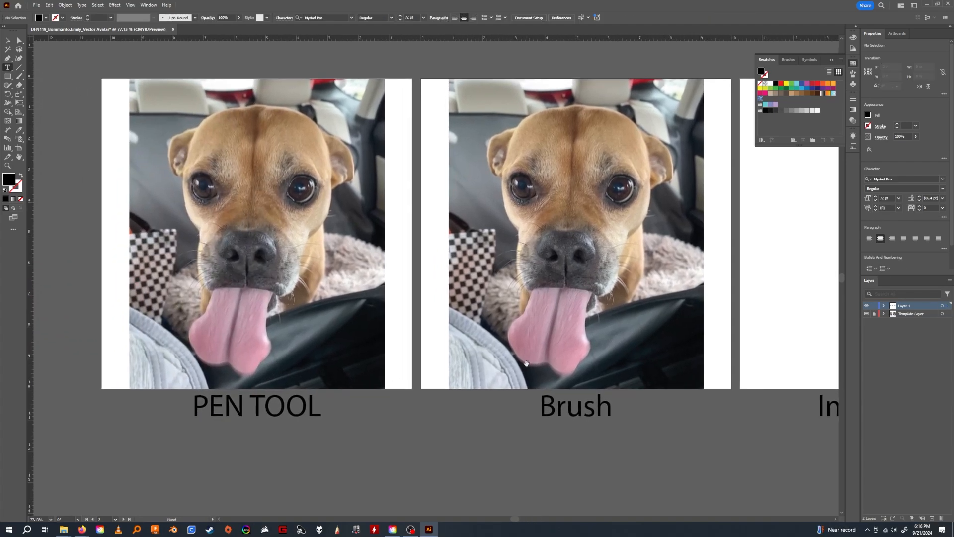
pyautogui.moveTo(463, 364); pyautogui.dragTo(482, 362)
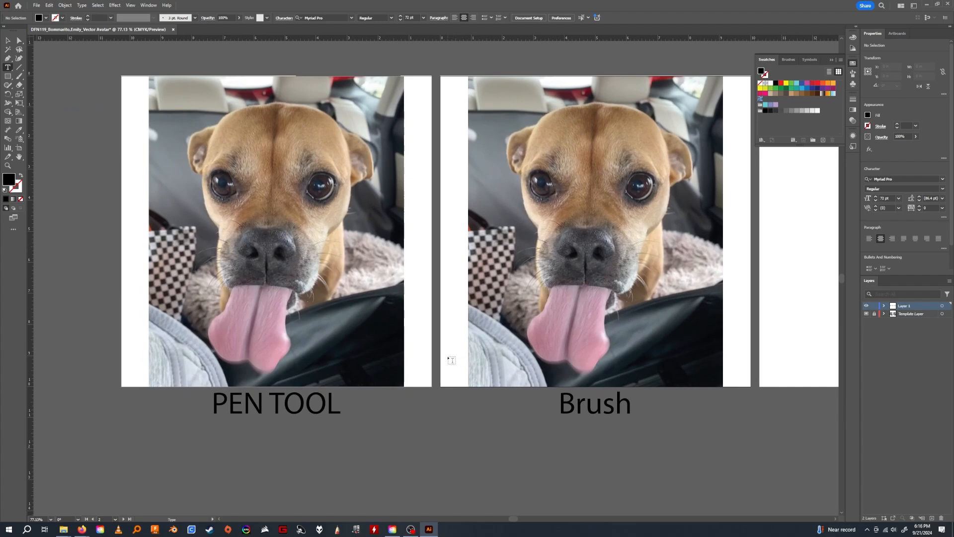
pyautogui.moveTo(256, 281); pyautogui.dragTo(316, 305)
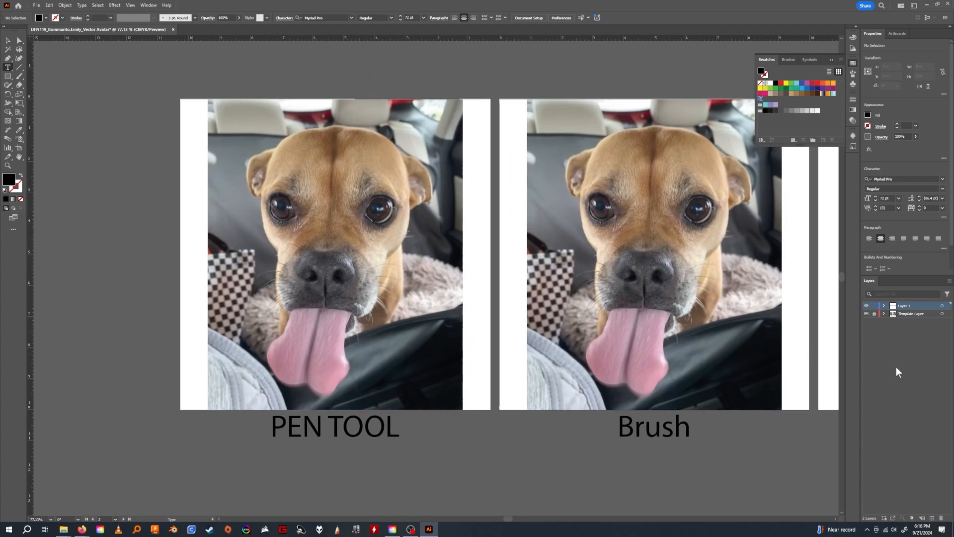
pyautogui.click(883, 313)
pyautogui.click(866, 321)
pyautogui.click(866, 321)
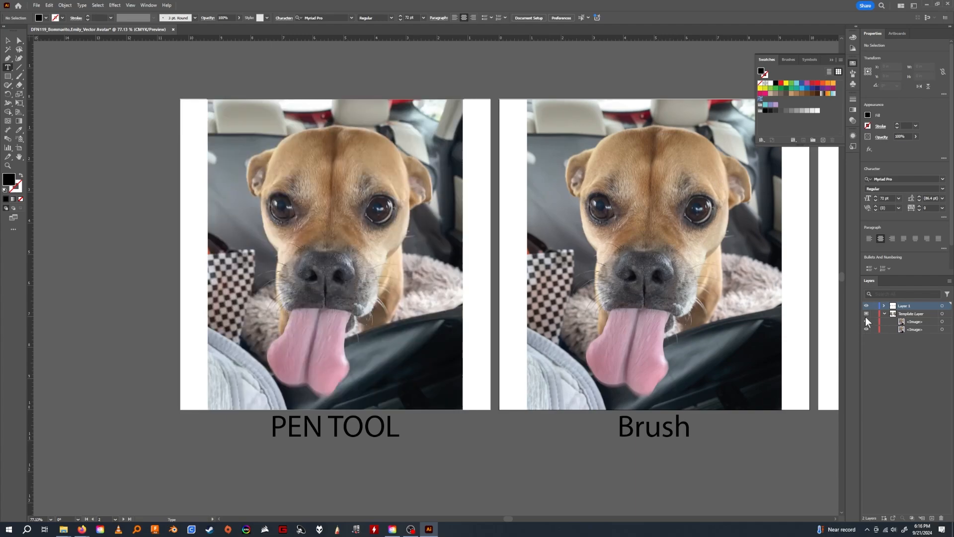
pyautogui.click(866, 322)
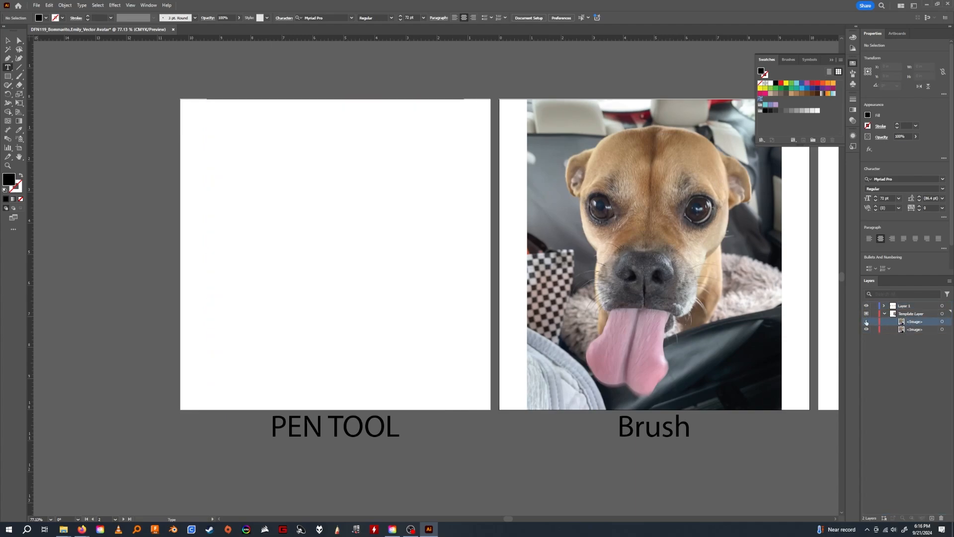
pyautogui.click(866, 321)
pyautogui.click(866, 329)
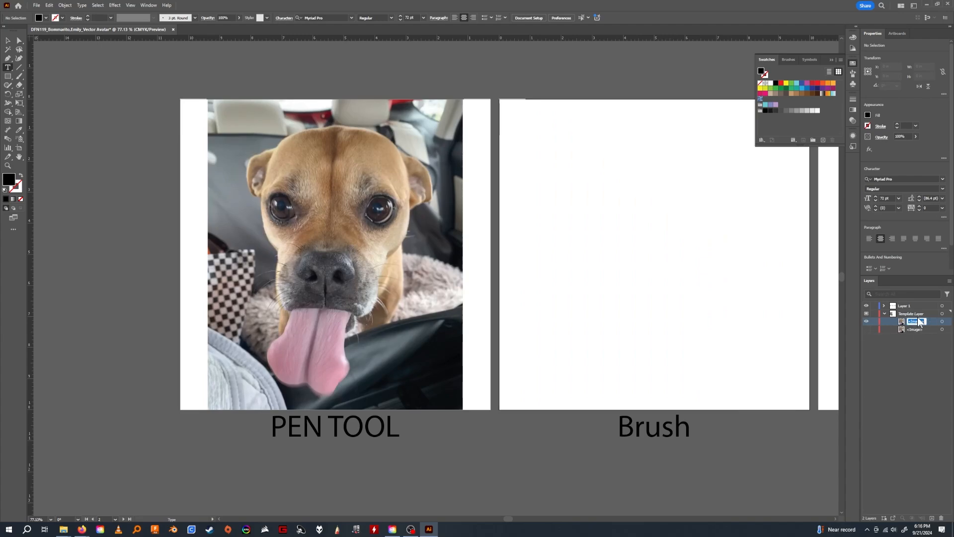
# Rename the first artboard's photo in the Template Layer as Pen Tool Reference.
pyautogui.write('Pen Tool')
pyautogui.write(' Refer')
pyautogui.write('ence')
pyautogui.press('Return')
# Rename the hidden second photo as Brush Tool Reference and lock the Template Layer.
pyautogui.doubleClick(913, 329)
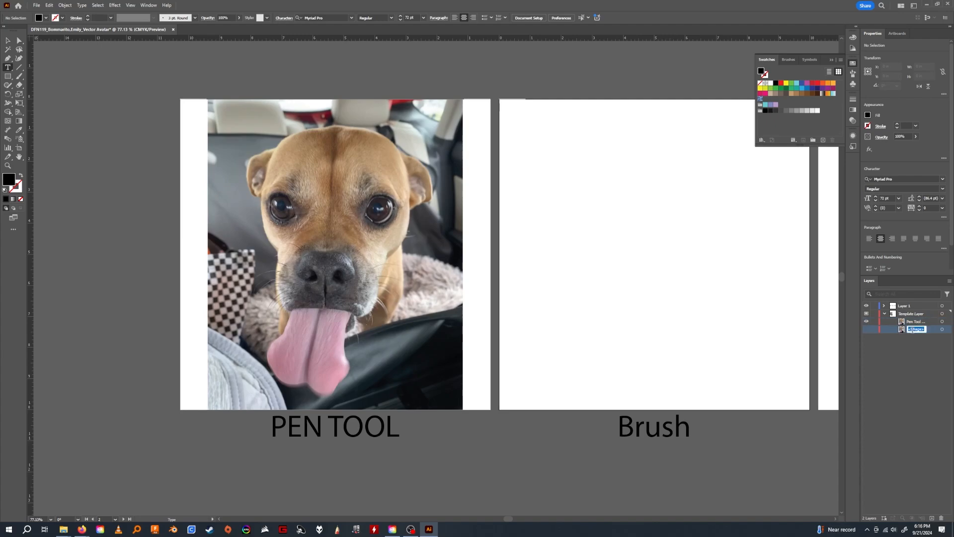
pyautogui.write('Bru')
pyautogui.write('sh Tool')
pyautogui.write(' Re')
pyautogui.write('ference')
pyautogui.click(905, 357)
pyautogui.click(873, 314)
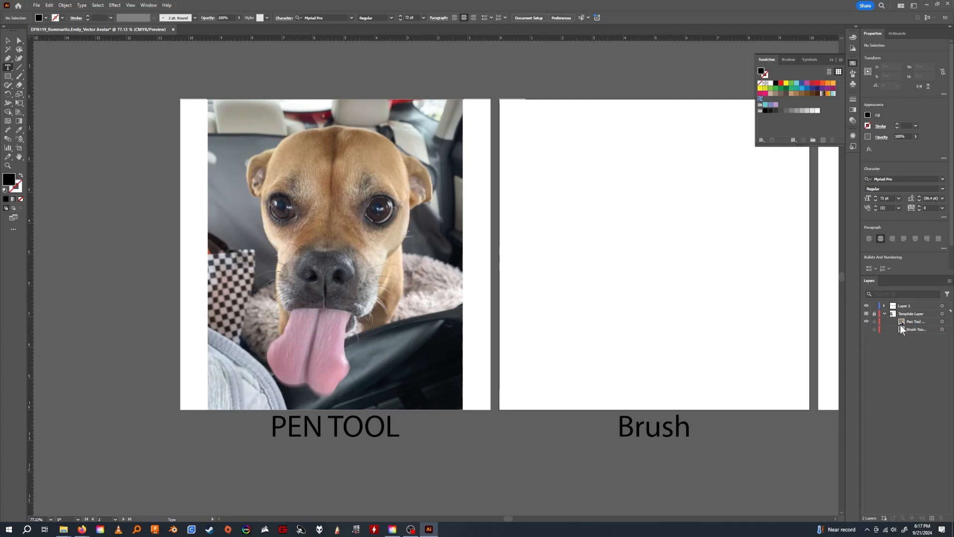
# Lock Layer 1, rename it Text, and add a new layer above it.
pyautogui.moveTo(381, 248); pyautogui.dragTo(457, 256)
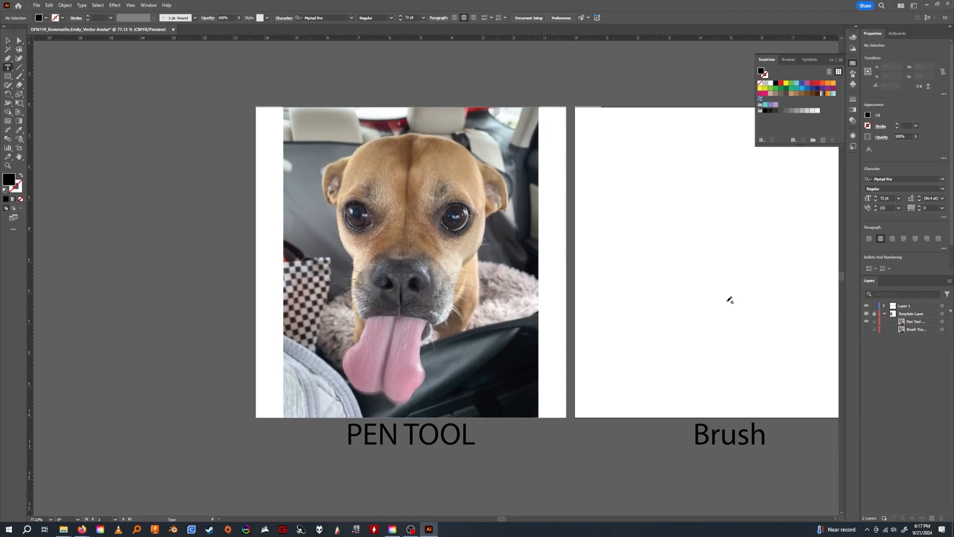
pyautogui.click(910, 305)
pyautogui.click(874, 305)
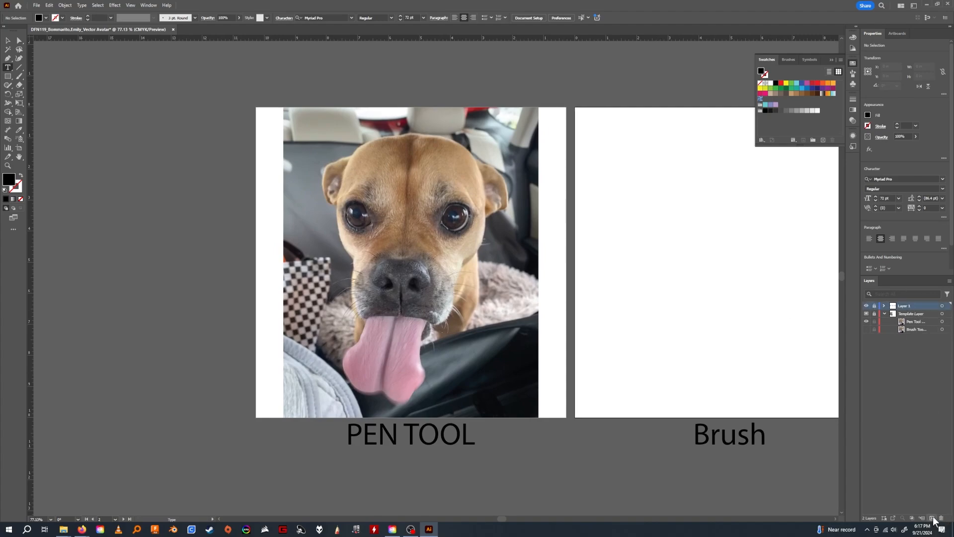
pyautogui.doubleClick(904, 306)
pyautogui.write('Text')
pyautogui.click(903, 358)
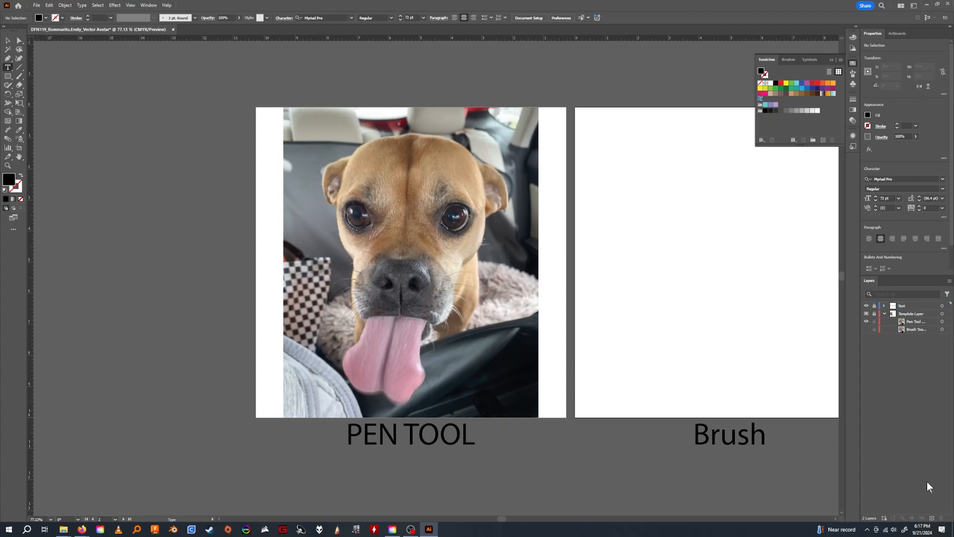
pyautogui.click(932, 518)
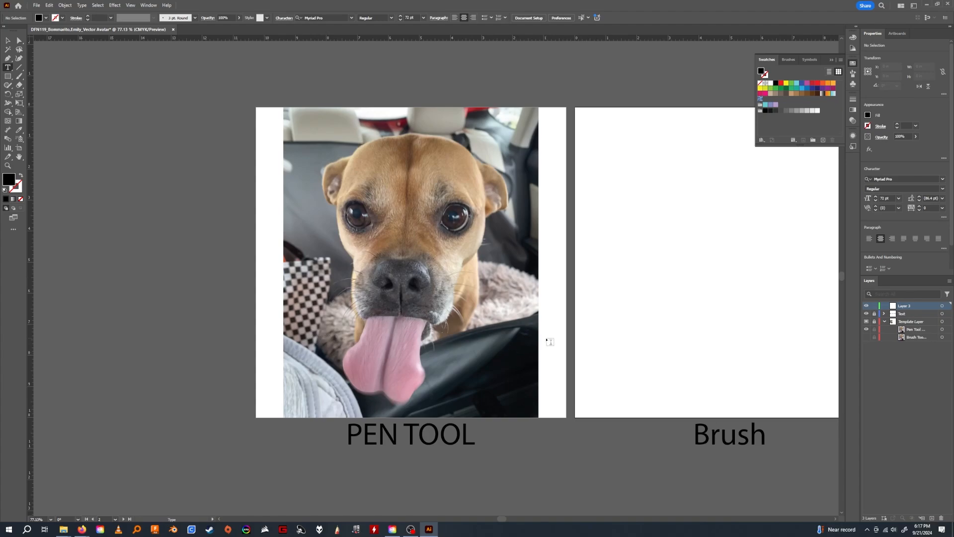
# Activate the Pen tool with the new empty layer selected.
pyautogui.moveTo(355, 257); pyautogui.dragTo(344, 271)
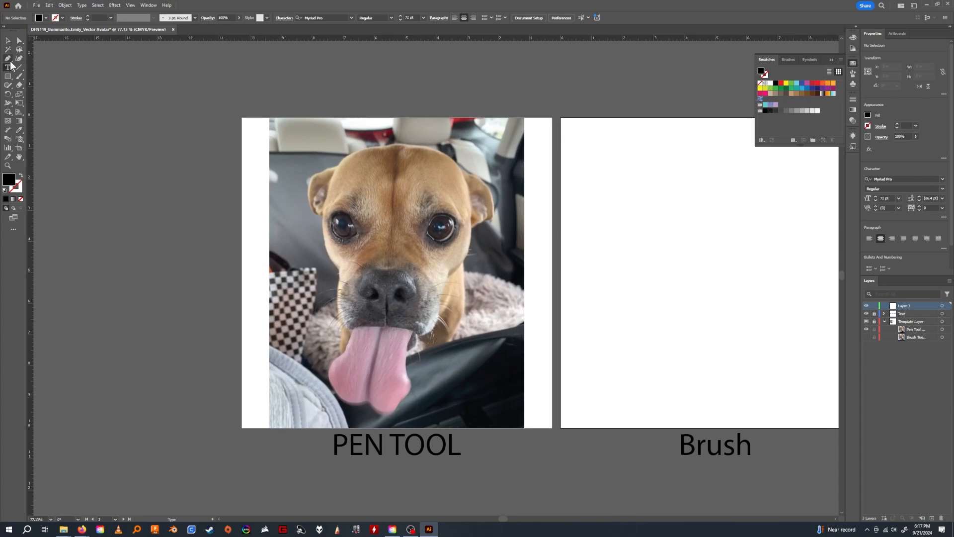
pyautogui.click(19, 59)
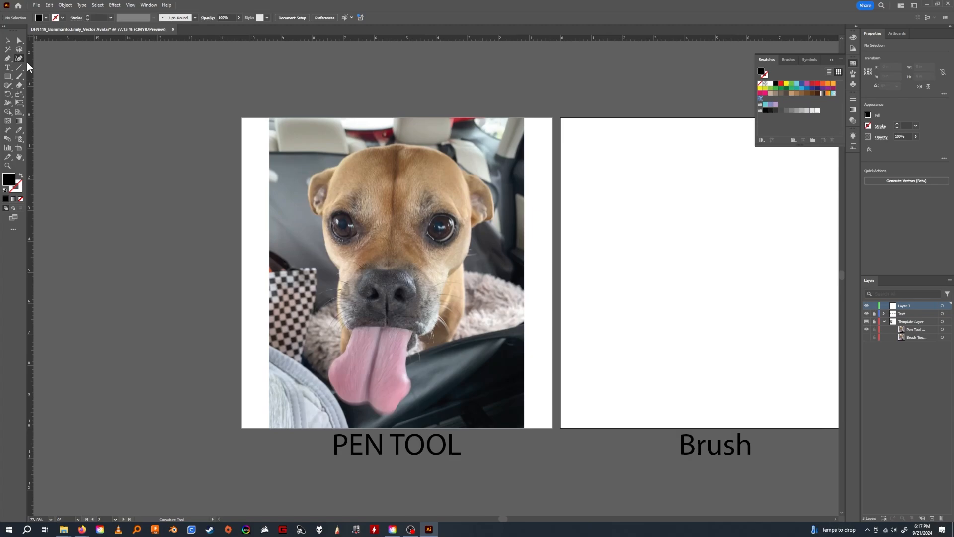
pyautogui.click(8, 58)
pyautogui.moveTo(438, 322); pyautogui.dragTo(421, 309)
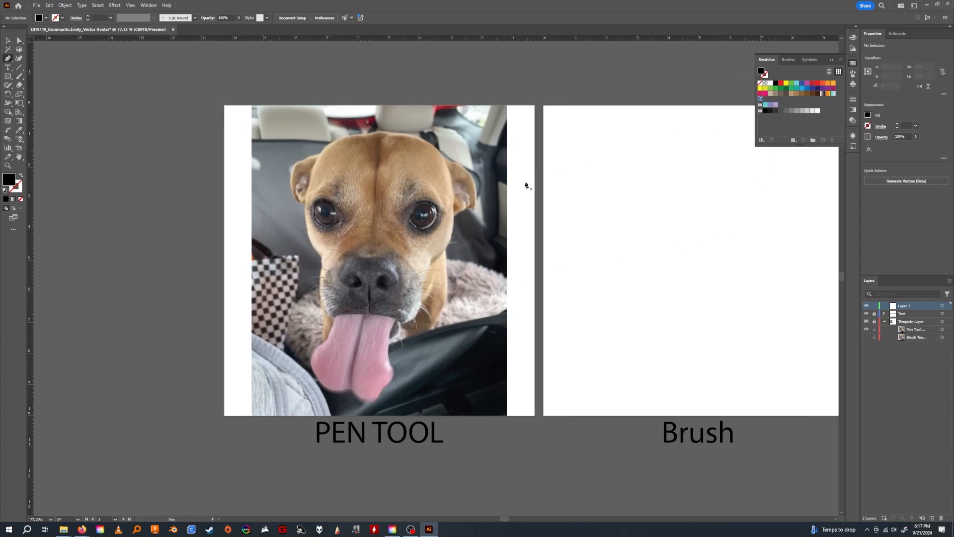
pyautogui.moveTo(496, 198); pyautogui.dragTo(486, 190)
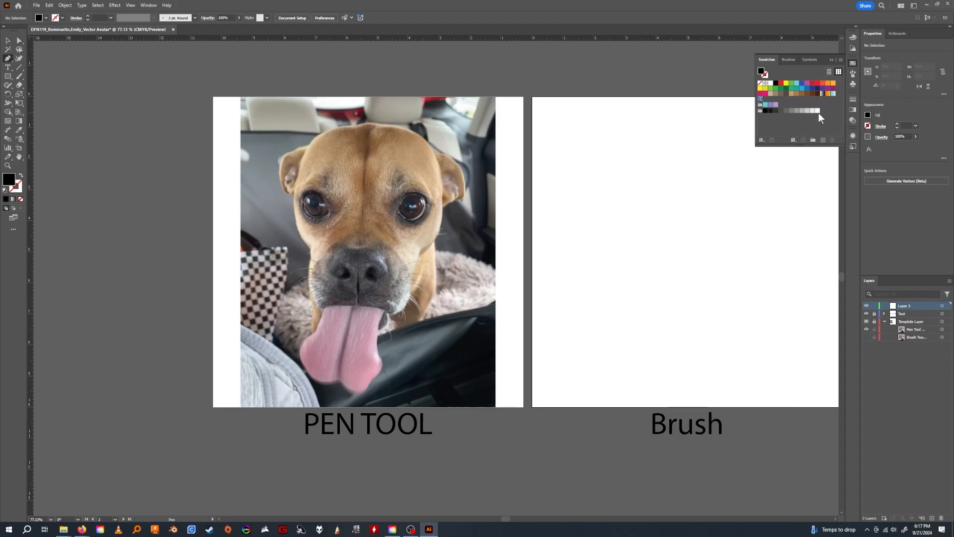
# Create a new swatch color group named Module5.
pyautogui.click(813, 140)
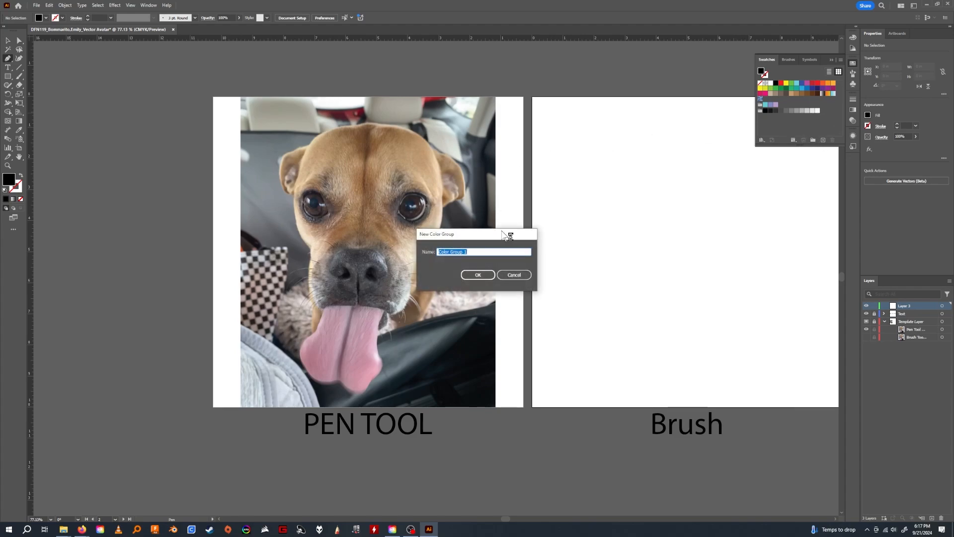
pyautogui.write('Module5')
pyautogui.click(477, 275)
pyautogui.click(802, 123)
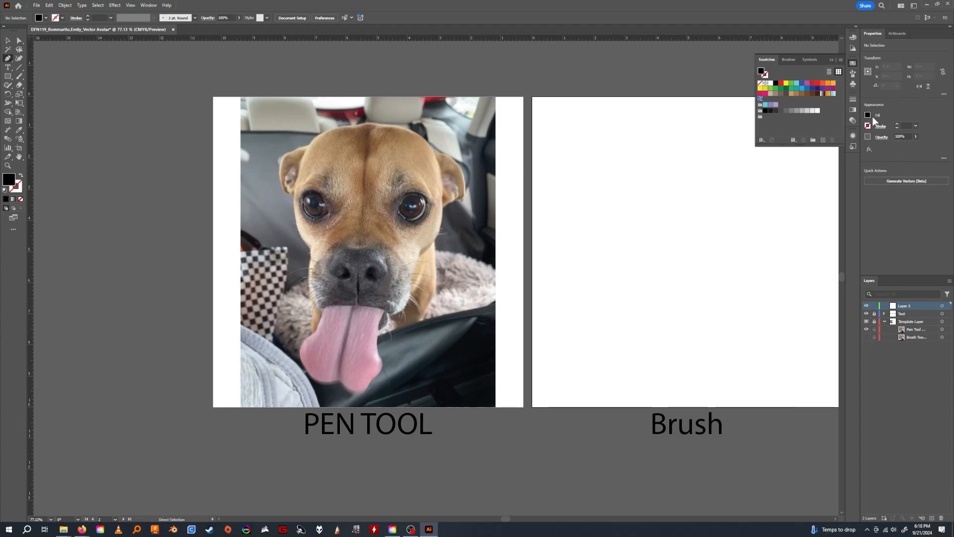
# Sample several tan fur colors from the dog's forehead with the Eyedropper.
pyautogui.press('i')
pyautogui.click(422, 163)
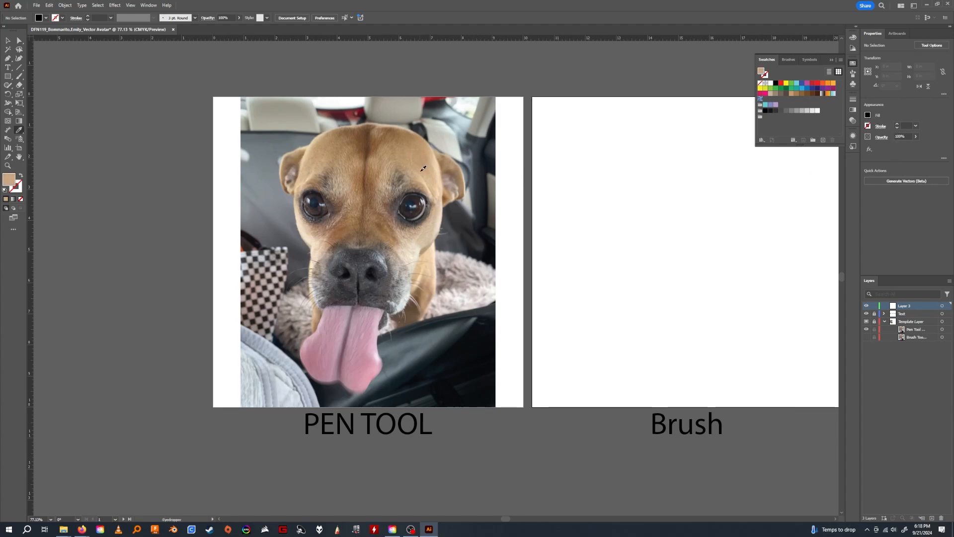
pyautogui.click(441, 186)
pyautogui.click(387, 162)
pyautogui.click(376, 166)
pyautogui.click(373, 146)
pyautogui.click(374, 151)
pyautogui.click(376, 158)
pyautogui.click(387, 167)
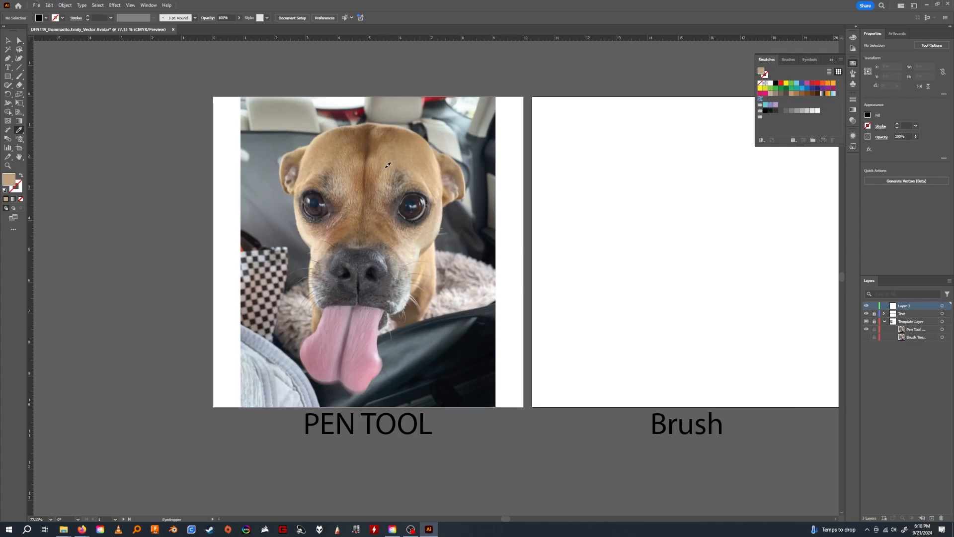
pyautogui.click(384, 167)
# Sample a dark gray fill color from the top of the dog's nose with the Eyedropper.
pyautogui.click(360, 253)
pyautogui.click(360, 253)
pyautogui.click(363, 260)
pyautogui.click(361, 258)
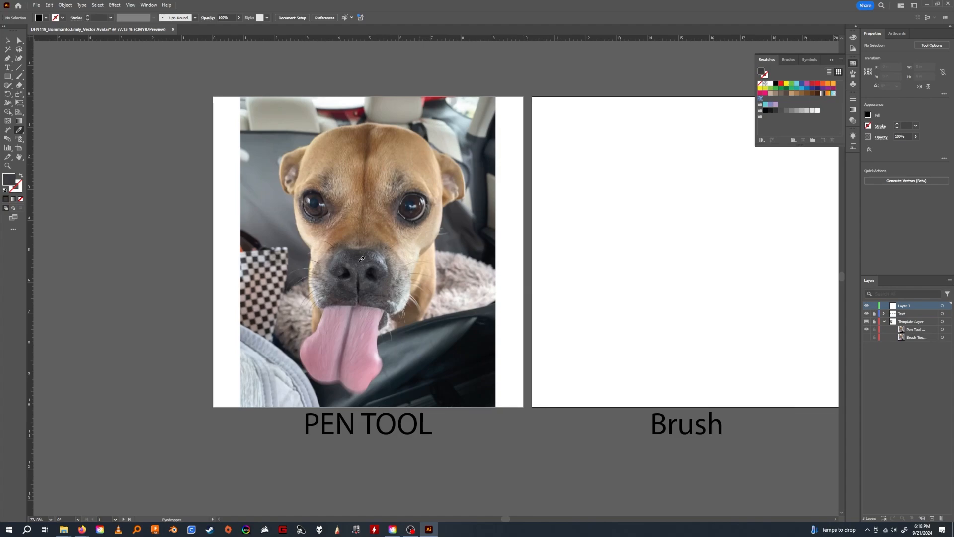
pyautogui.click(362, 258)
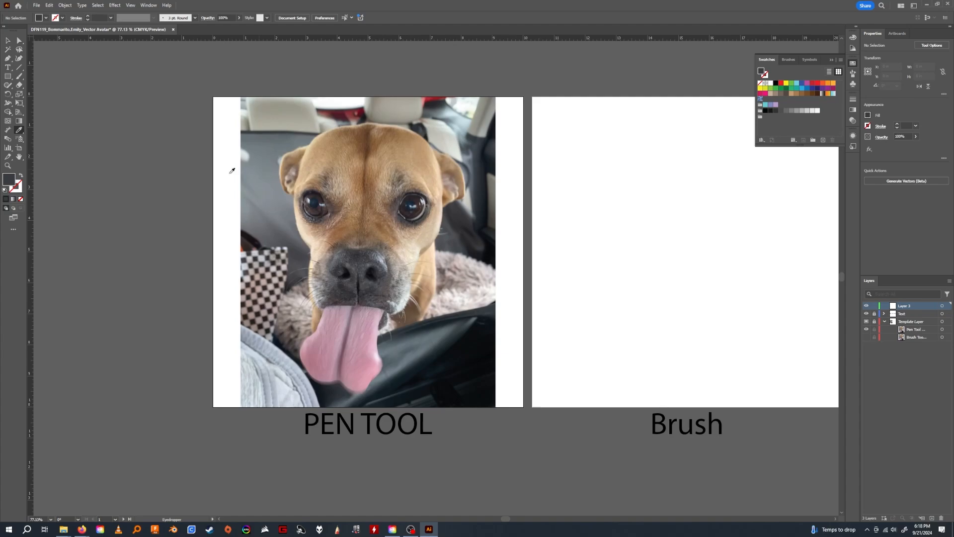
pyautogui.click(360, 263)
pyautogui.click(361, 260)
pyautogui.click(432, 206)
pyautogui.click(362, 222)
pyautogui.click(449, 187)
pyautogui.click(455, 215)
pyautogui.click(472, 277)
pyautogui.click(362, 276)
pyautogui.click(395, 234)
pyautogui.click(416, 241)
pyautogui.click(335, 239)
pyautogui.click(364, 256)
# Save the nose gray as a global CMYK process swatch and move it into the Module5 color group.
pyautogui.click(823, 141)
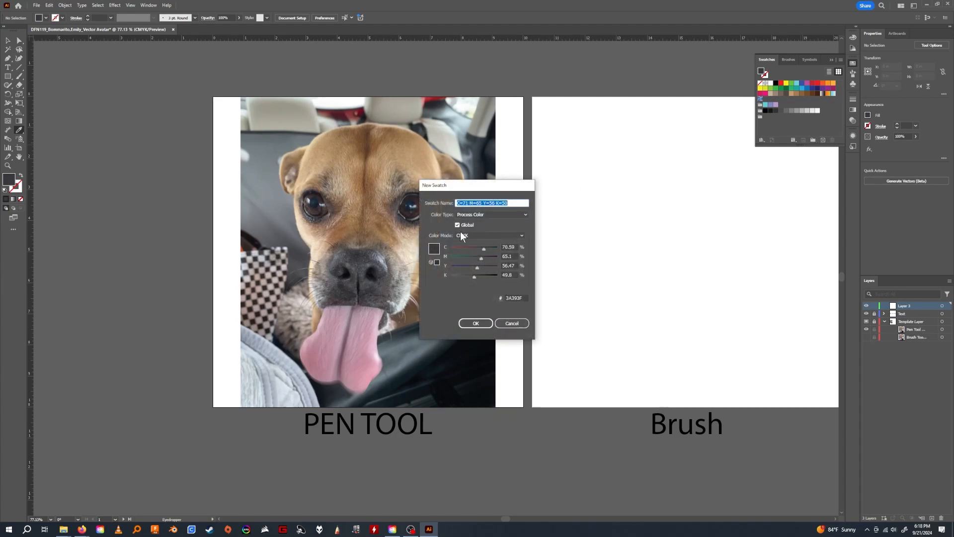
pyautogui.click(477, 324)
pyautogui.moveTo(765, 99); pyautogui.dragTo(766, 116)
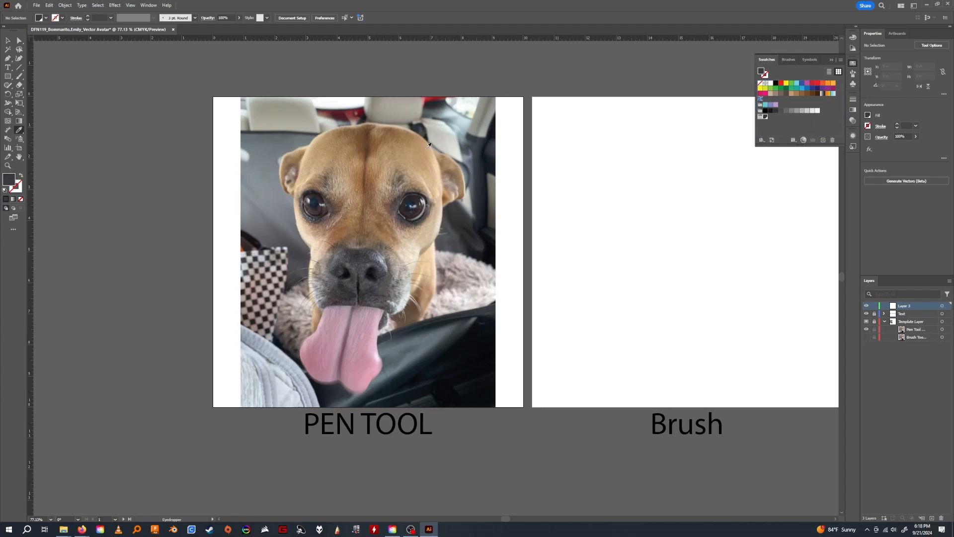
# Sample the dark brown from the crease on the dog's forehead and save it as a global CMYK swatch.
pyautogui.click(422, 157)
pyautogui.moveTo(398, 165); pyautogui.dragTo(370, 140)
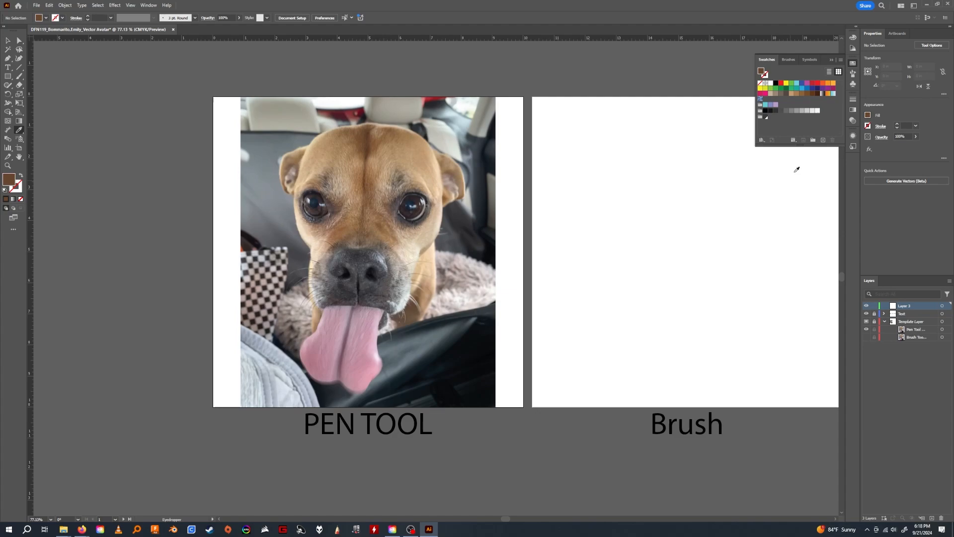
pyautogui.click(823, 140)
pyautogui.click(467, 324)
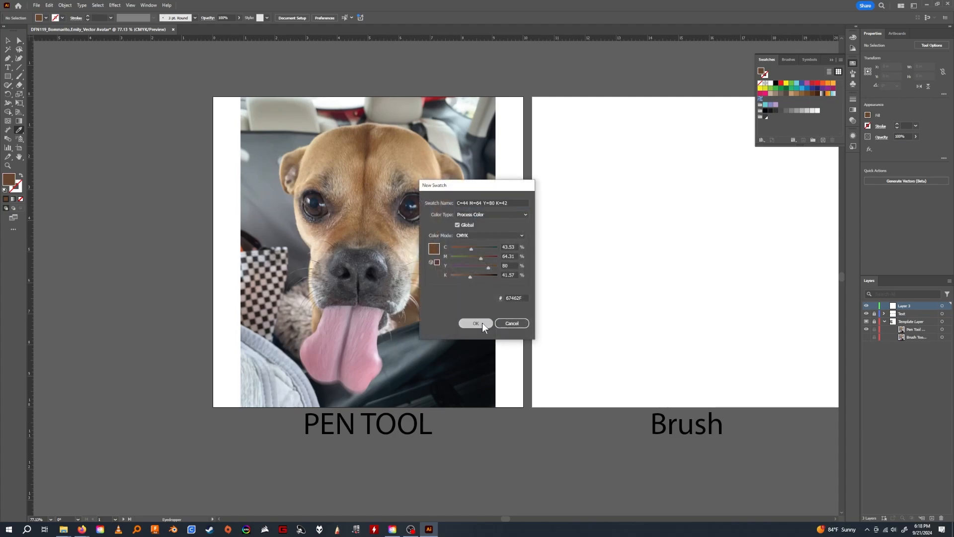
# Sample a light tan from the fur on the dog's forehead and save it as a global CMYK swatch.
pyautogui.click(402, 147)
pyautogui.click(407, 146)
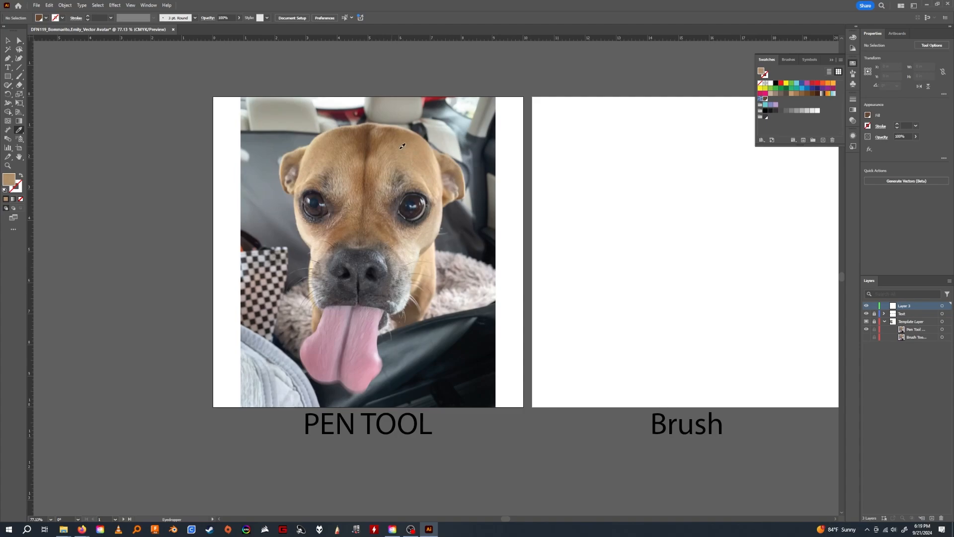
pyautogui.click(412, 148)
pyautogui.click(823, 139)
pyautogui.click(485, 324)
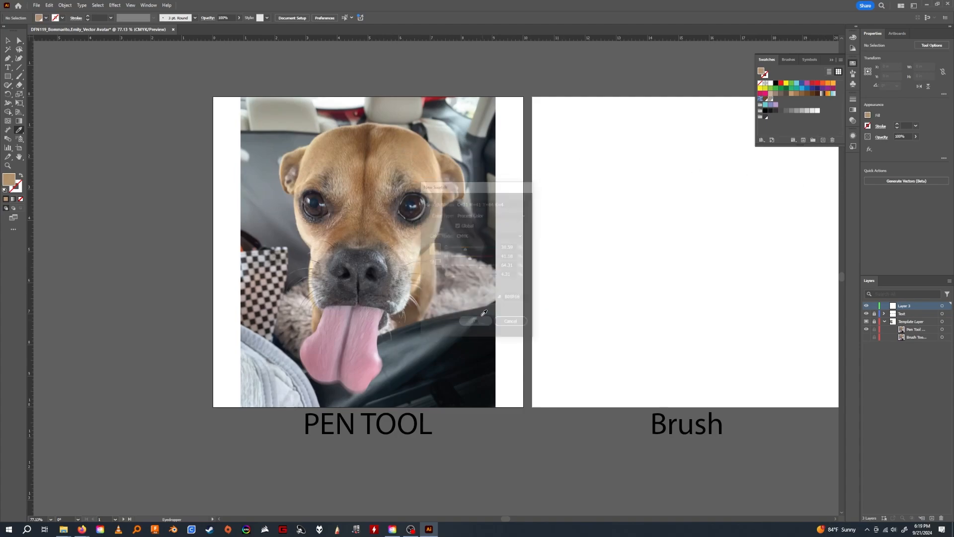
# Sample the near-black color of the dog's eye and save it as a new swatch.
pyautogui.click(420, 196)
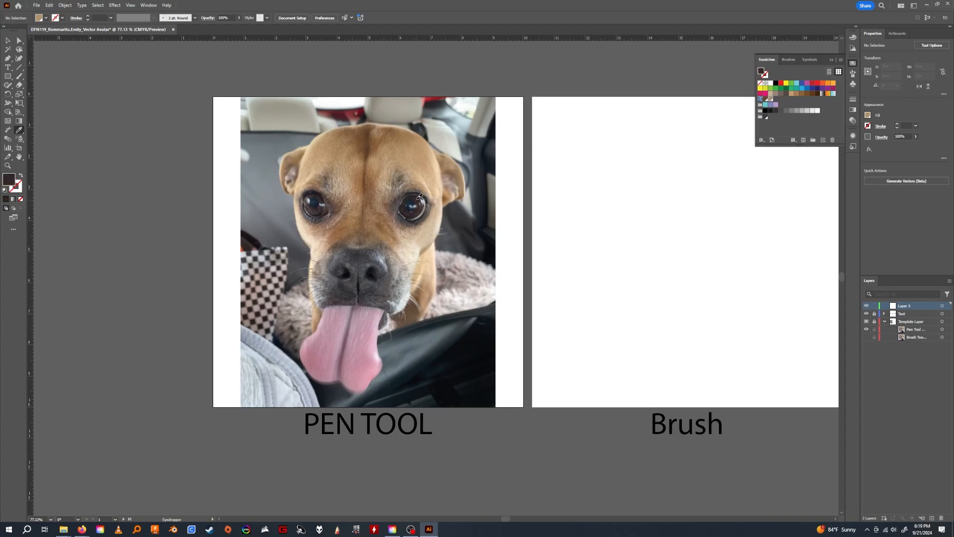
pyautogui.click(823, 139)
pyautogui.click(481, 321)
# Sample the pink of the dog's tongue and save it as a global CMYK swatch.
pyautogui.click(359, 320)
pyautogui.click(823, 139)
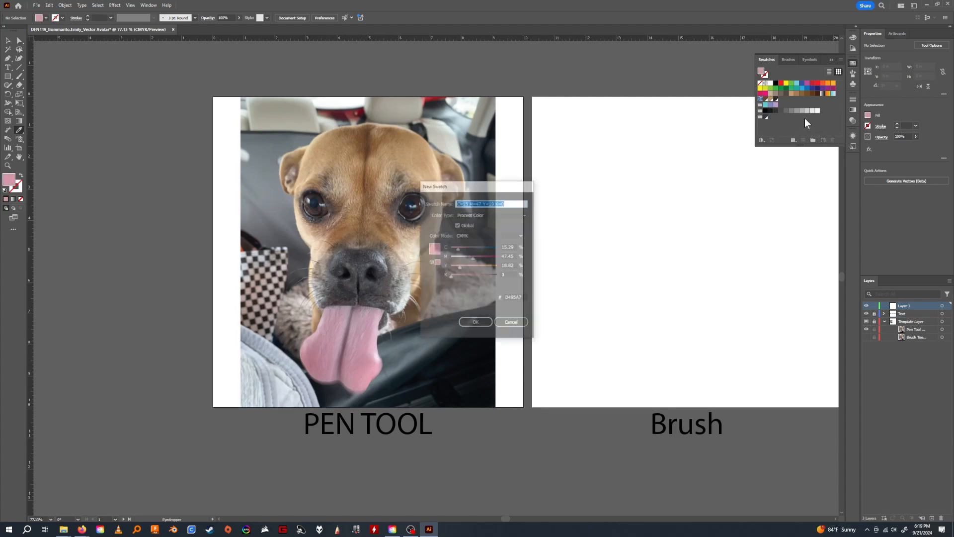
pyautogui.click(485, 321)
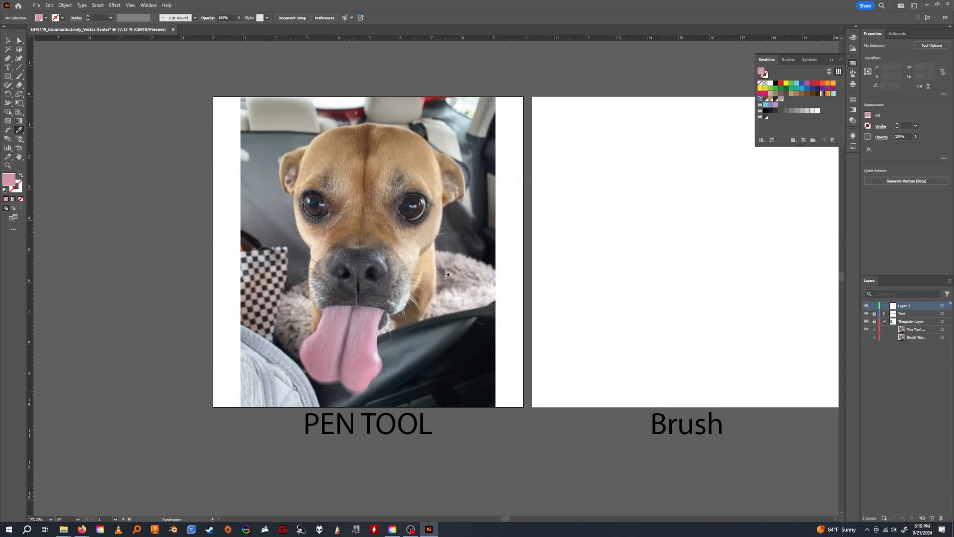
# Sample the muted pinkish brown inside the dog's ear and save it as a global CMYK swatch.
pyautogui.click(411, 259)
pyautogui.click(413, 261)
pyautogui.click(411, 261)
pyautogui.click(442, 220)
pyautogui.click(451, 174)
pyautogui.click(447, 177)
pyautogui.click(448, 177)
pyautogui.click(448, 177)
pyautogui.click(449, 177)
pyautogui.click(449, 179)
pyautogui.click(448, 179)
pyautogui.click(450, 174)
pyautogui.click(823, 140)
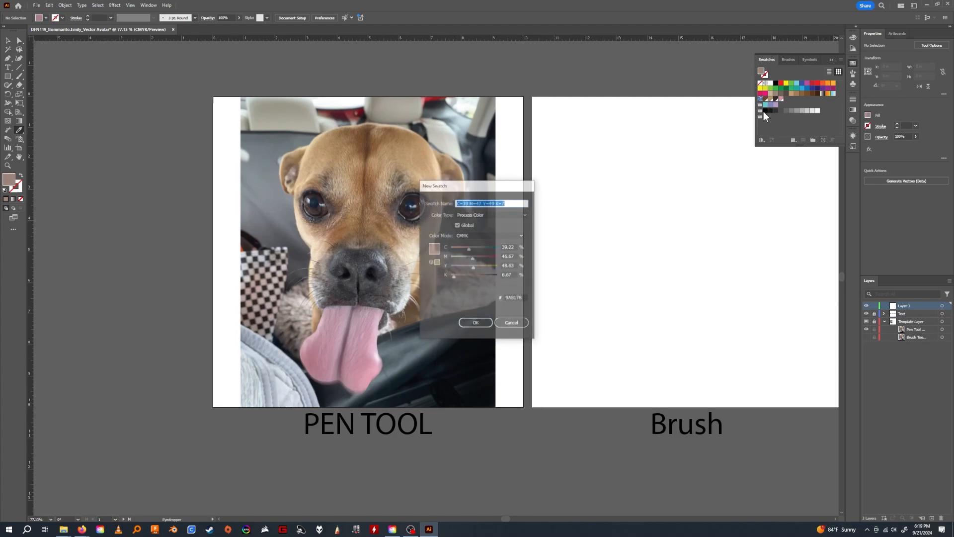
pyautogui.click(476, 323)
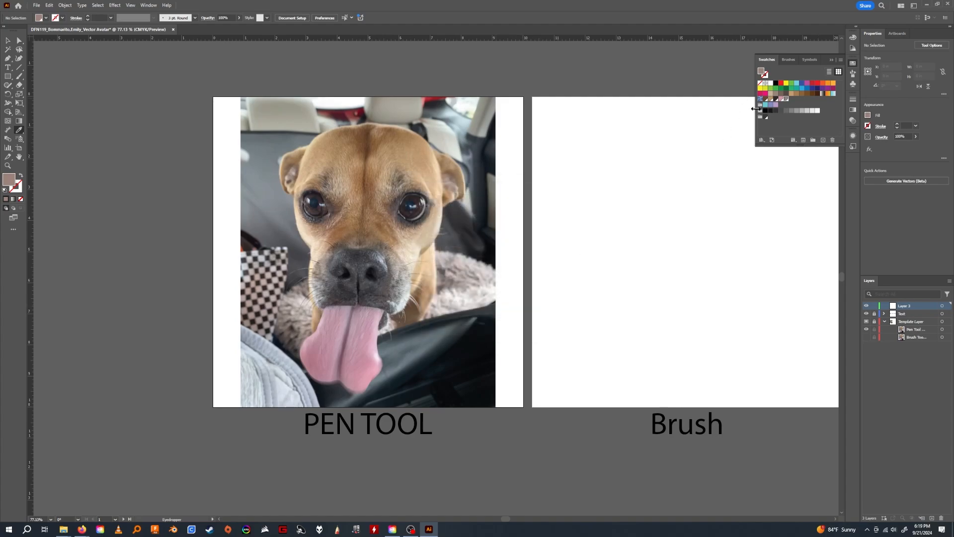
# Move the swatches sampled from the dog's fur, eye, tongue and inner ear into the new color group.
pyautogui.click(790, 98)
pyautogui.click(776, 99)
pyautogui.moveTo(765, 100); pyautogui.dragTo(789, 119)
# Activate the Curvature tool and rename Layer 3 as Pen Tool.
pyautogui.click(19, 58)
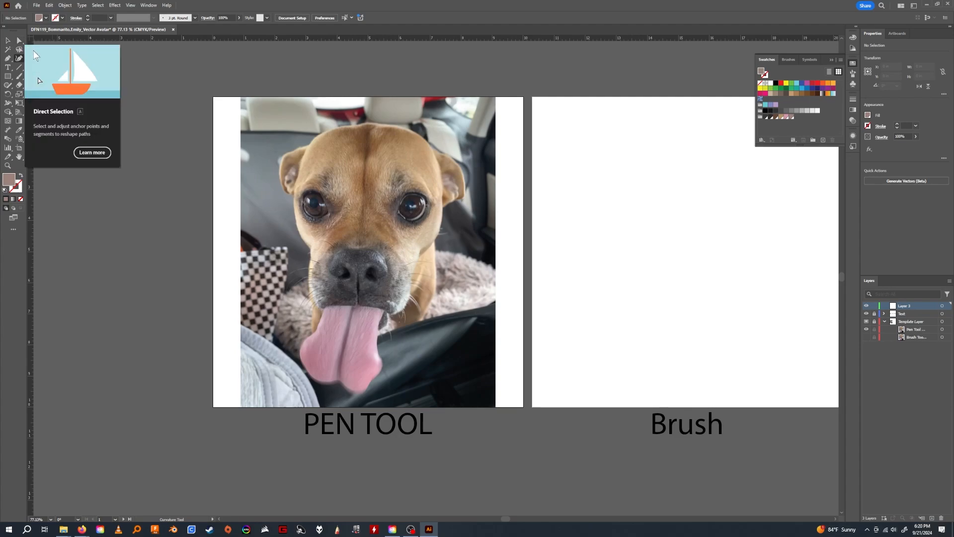
pyautogui.doubleClick(904, 305)
pyautogui.write('Pen Tool')
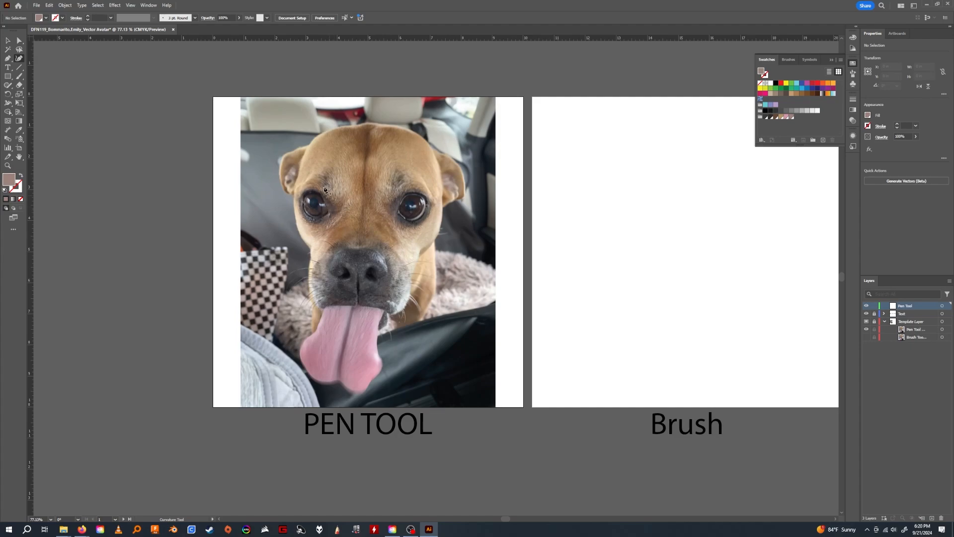
# Start a curvature path on the tongue's right edge and trace around the tip and up the left edge to the mouth.
pyautogui.click(378, 328)
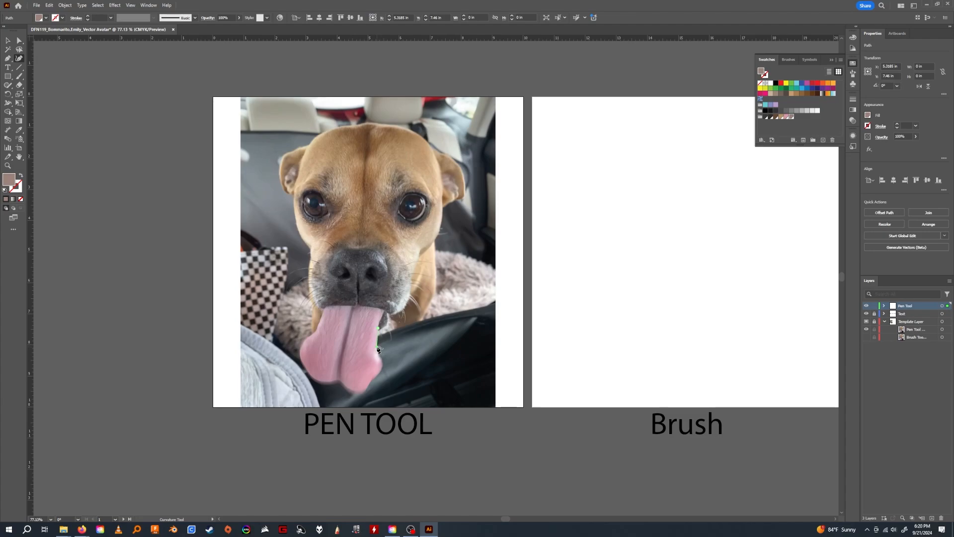
pyautogui.click(377, 346)
pyautogui.click(382, 360)
pyautogui.click(374, 379)
pyautogui.click(362, 390)
pyautogui.click(339, 379)
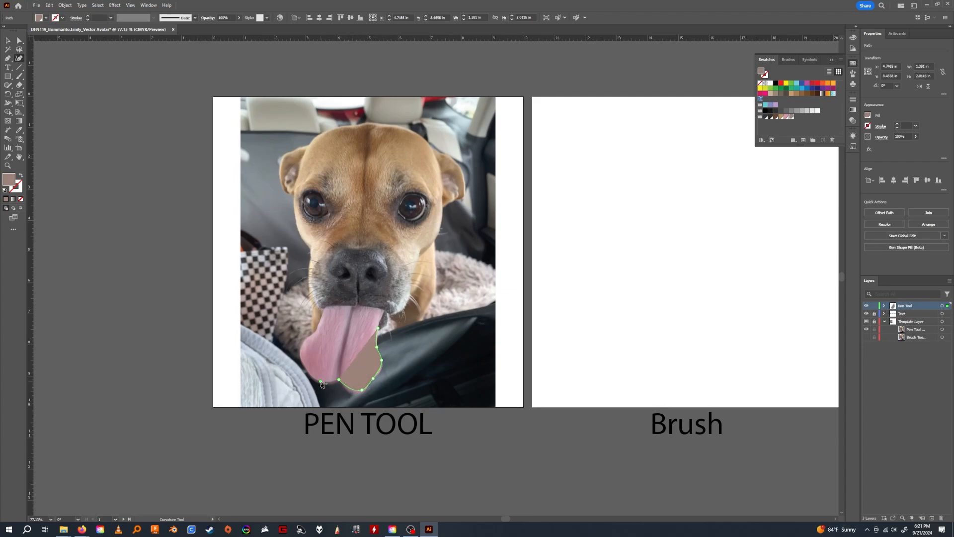
pyautogui.click(320, 382)
pyautogui.click(301, 357)
pyautogui.click(315, 333)
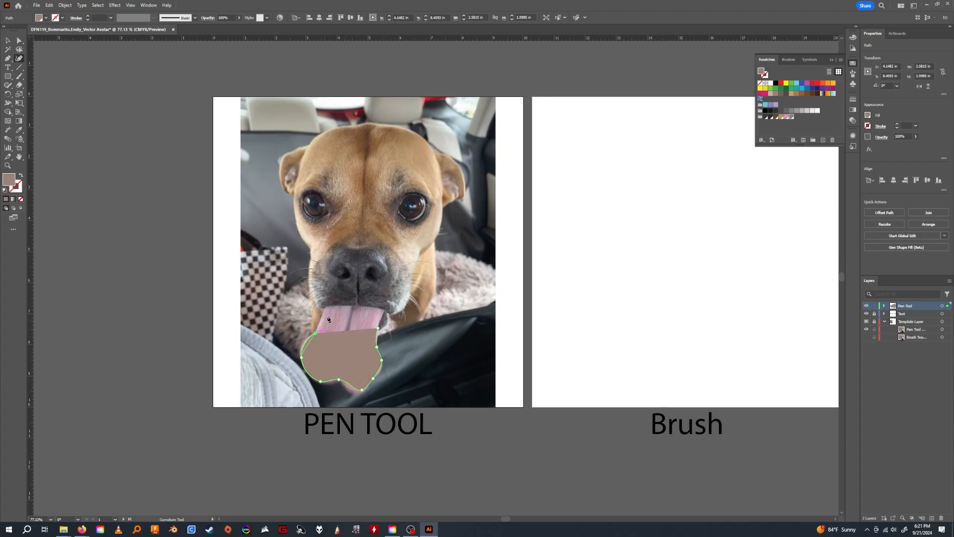
pyautogui.click(323, 309)
# Continue the outline up the left side of the muzzle and cheek and around the dog's left-hand ear.
pyautogui.click(313, 301)
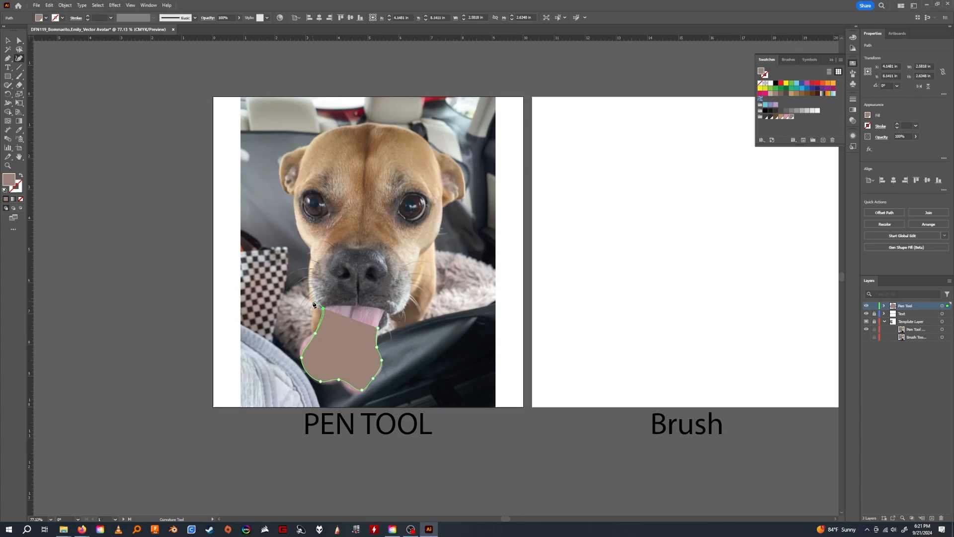
pyautogui.click(310, 260)
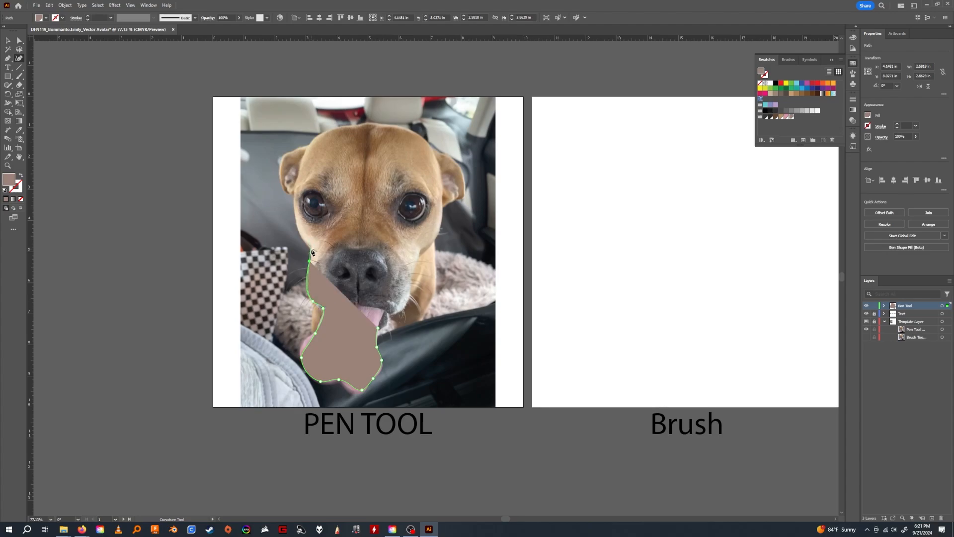
pyautogui.click(312, 248)
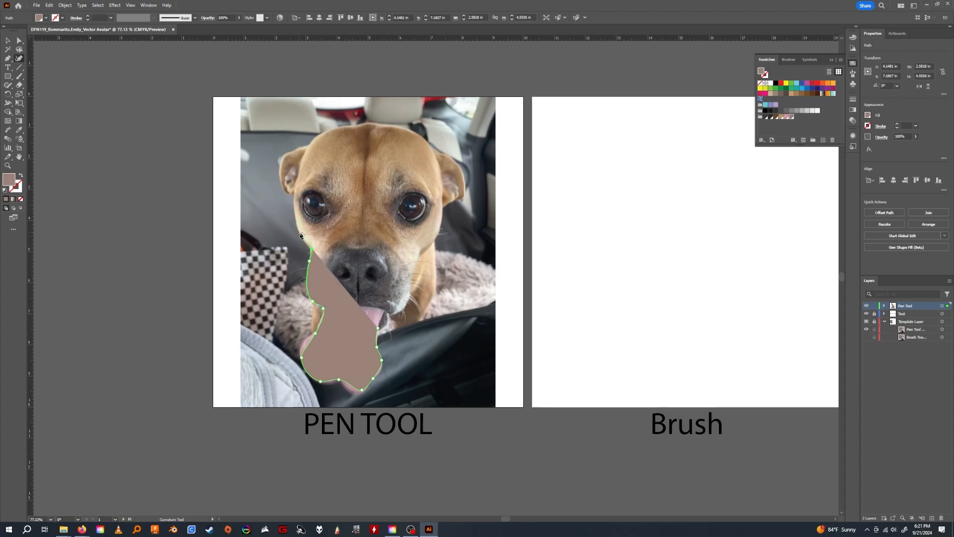
pyautogui.click(300, 233)
pyautogui.click(294, 192)
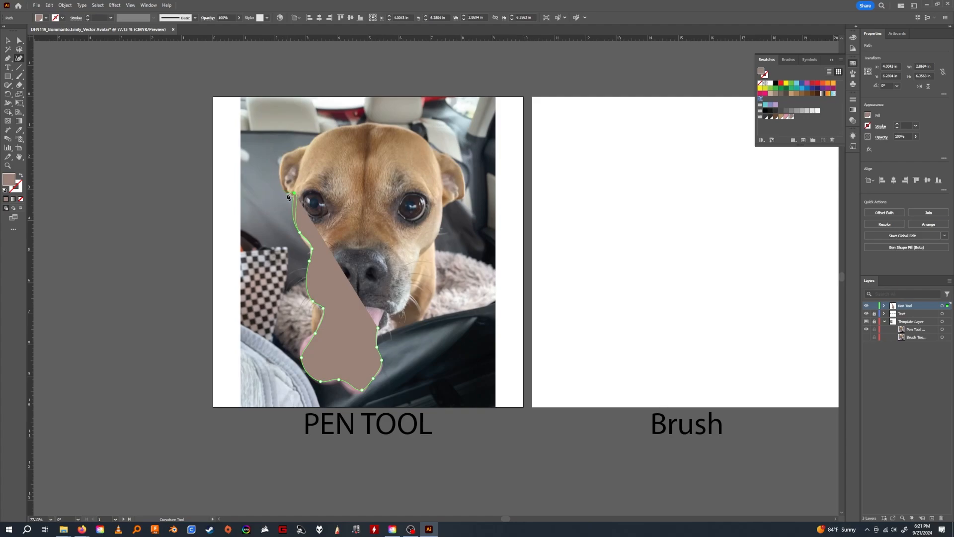
pyautogui.click(287, 194)
pyautogui.click(281, 171)
pyautogui.click(283, 154)
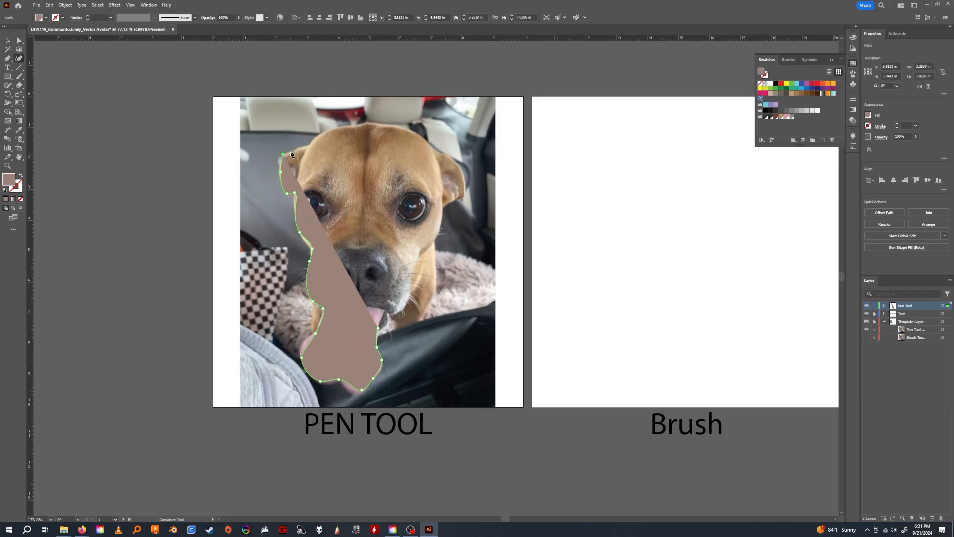
pyautogui.click(307, 146)
# Extend the outline across the top of the head and around the outer edge of the right-hand ear.
pyautogui.click(318, 134)
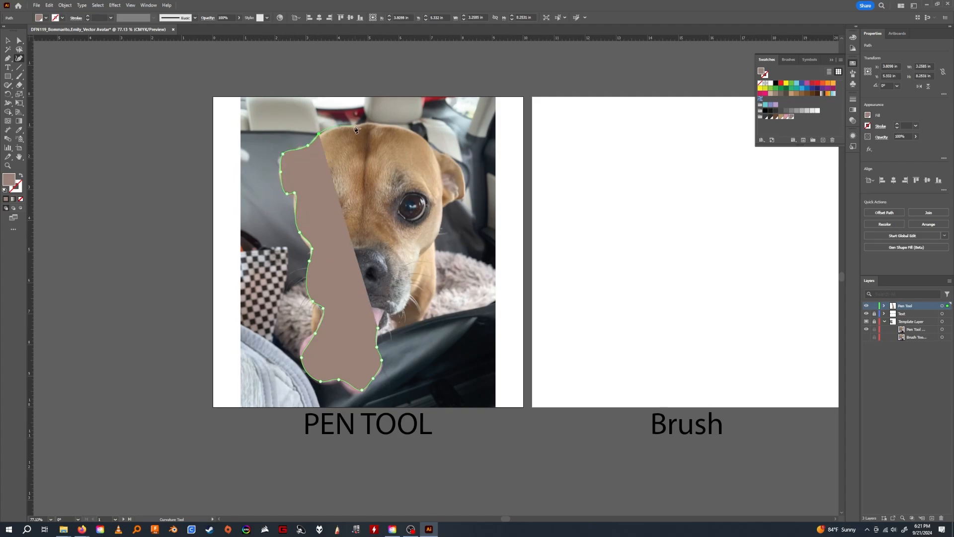
pyautogui.click(354, 126)
pyautogui.click(367, 122)
pyautogui.click(379, 125)
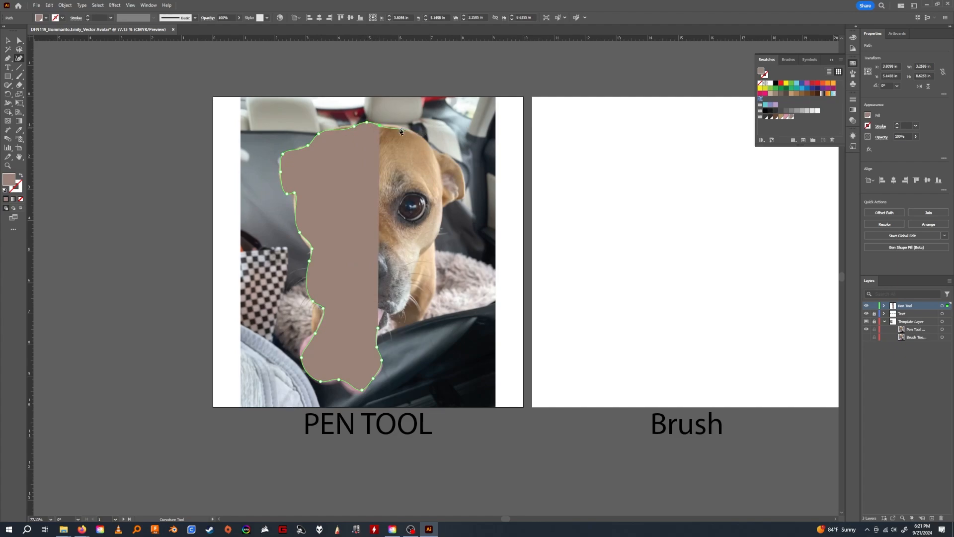
pyautogui.click(400, 128)
pyautogui.click(433, 150)
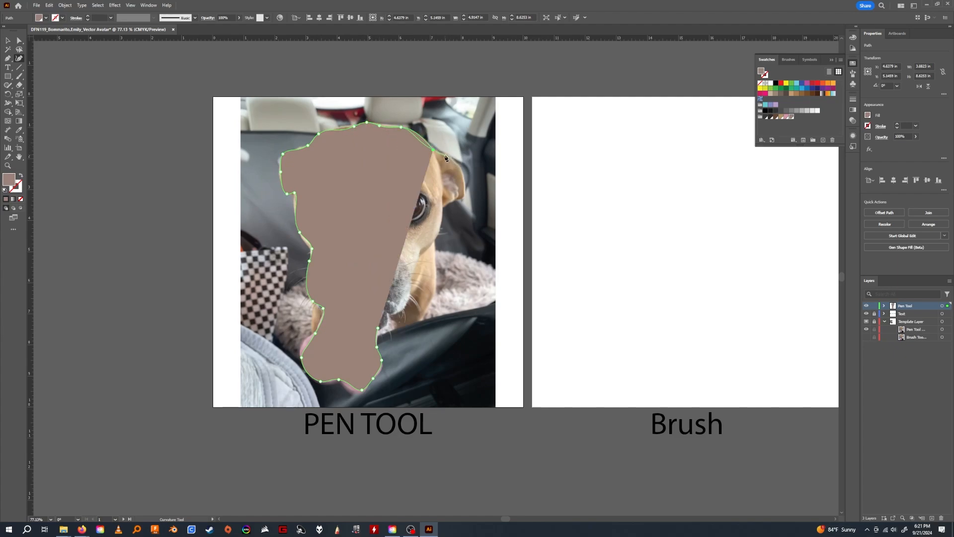
pyautogui.click(443, 154)
pyautogui.click(464, 177)
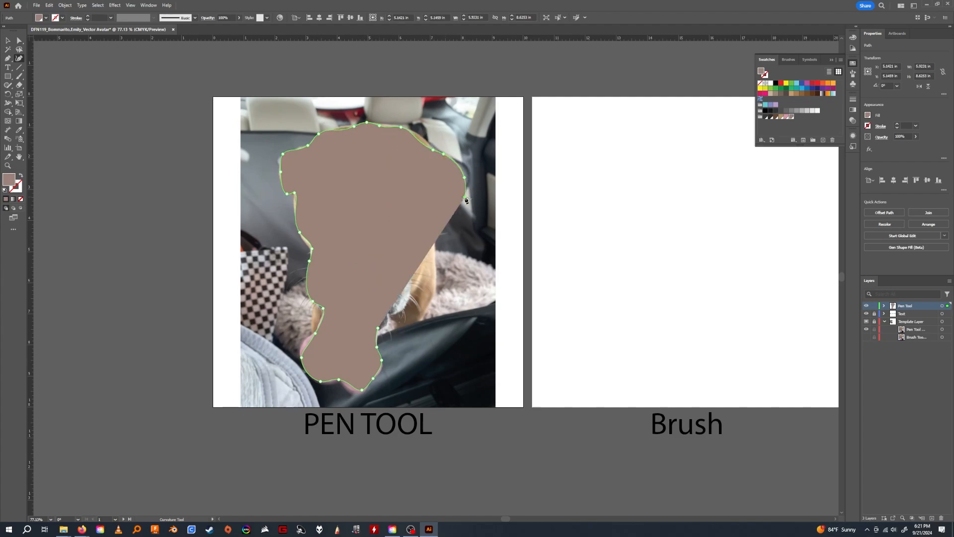
pyautogui.click(465, 198)
# Lower the traced shape's opacity to 50% and resume the Curvature tool.
pyautogui.press('v')
pyautogui.click(915, 136)
pyautogui.moveTo(911, 144); pyautogui.dragTo(898, 145)
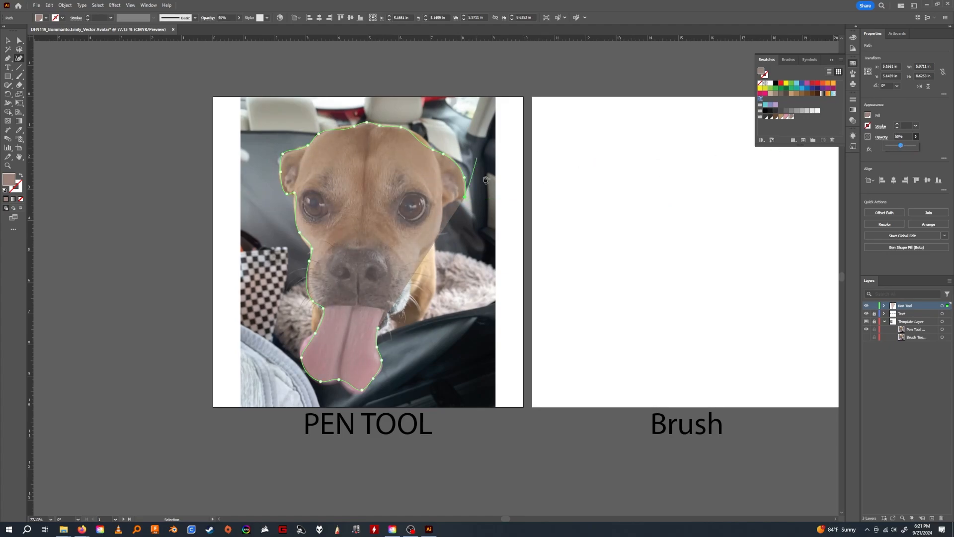
pyautogui.hotkey('shift', '`')
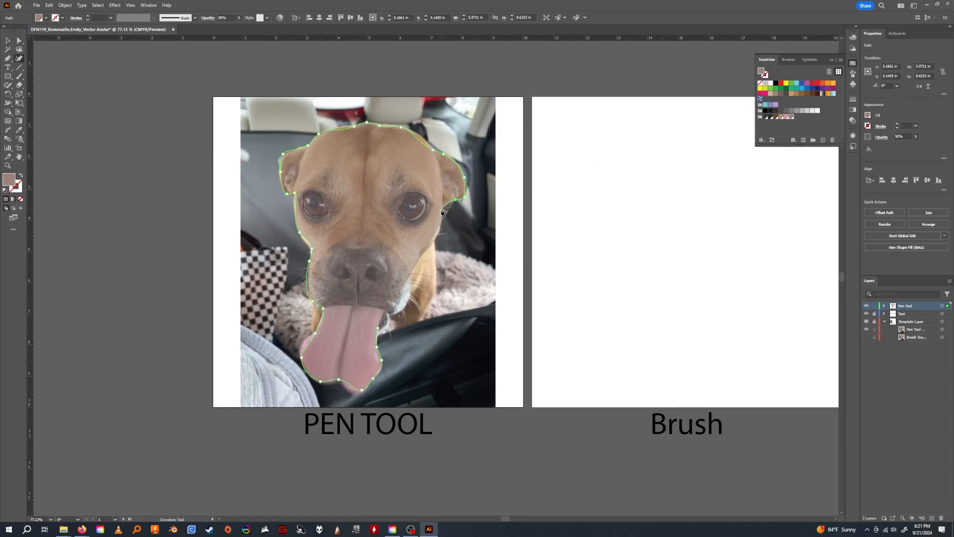
# Trace down the right cheek, muzzle and mouth and close the outline at its starting point on the tongue.
pyautogui.click(441, 210)
pyautogui.click(432, 241)
pyautogui.click(421, 255)
pyautogui.click(413, 278)
pyautogui.click(395, 314)
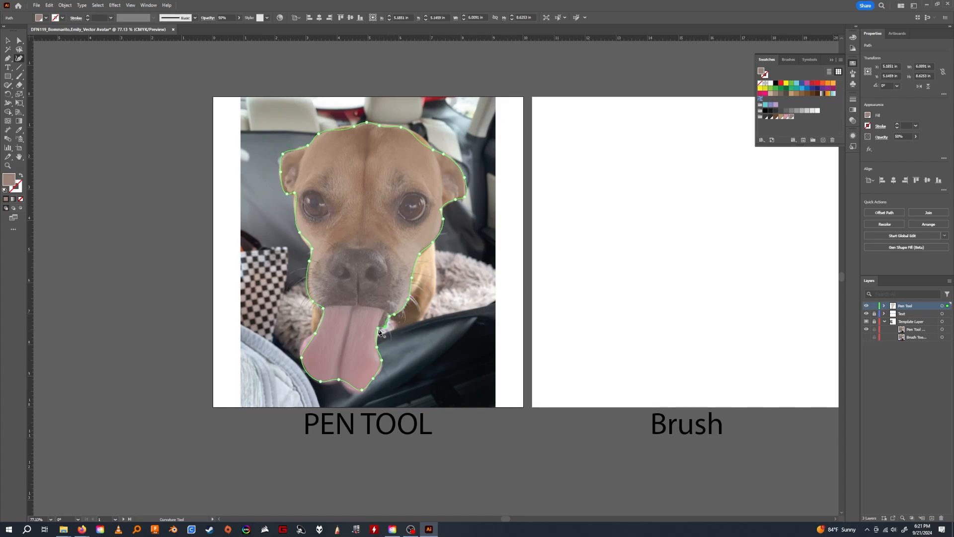
pyautogui.click(379, 332)
# Adjust the anchor at the upper left of the head outline with Direct Selection to smooth the crown.
pyautogui.click(20, 41)
pyautogui.click(349, 132)
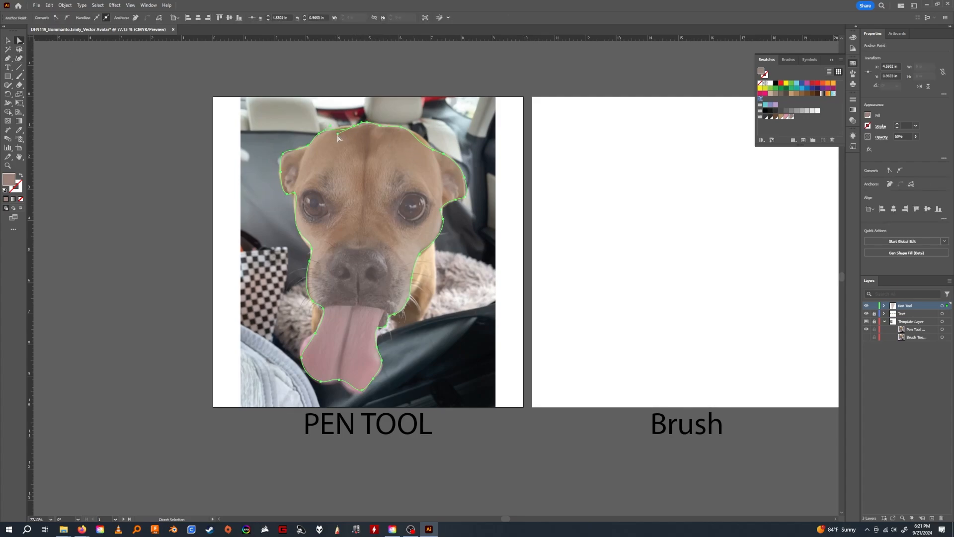
pyautogui.moveTo(338, 138); pyautogui.dragTo(437, 152)
# Fill the traced head shape with the tan fur swatch from the sampled color group.
pyautogui.press('z')
pyautogui.moveTo(401, 193); pyautogui.dragTo(379, 159)
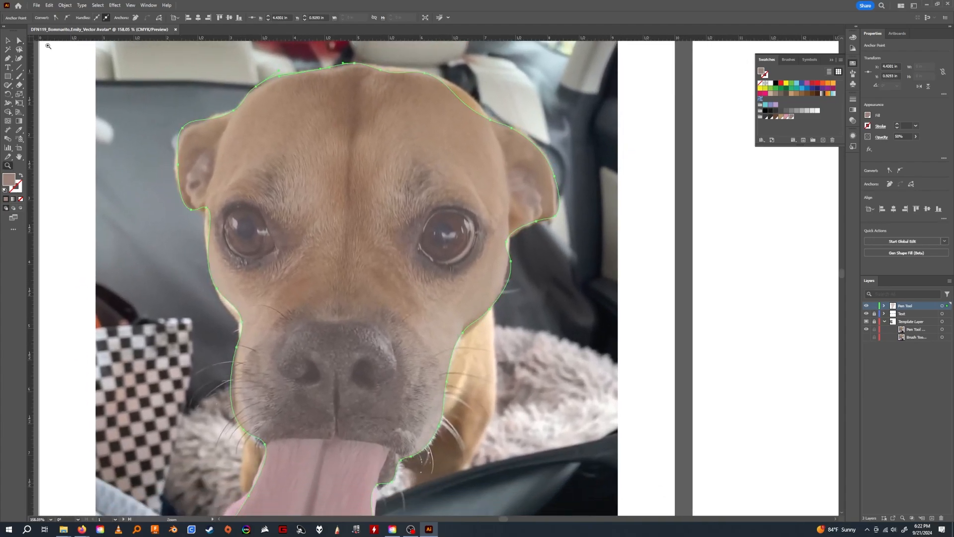
pyautogui.click(8, 39)
pyautogui.click(867, 115)
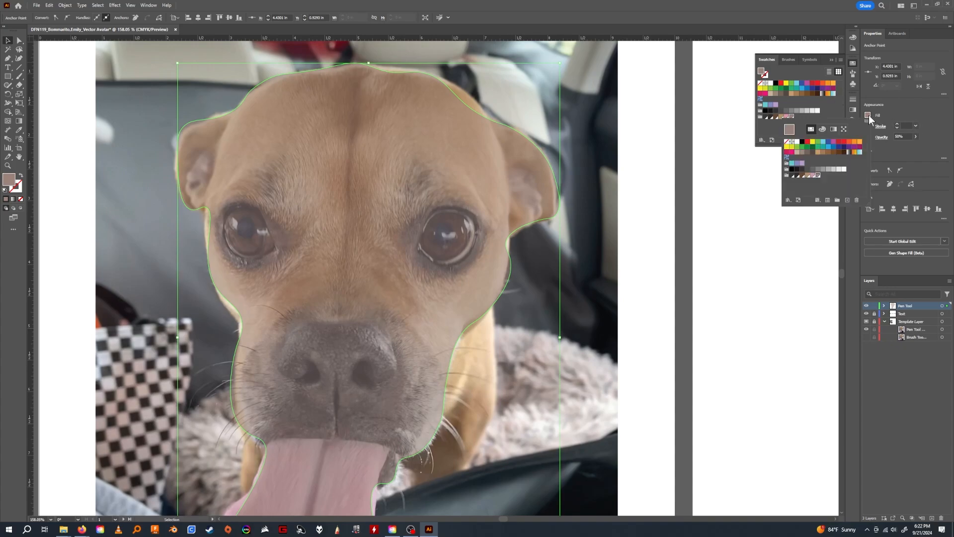
pyautogui.click(806, 175)
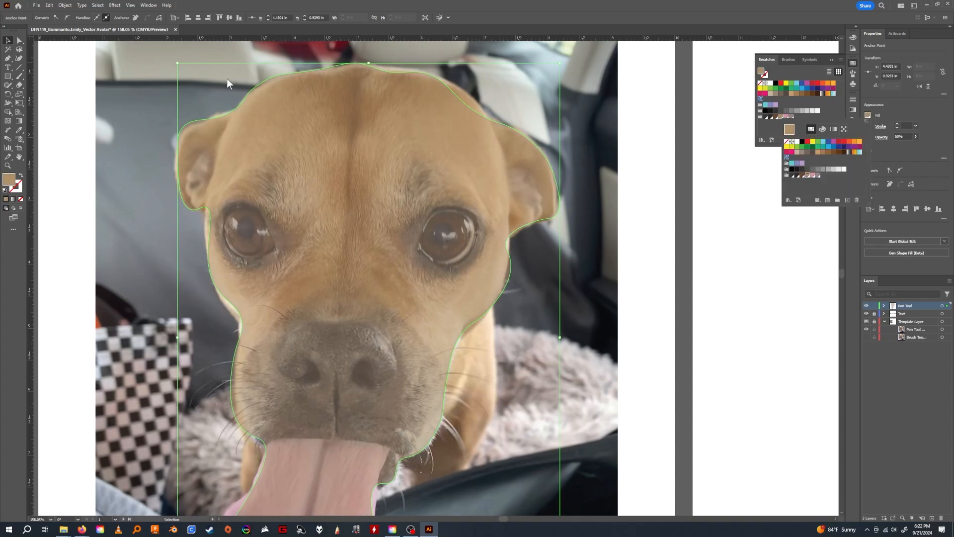
pyautogui.click(421, 71)
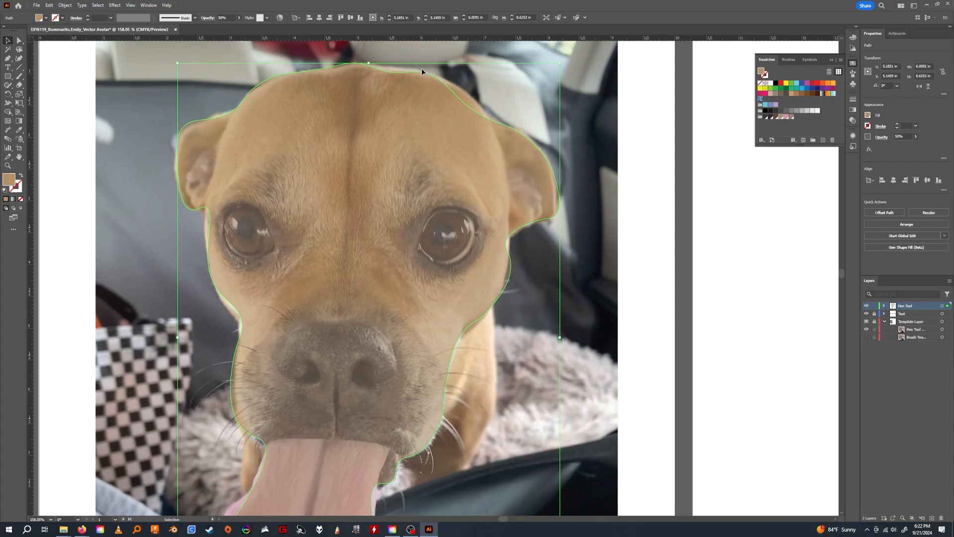
# Reshape the anchors and handles along the crown so the outline follows the top of the dog's head.
pyautogui.click(18, 41)
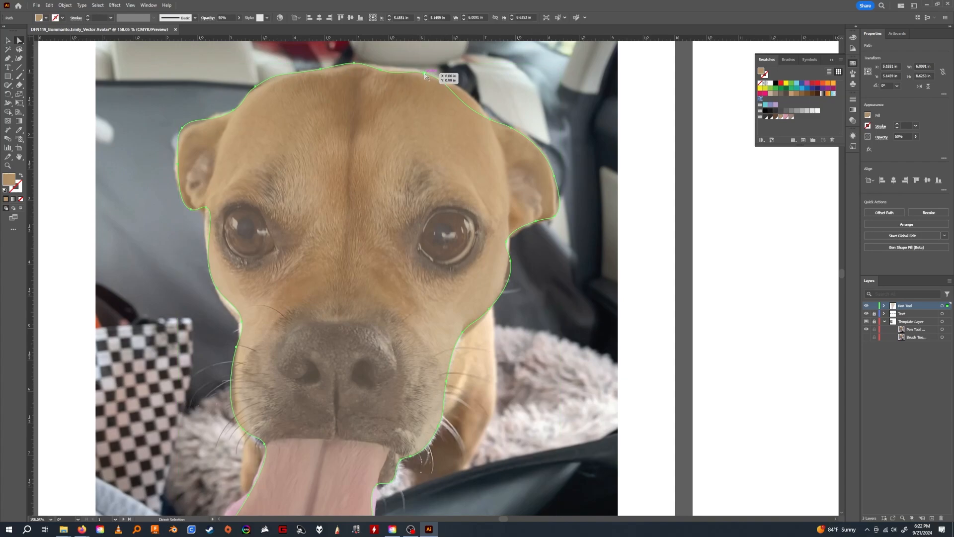
pyautogui.moveTo(426, 73); pyautogui.dragTo(488, 109)
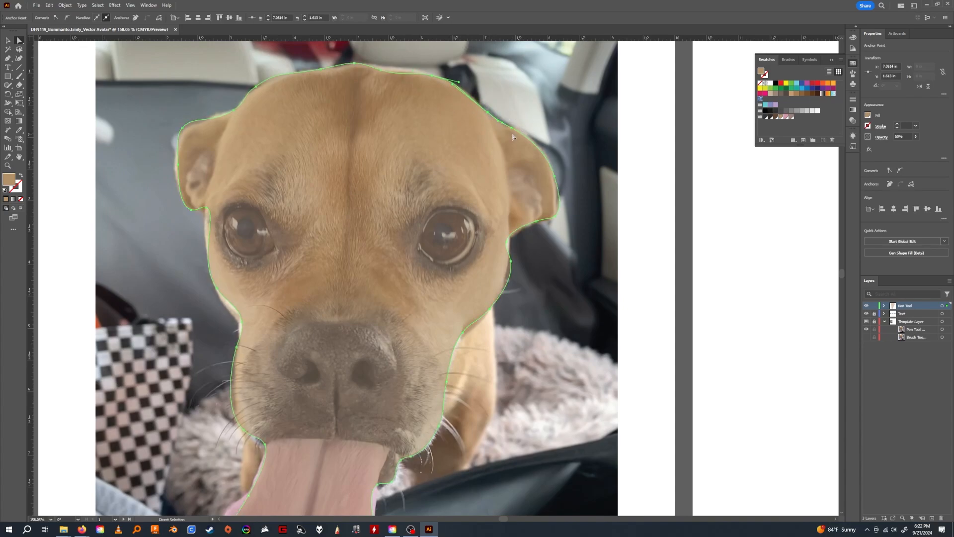
pyautogui.click(390, 66)
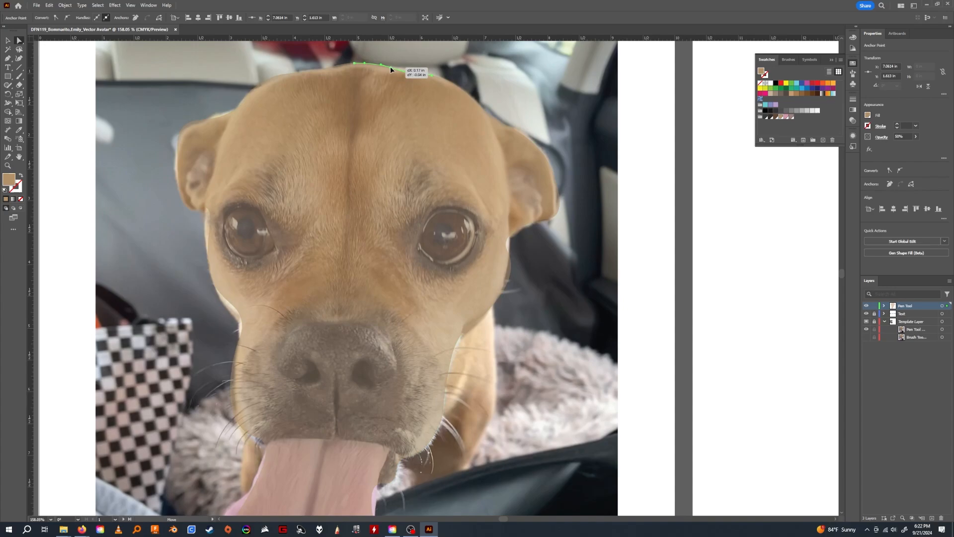
pyautogui.click(358, 63)
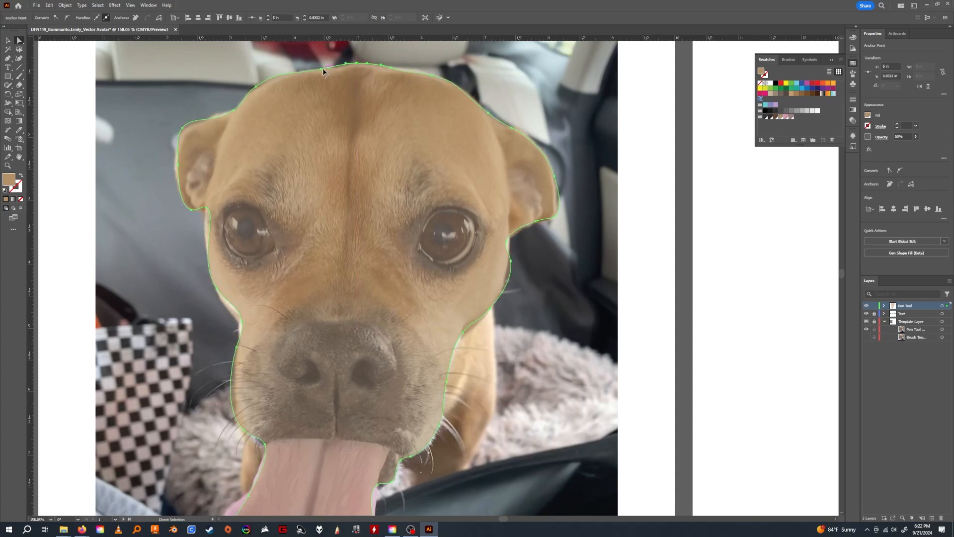
pyautogui.moveTo(319, 71); pyautogui.dragTo(317, 73)
pyautogui.moveTo(234, 110); pyautogui.dragTo(235, 107)
# Refine the anchors around the left-hand ear and down the left cheek to match the photo.
pyautogui.moveTo(183, 130); pyautogui.dragTo(181, 131)
pyautogui.moveTo(178, 165); pyautogui.dragTo(174, 168)
pyautogui.moveTo(194, 212); pyautogui.dragTo(214, 221)
pyautogui.click(206, 207)
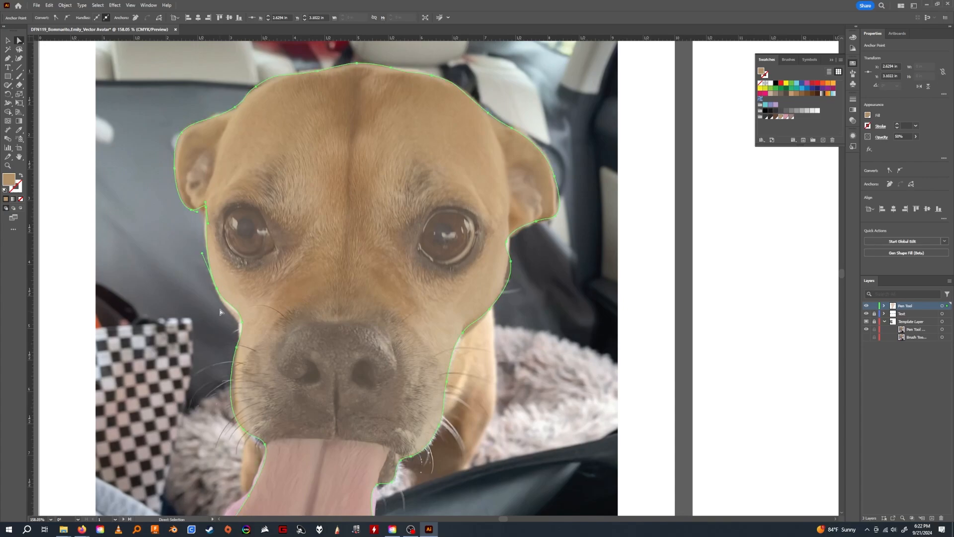
pyautogui.moveTo(216, 290); pyautogui.dragTo(217, 293)
pyautogui.moveTo(243, 326)
pyautogui.mouseDown()
pyautogui.moveTo(254, 323)
pyautogui.moveTo(237, 322)
pyautogui.mouseUp()
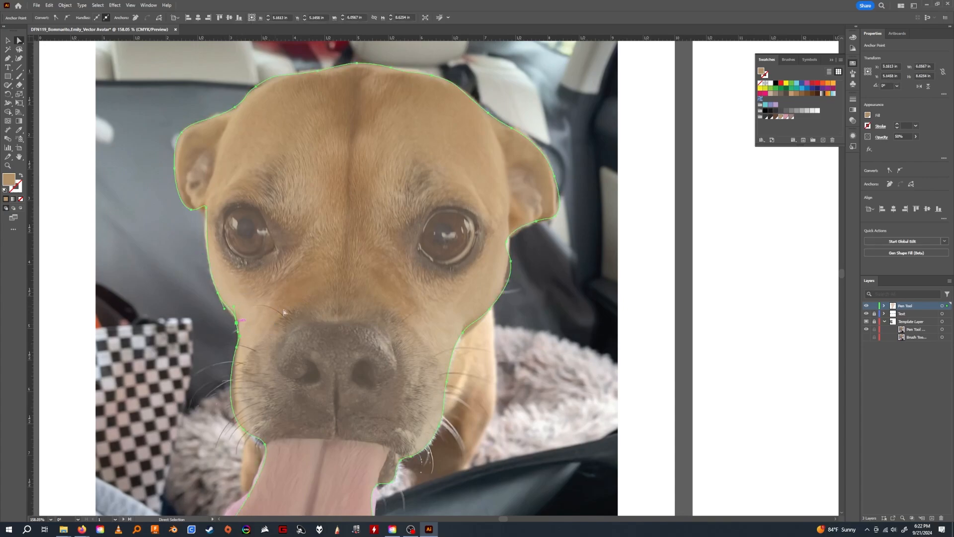
# Adjust the outline's anchors and handles where the muzzle meets the upper left edge of the tongue.
pyautogui.scroll(-5, 283, 312)
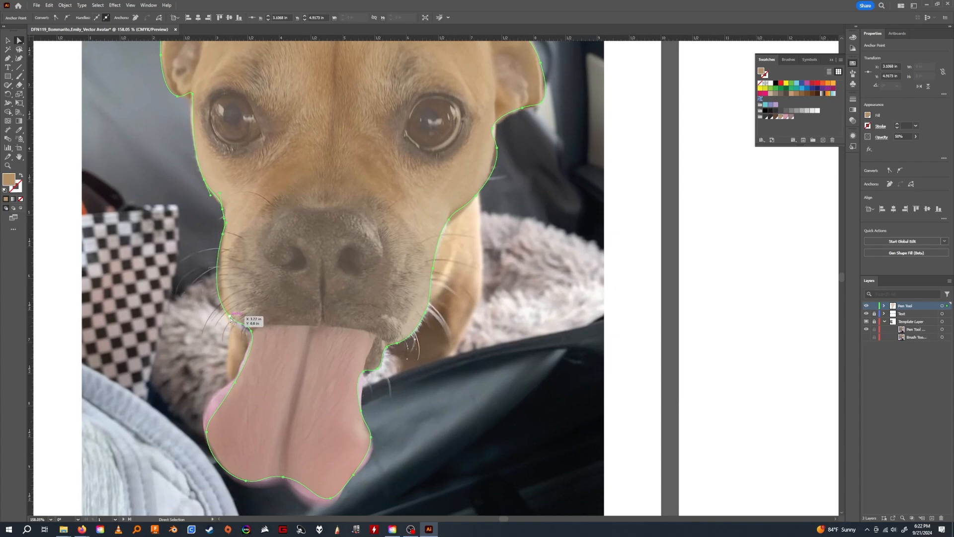
pyautogui.click(251, 330)
pyautogui.moveTo(249, 325); pyautogui.dragTo(250, 326)
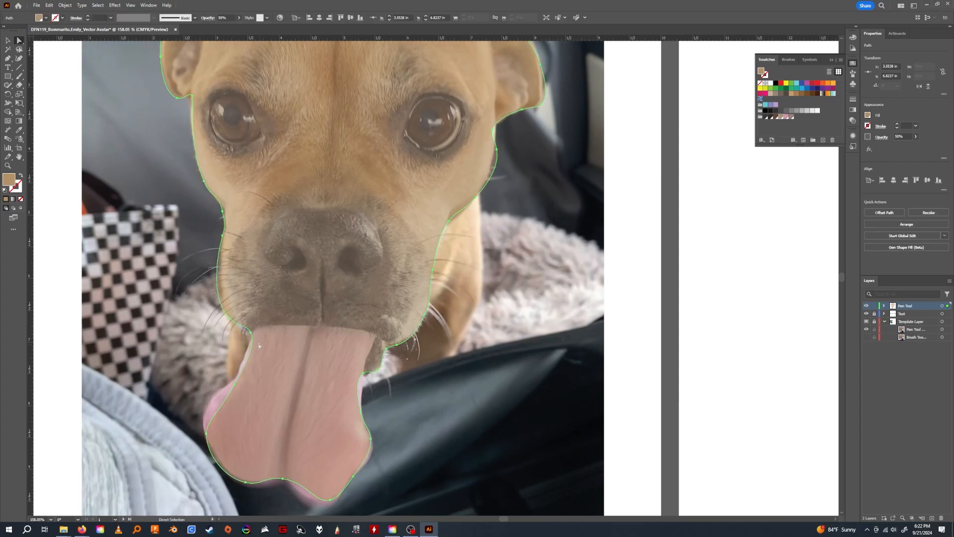
pyautogui.click(252, 336)
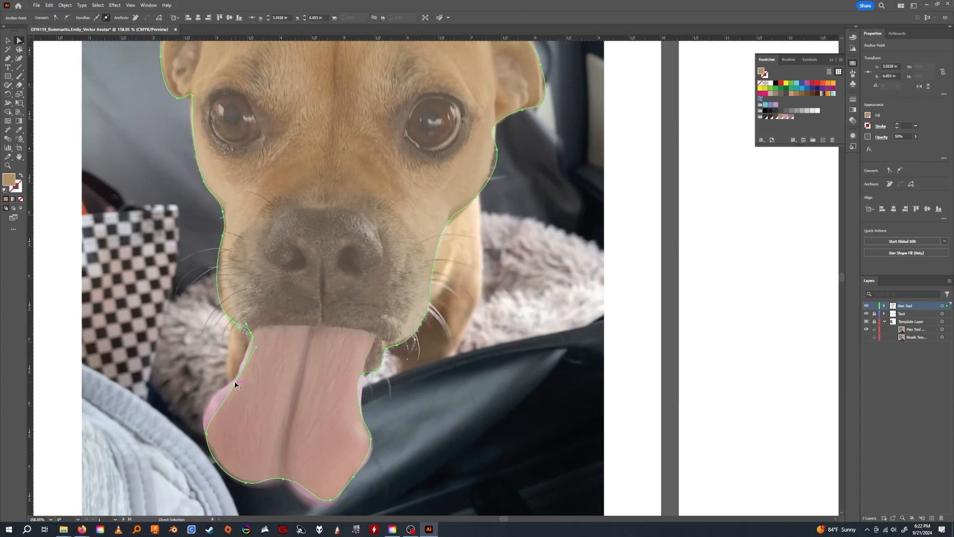
pyautogui.moveTo(236, 384); pyautogui.dragTo(235, 380)
# Try to reshape the tongue's left edge by moving its anchors and direction handles.
pyautogui.moveTo(206, 431); pyautogui.dragTo(214, 413)
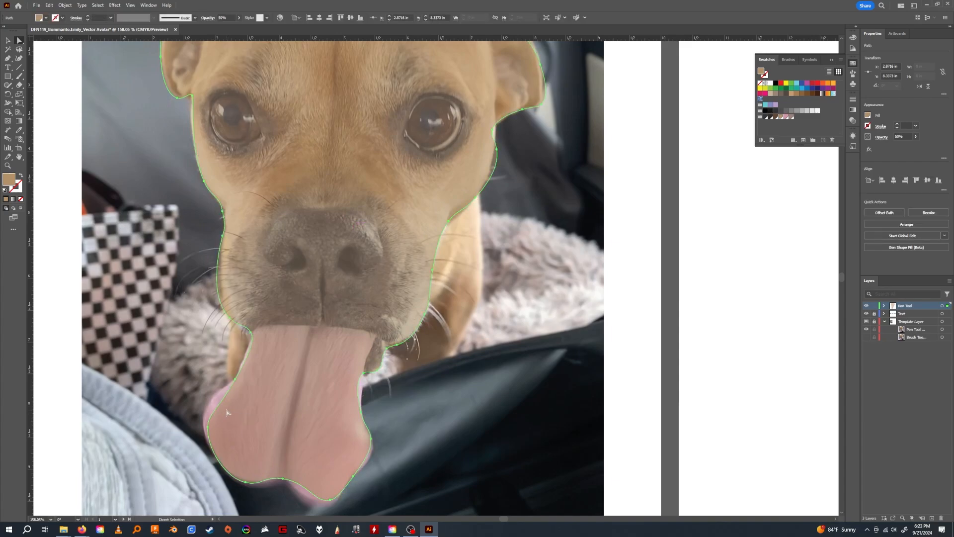
pyautogui.click(235, 381)
pyautogui.moveTo(215, 413); pyautogui.dragTo(226, 384)
pyautogui.click(235, 381)
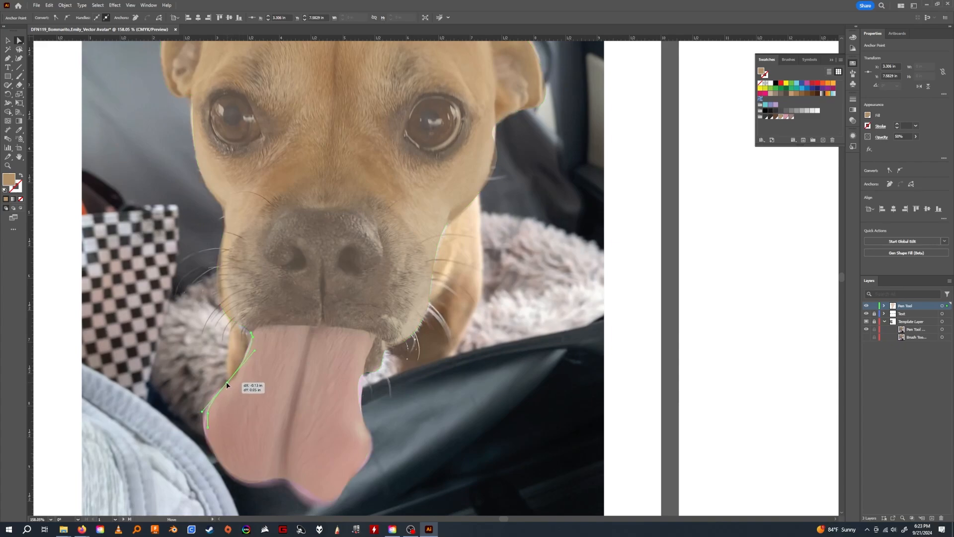
pyautogui.click(209, 430)
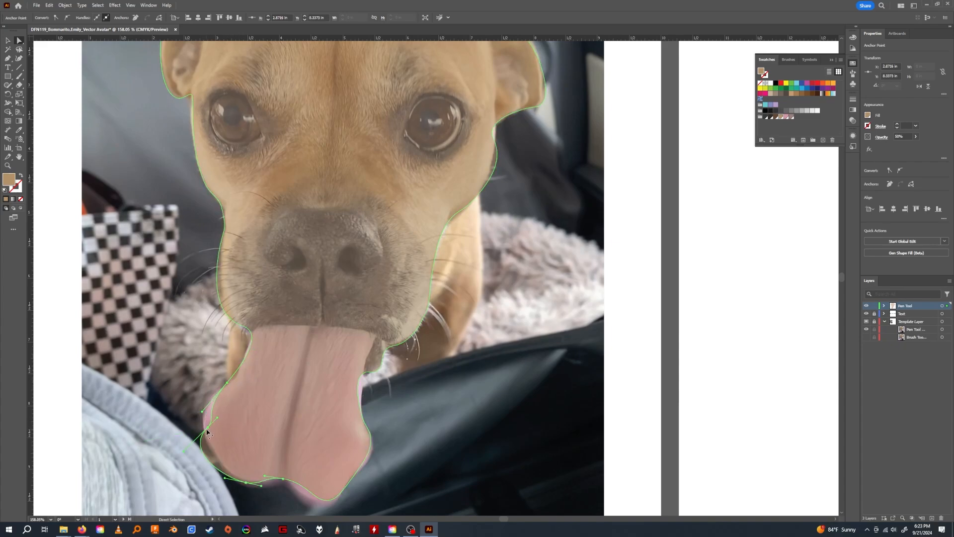
# Undo the recent tongue edits and pull the outline's left side outward to the edge of the tongue.
pyautogui.hotkey('ctrl', 'z')
pyautogui.hotkey('ctrl', 'z')
pyautogui.hotkey('ctrl', 'z')
pyautogui.hotkey('ctrl', 'z')
pyautogui.hotkey('ctrl', 'z')
pyautogui.hotkey('ctrl', 'z')
pyautogui.hotkey('ctrl', 'z')
pyautogui.moveTo(209, 482); pyautogui.dragTo(205, 413)
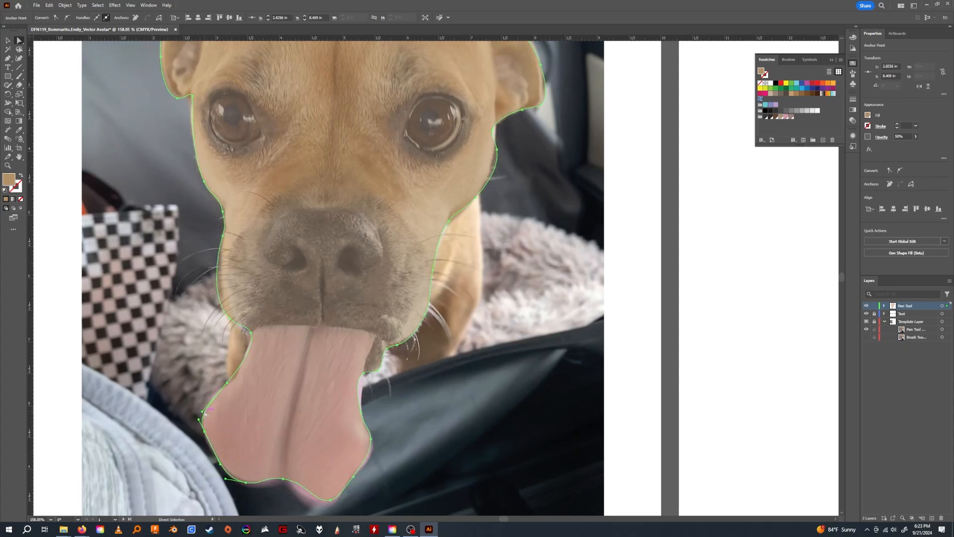
# Adjust the head outline's anchors and handles along the tongue's lower left edge to follow the photo.
pyautogui.click(225, 475)
pyautogui.click(232, 479)
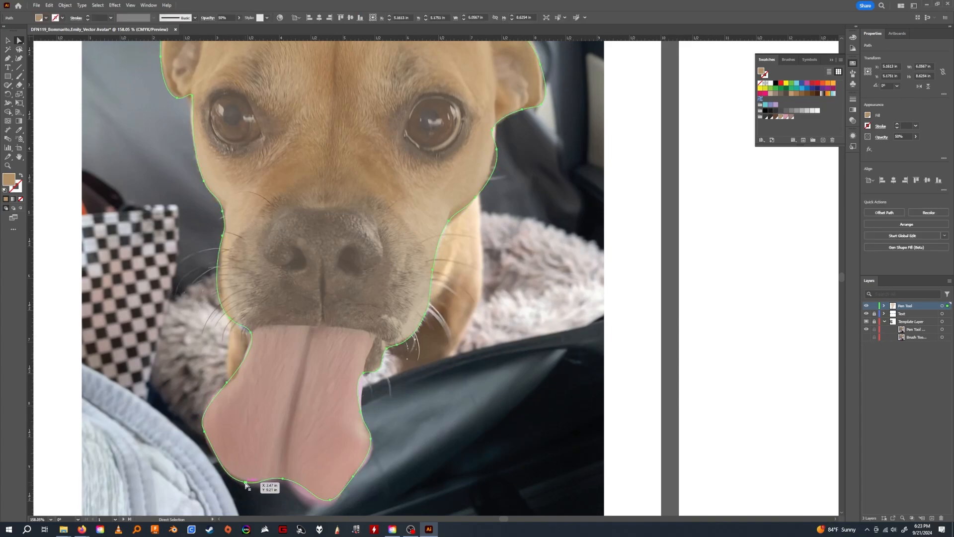
pyautogui.click(246, 482)
pyautogui.moveTo(226, 478); pyautogui.dragTo(224, 473)
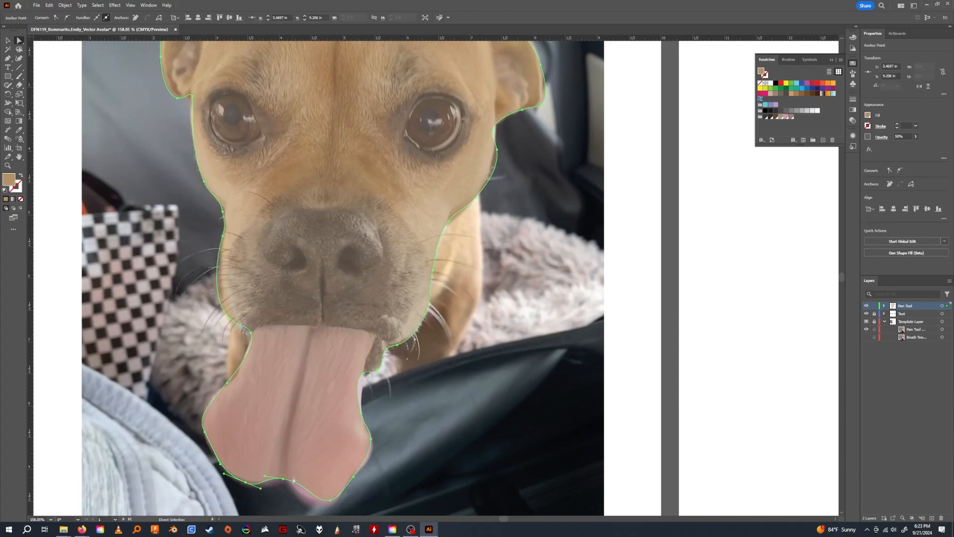
# Reshape the outline's curve around the lowest tip of the tongue by adjusting its anchor and handles.
pyautogui.click(329, 499)
pyautogui.moveTo(338, 498); pyautogui.dragTo(342, 497)
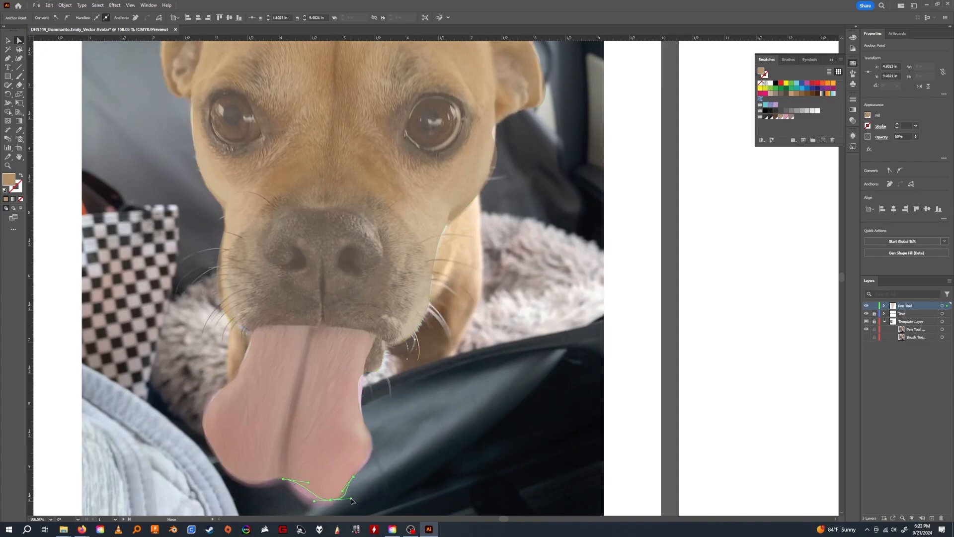
pyautogui.click(314, 505)
pyautogui.click(326, 499)
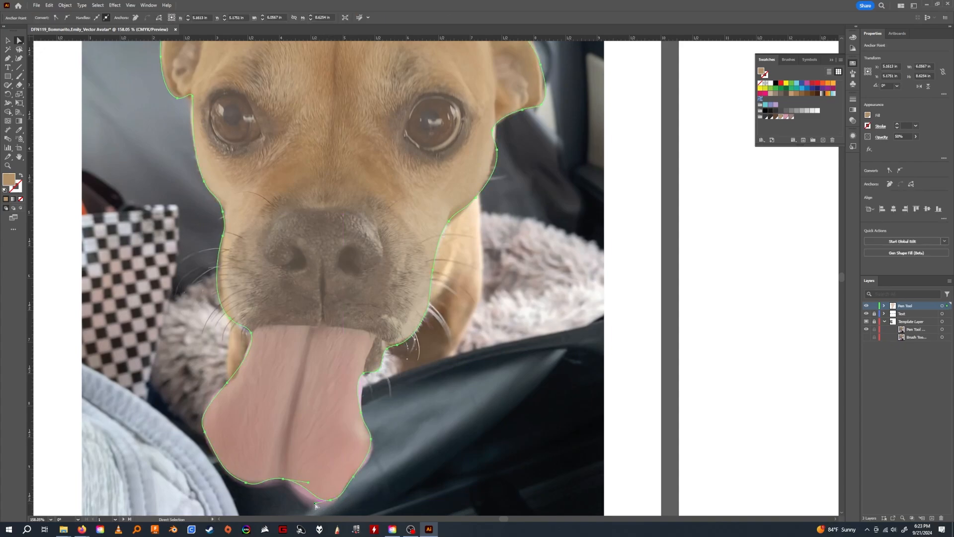
pyautogui.moveTo(315, 503)
pyautogui.mouseDown()
pyautogui.moveTo(291, 502)
pyautogui.moveTo(326, 499)
pyautogui.mouseUp()
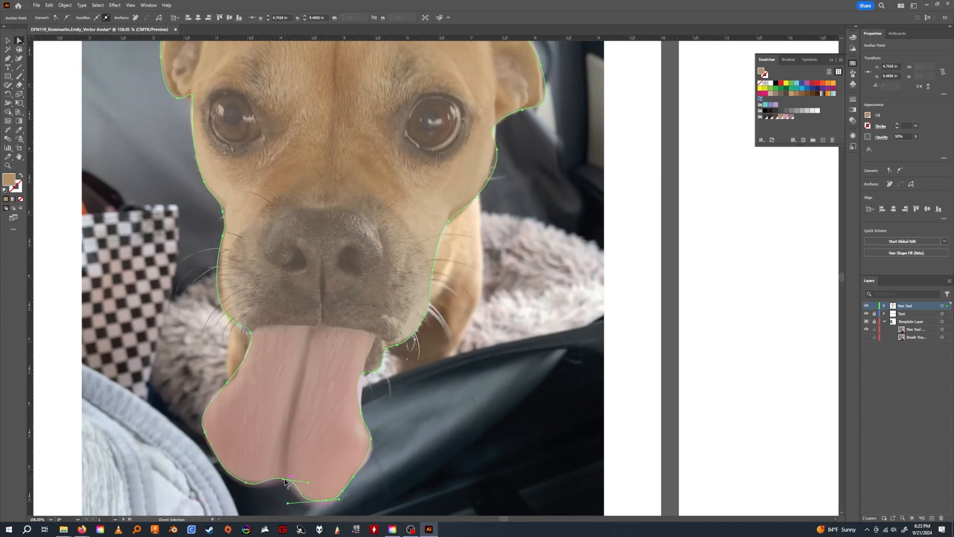
# Adjust the outline's anchors down the right-hand edge of the tongue, from the lip to its widest part.
pyautogui.click(368, 371)
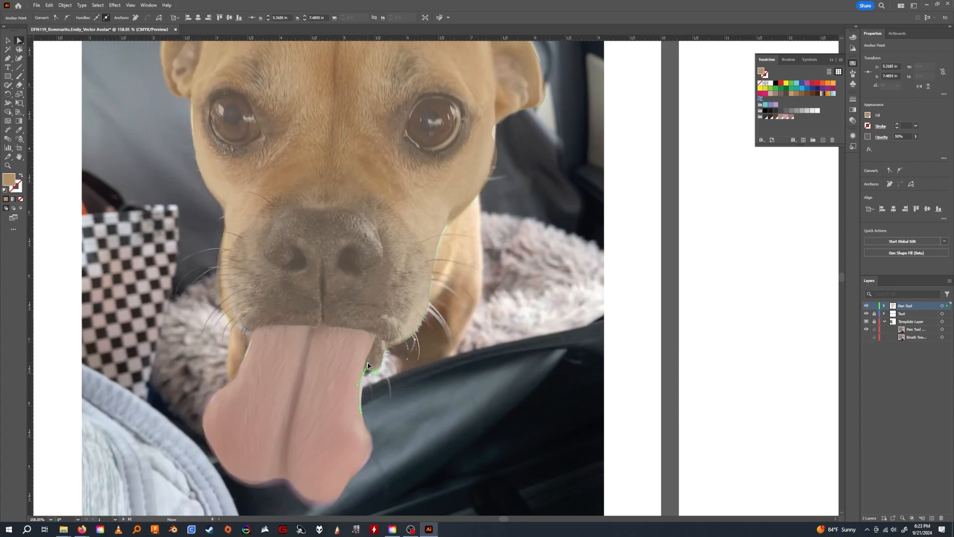
pyautogui.click(360, 411)
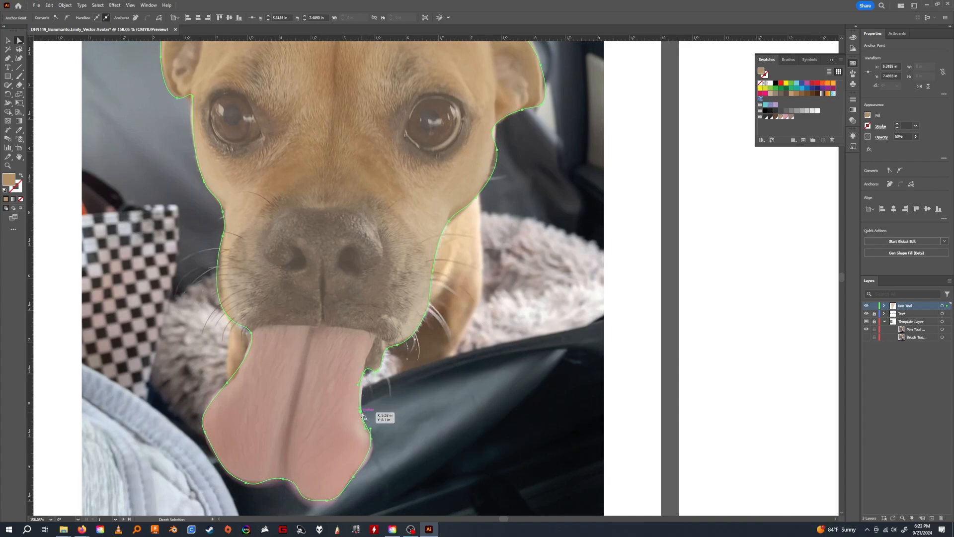
pyautogui.moveTo(361, 413); pyautogui.dragTo(372, 448)
# Refine the outline's anchors beneath the right-hand ear and along the ear's upper edge.
pyautogui.moveTo(320, 229); pyautogui.dragTo(334, 302)
pyautogui.moveTo(378, 245); pyautogui.dragTo(372, 257)
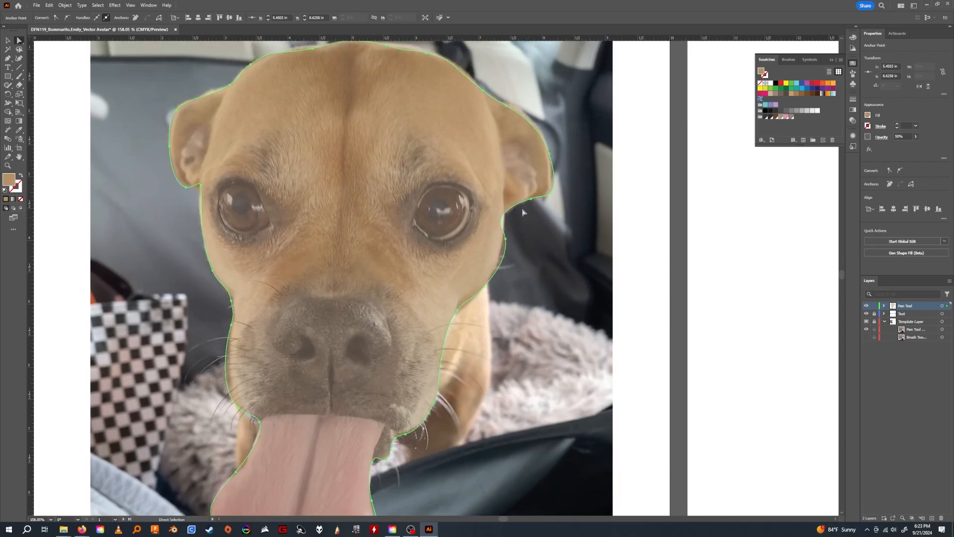
pyautogui.moveTo(501, 220); pyautogui.dragTo(545, 196)
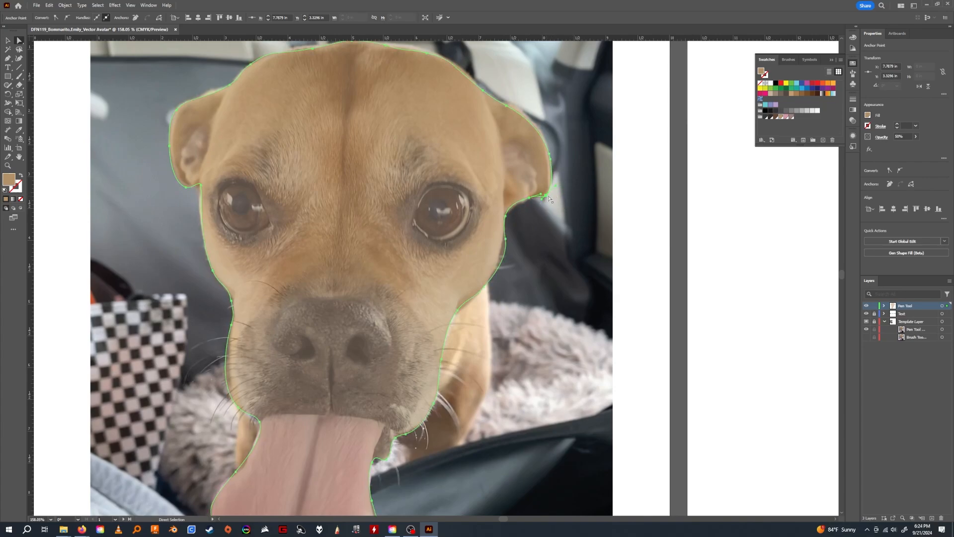
pyautogui.click(507, 106)
pyautogui.moveTo(507, 105); pyautogui.dragTo(511, 105)
# Rename the traced outline path as Head and lock it, with the Curvature tool made active.
pyautogui.scroll(-2, 364, 334)
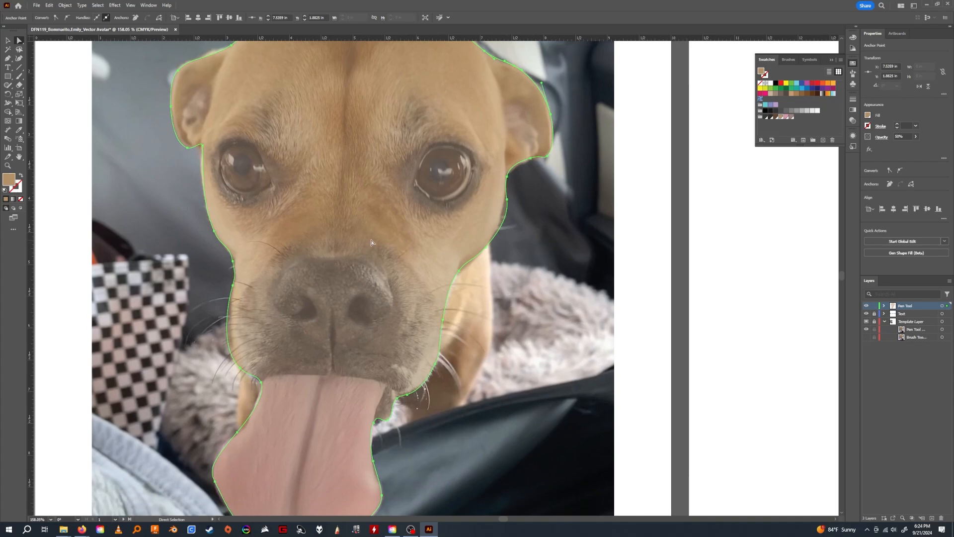
pyautogui.hscroll(-2, 347, 326)
pyautogui.scroll(-2, 494, 293)
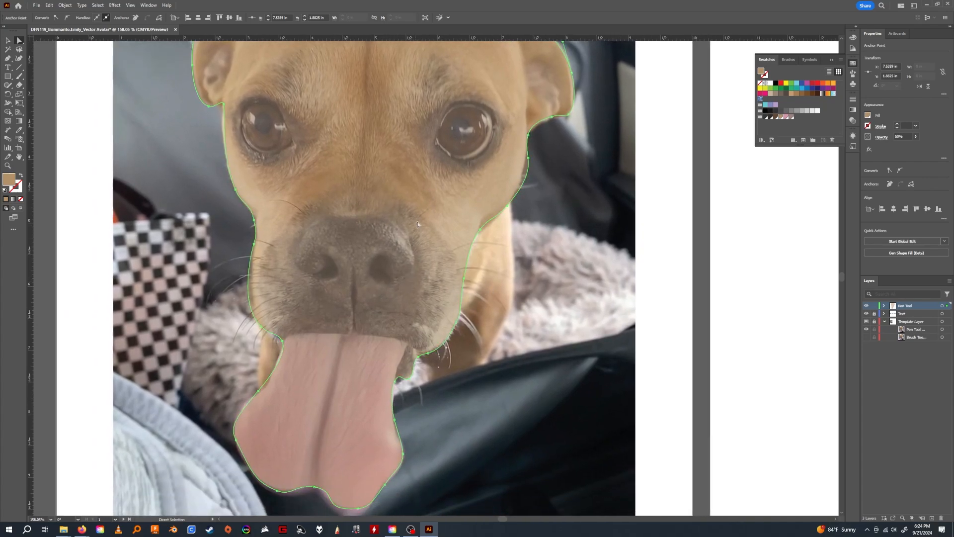
pyautogui.scroll(1, 388, 277)
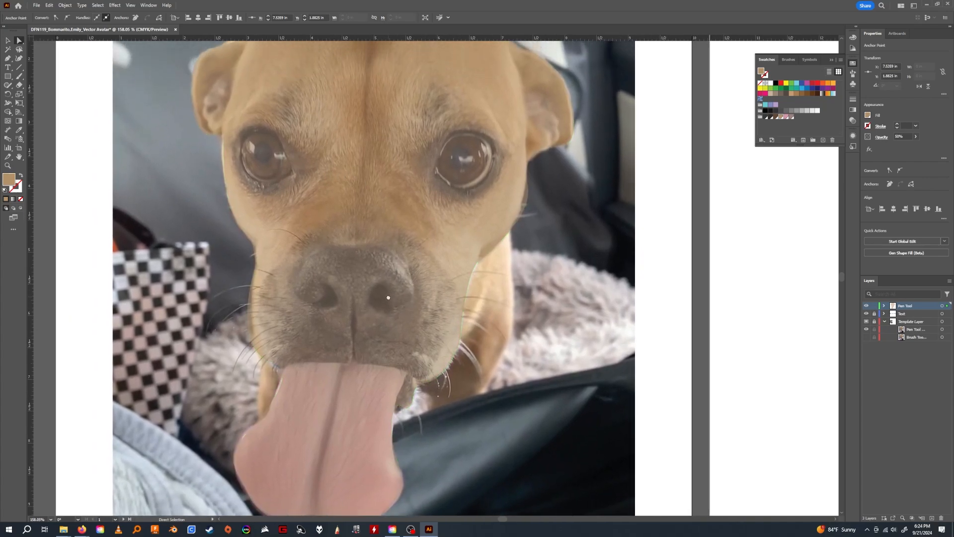
pyautogui.scroll(-2, 298, 323)
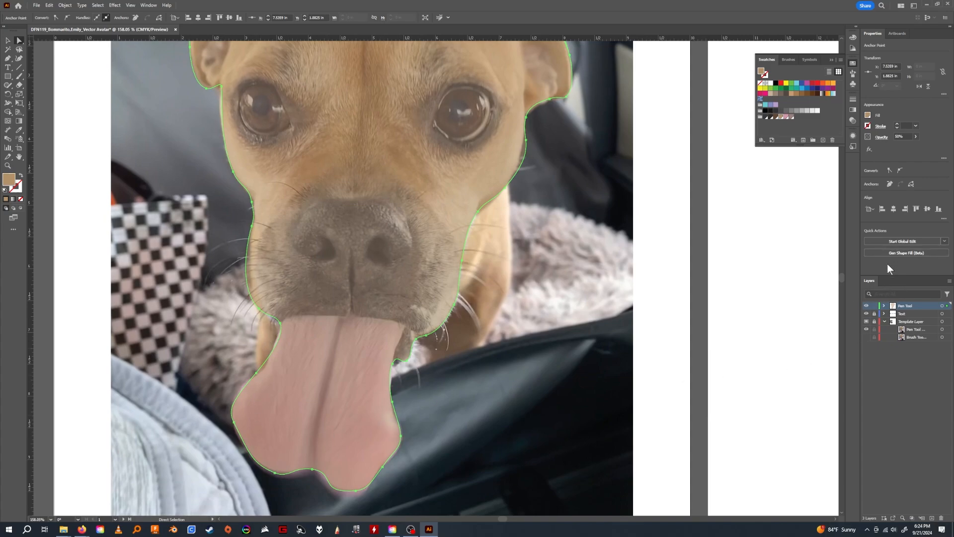
pyautogui.click(884, 305)
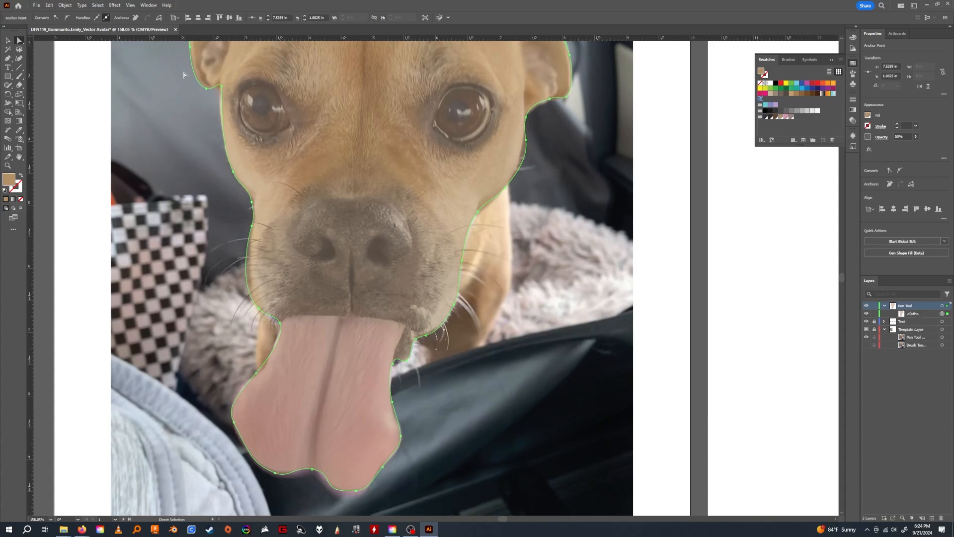
pyautogui.scroll(1, 366, 193)
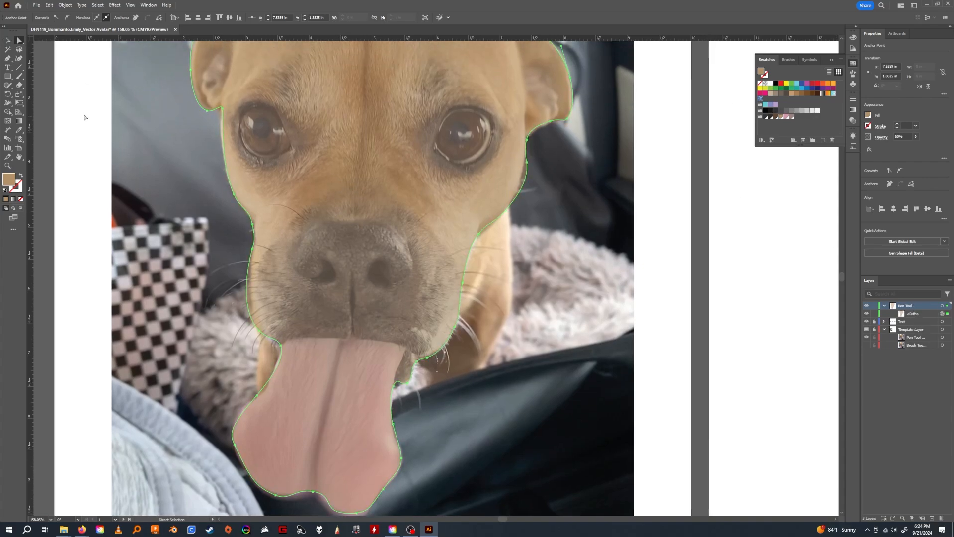
pyautogui.click(19, 55)
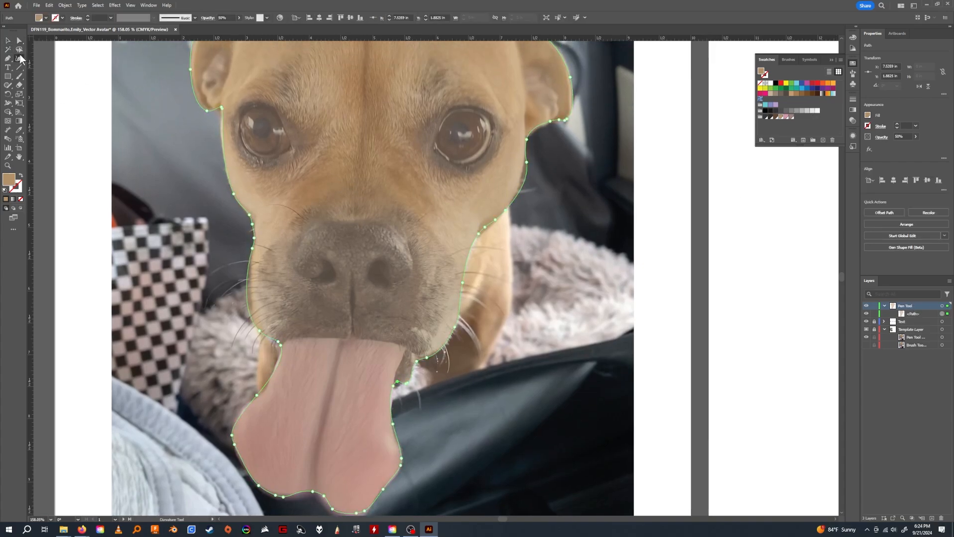
pyautogui.doubleClick(917, 314)
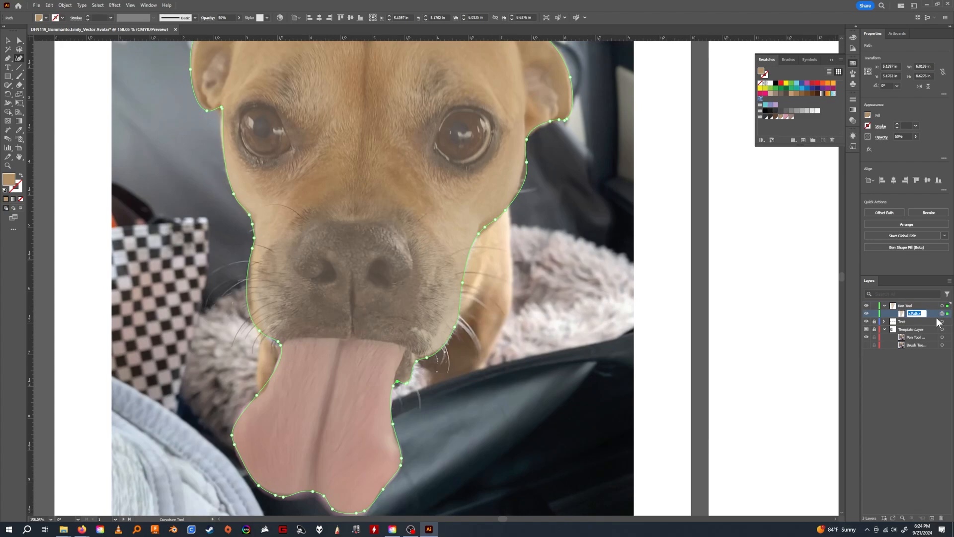
pyautogui.write('Head')
pyautogui.click(900, 370)
pyautogui.click(873, 313)
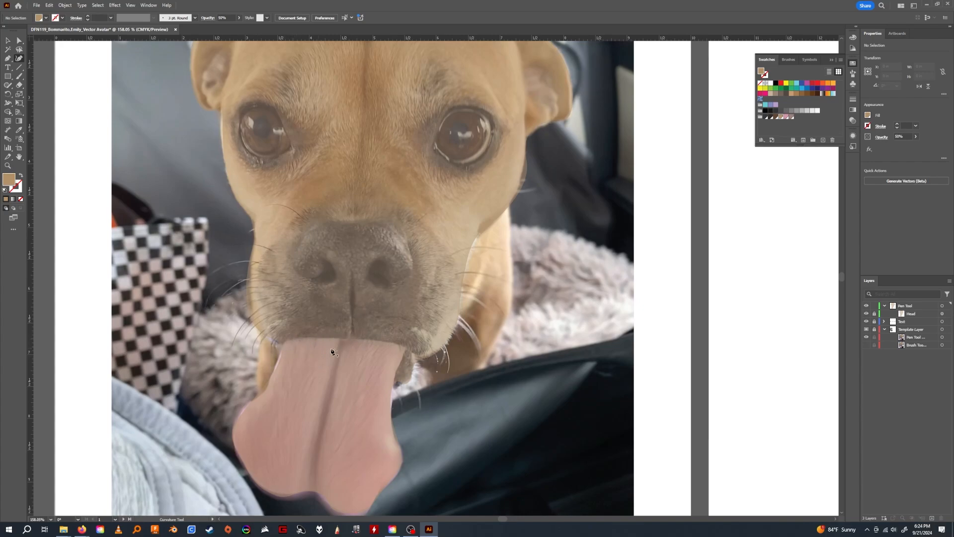
# Start a tongue path with the Curvature tool from the middle of the mouth down the tongue's left edge.
pyautogui.click(347, 338)
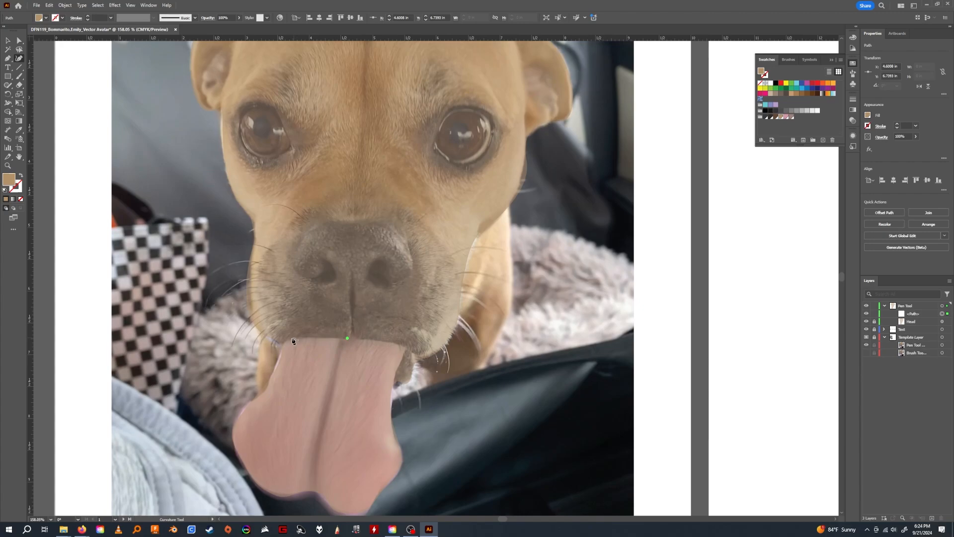
pyautogui.click(282, 342)
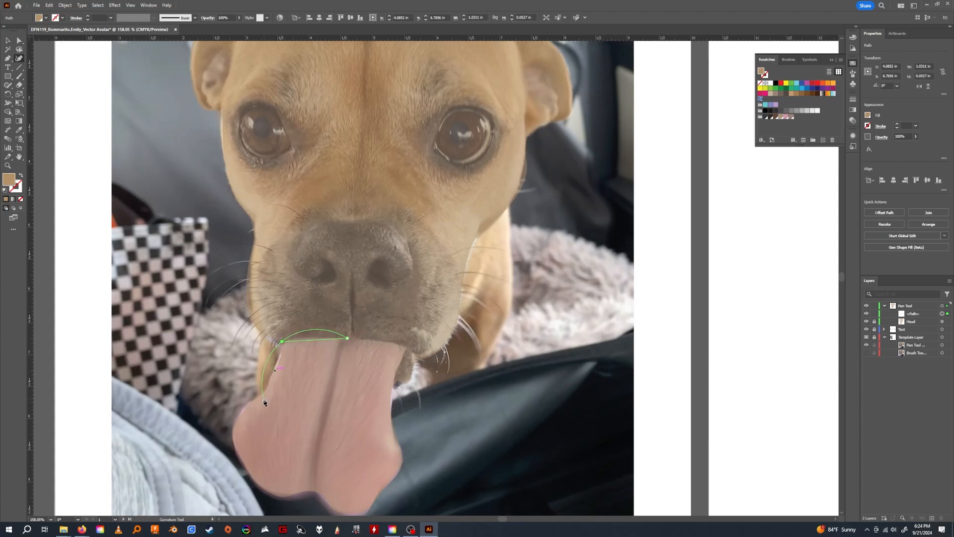
pyautogui.click(281, 357)
pyautogui.click(261, 393)
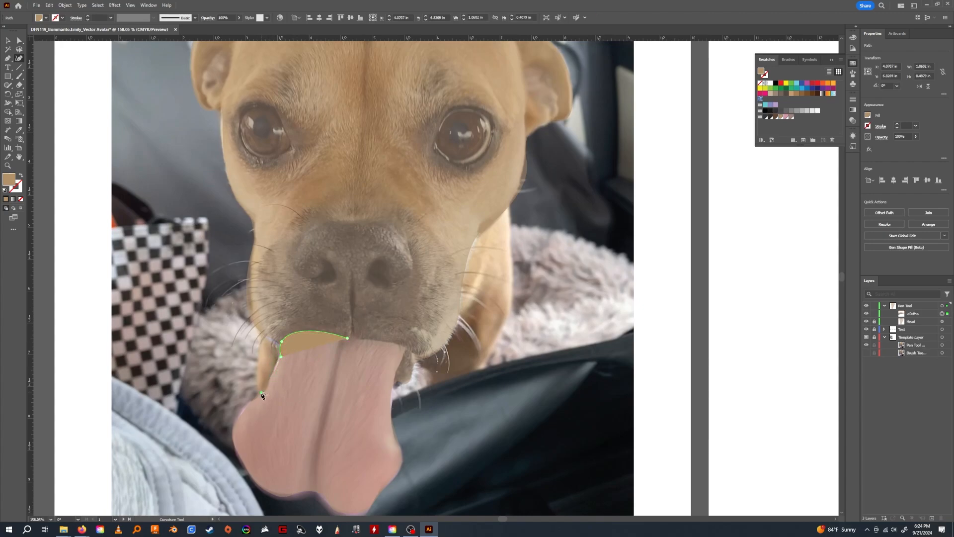
pyautogui.click(244, 405)
pyautogui.click(232, 436)
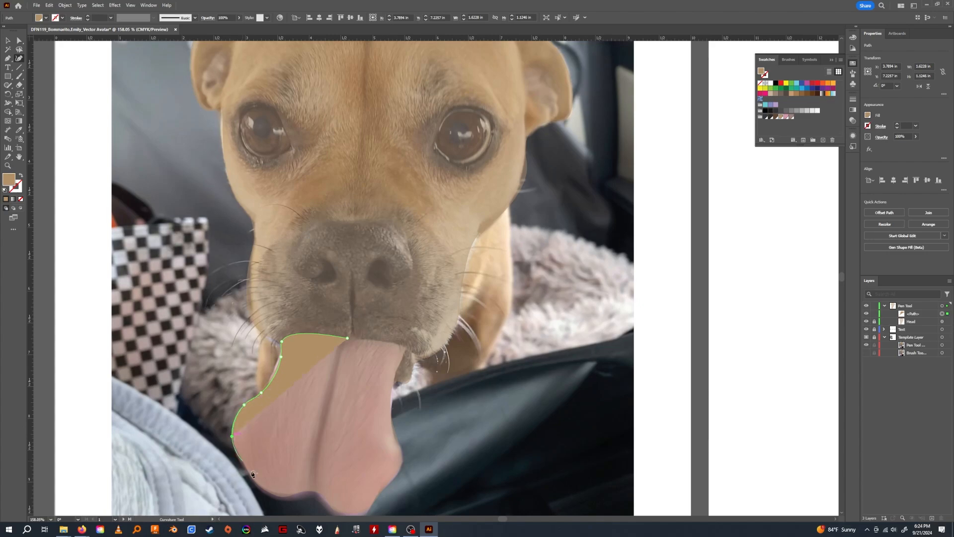
# Continue the tongue path around the lower left lobe to the notch at the tongue's bottom edge.
pyautogui.click(243, 458)
pyautogui.click(253, 478)
pyautogui.click(275, 494)
pyautogui.click(307, 491)
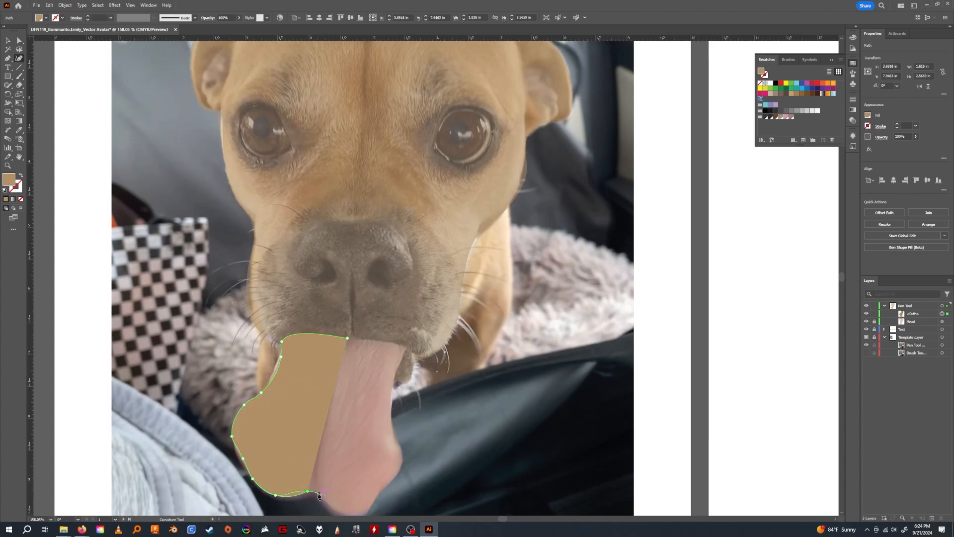
pyautogui.click(317, 492)
# Extend the tongue path around the lower right lobe and up to the tongue's widest point on the right.
pyautogui.moveTo(350, 501); pyautogui.dragTo(338, 434)
pyautogui.click(316, 438)
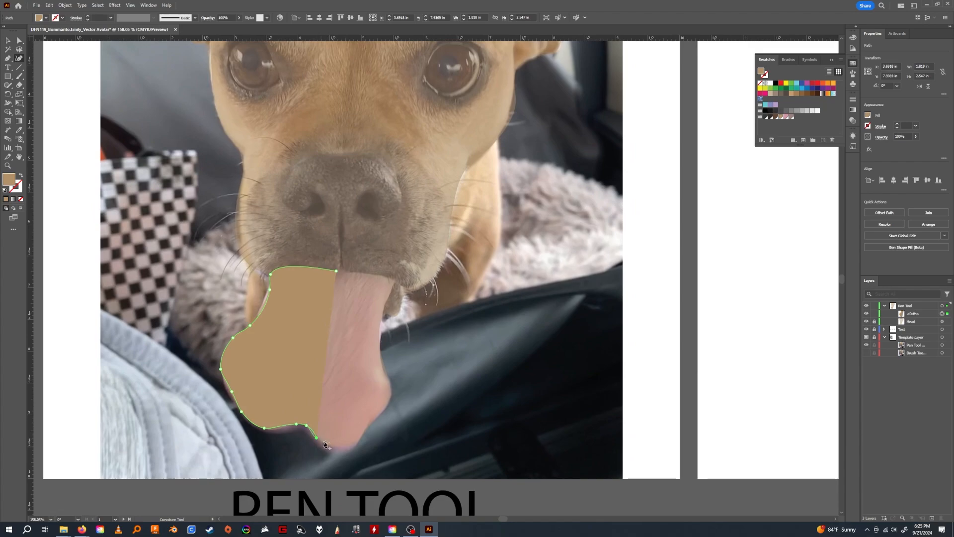
pyautogui.click(328, 445)
pyautogui.click(353, 444)
pyautogui.click(366, 426)
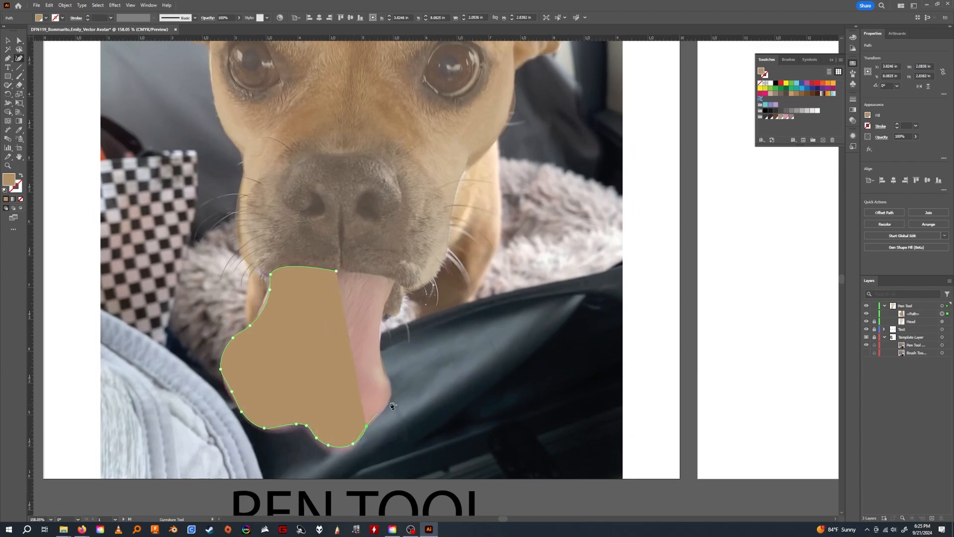
pyautogui.click(385, 409)
pyautogui.click(391, 384)
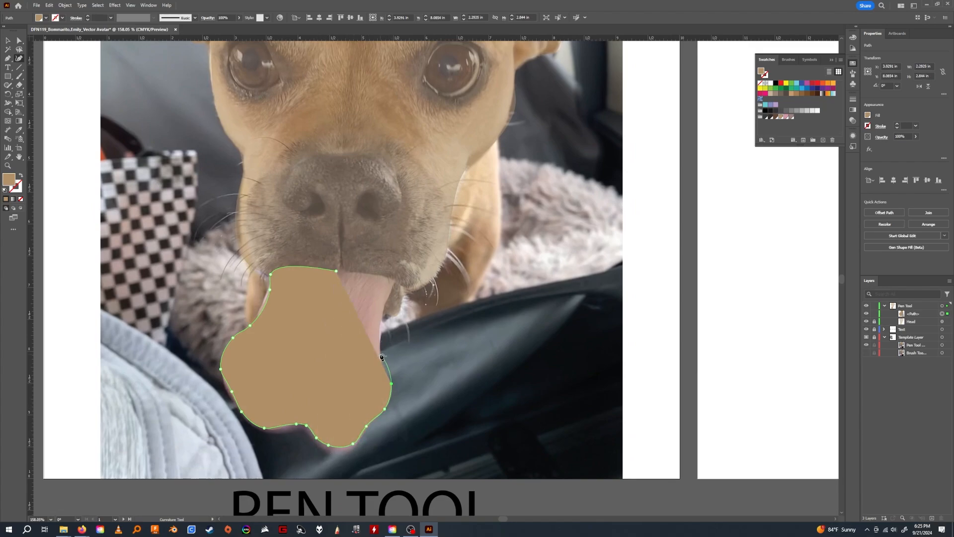
# Finish the tongue path up the right edge to the mouth corner and fit its top edge to the lip line.
pyautogui.click(381, 353)
pyautogui.click(386, 304)
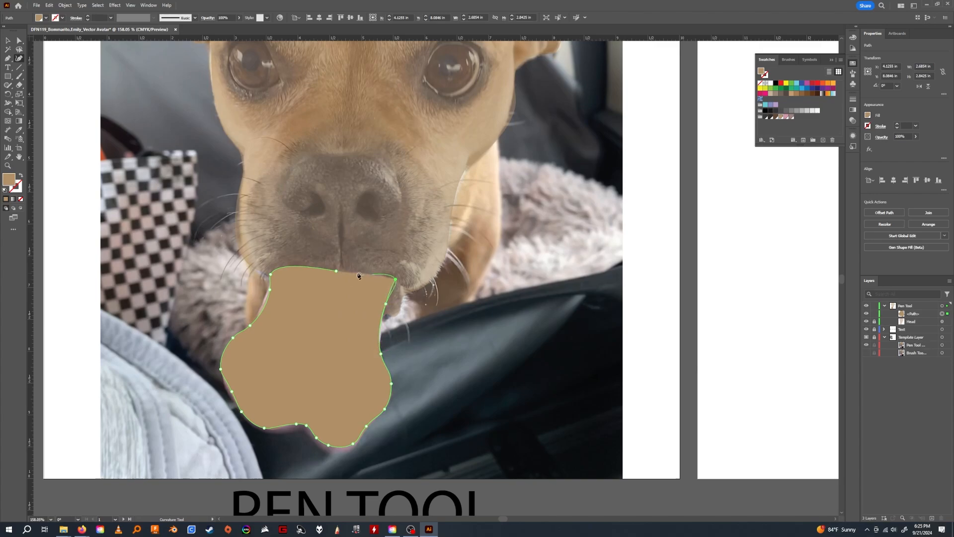
pyautogui.click(395, 278)
pyautogui.doubleClick(395, 280)
pyautogui.moveTo(336, 270)
pyautogui.mouseDown()
pyautogui.moveTo(333, 279)
pyautogui.moveTo(349, 271)
pyautogui.moveTo(398, 291)
pyautogui.moveTo(347, 275)
pyautogui.moveTo(375, 273)
pyautogui.moveTo(342, 272)
pyautogui.mouseUp()
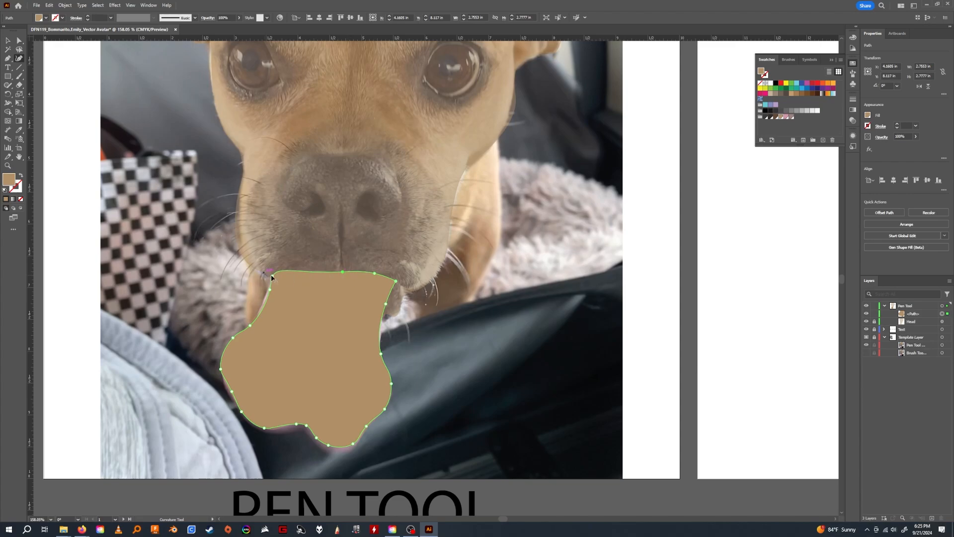
pyautogui.moveTo(271, 281); pyautogui.dragTo(296, 271)
# Fill the tongue shape with the pink swatch and lower its opacity to 0%.
pyautogui.click(785, 117)
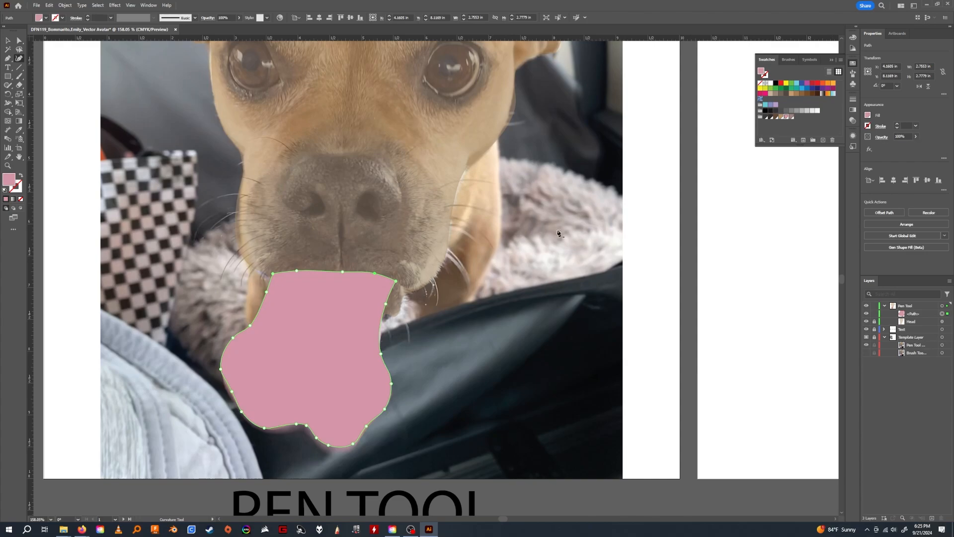
pyautogui.moveTo(422, 268); pyautogui.dragTo(453, 296)
pyautogui.moveTo(491, 342); pyautogui.dragTo(491, 320)
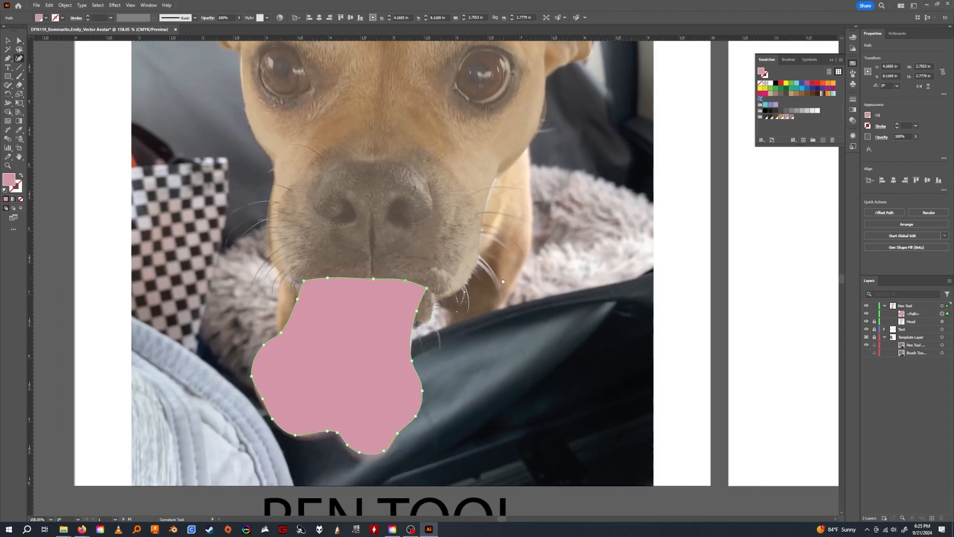
pyautogui.moveTo(503, 281); pyautogui.dragTo(511, 299)
pyautogui.click(916, 136)
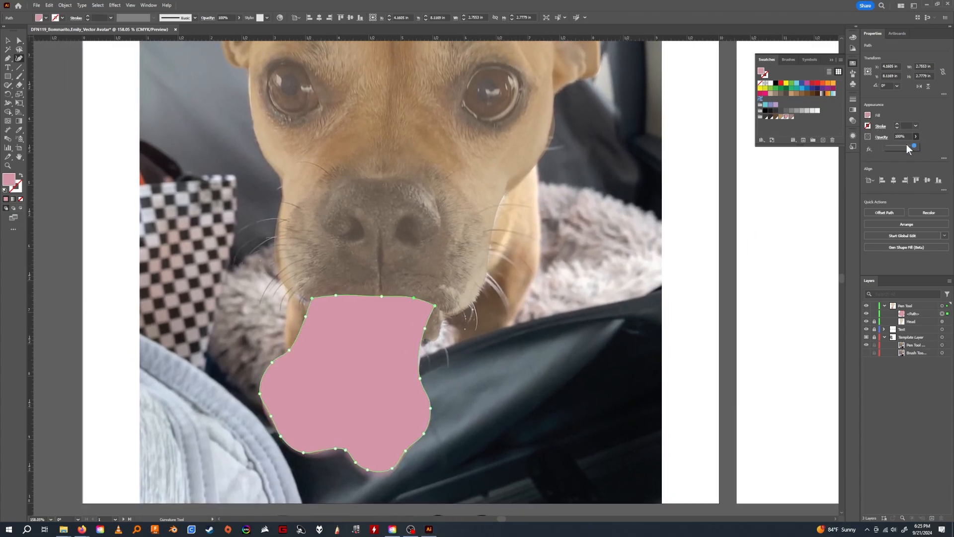
pyautogui.moveTo(907, 144); pyautogui.dragTo(898, 146)
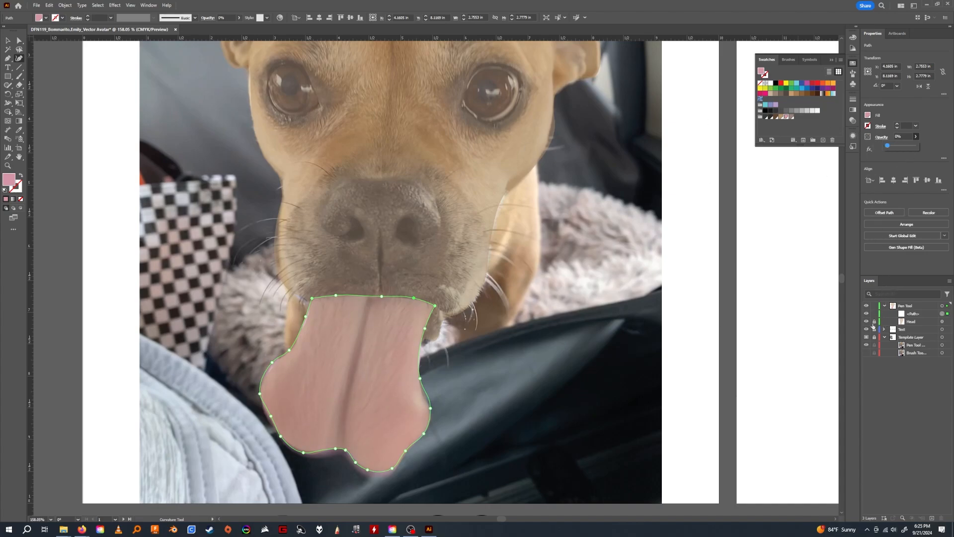
# Rename the tongue path as Tongue and lock it.
pyautogui.doubleClick(911, 313)
pyautogui.write('Tongue')
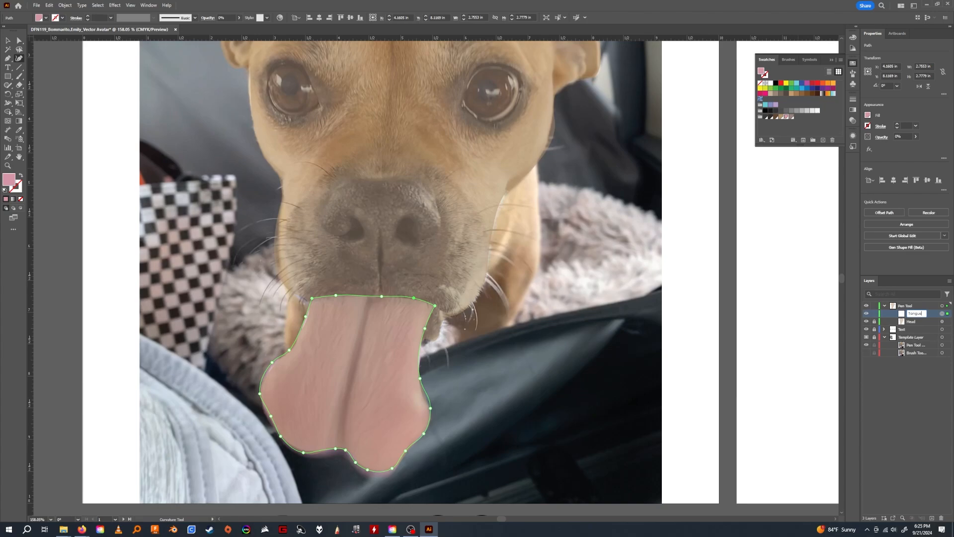
pyautogui.click(914, 357)
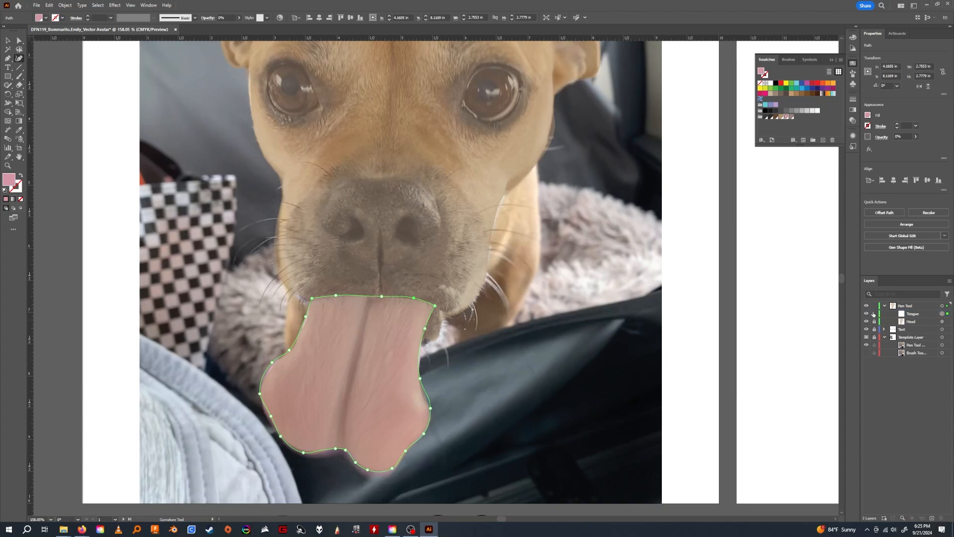
pyautogui.click(874, 314)
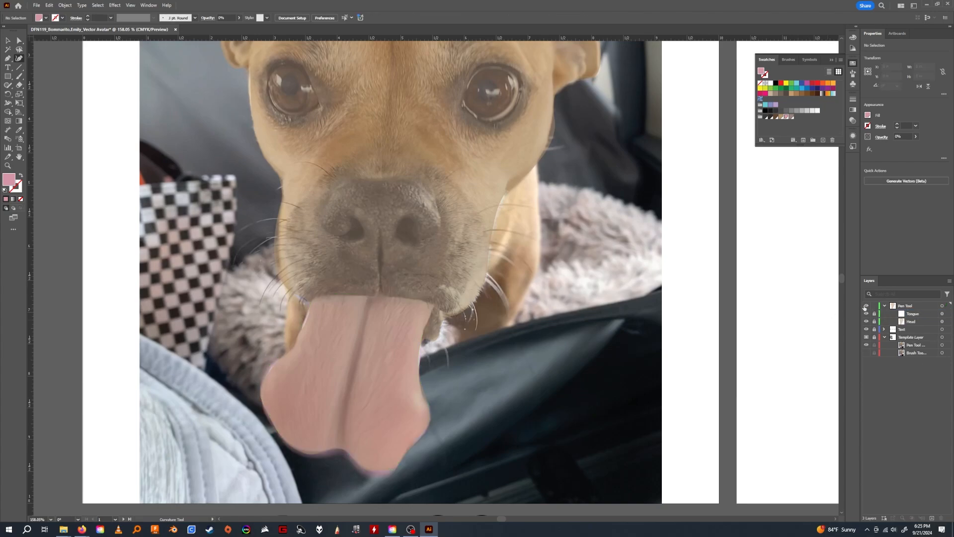
# Hide the Pen Tool layer and unlock the Template Layer so colors can be sampled from the photo.
pyautogui.click(865, 306)
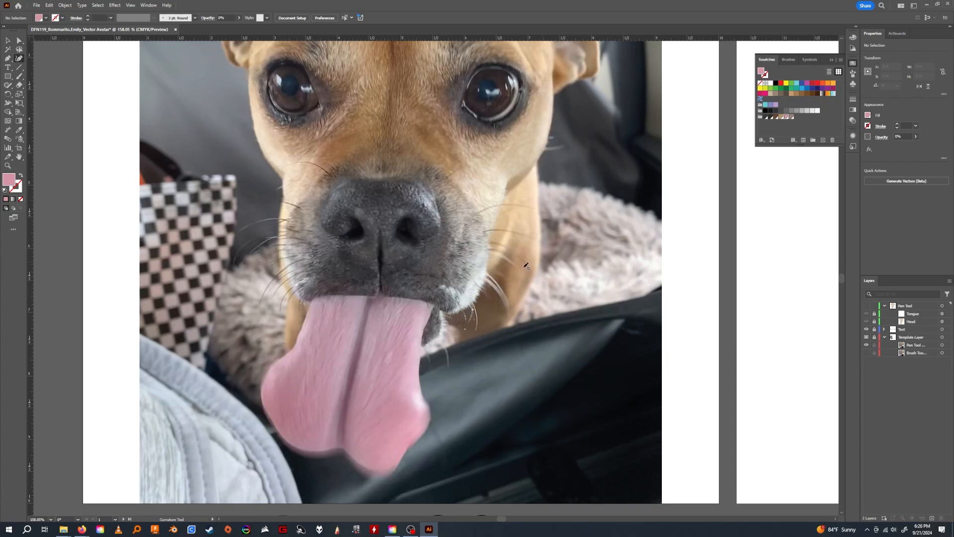
pyautogui.press('i')
pyautogui.click(911, 337)
pyautogui.click(873, 337)
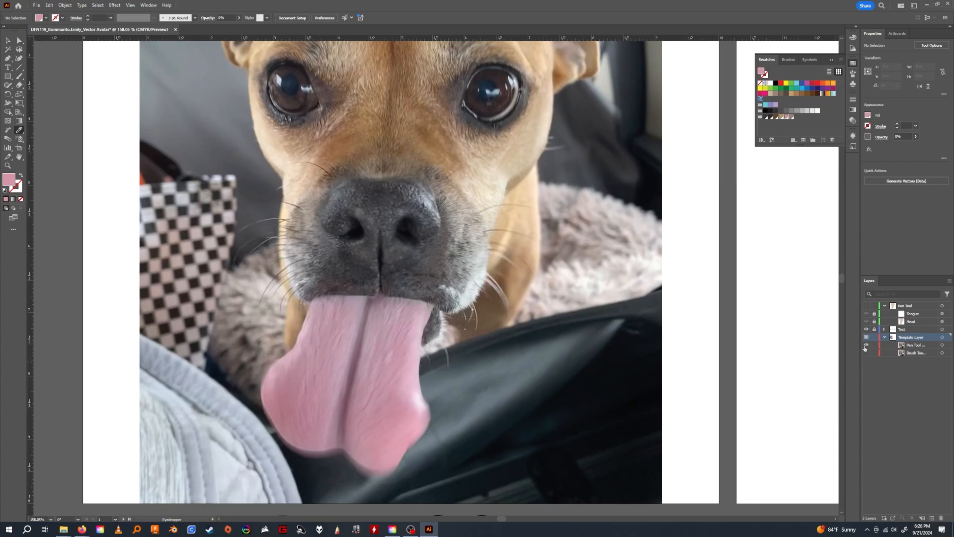
# Sample the dark mauve of the tongue's centre crease and save it as global swatch C=48 M=64 Y=40 K=13 in the dog color group.
pyautogui.click(383, 320)
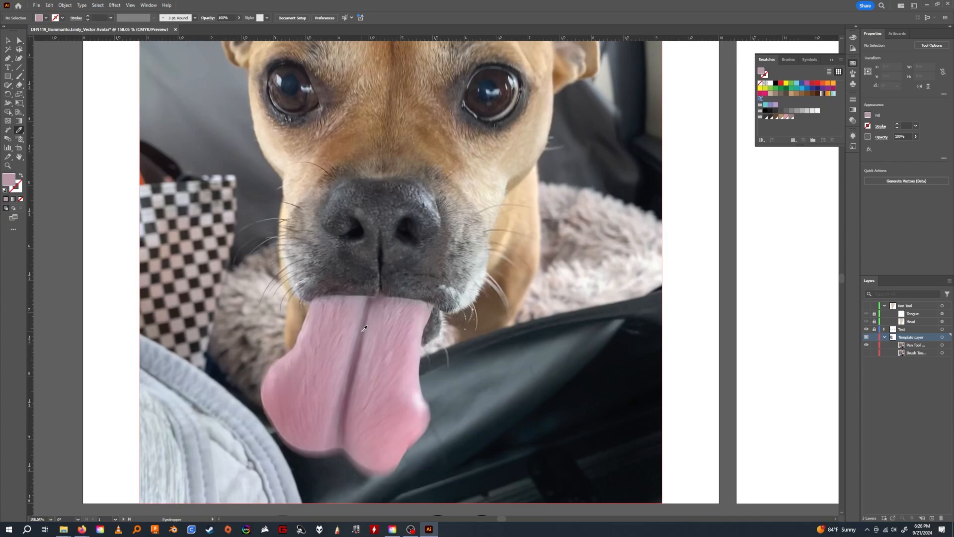
pyautogui.click(361, 342)
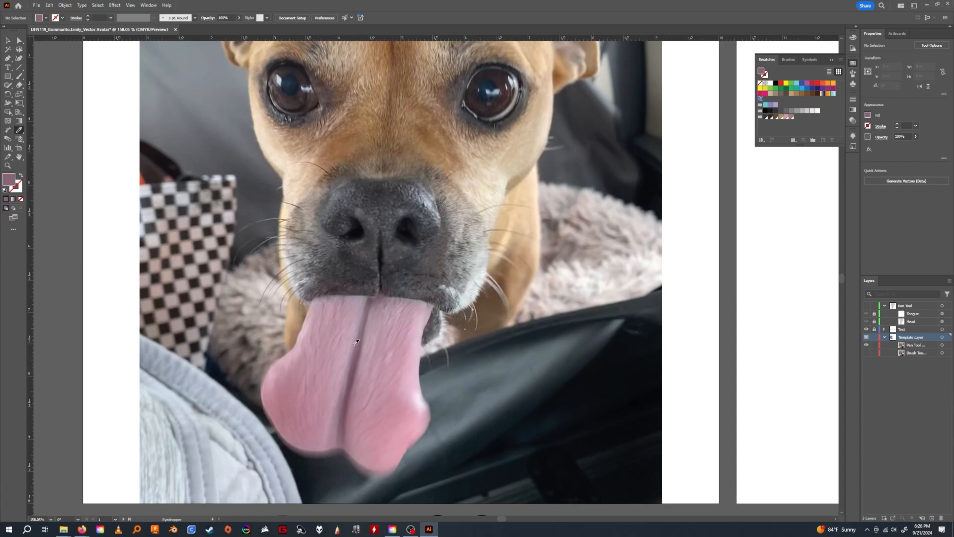
pyautogui.click(823, 140)
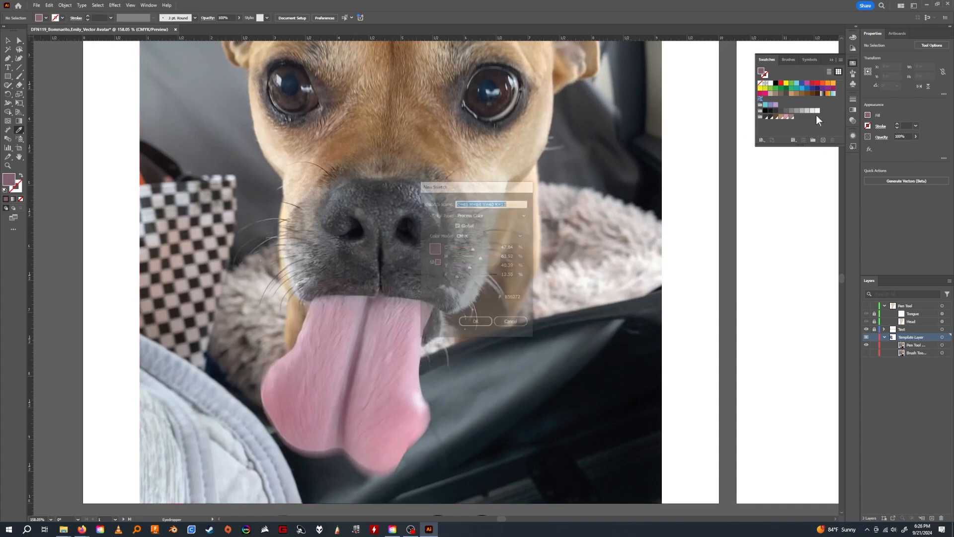
pyautogui.click(481, 323)
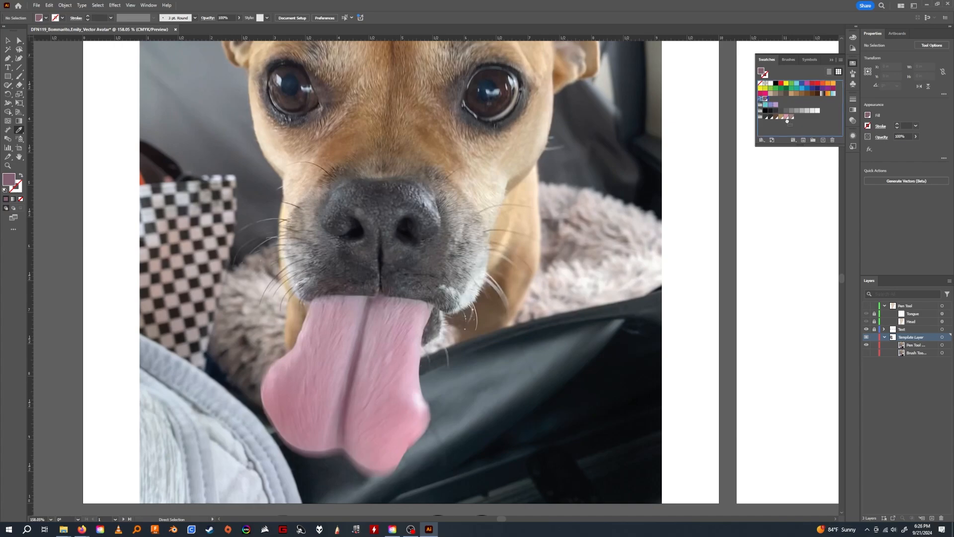
pyautogui.moveTo(786, 119); pyautogui.dragTo(783, 119)
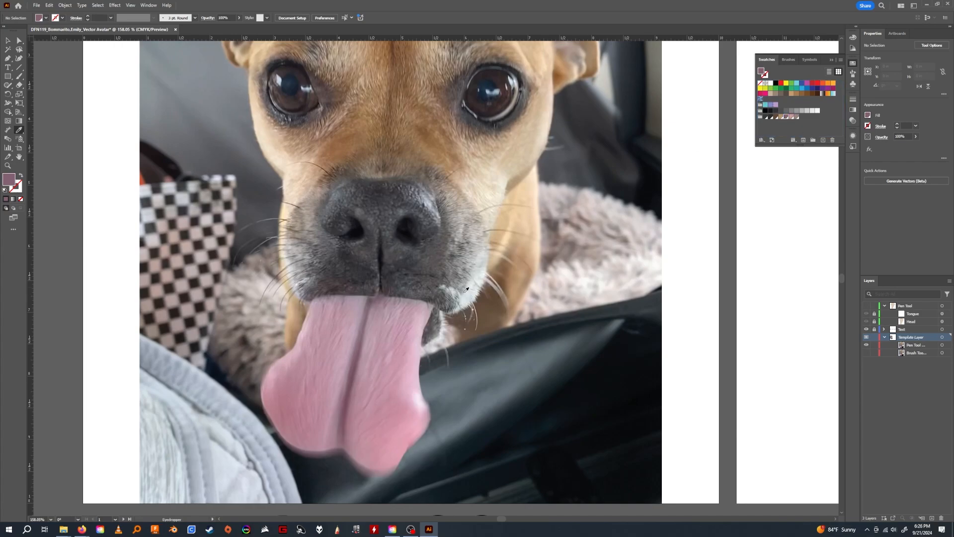
# Sample the light pink near the tongue's upper right edge and save it as global swatch C=15 M=30 Y=11 K=0 in the same color group.
pyautogui.click(421, 316)
pyautogui.click(823, 140)
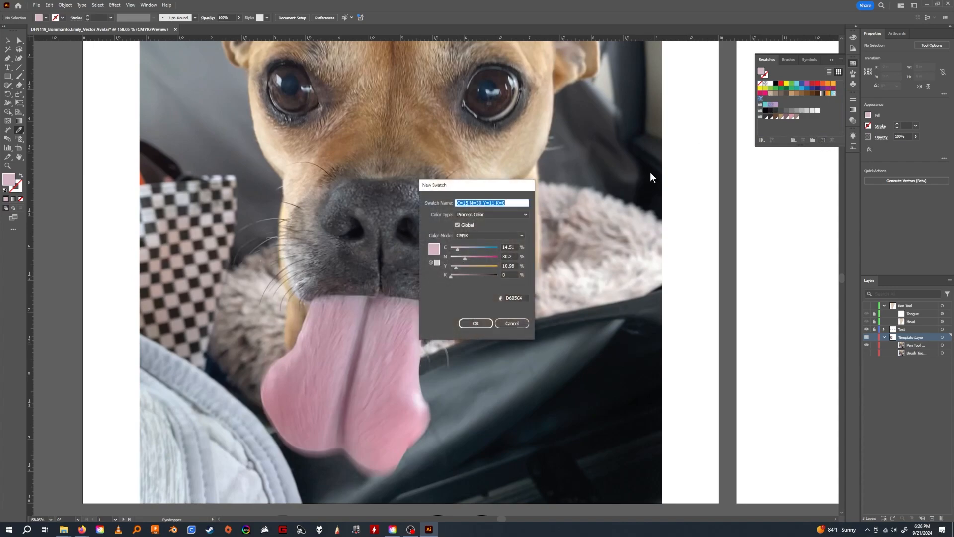
pyautogui.click(486, 321)
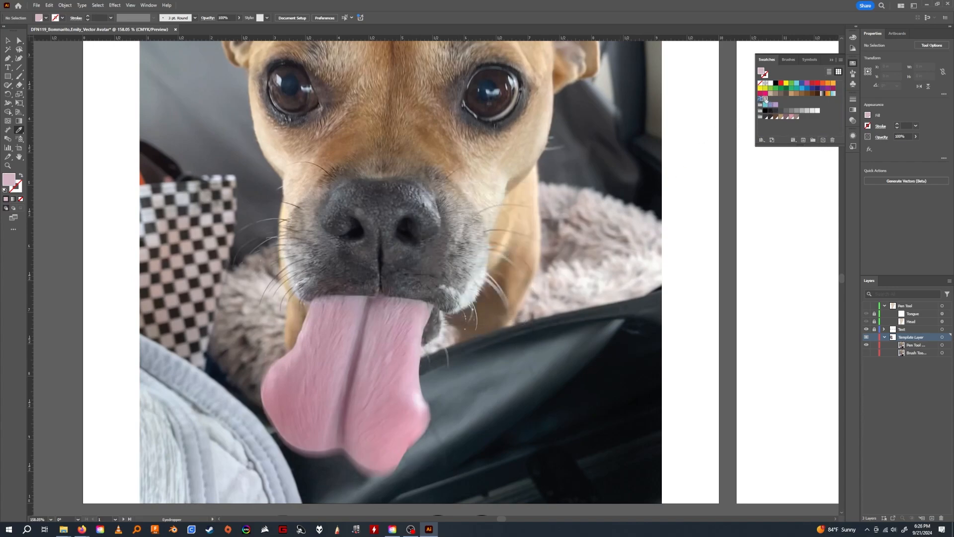
pyautogui.moveTo(783, 121); pyautogui.dragTo(788, 118)
# Lock the Template Layer, show the Pen Tool layer and unlock its Tongue path.
pyautogui.click(874, 337)
pyautogui.click(866, 306)
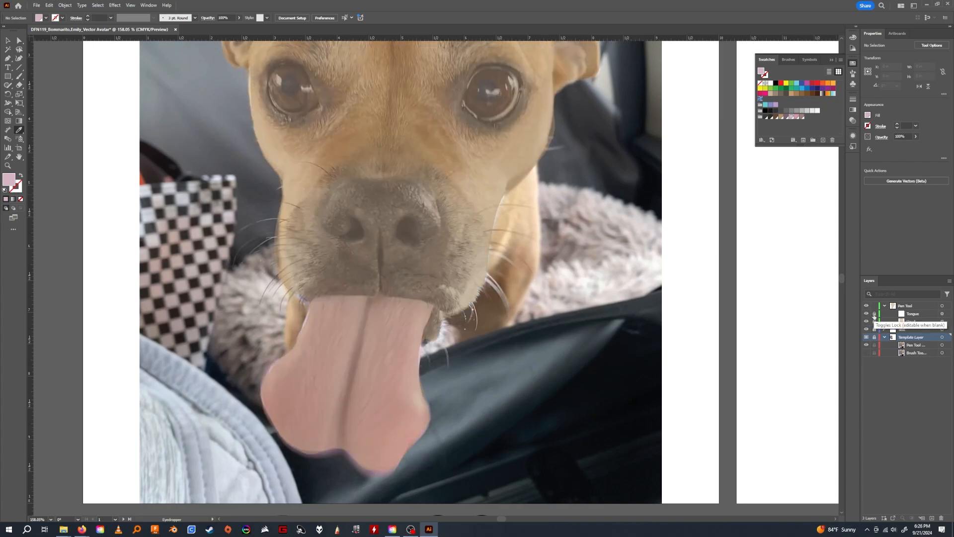
pyautogui.click(914, 314)
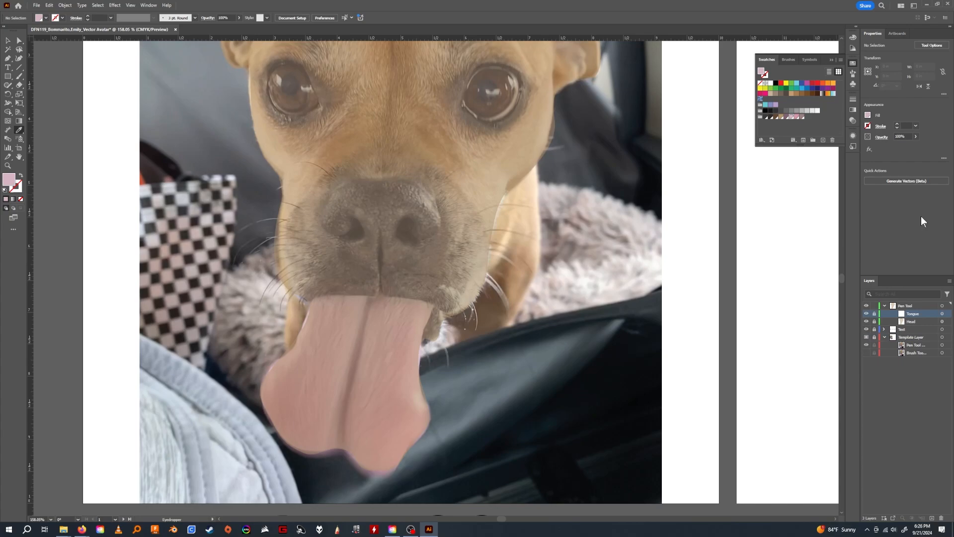
pyautogui.click(875, 314)
# Fill the Tongue path with the new light pink swatch and set its opacity to 8%.
pyautogui.click(8, 40)
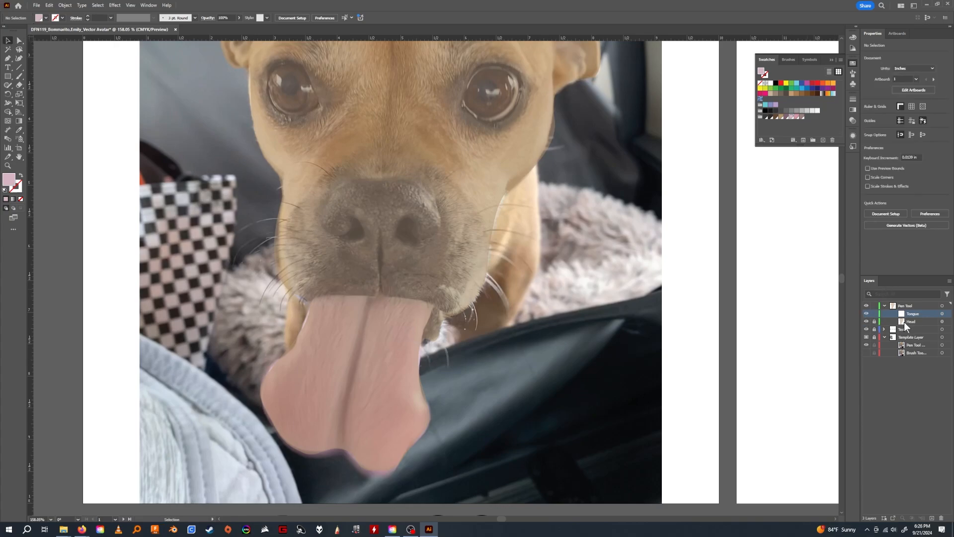
pyautogui.click(942, 313)
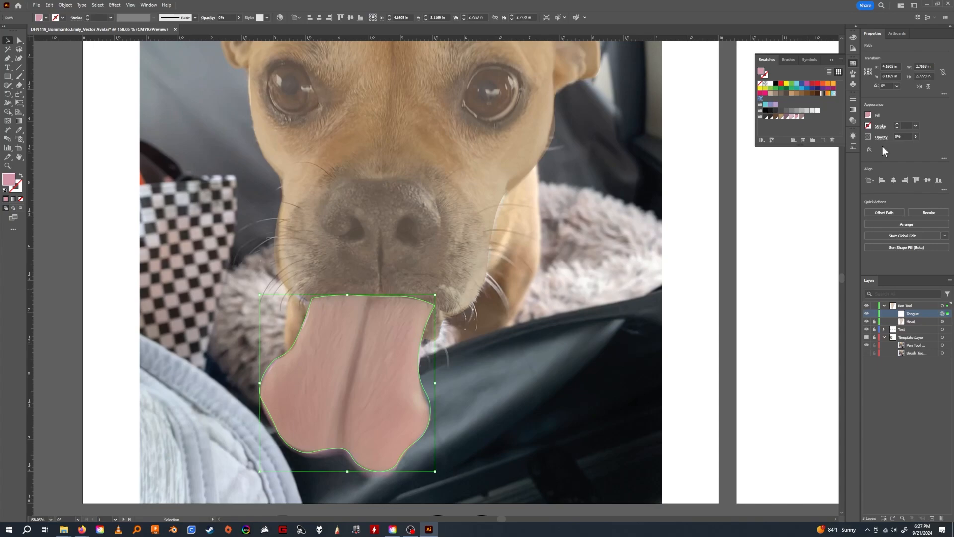
pyautogui.click(916, 137)
pyautogui.click(919, 145)
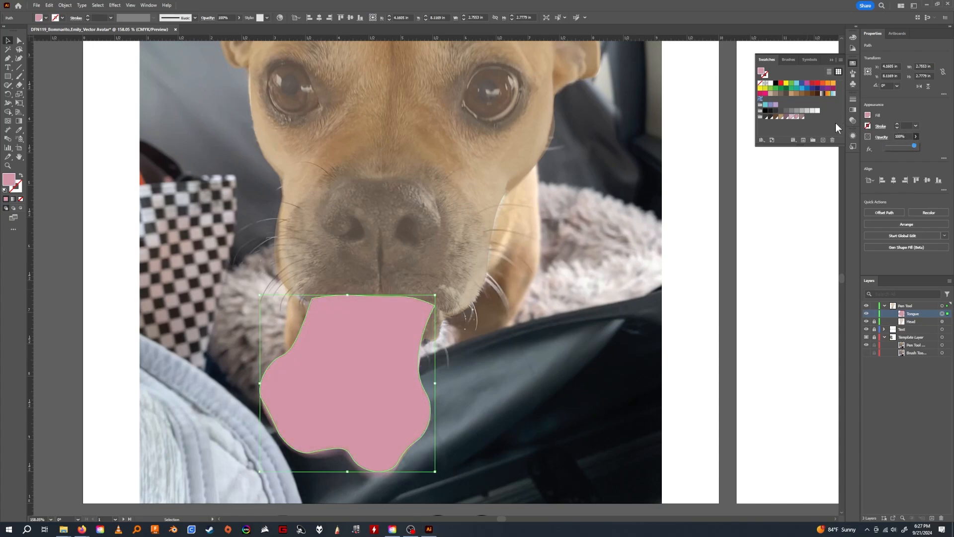
pyautogui.moveTo(914, 145)
pyautogui.mouseDown()
pyautogui.moveTo(878, 148)
pyautogui.moveTo(926, 144)
pyautogui.mouseUp()
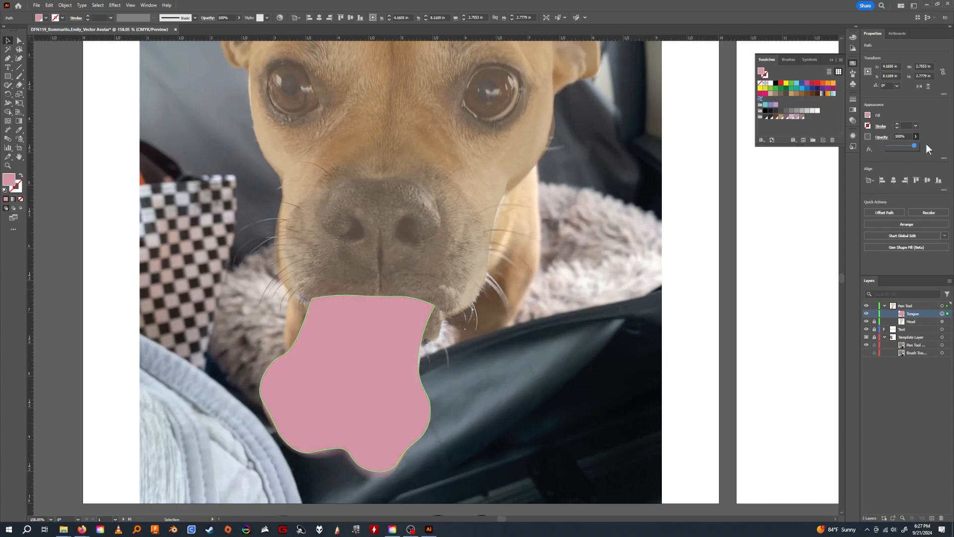
pyautogui.click(790, 118)
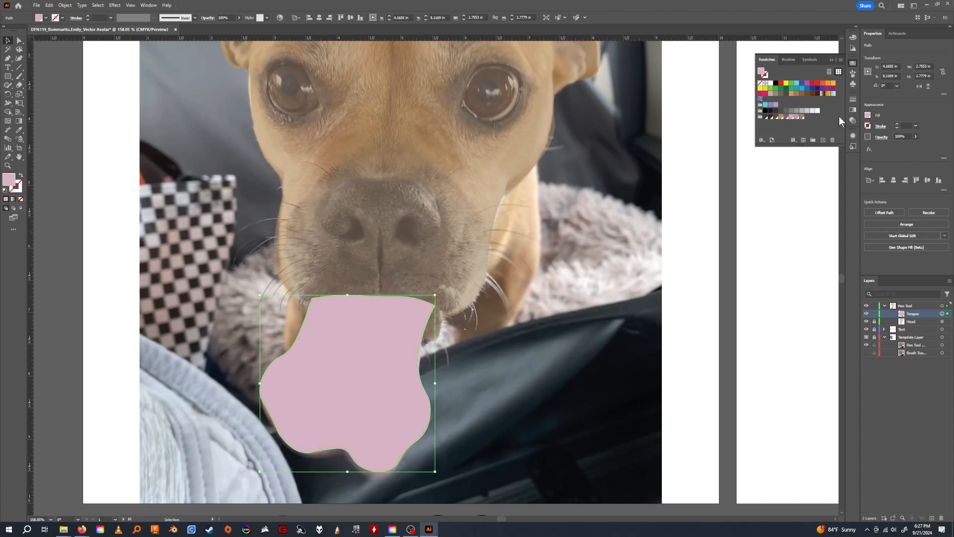
pyautogui.click(918, 136)
pyautogui.moveTo(899, 143); pyautogui.dragTo(890, 147)
# Hide the Head path and lock the Tongue path.
pyautogui.click(867, 322)
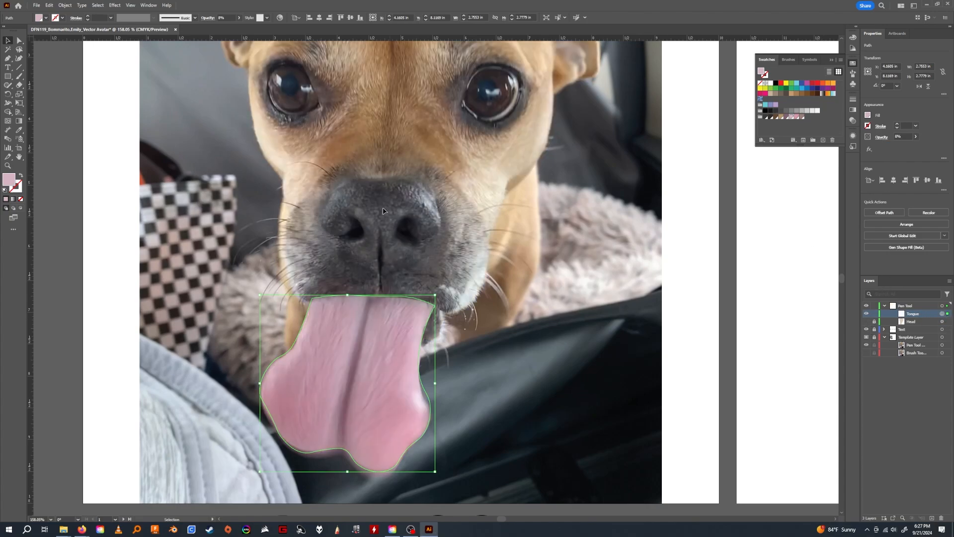
pyautogui.moveTo(490, 375); pyautogui.dragTo(516, 322)
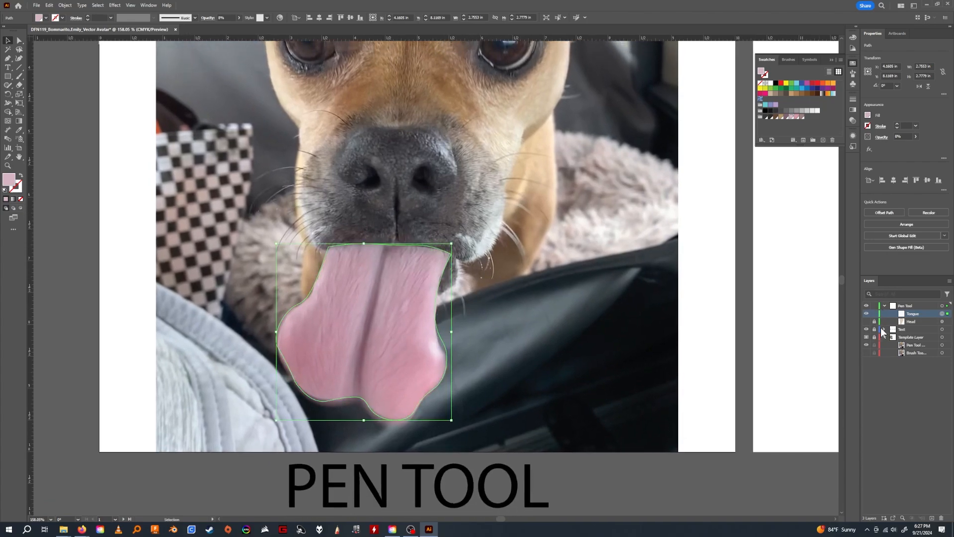
pyautogui.click(875, 313)
# Draw a narrow closed Curvature shape on the Pen Tool layer along the tongue's centre crease, from the lip down to the tip notch.
pyautogui.click(903, 307)
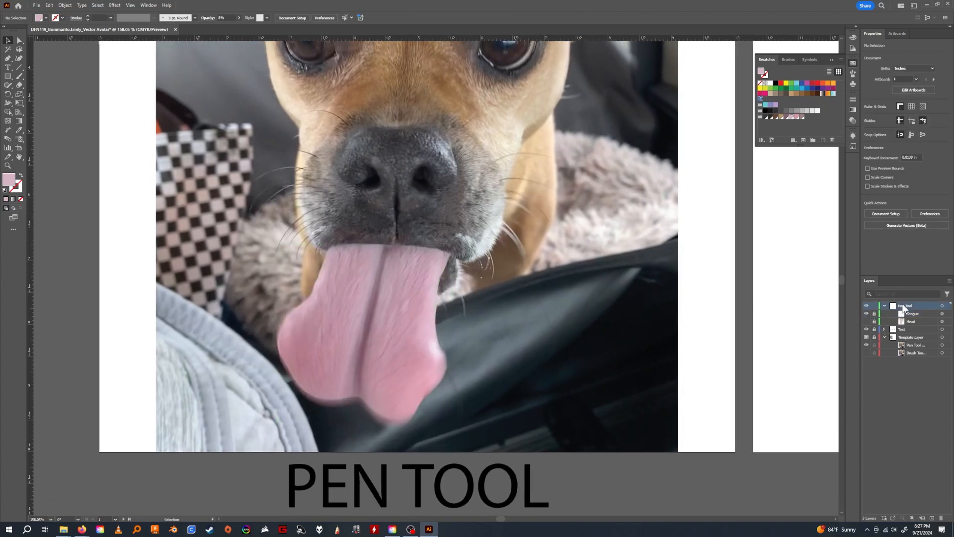
pyautogui.click(18, 58)
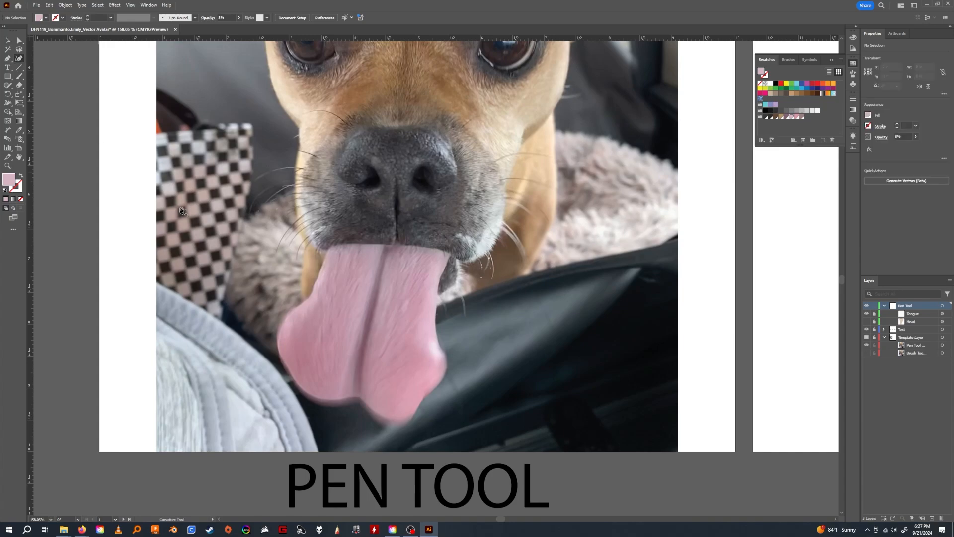
pyautogui.click(384, 245)
pyautogui.click(391, 245)
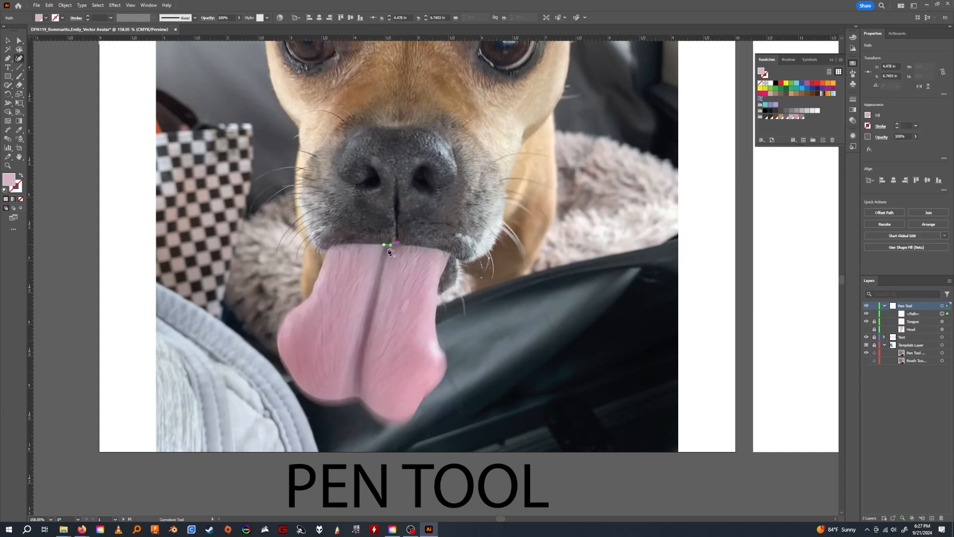
pyautogui.click(364, 371)
pyautogui.click(361, 399)
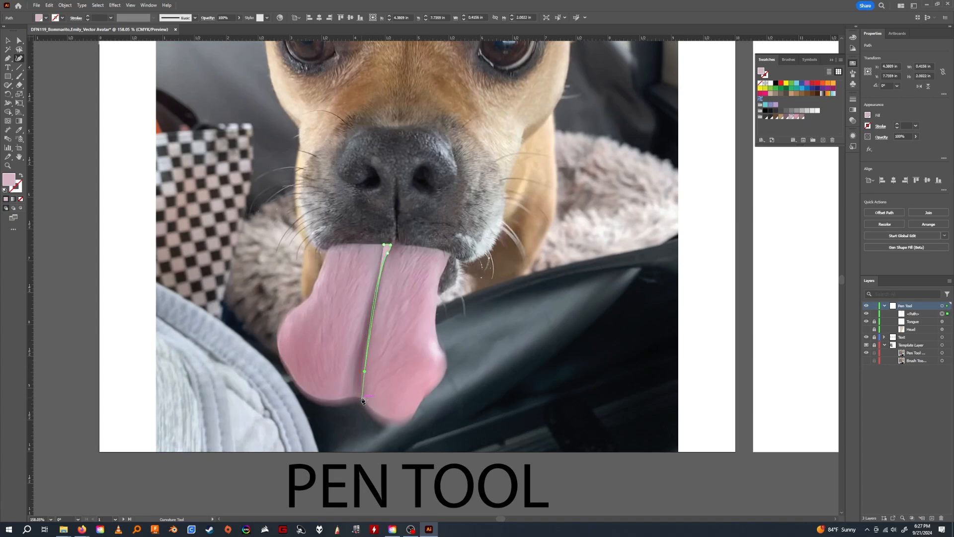
pyautogui.click(354, 396)
pyautogui.click(357, 359)
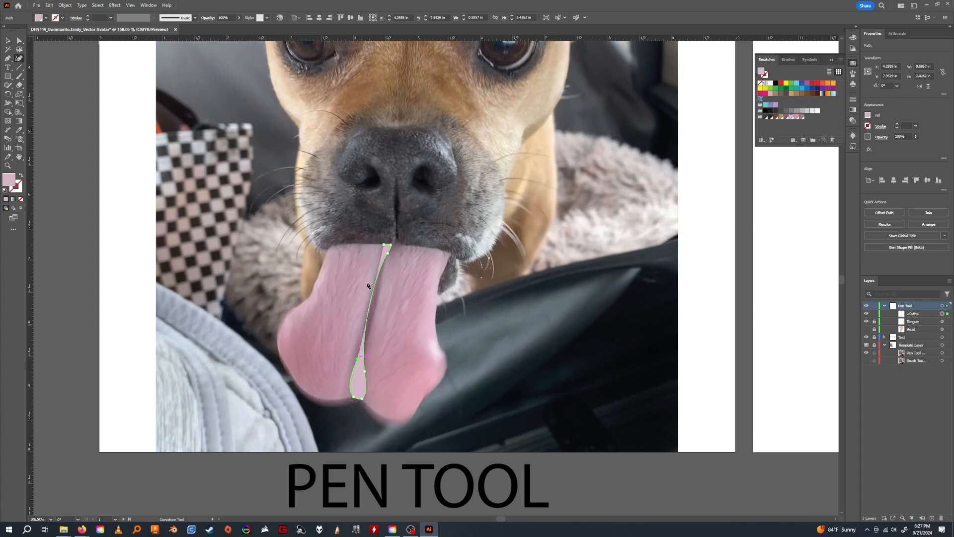
pyautogui.click(384, 245)
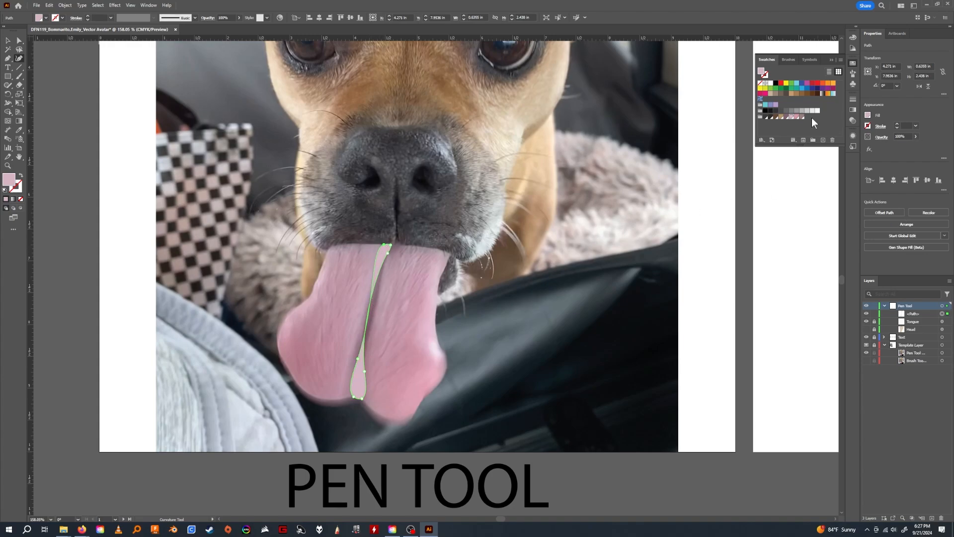
# Fill the crease shape with the dark mauve swatch and sharpen its end points into corners so it follows the crease.
pyautogui.click(786, 117)
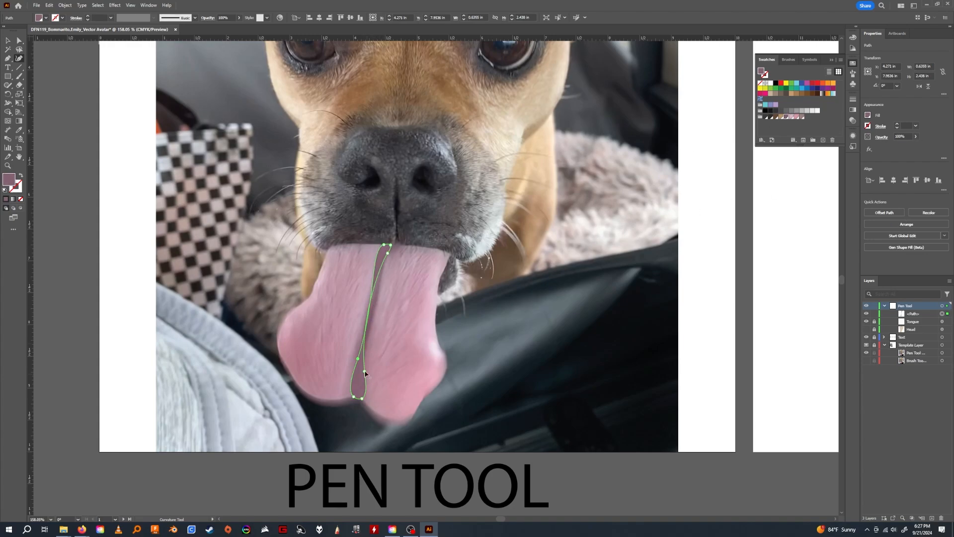
pyautogui.doubleClick(361, 398)
pyautogui.doubleClick(353, 397)
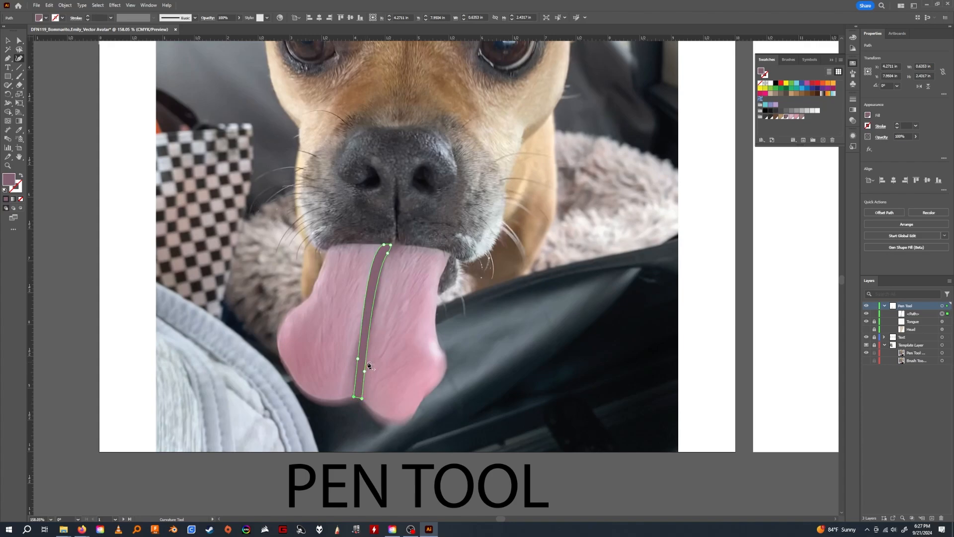
pyautogui.moveTo(387, 252); pyautogui.dragTo(384, 245)
pyautogui.doubleClick(384, 245)
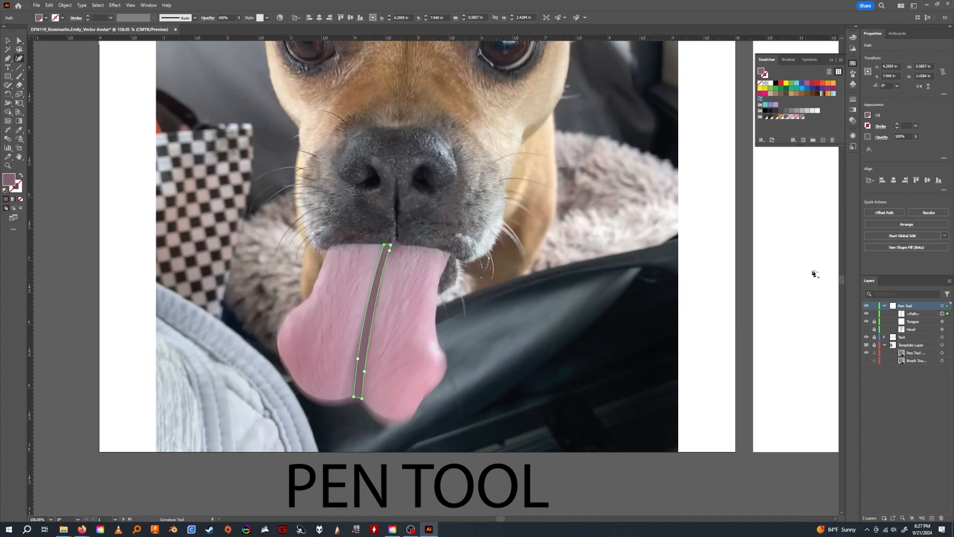
# Rename the crease path as Tongue split and lock it.
pyautogui.doubleClick(915, 314)
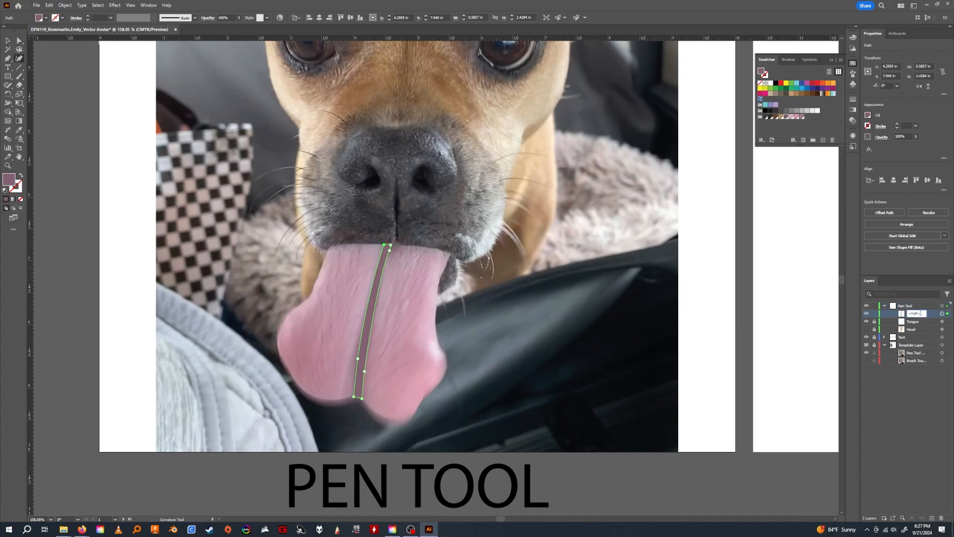
pyautogui.doubleClick(919, 313)
pyautogui.write('T')
pyautogui.write('ongue sp')
pyautogui.write('lit')
pyautogui.press('Return')
pyautogui.click(874, 314)
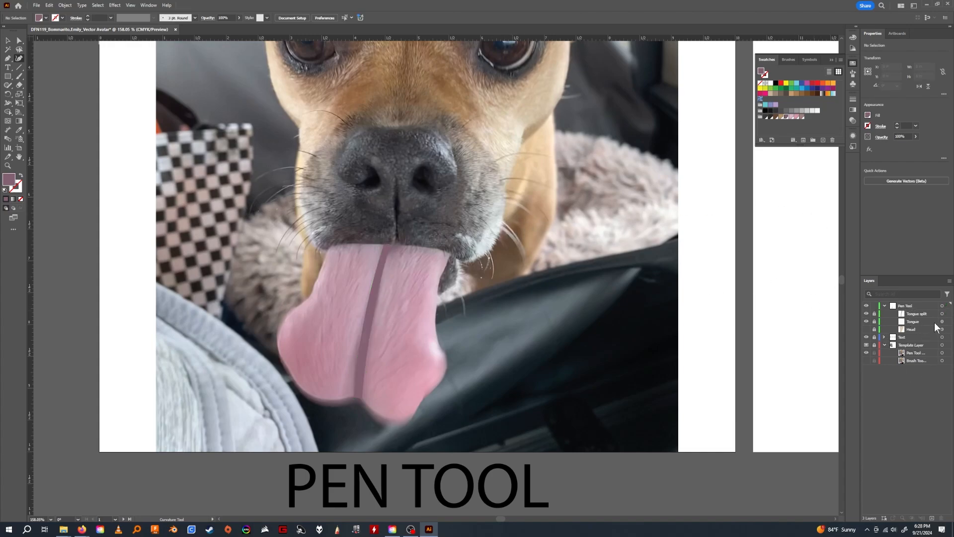
# Start a new Curvature path on the Pen Tool layer around the bottom of the tongue's lower right lobe and up along the crease.
pyautogui.click(20, 59)
pyautogui.click(917, 304)
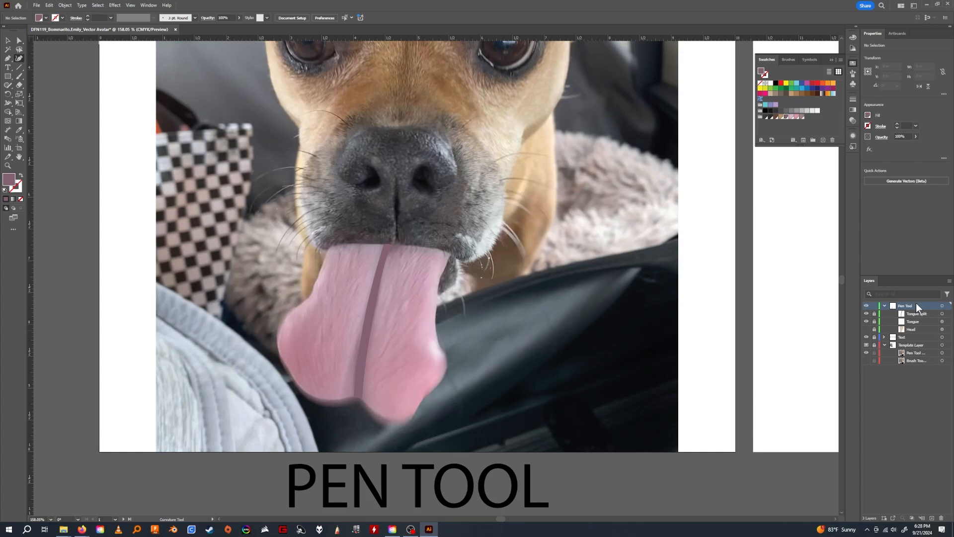
pyautogui.click(422, 398)
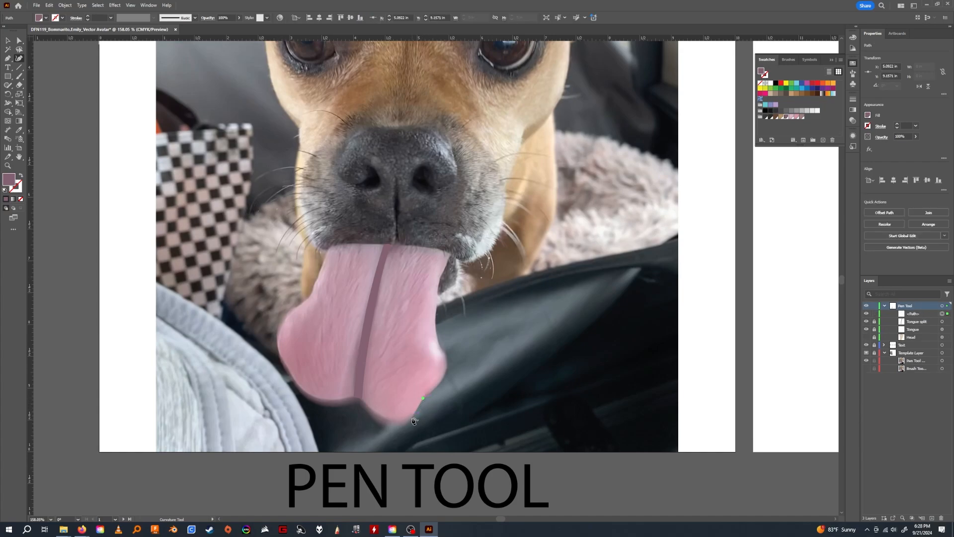
pyautogui.click(412, 417)
pyautogui.click(387, 419)
pyautogui.click(362, 399)
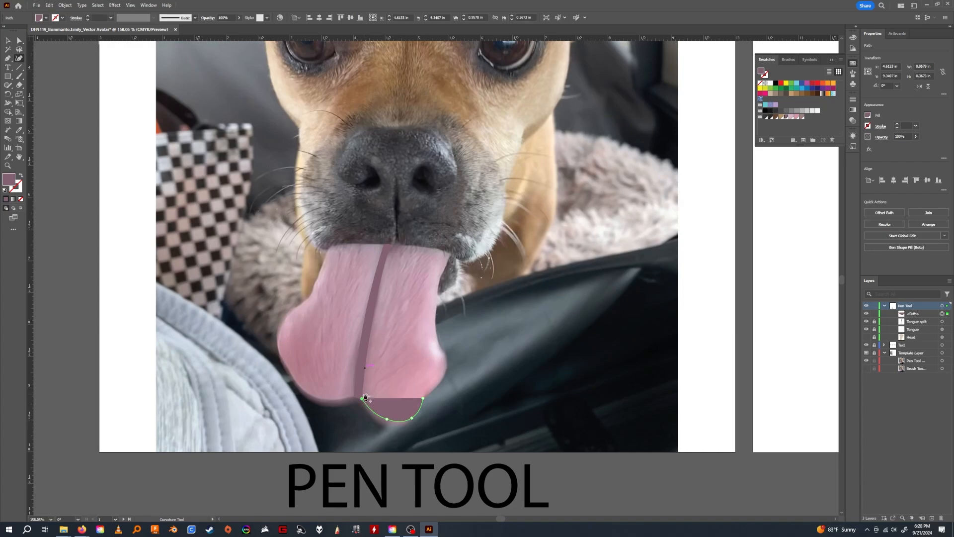
pyautogui.click(365, 371)
pyautogui.click(367, 353)
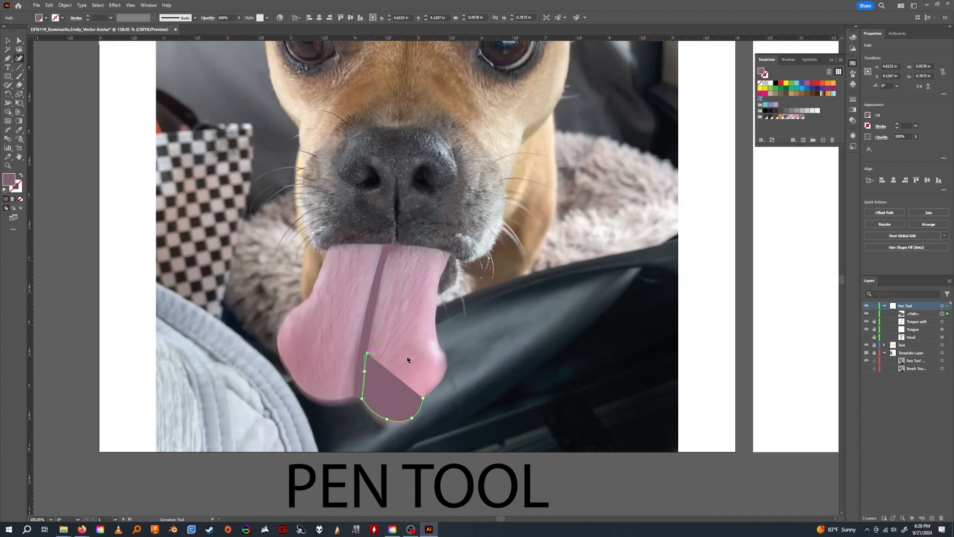
# Close the lower right lobe shape with a wavy top edge and the tongue's right bulge, and fill it with the medium pink swatch.
pyautogui.click(393, 361)
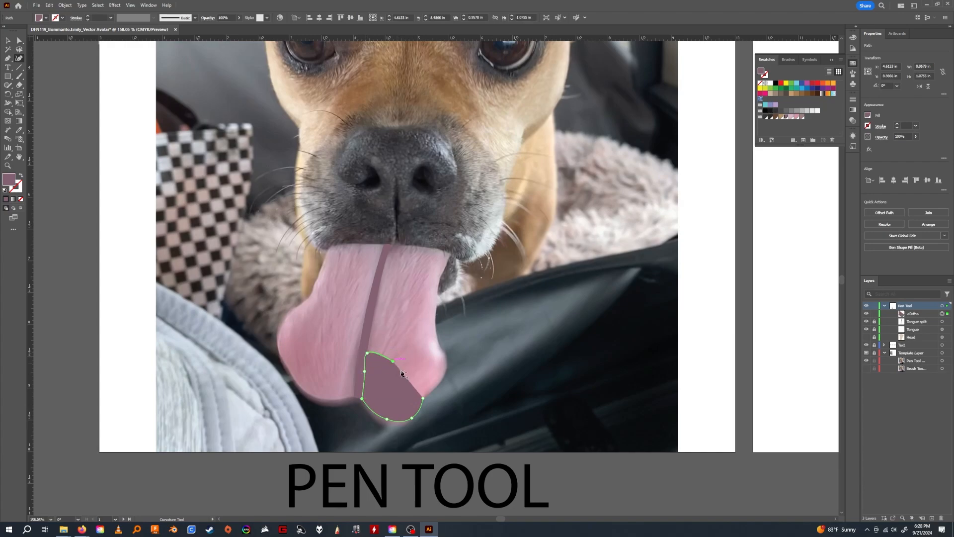
pyautogui.click(407, 343)
pyautogui.click(430, 350)
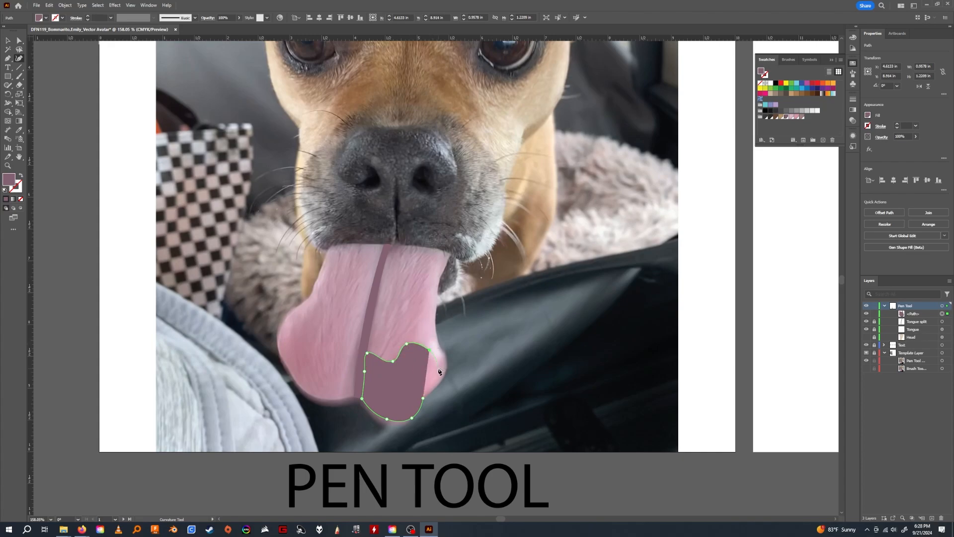
pyautogui.click(437, 362)
pyautogui.click(446, 361)
pyautogui.click(441, 379)
pyautogui.click(424, 398)
pyautogui.moveTo(441, 381); pyautogui.dragTo(437, 387)
pyautogui.click(797, 118)
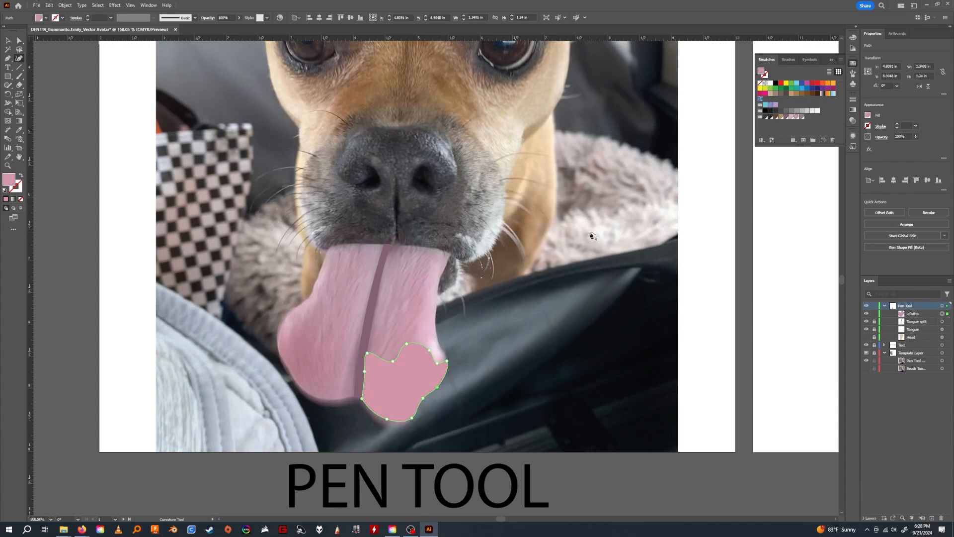
# Start a new Curvature path around the outer edge of the tongue's lower left lobe, ending in a corner at the crease's lower end.
pyautogui.click(308, 300)
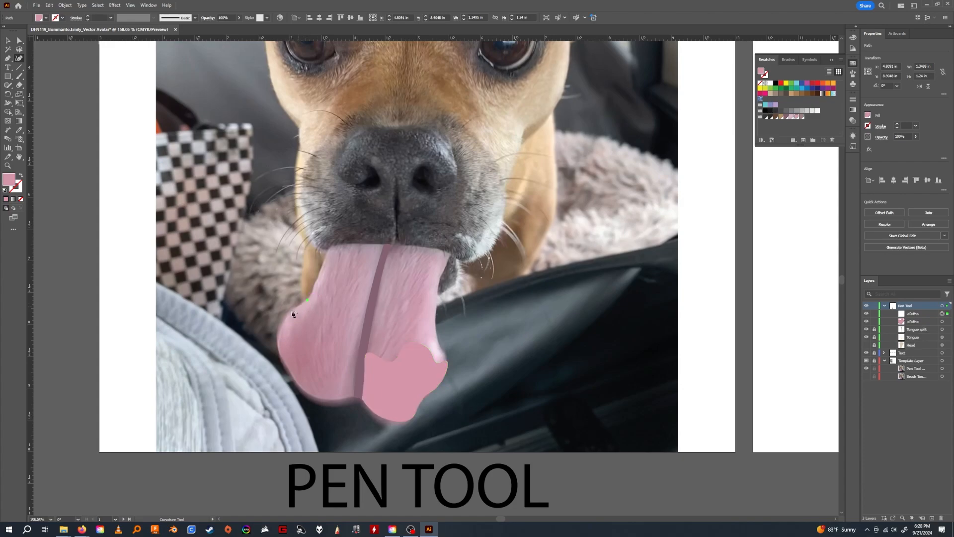
pyautogui.click(282, 324)
pyautogui.click(284, 358)
pyautogui.click(293, 379)
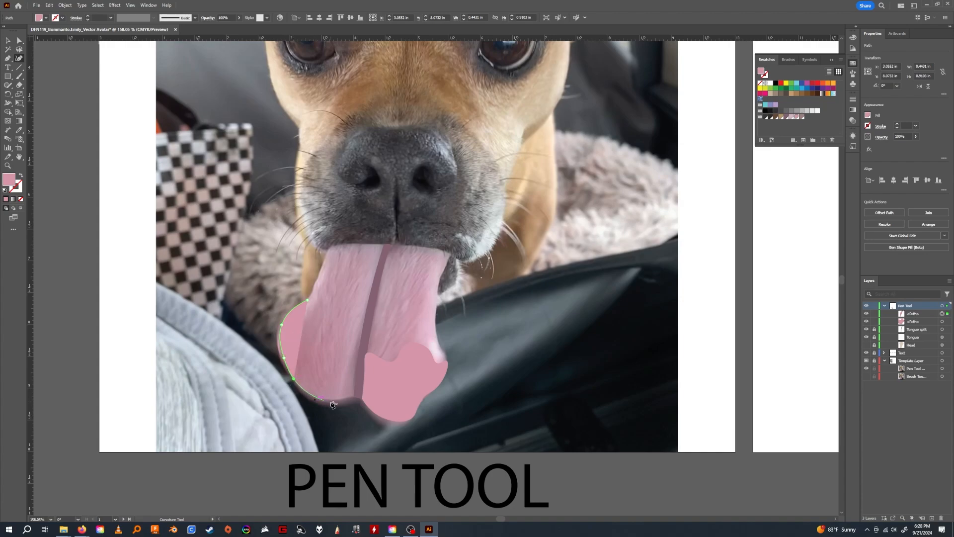
pyautogui.click(335, 400)
pyautogui.click(354, 396)
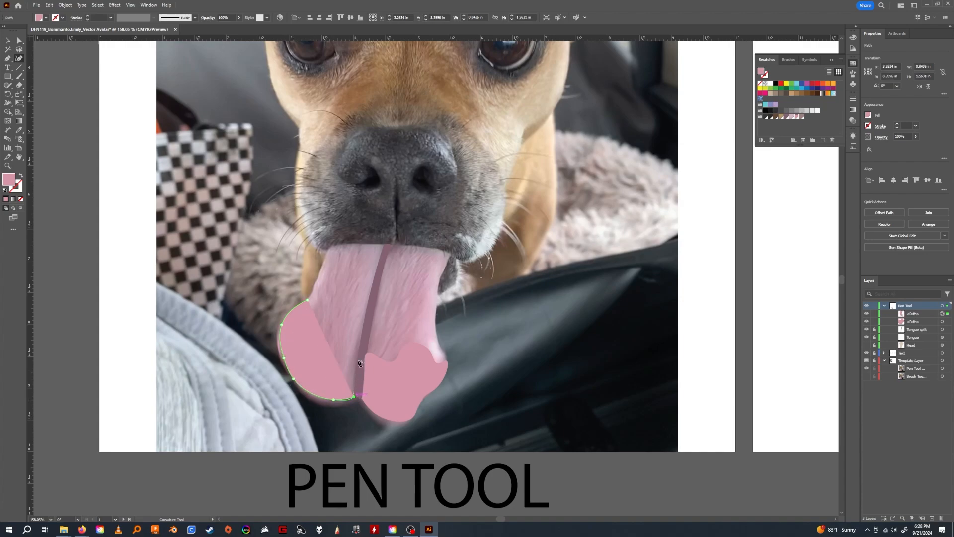
pyautogui.doubleClick(354, 397)
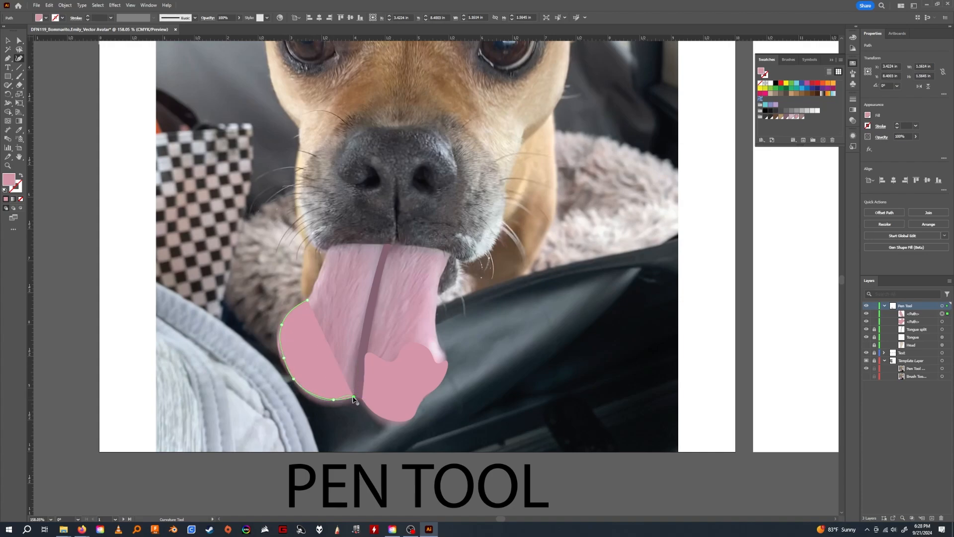
# Continue the lower left lobe path up along the crease and close it with a scooped top edge and a corner at its starting point.
pyautogui.click(355, 358)
pyautogui.click(361, 336)
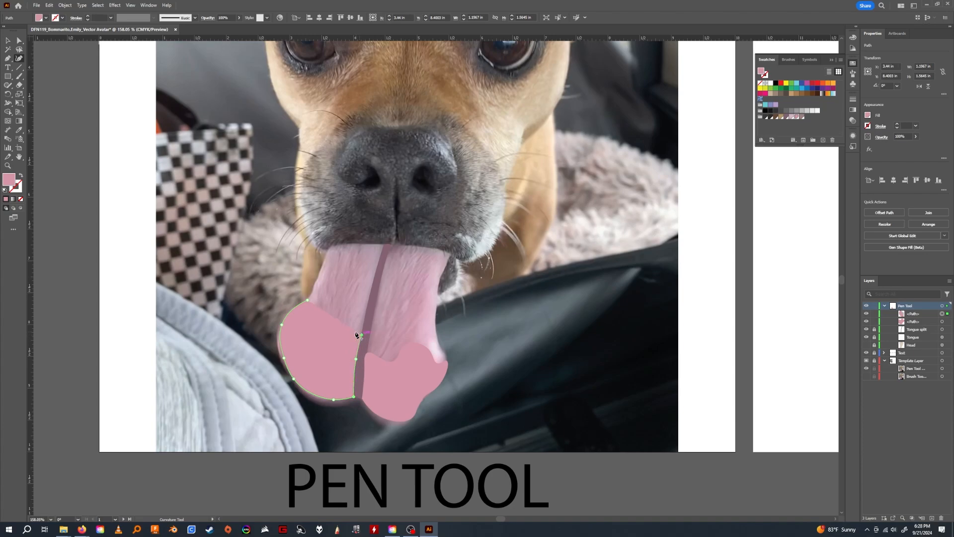
pyautogui.click(341, 341)
pyautogui.click(312, 337)
pyautogui.click(308, 301)
pyautogui.doubleClick(308, 300)
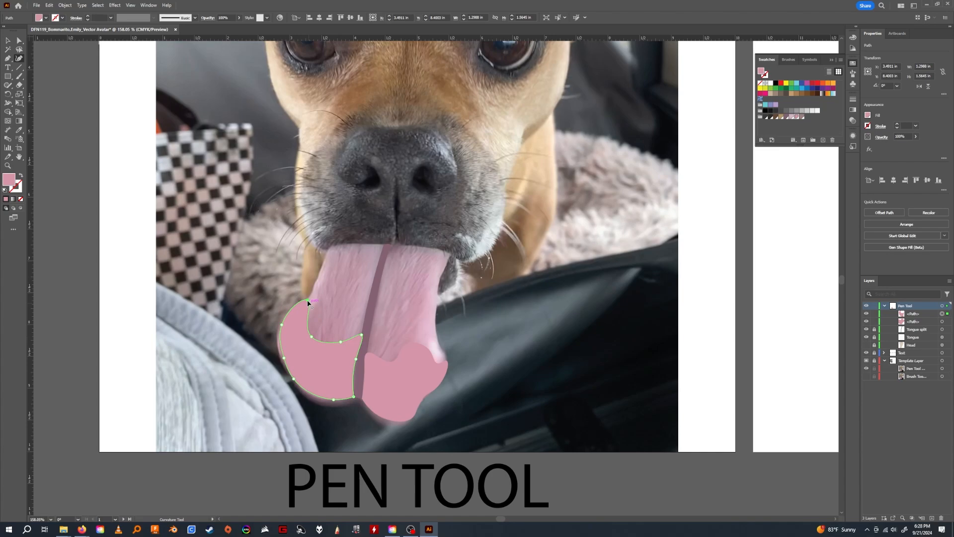
pyautogui.doubleClick(308, 301)
pyautogui.click(314, 330)
# Unlock the Tongue split and Tongue paths and set the Tongue shape's opacity to 100%.
pyautogui.click(916, 338)
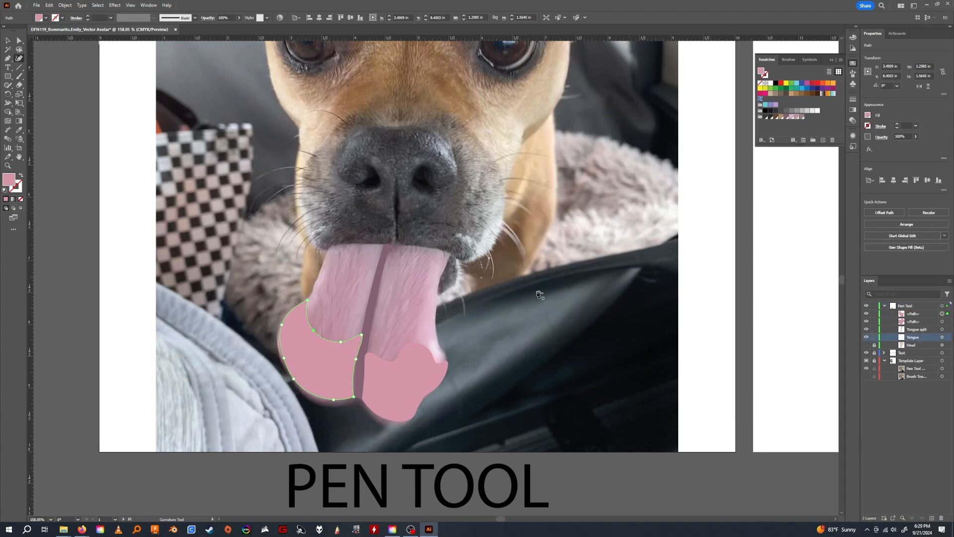
pyautogui.press('v')
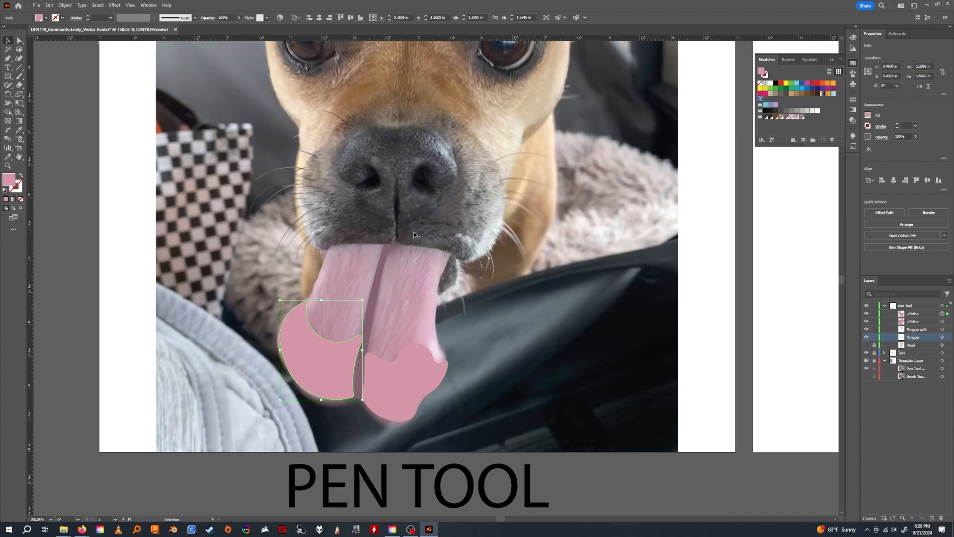
pyautogui.click(942, 337)
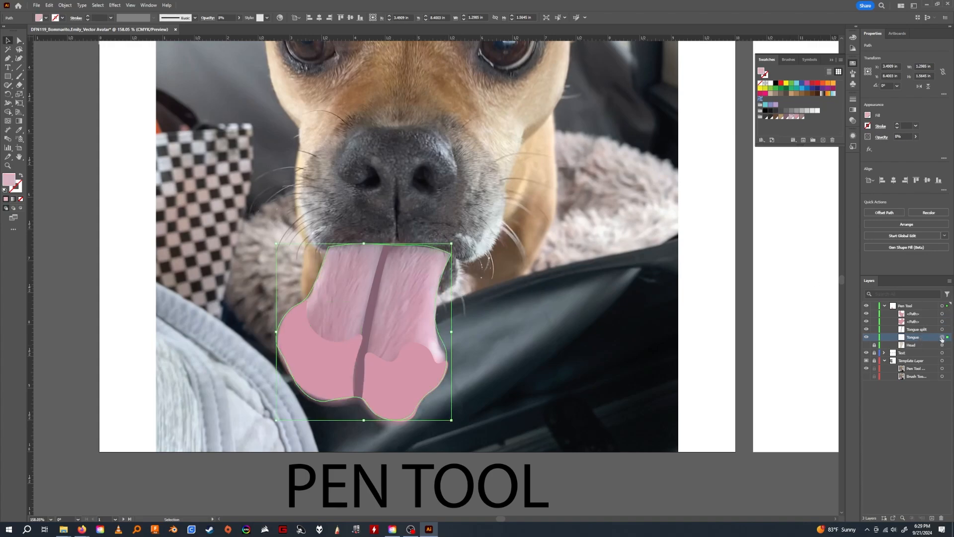
pyautogui.click(916, 137)
pyautogui.moveTo(911, 144); pyautogui.dragTo(925, 147)
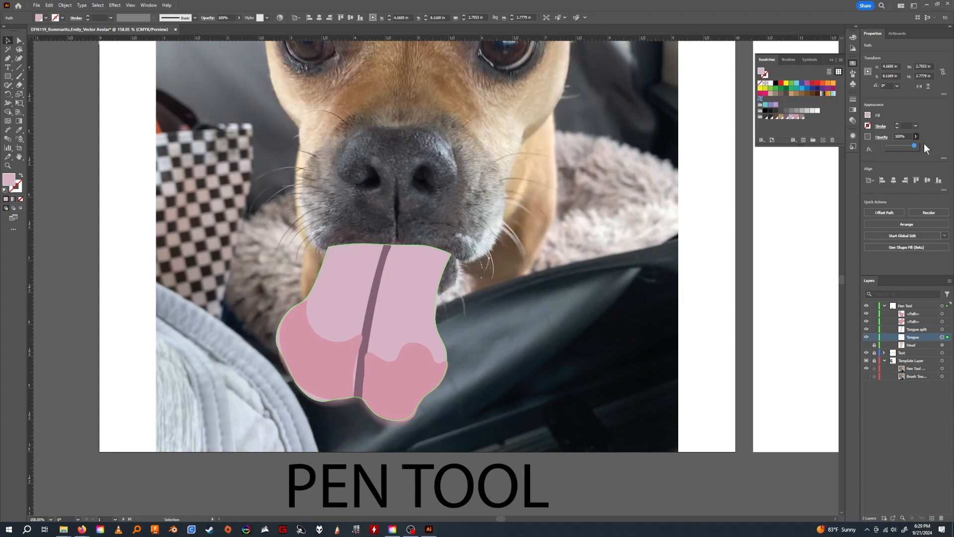
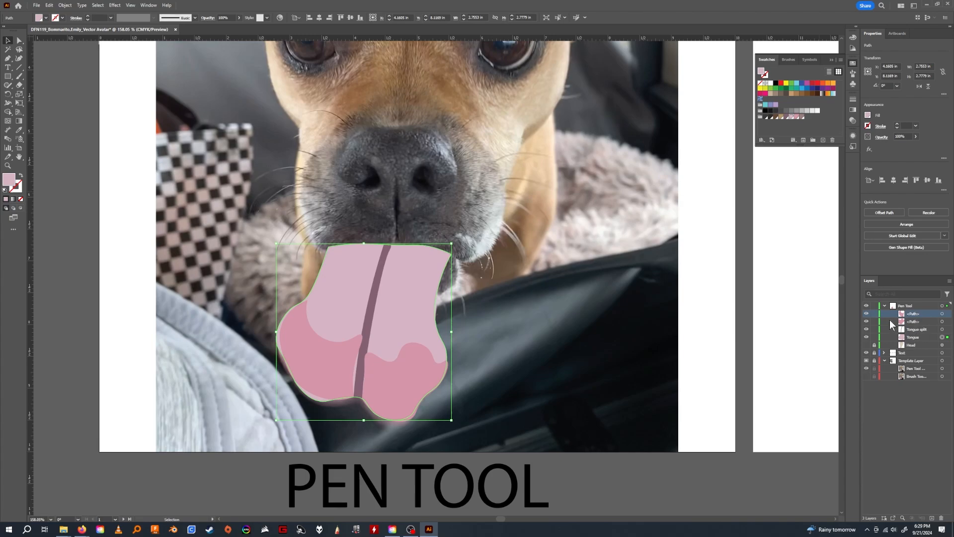
# Rename the lower right tongue lobe path "t detail 1" and the lower left lobe path "t detail 2".
pyautogui.keyDown('shift'); pyautogui.click(916, 336); pyautogui.keyUp('shift')
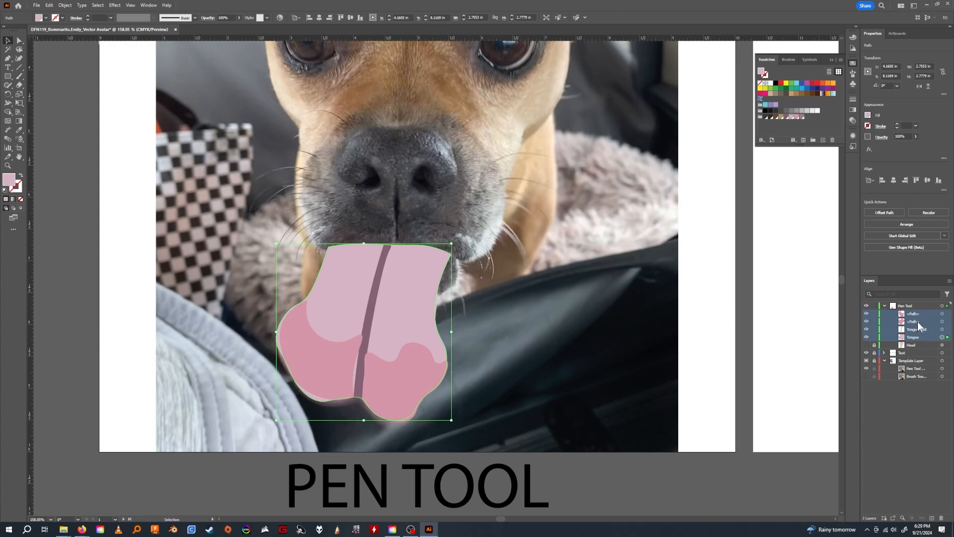
pyautogui.click(917, 322)
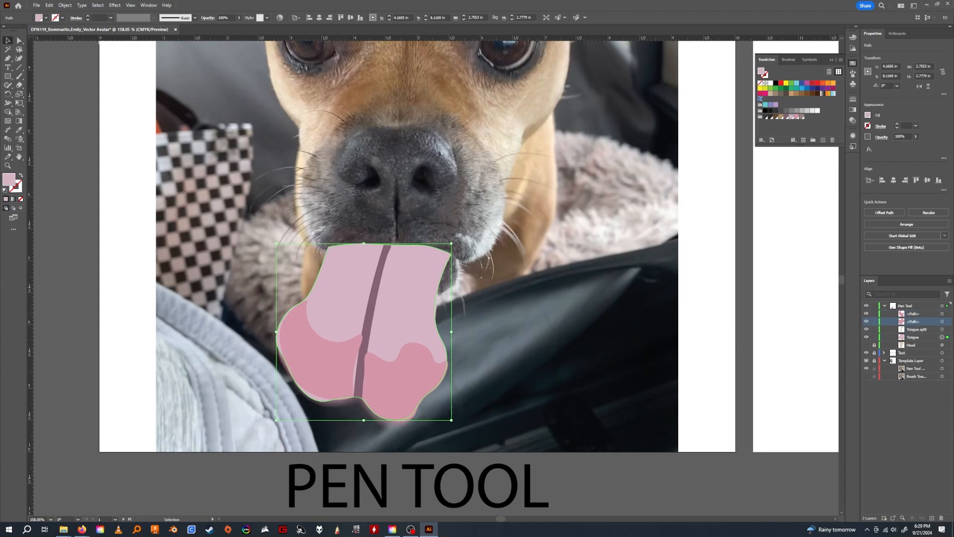
pyautogui.doubleClick(917, 322)
pyautogui.write('detail 1')
pyautogui.press('Return')
pyautogui.doubleClick(917, 314)
pyautogui.write('t')
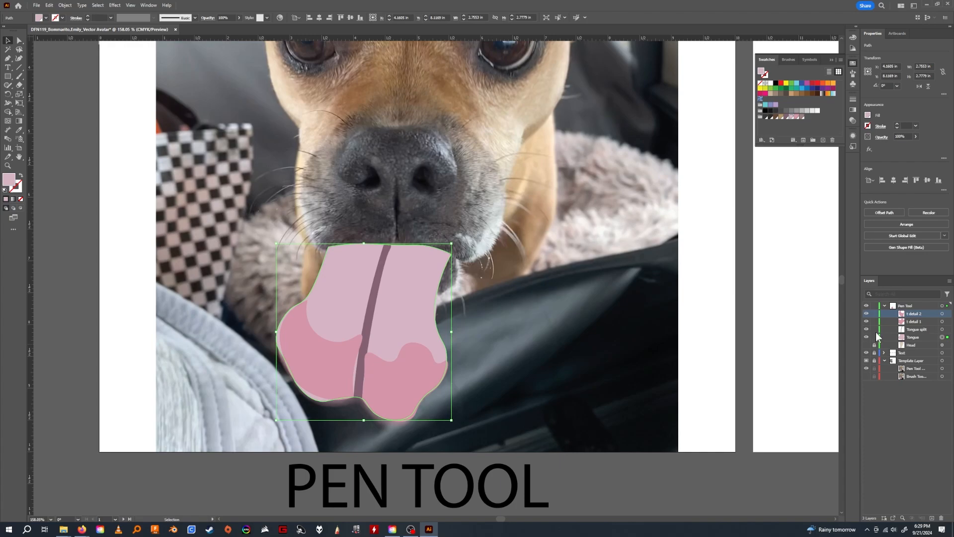
# Lock the Tongue path and adjust the t detail 2 anchor points to follow the left lobe's outer edge and the crease.
pyautogui.click(874, 337)
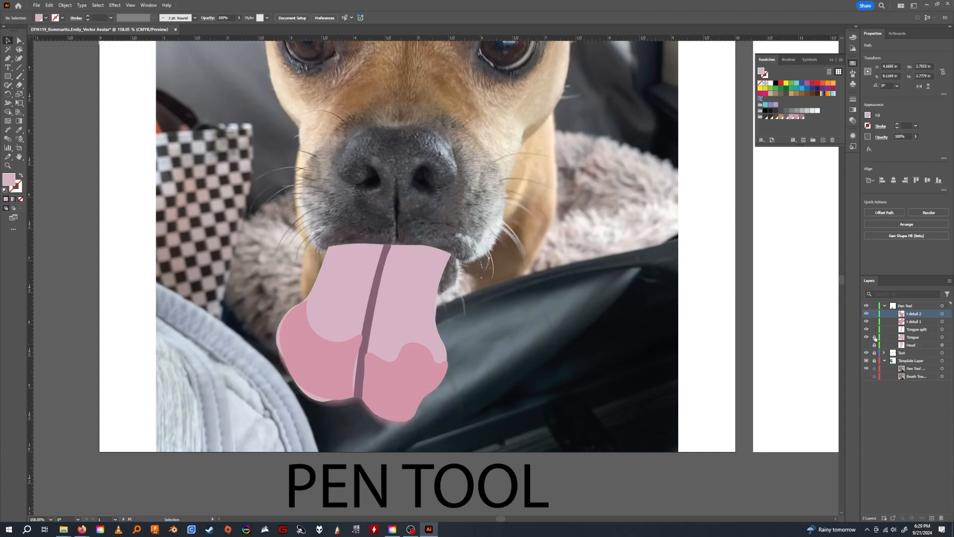
pyautogui.click(316, 354)
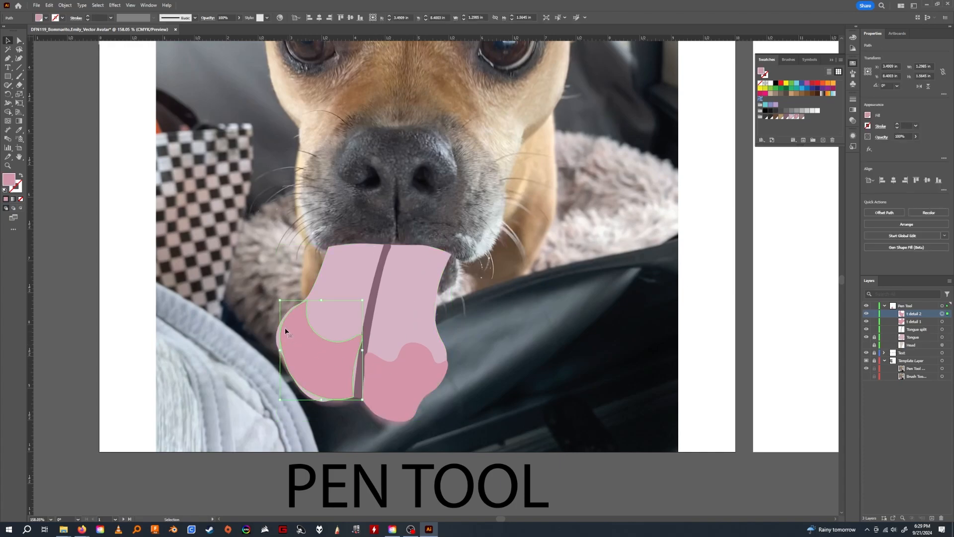
pyautogui.click(19, 42)
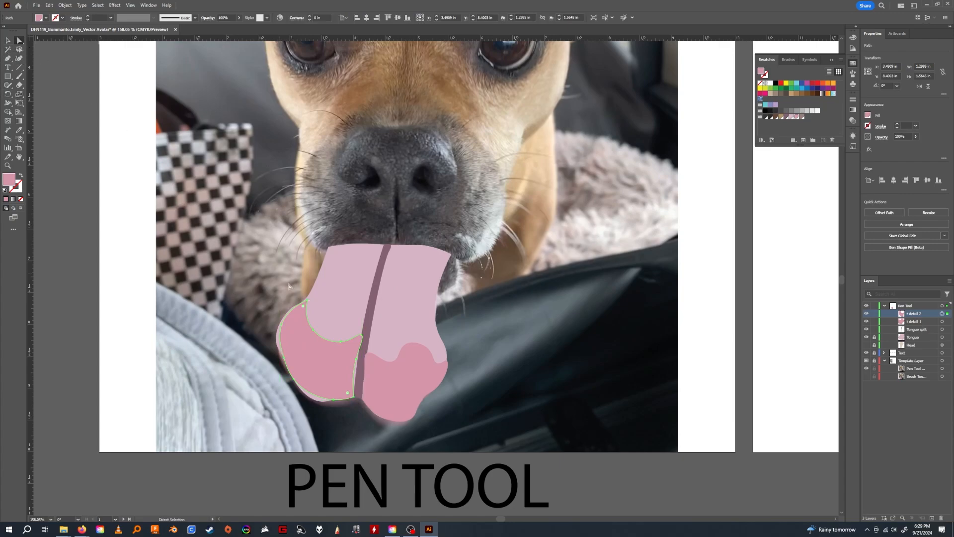
pyautogui.moveTo(283, 326); pyautogui.dragTo(281, 327)
pyautogui.moveTo(363, 337); pyautogui.dragTo(357, 363)
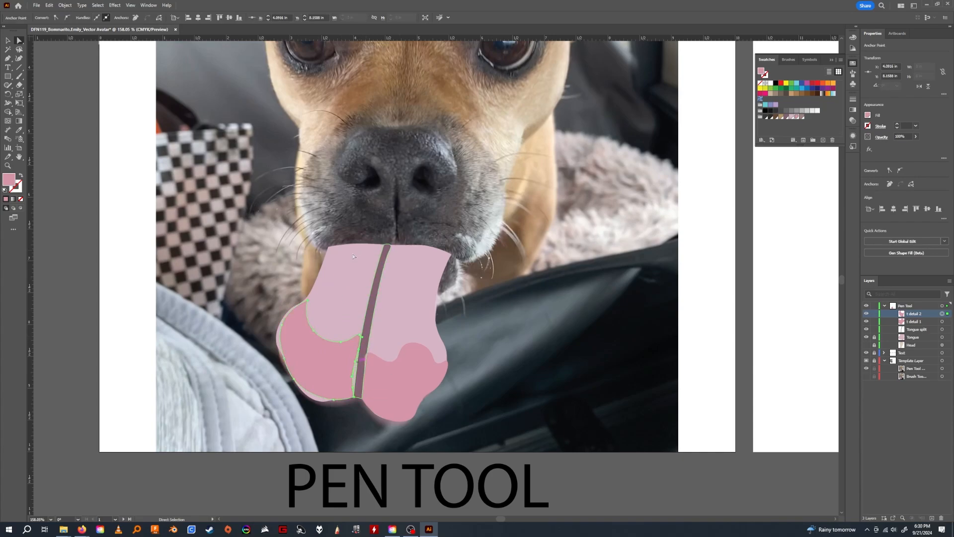
pyautogui.moveTo(335, 403); pyautogui.dragTo(296, 386)
pyautogui.moveTo(281, 328); pyautogui.dragTo(279, 328)
# Reshape the t detail 1 lobe by moving its anchor points beside the crease and along its wavy top and outer right edges.
pyautogui.click(368, 363)
pyautogui.moveTo(367, 362); pyautogui.dragTo(371, 357)
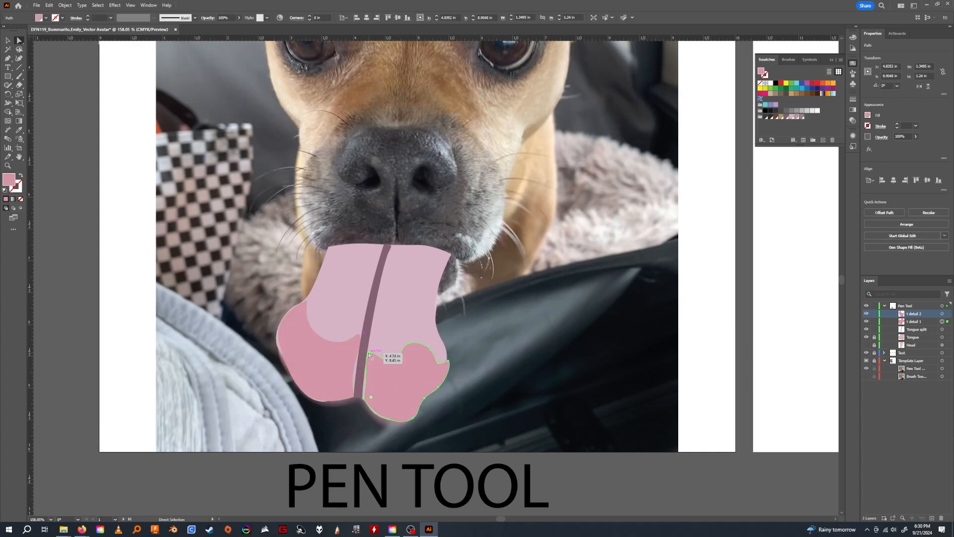
pyautogui.click(396, 410)
pyautogui.moveTo(399, 375)
pyautogui.mouseDown()
pyautogui.moveTo(433, 383)
pyautogui.moveTo(406, 377)
pyautogui.mouseUp()
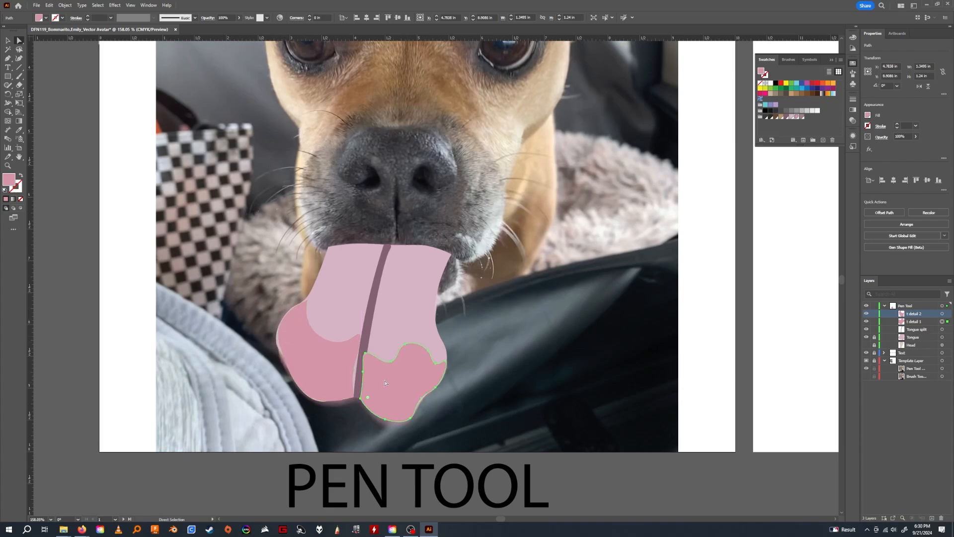
pyautogui.moveTo(366, 355)
pyautogui.mouseDown()
pyautogui.moveTo(364, 372)
pyautogui.moveTo(368, 352)
pyautogui.mouseUp()
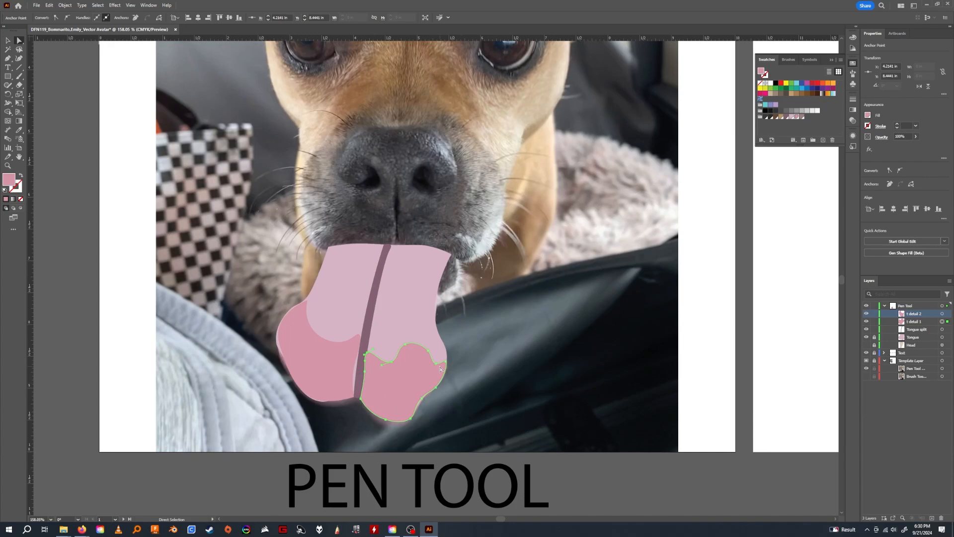
pyautogui.moveTo(435, 365); pyautogui.dragTo(433, 363)
pyautogui.moveTo(424, 399)
pyautogui.mouseDown()
pyautogui.moveTo(445, 412)
pyautogui.moveTo(424, 401)
pyautogui.mouseUp()
# Fine-tune the t detail 2 lobe's outer left and crease-side anchor points.
pyautogui.click(280, 331)
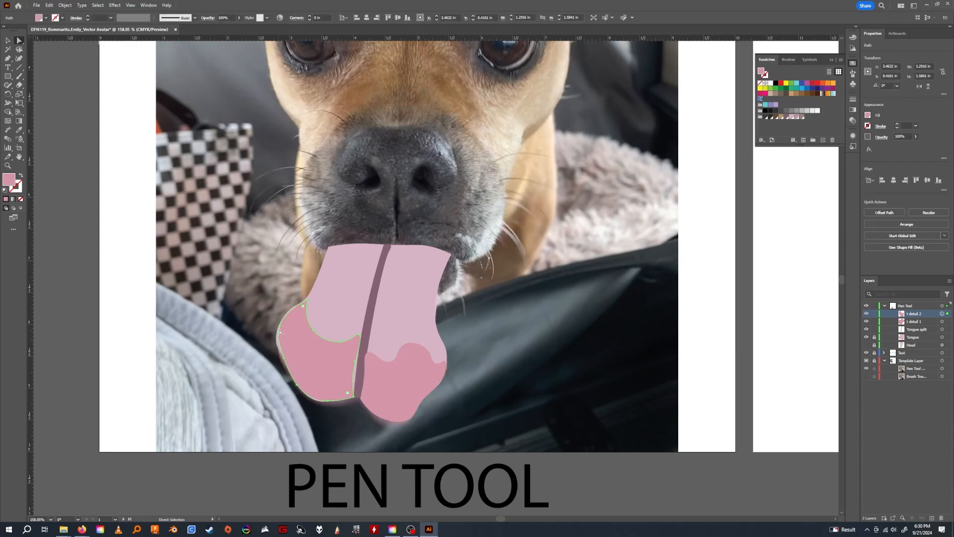
pyautogui.moveTo(281, 326); pyautogui.dragTo(280, 326)
pyautogui.moveTo(356, 361); pyautogui.dragTo(356, 368)
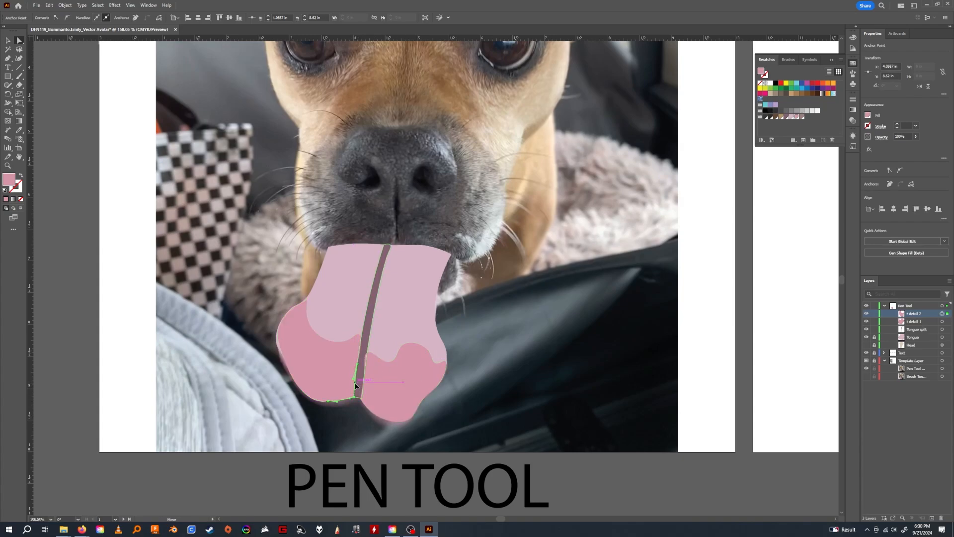
# Move the Tongue split path above both detail shapes in the Pen Tool layer's stacking order and deselect everything.
pyautogui.click(923, 329)
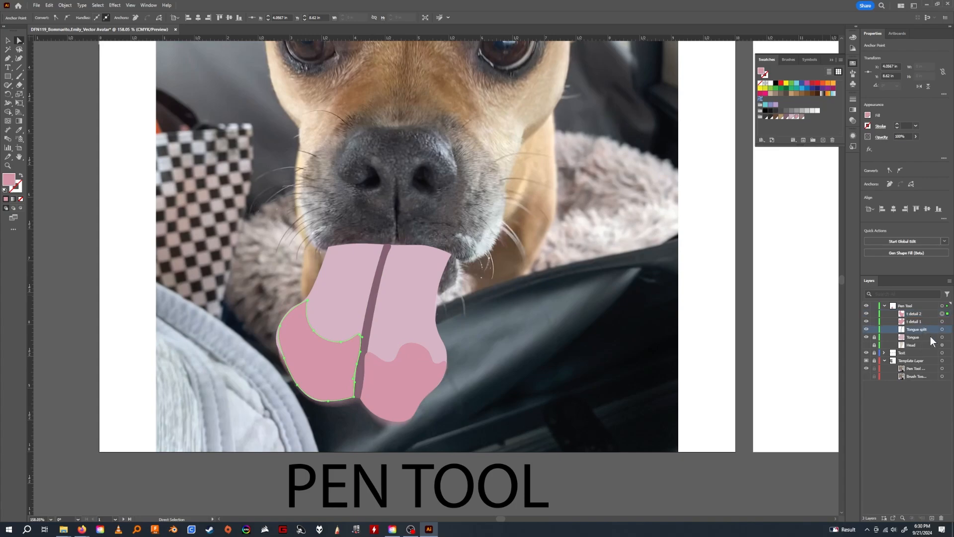
pyautogui.moveTo(923, 330); pyautogui.dragTo(902, 314)
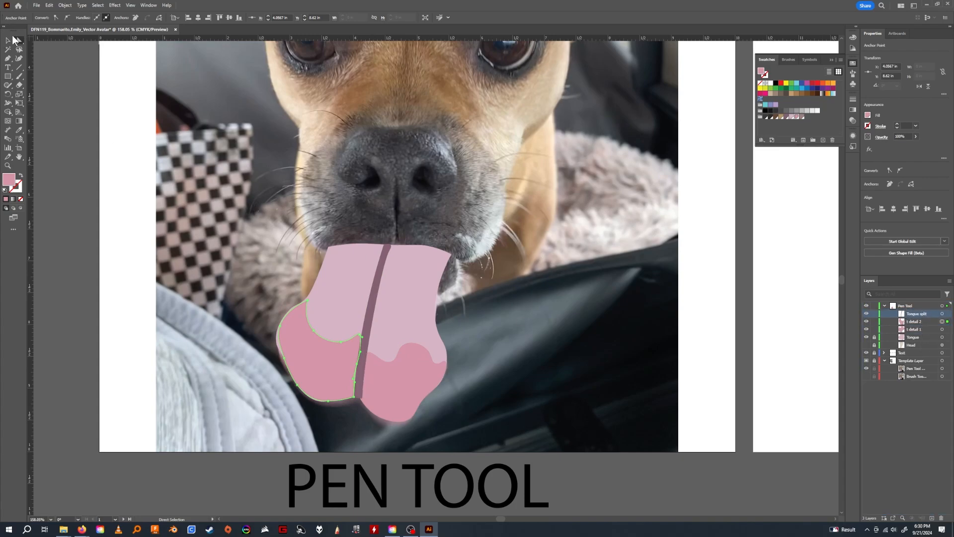
pyautogui.press('v')
pyautogui.click(81, 124)
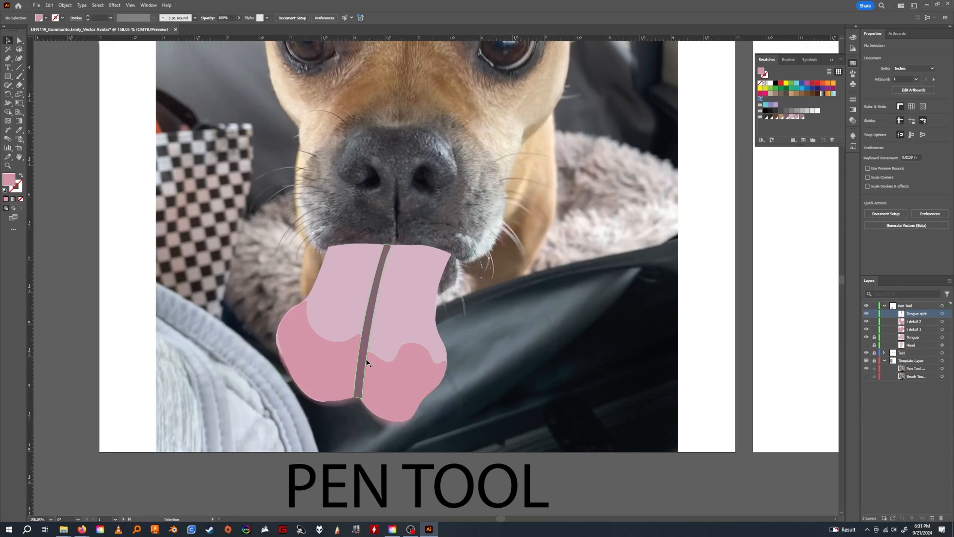
# Examine up close how the crease overlaps the edges of the two lower lobe shapes.
pyautogui.click(377, 378)
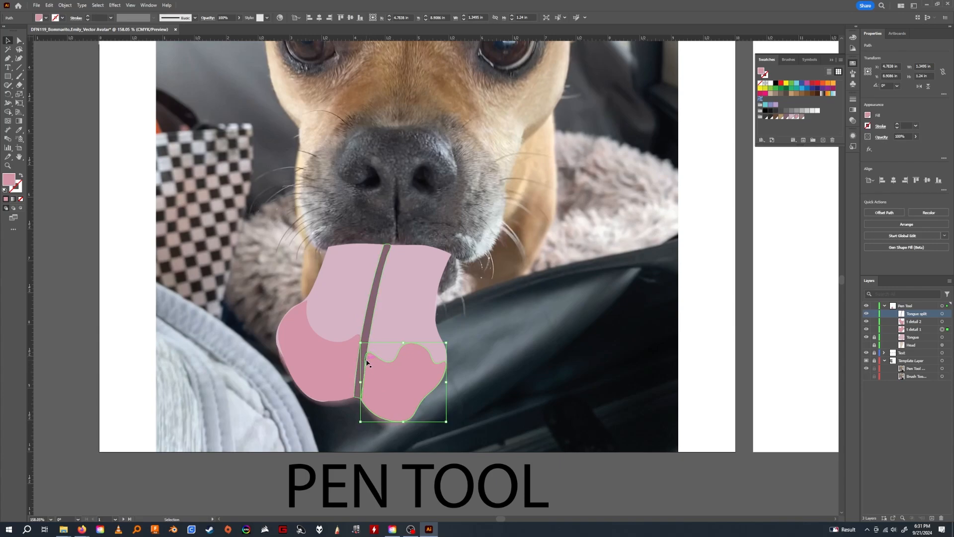
pyautogui.press('z')
pyautogui.moveTo(365, 360); pyautogui.dragTo(437, 351)
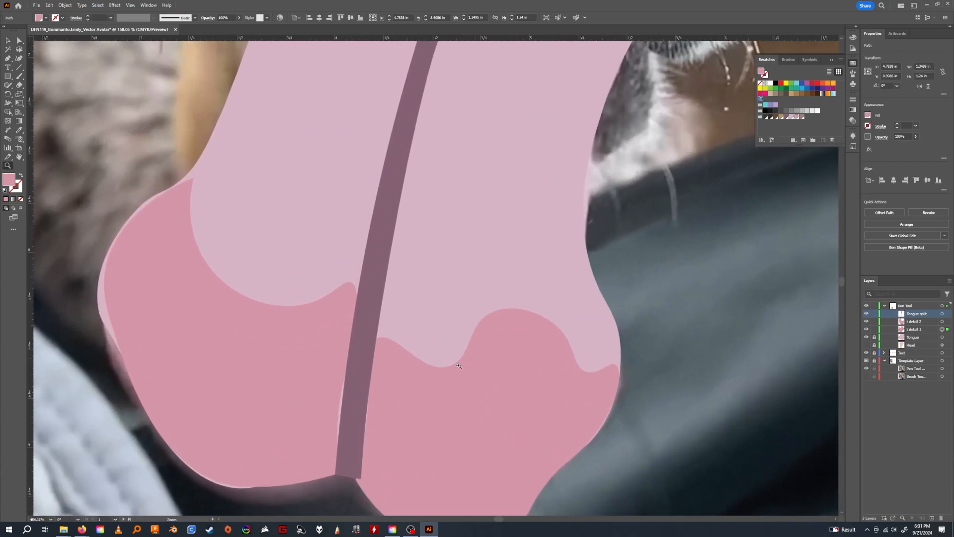
pyautogui.press('v')
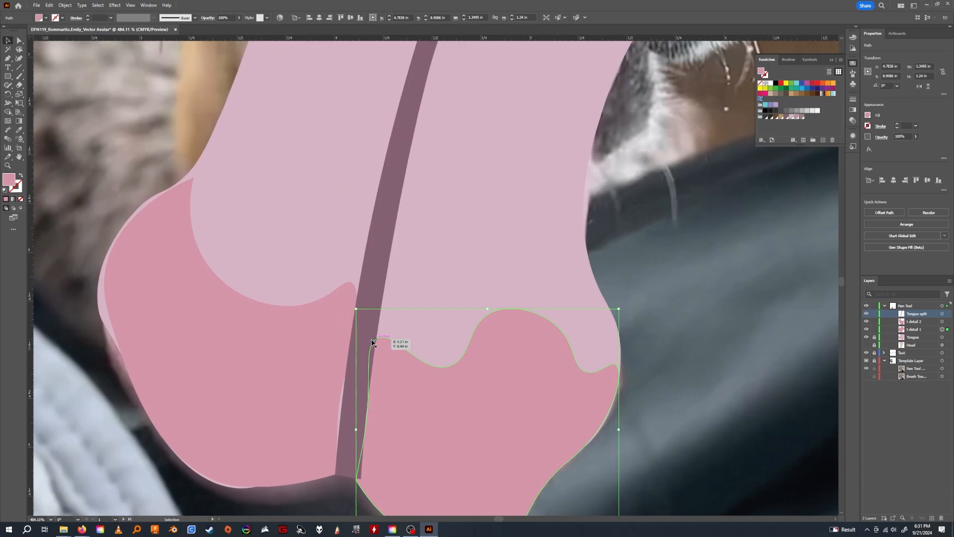
pyautogui.click(389, 203)
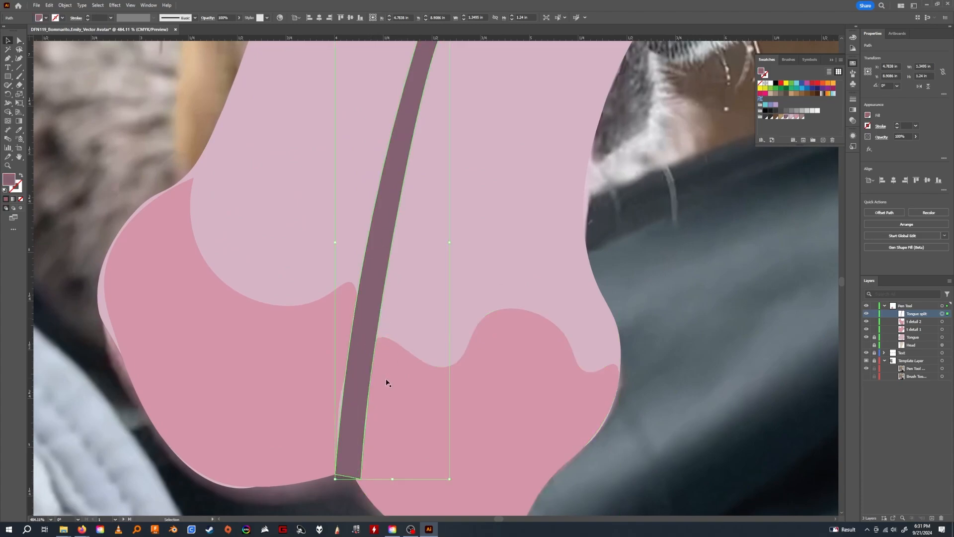
pyautogui.click(694, 356)
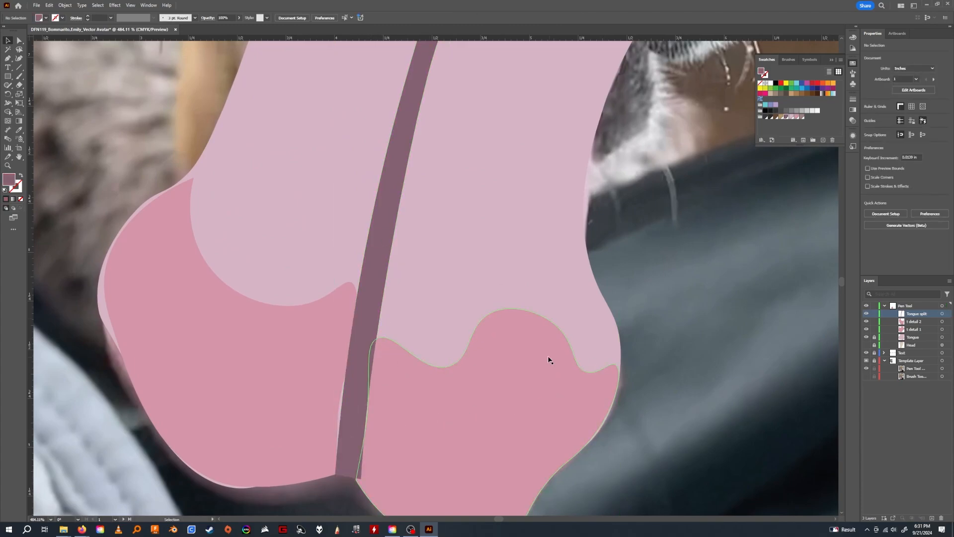
pyautogui.press('z')
pyautogui.moveTo(537, 339); pyautogui.dragTo(407, 339)
pyautogui.moveTo(563, 304); pyautogui.dragTo(530, 306)
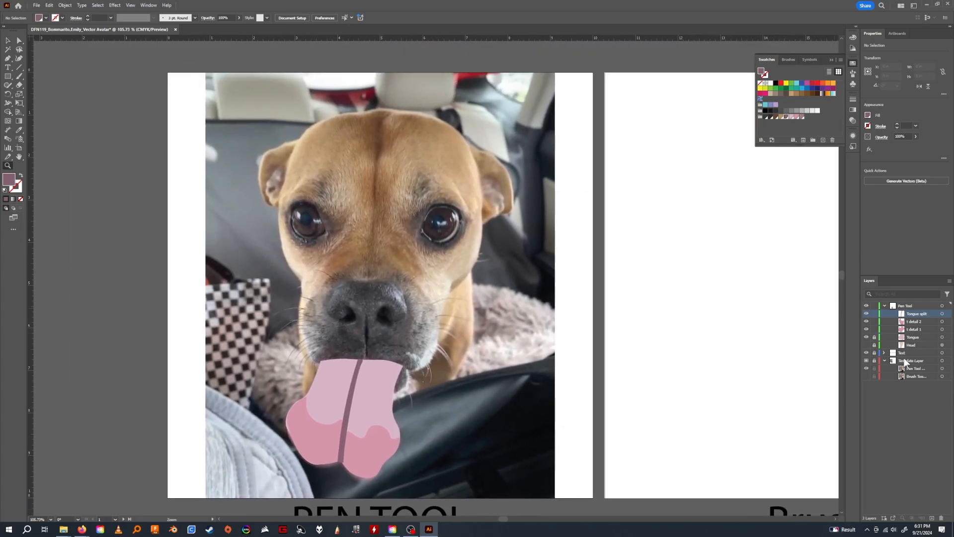
# Unlock the Tongue path and group it with Tongue split, t detail 1 and t detail 2.
pyautogui.keyDown('shift'); pyautogui.click(915, 335); pyautogui.keyUp('shift')
pyautogui.click(874, 337)
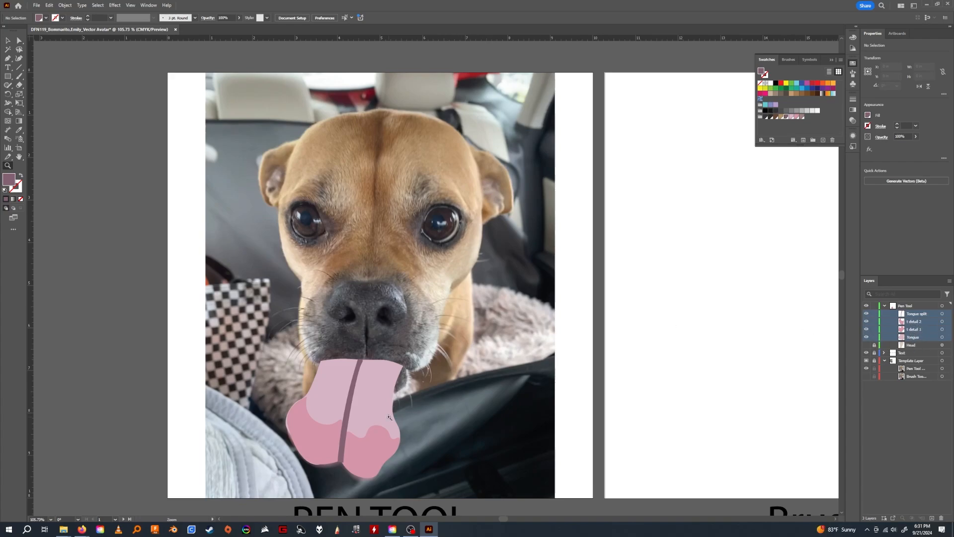
pyautogui.click(8, 40)
pyautogui.moveTo(260, 309); pyautogui.dragTo(438, 489)
pyautogui.moveTo(436, 406); pyautogui.dragTo(438, 316)
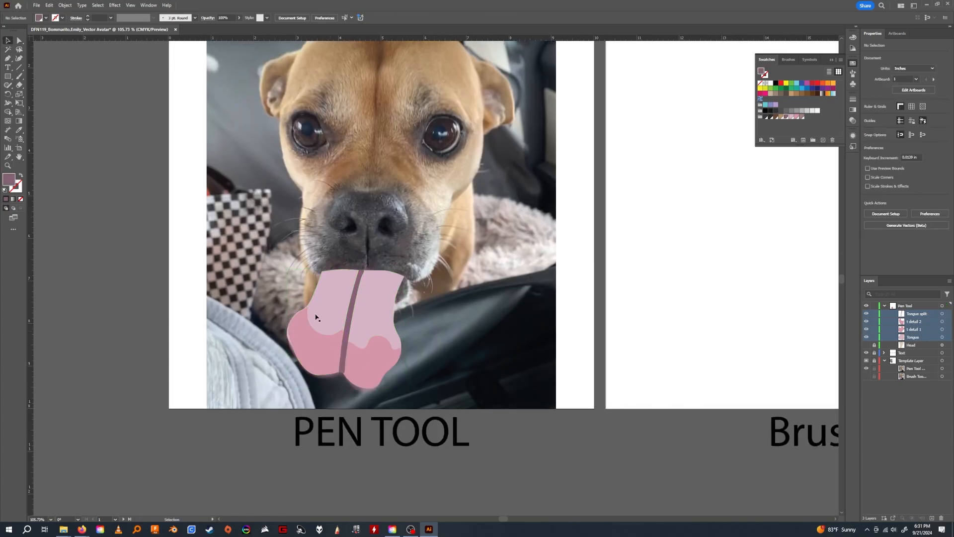
pyautogui.rightClick(360, 308)
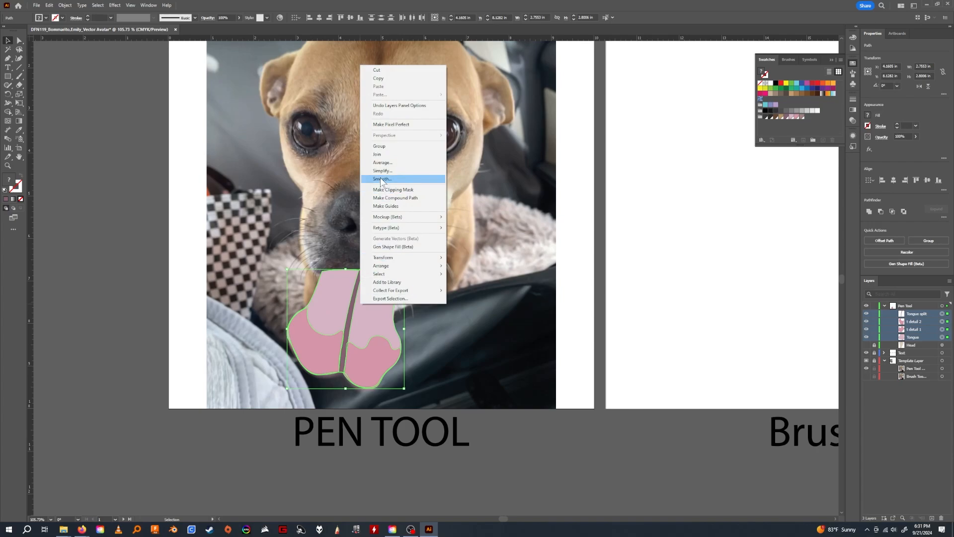
pyautogui.click(379, 146)
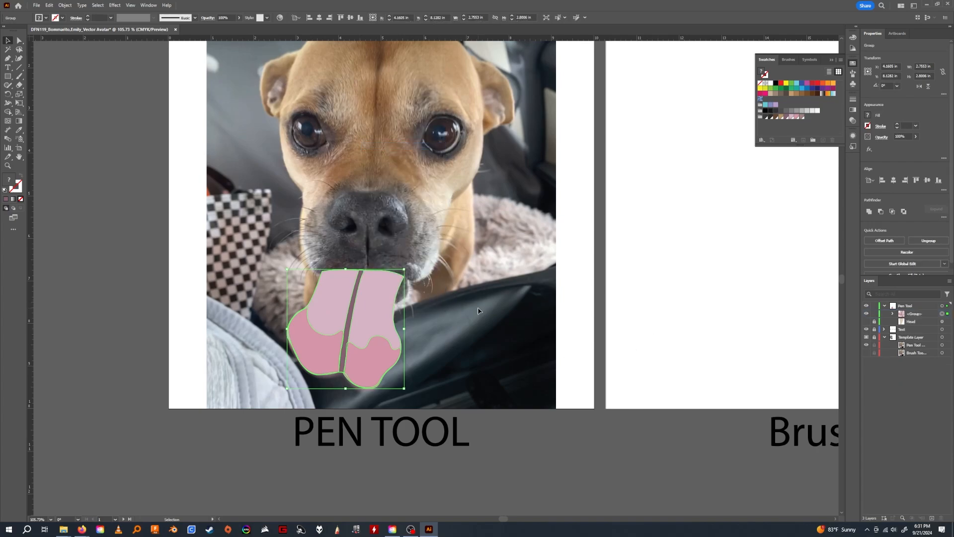
# Try moving the grouped tongue as one object to several positions away from the photo's tongue.
pyautogui.moveTo(368, 365); pyautogui.dragTo(416, 340)
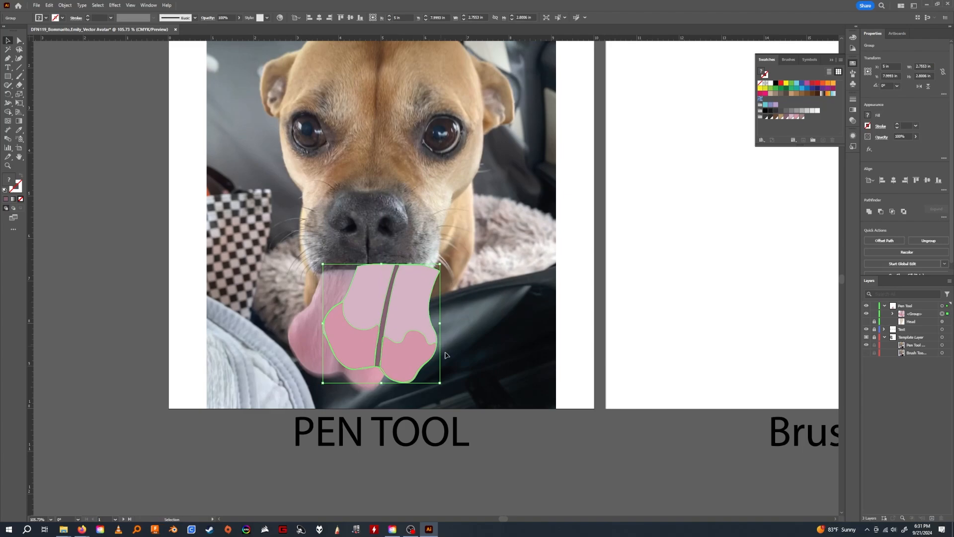
pyautogui.click(518, 341)
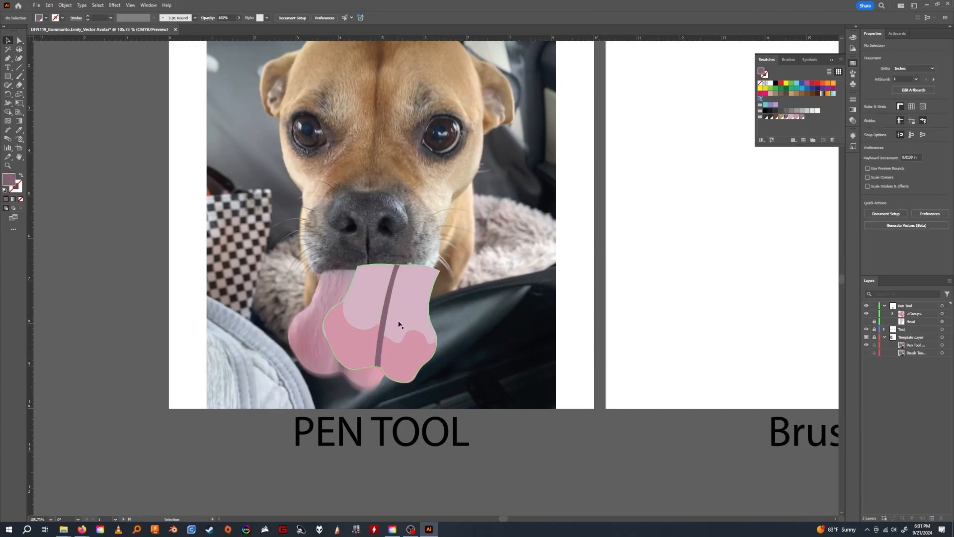
pyautogui.click(398, 322)
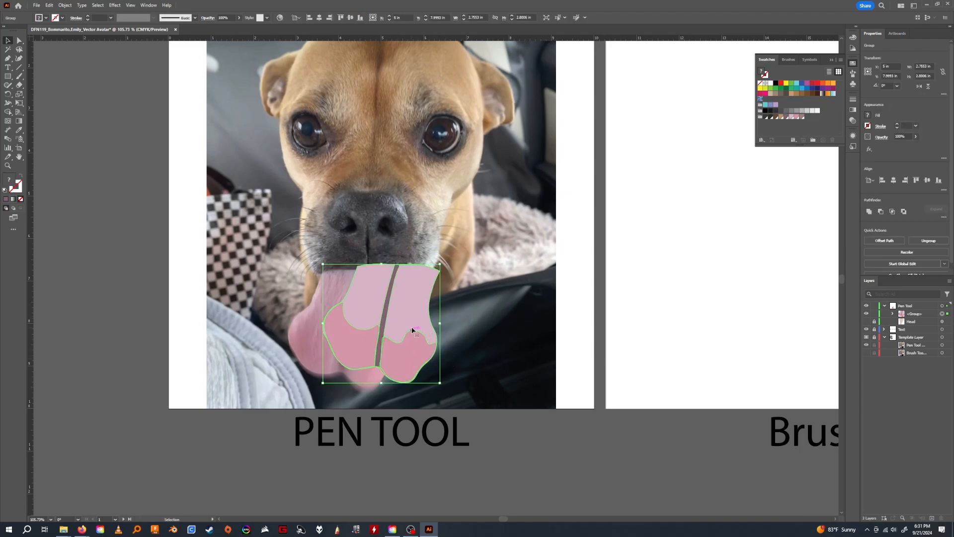
pyautogui.moveTo(405, 322); pyautogui.dragTo(361, 317)
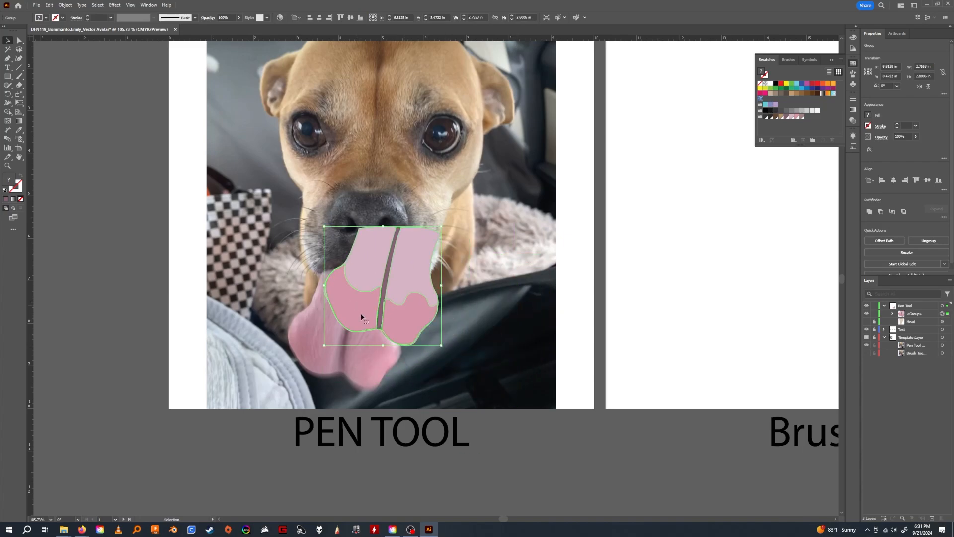
pyautogui.click(457, 429)
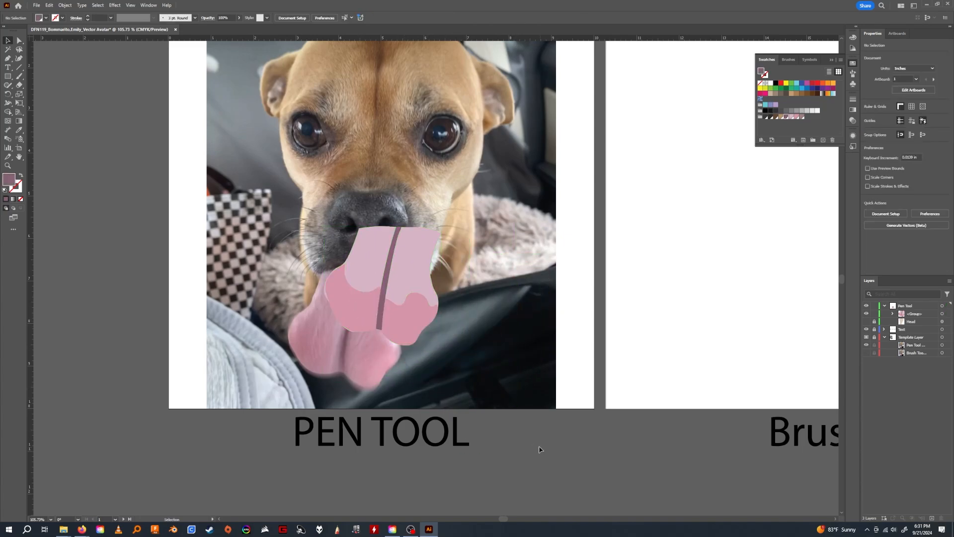
pyautogui.moveTo(415, 339); pyautogui.dragTo(467, 366)
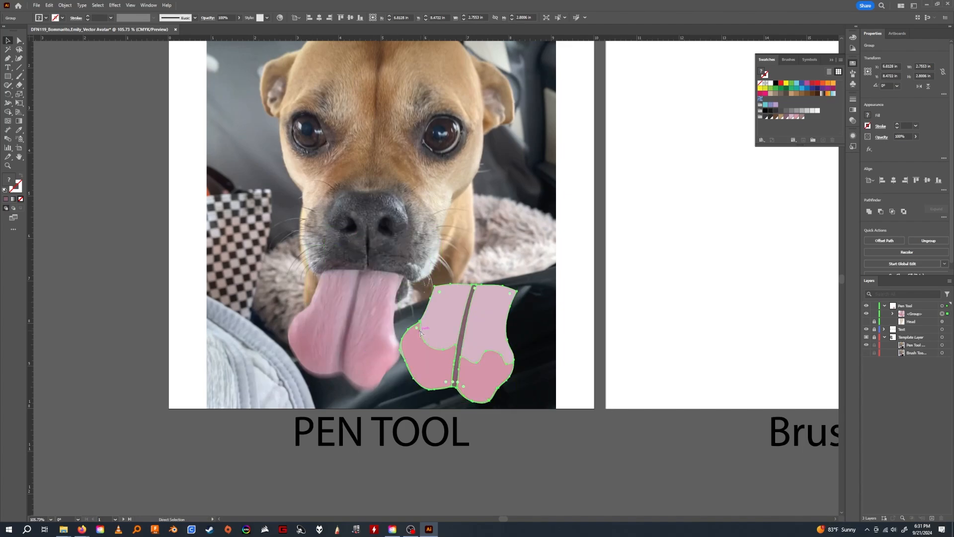
# Undo the test moves of the tongue group and deselect it.
pyautogui.hotkey('ctrl', 'z')
pyautogui.hotkey('ctrl', 'z')
pyautogui.hotkey('ctrl', 'z')
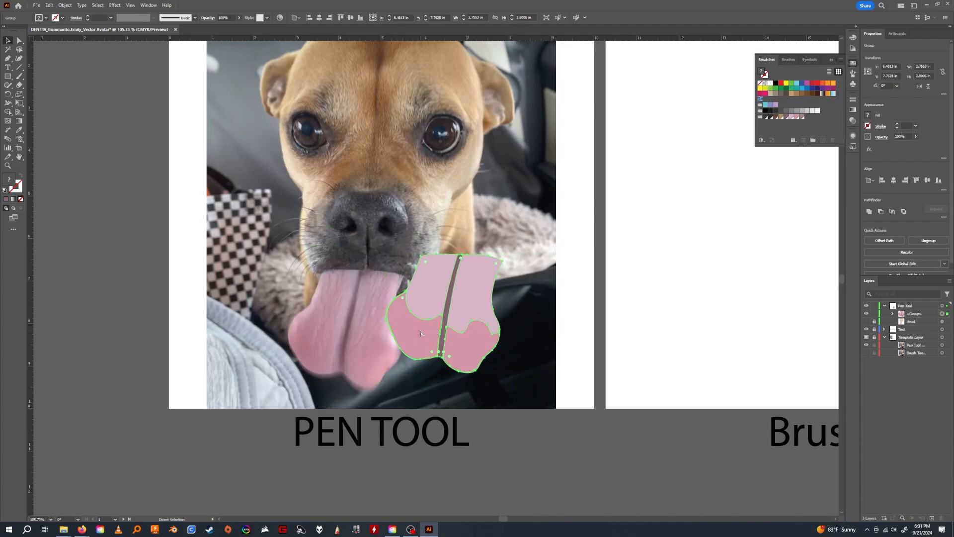
pyautogui.hotkey('ctrl', 'z')
pyautogui.click(478, 419)
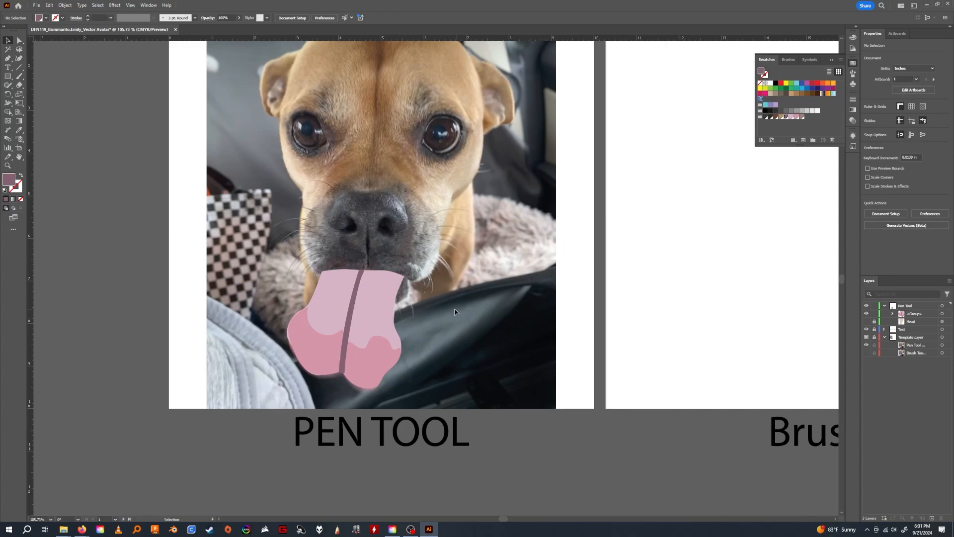
pyautogui.scroll(2, 455, 312)
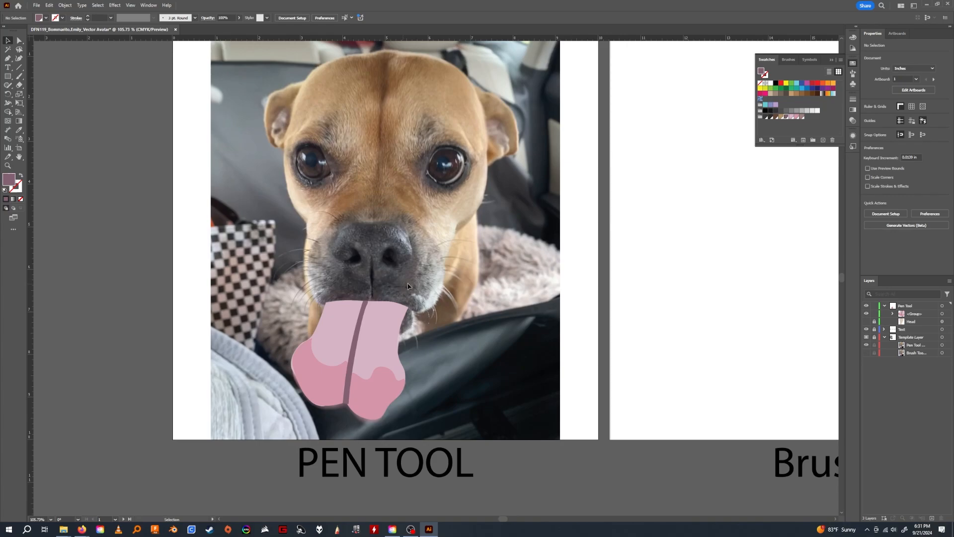
pyautogui.scroll(1, 429, 283)
pyautogui.hscroll(-1, 429, 283)
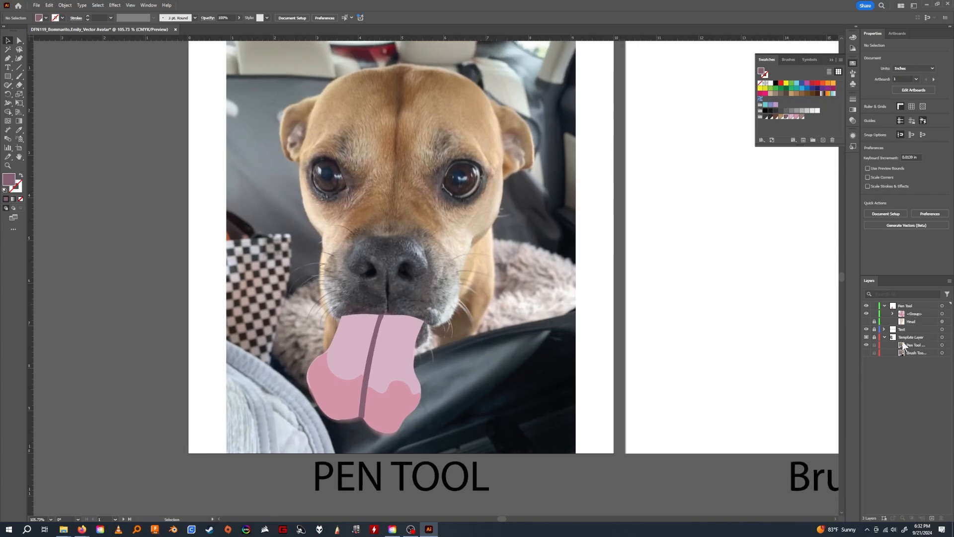
# Rename the tongue group as Tongue, check the paths inside it, and lock the group.
pyautogui.doubleClick(916, 313)
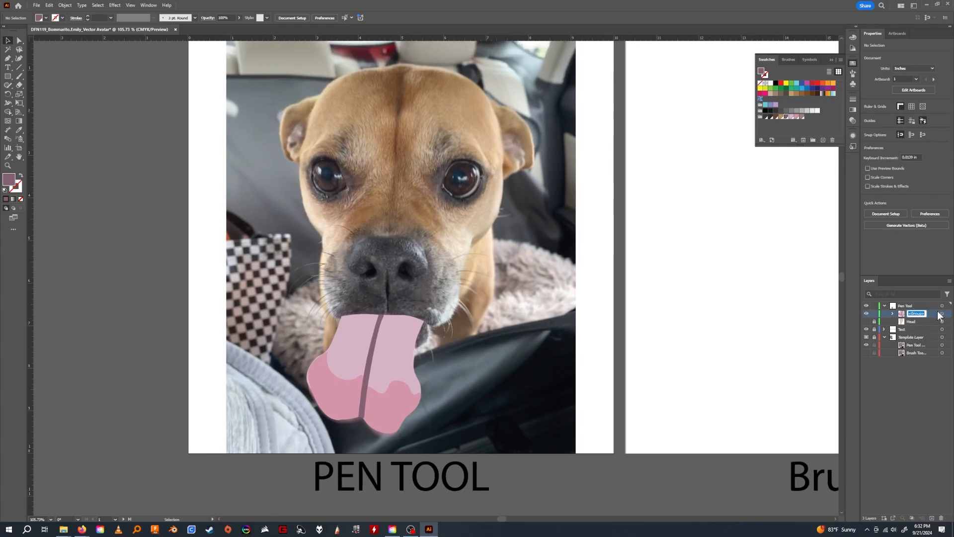
pyautogui.write('Tongue')
pyautogui.click(907, 379)
pyautogui.click(893, 313)
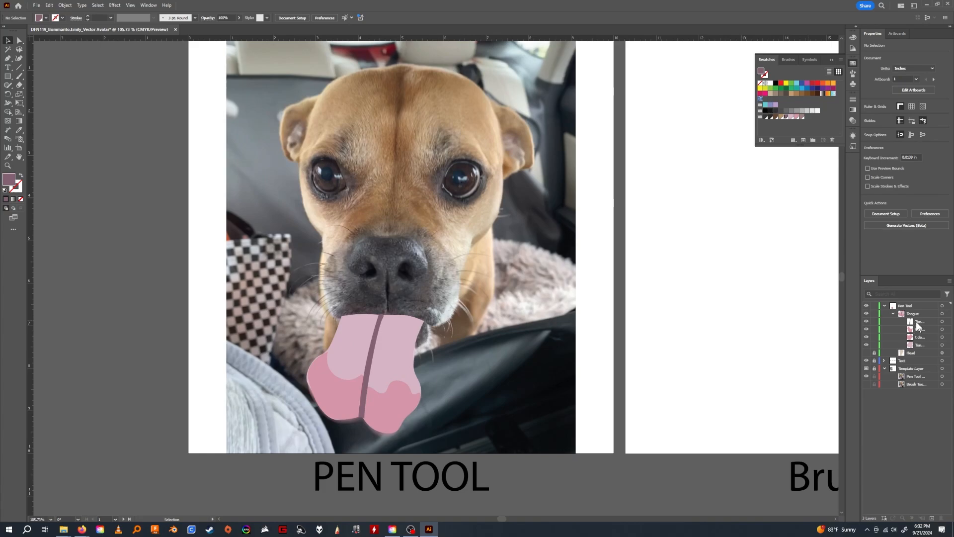
pyautogui.click(893, 313)
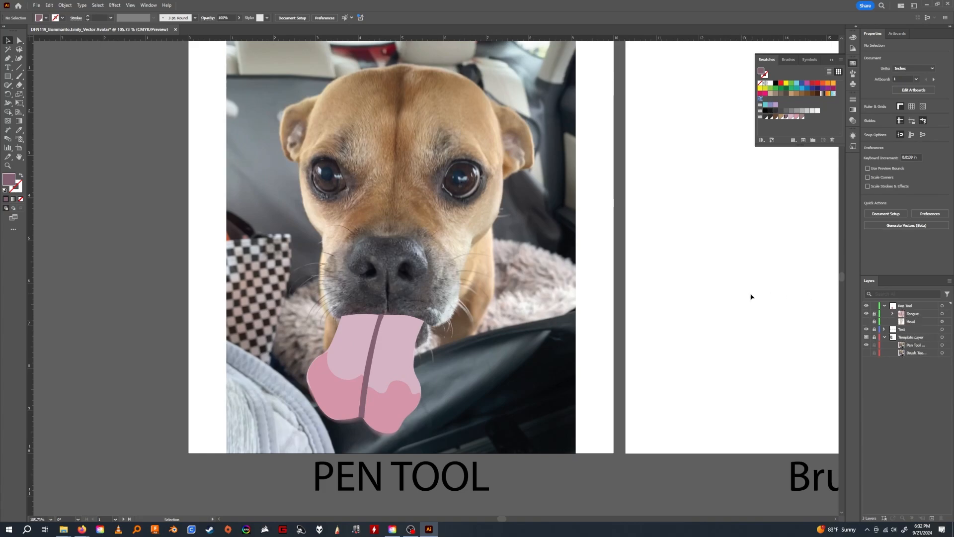
# Show and unlock the Head path and set its opacity to 100%.
pyautogui.click(867, 322)
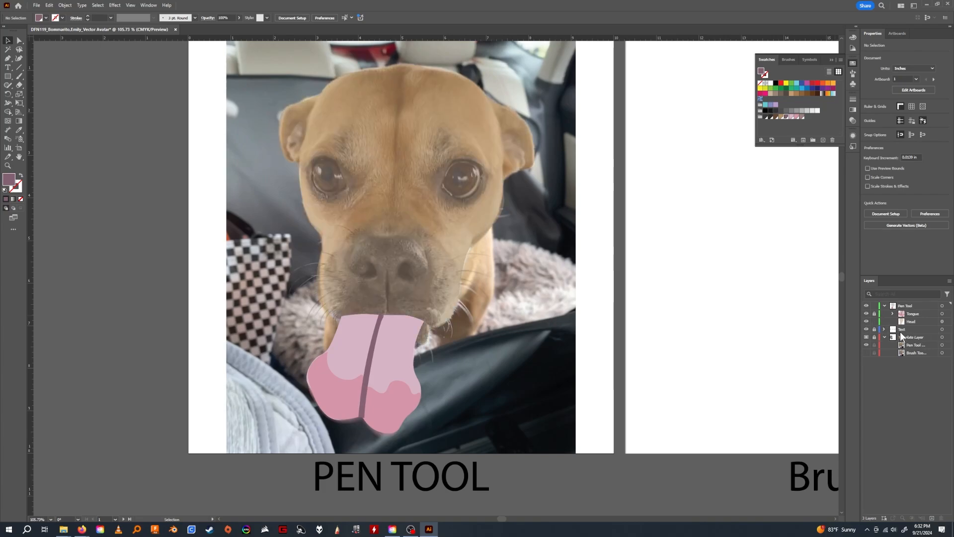
pyautogui.click(912, 321)
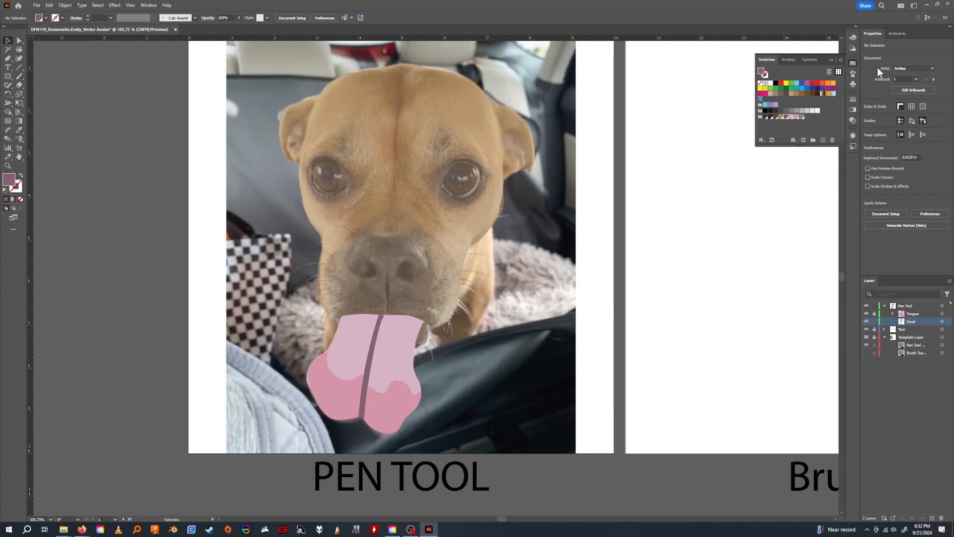
pyautogui.hotkey('ctrl', 'a')
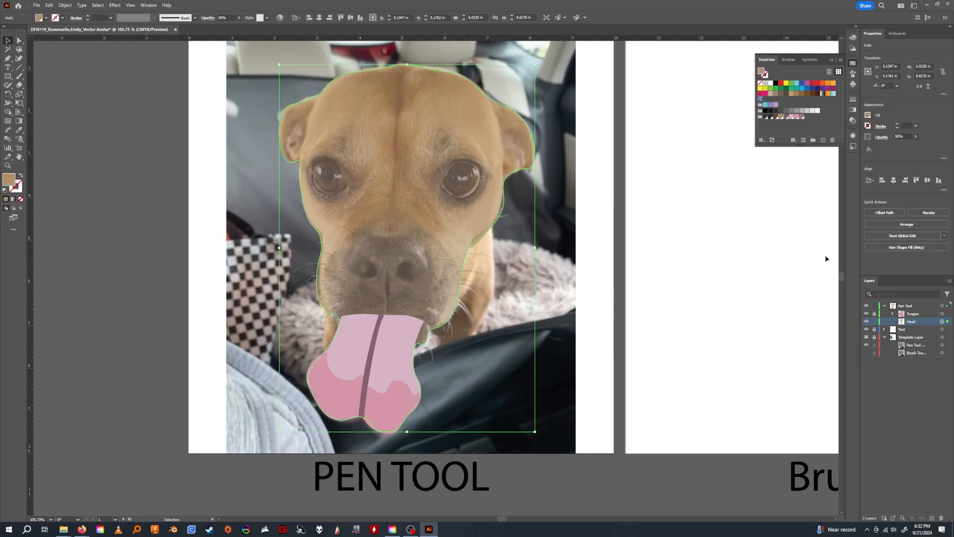
pyautogui.click(916, 136)
pyautogui.moveTo(900, 146); pyautogui.dragTo(921, 148)
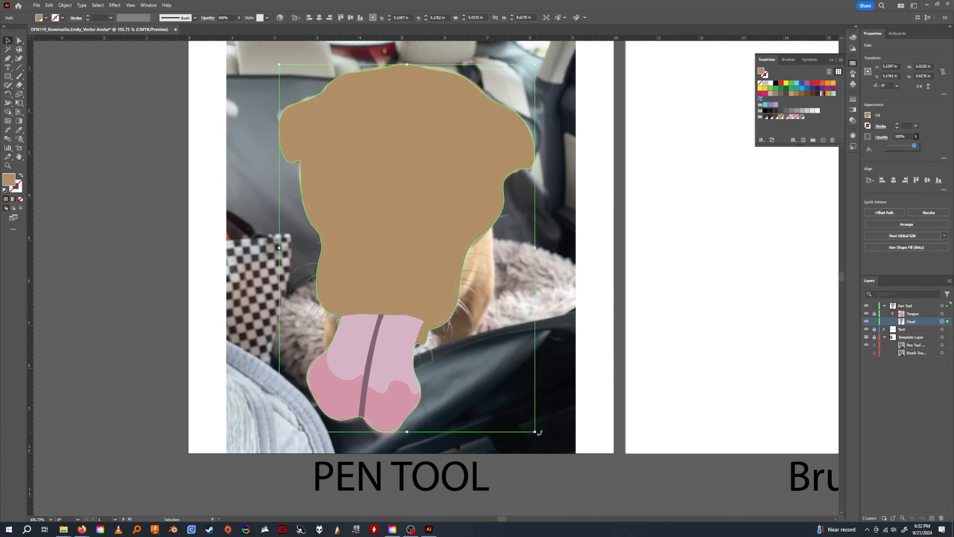
pyautogui.click(568, 498)
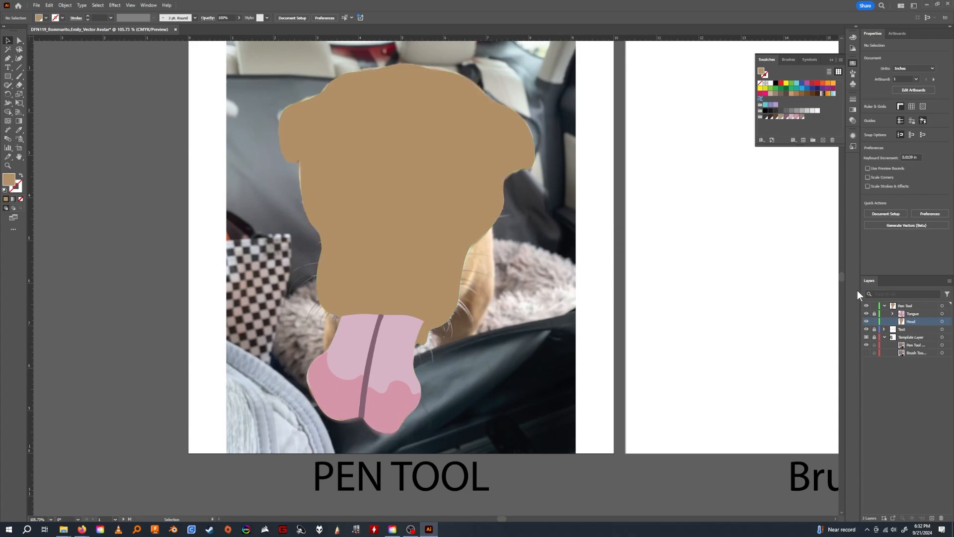
# Lower the Head path's opacity to 38% and lock the path.
pyautogui.click(453, 179)
pyautogui.click(916, 136)
pyautogui.moveTo(918, 147); pyautogui.dragTo(898, 148)
pyautogui.click(874, 321)
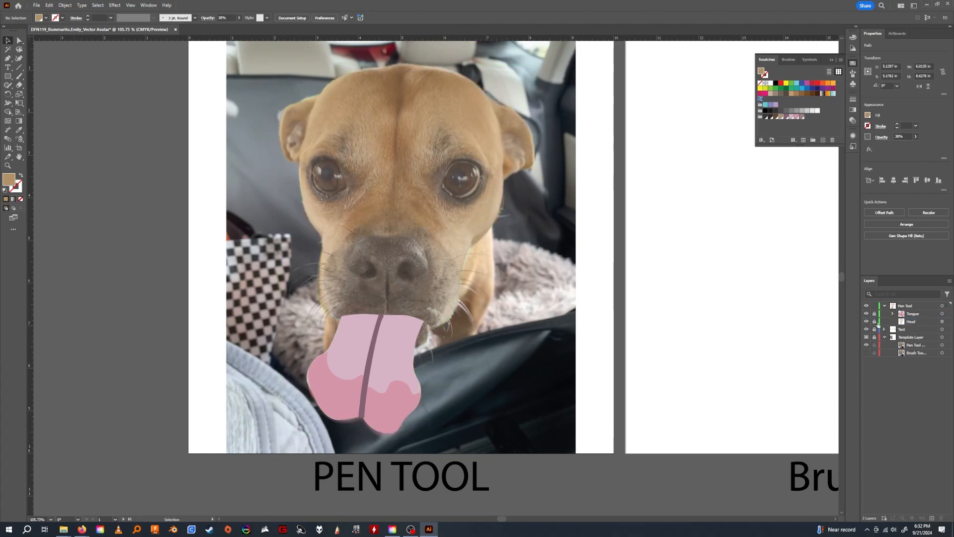
# Trace the dog's eye on the photo's right side on the Pen Tool layer with the Curvature Tool, about 1 in wide and 0.9 in high.
pyautogui.click(908, 307)
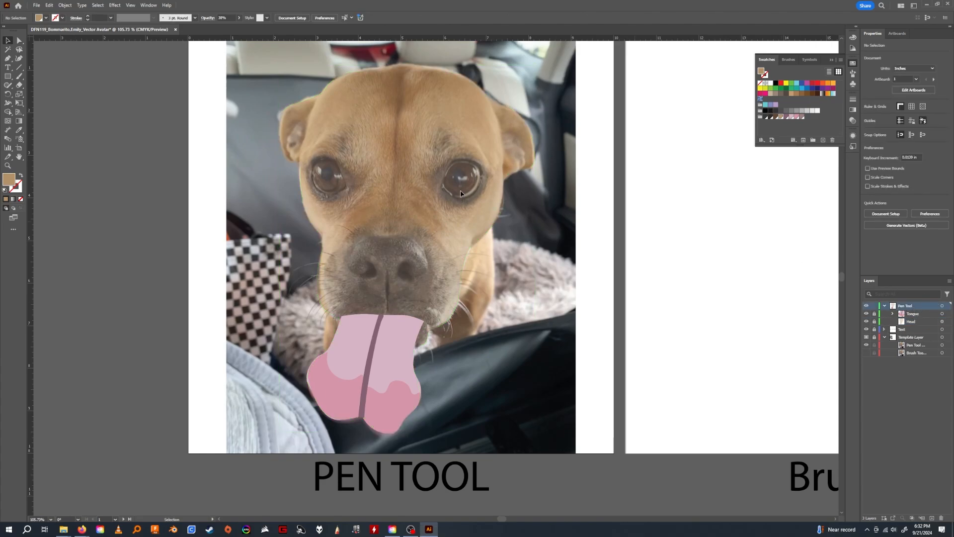
pyautogui.click(19, 58)
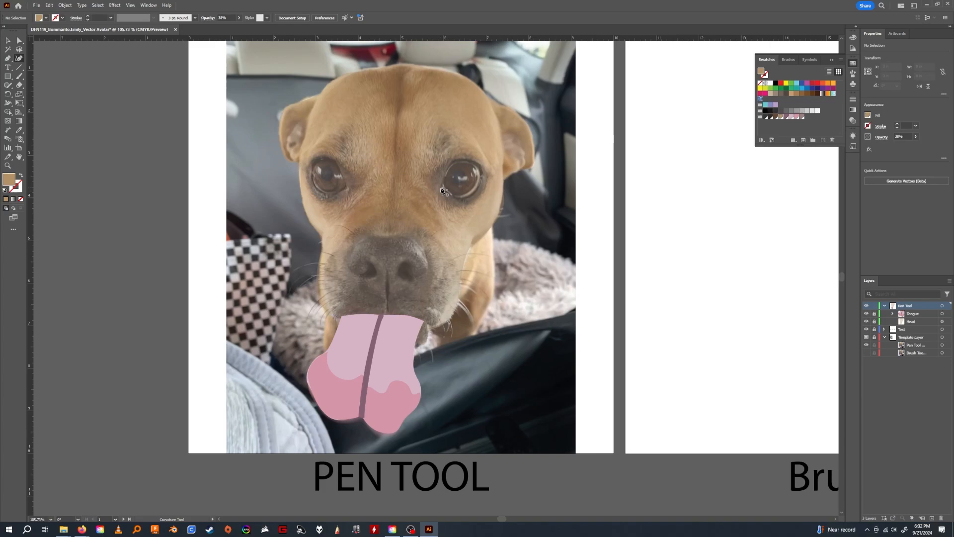
pyautogui.click(441, 187)
pyautogui.click(450, 164)
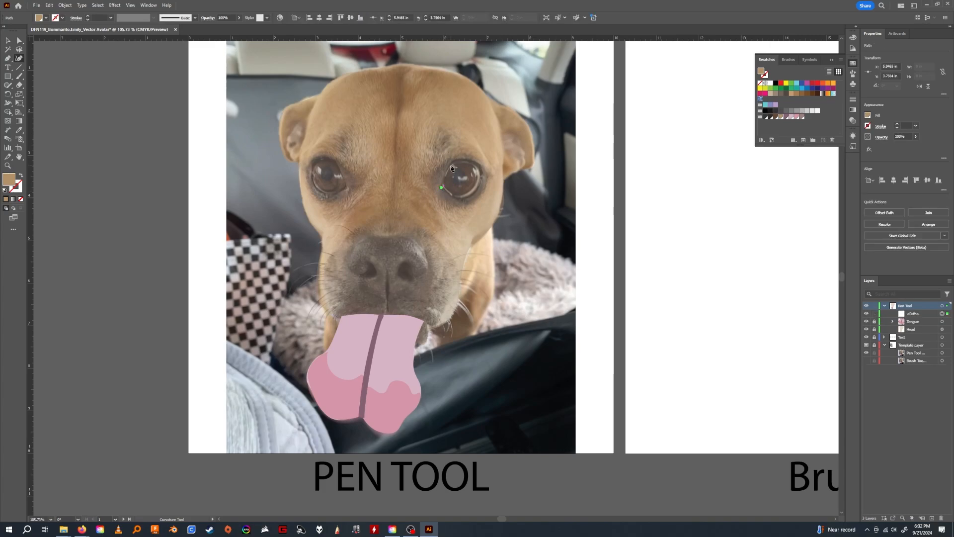
pyautogui.click(466, 159)
pyautogui.click(482, 166)
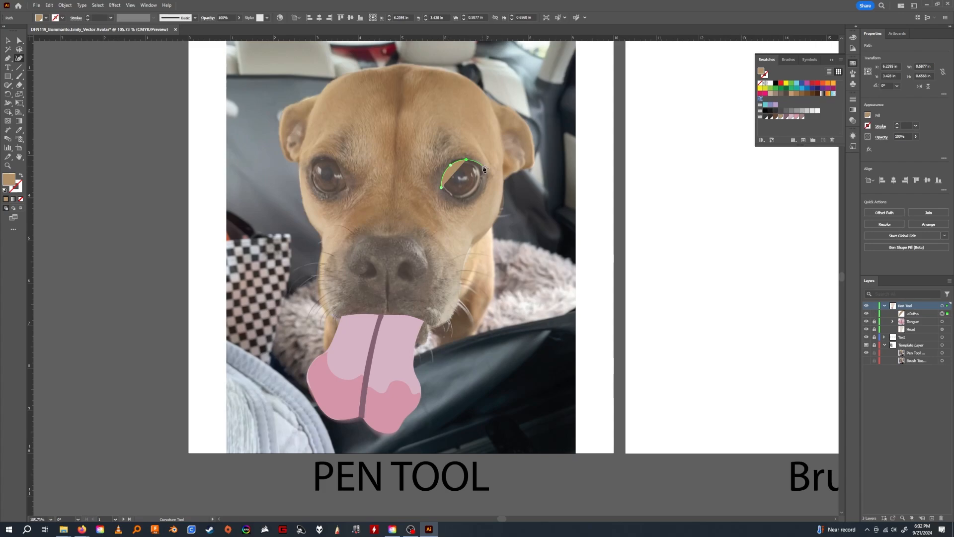
pyautogui.click(480, 186)
pyautogui.click(462, 197)
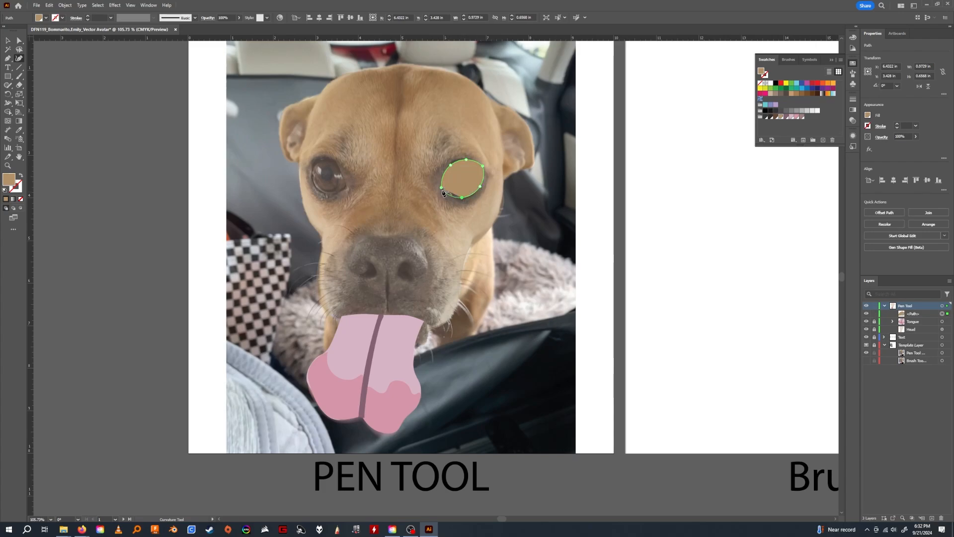
pyautogui.click(442, 187)
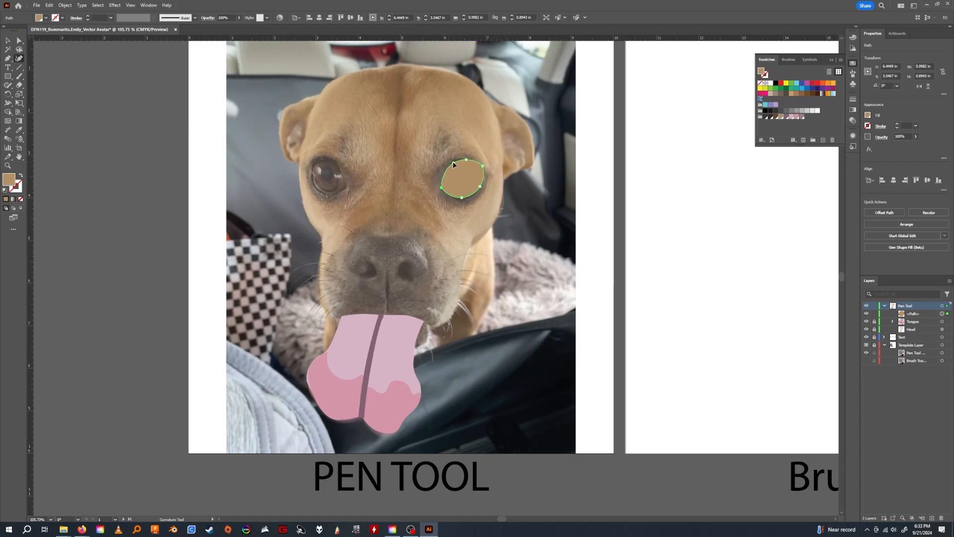
pyautogui.click(452, 163)
# Trace the dog's eye on the photo's left side as a closed curved path about 0.88 in wide and 0.89 in high, refining its upper inner curve.
pyautogui.click(347, 188)
pyautogui.click(336, 160)
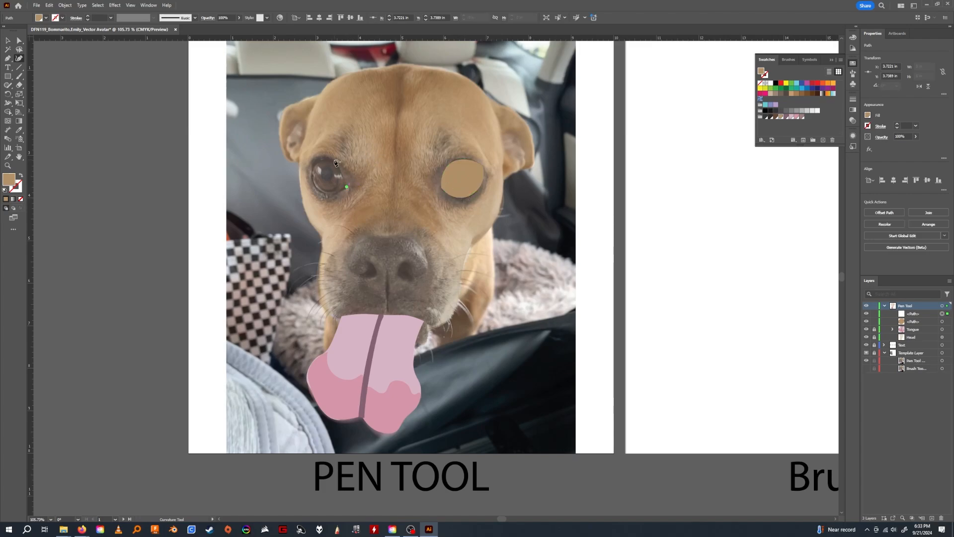
pyautogui.click(316, 158)
pyautogui.click(309, 169)
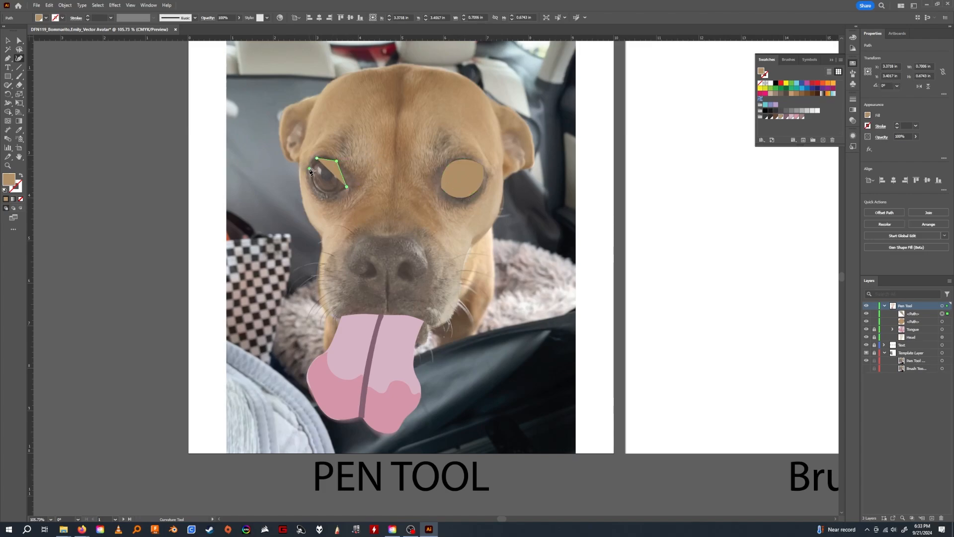
pyautogui.click(315, 186)
pyautogui.click(331, 194)
pyautogui.click(347, 188)
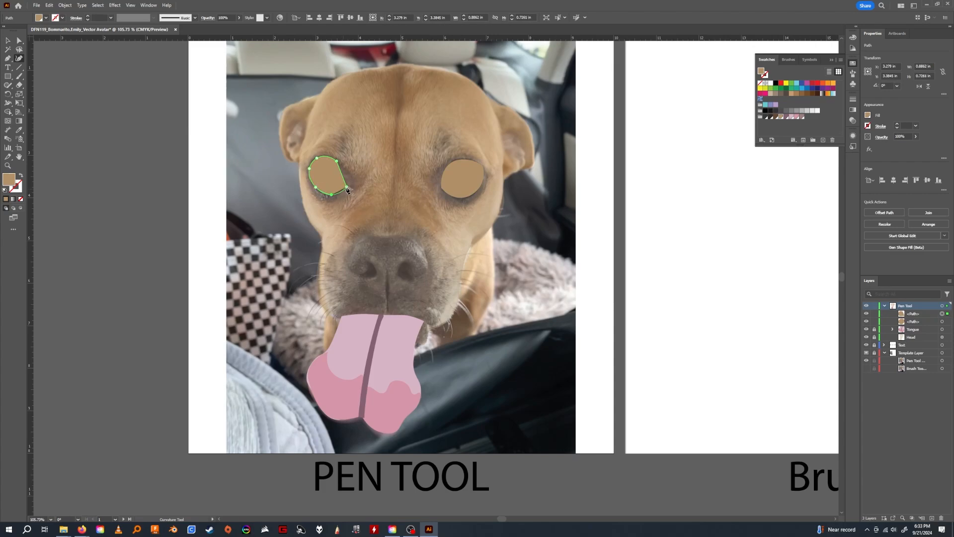
pyautogui.click(347, 188)
pyautogui.moveTo(338, 164)
pyautogui.mouseDown()
pyautogui.moveTo(337, 178)
pyautogui.moveTo(332, 159)
pyautogui.mouseUp()
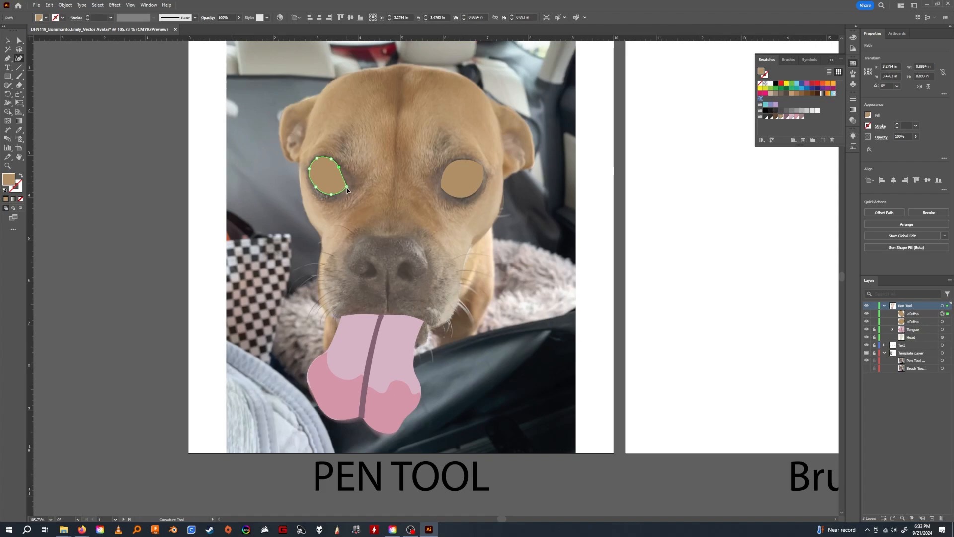
# Set the opacity of both eye paths to 36% and deselect them.
pyautogui.click(8, 40)
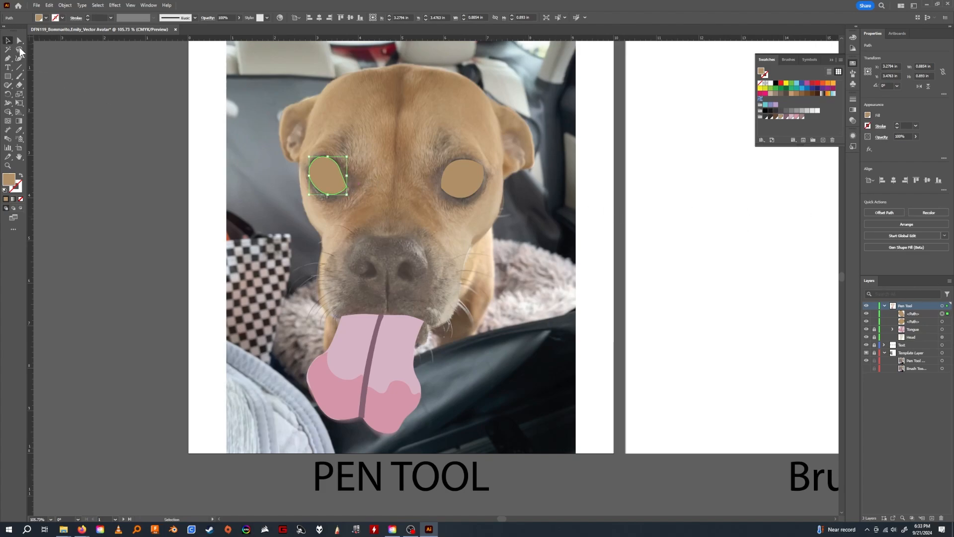
pyautogui.keyDown('shift'); pyautogui.click(464, 181); pyautogui.keyUp('shift')
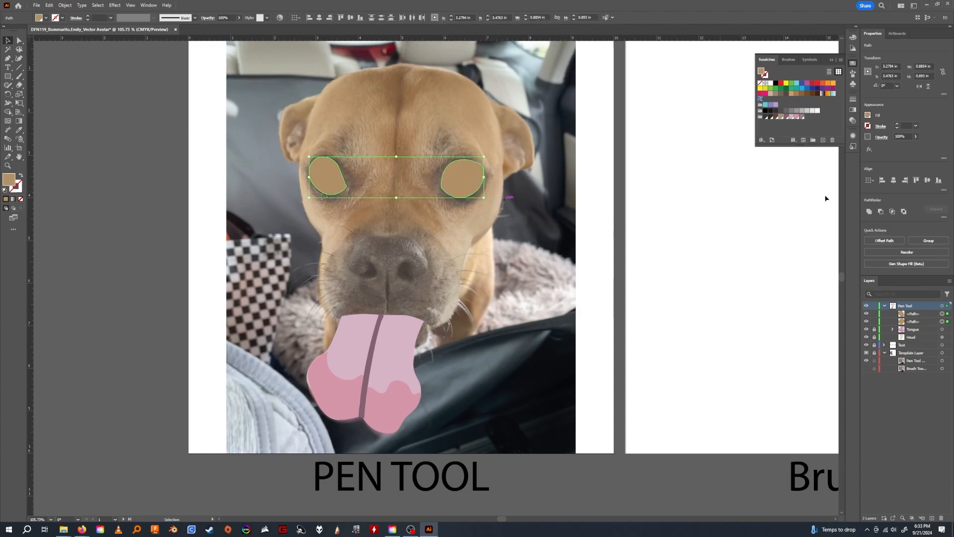
pyautogui.click(915, 136)
pyautogui.moveTo(898, 145); pyautogui.dragTo(896, 145)
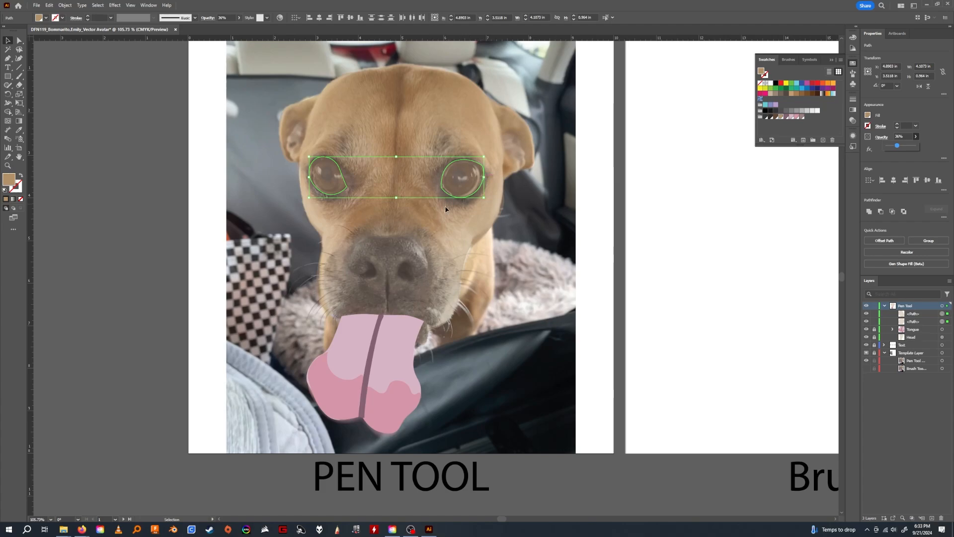
pyautogui.click(542, 298)
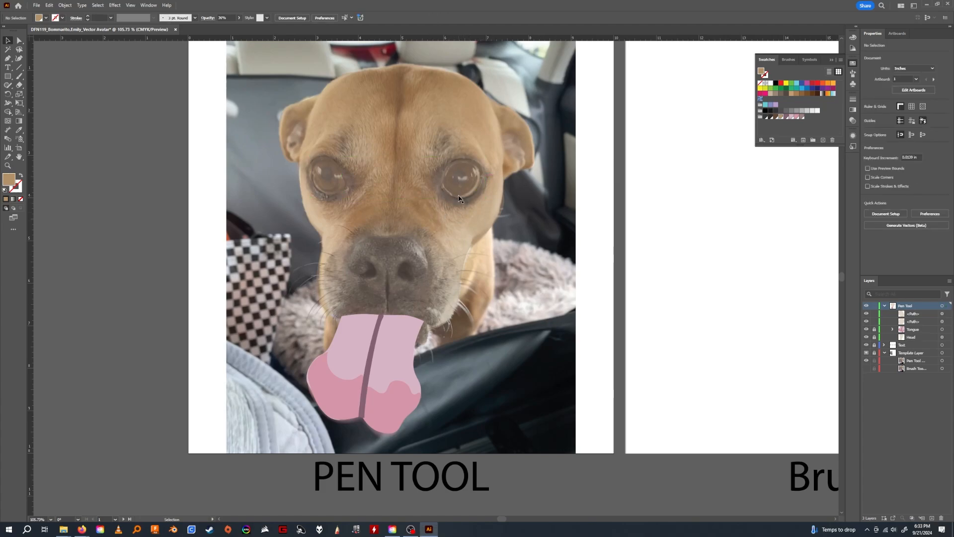
# Hide the Pen Tool layer and sample the dark gray-brown beside the inner edge of the photo's right-hand eye.
pyautogui.press('z')
pyautogui.moveTo(450, 182); pyautogui.dragTo(528, 183)
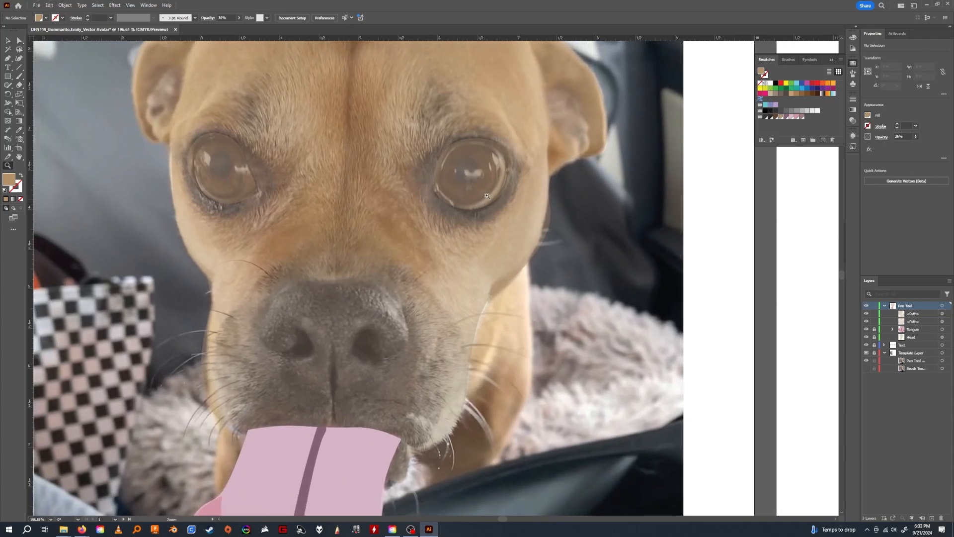
pyautogui.press('v')
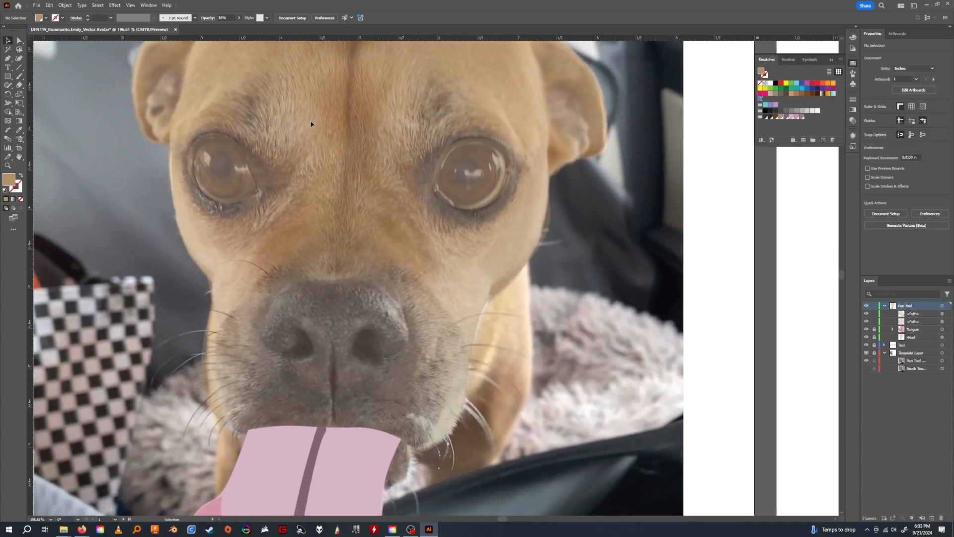
pyautogui.click(483, 163)
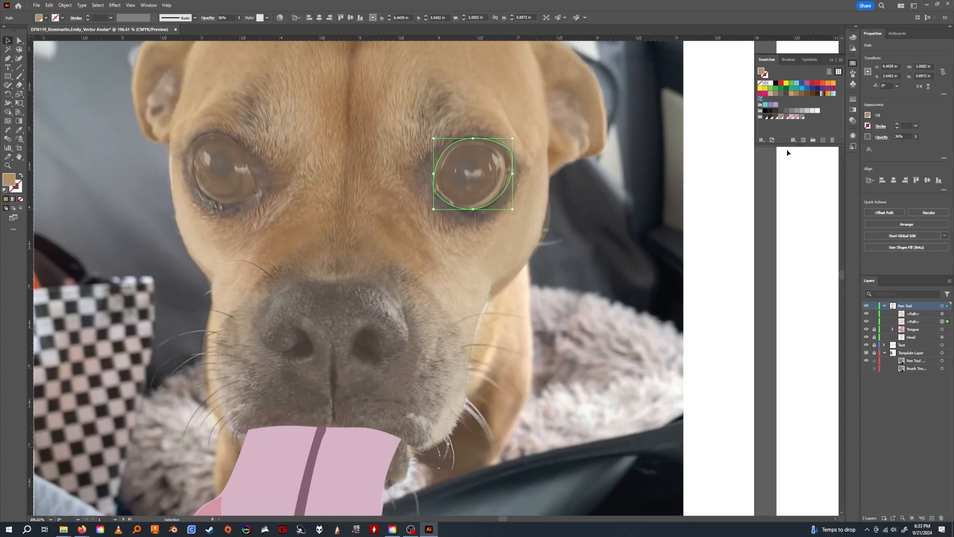
pyautogui.click(866, 306)
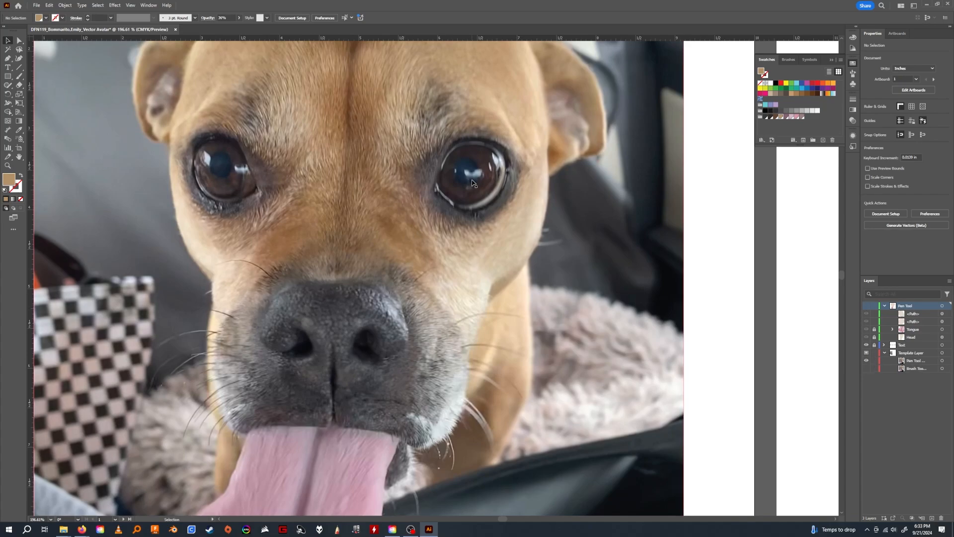
pyautogui.press('i')
pyautogui.click(438, 164)
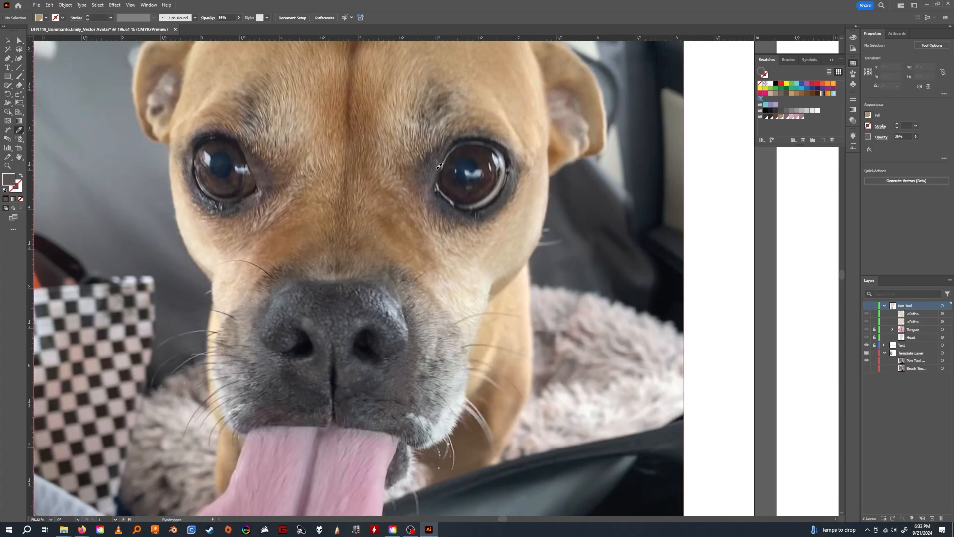
pyautogui.click(435, 170)
# Save the sampled color as a global process swatch C=62 M=60 Y=55 K=35 and place it in the dog's color group.
pyautogui.click(821, 141)
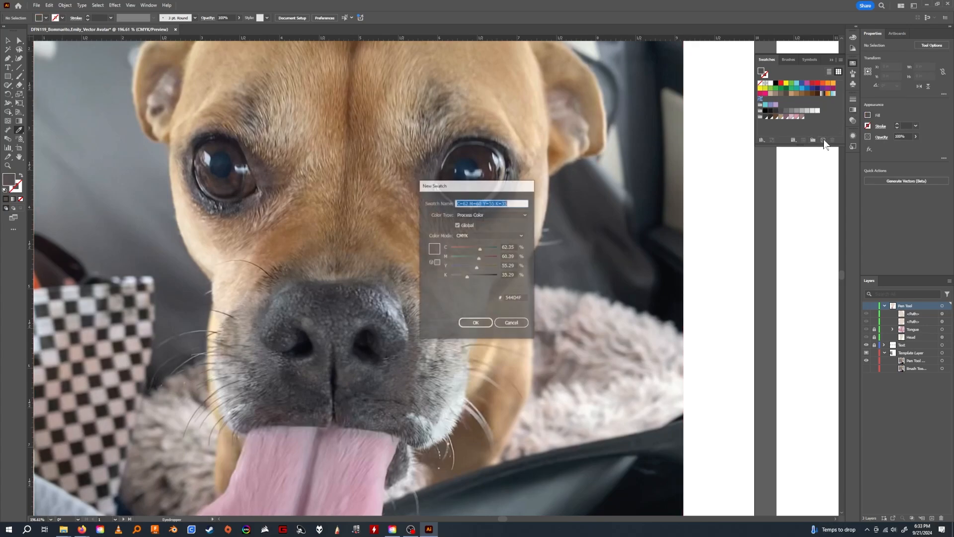
pyautogui.click(485, 321)
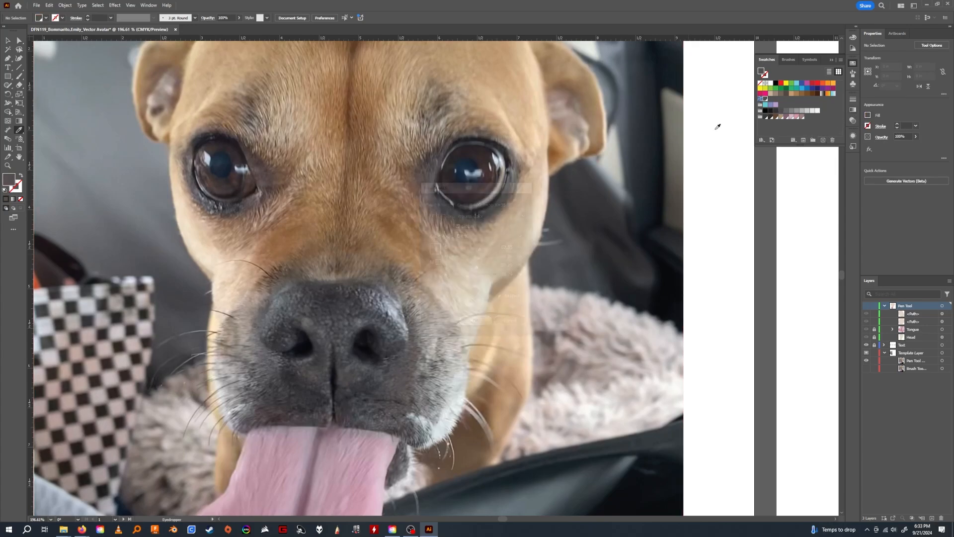
pyautogui.click(770, 123)
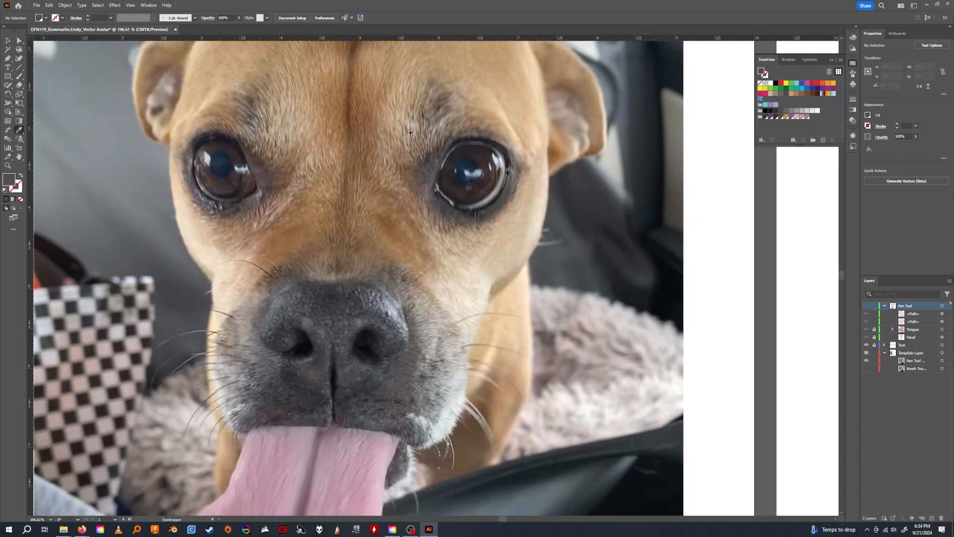
# Collapse the Template Layer's contents and show the Pen Tool layer again, with the Curvature Tool active.
pyautogui.click(19, 58)
pyautogui.click(874, 352)
pyautogui.click(883, 353)
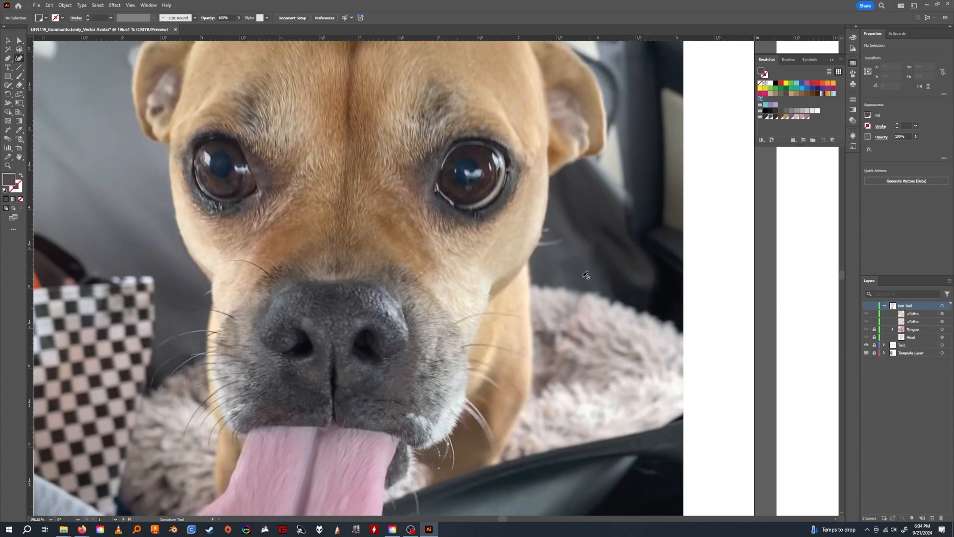
pyautogui.click(866, 306)
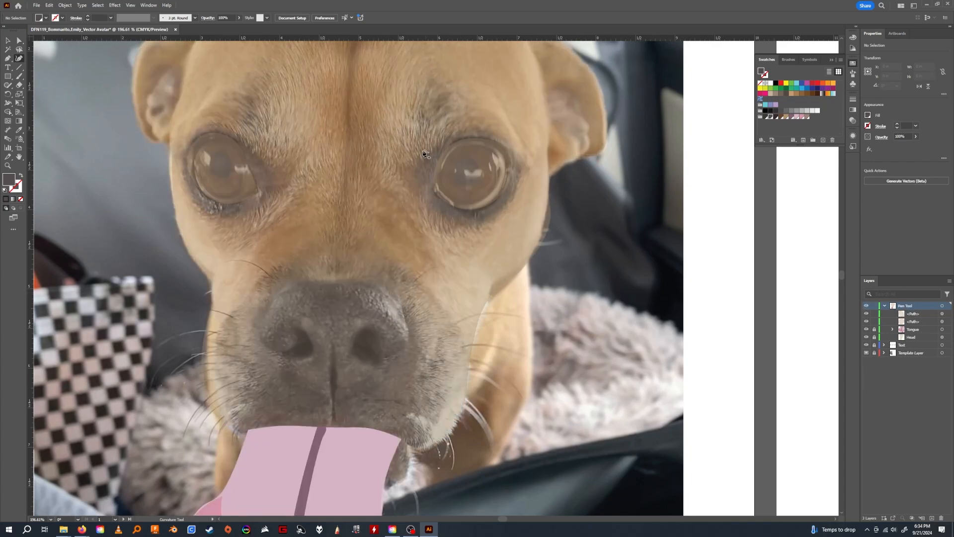
# Trace a closed dark rim around the photo's right-hand eye with the Curvature Tool, following the shadowed outer edge of the socket.
pyautogui.click(421, 195)
pyautogui.click(421, 162)
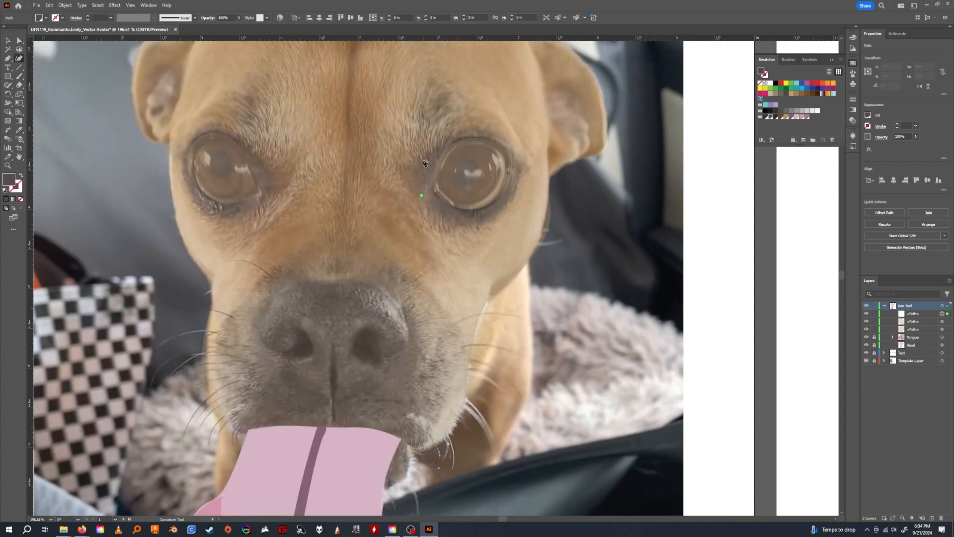
pyautogui.click(444, 147)
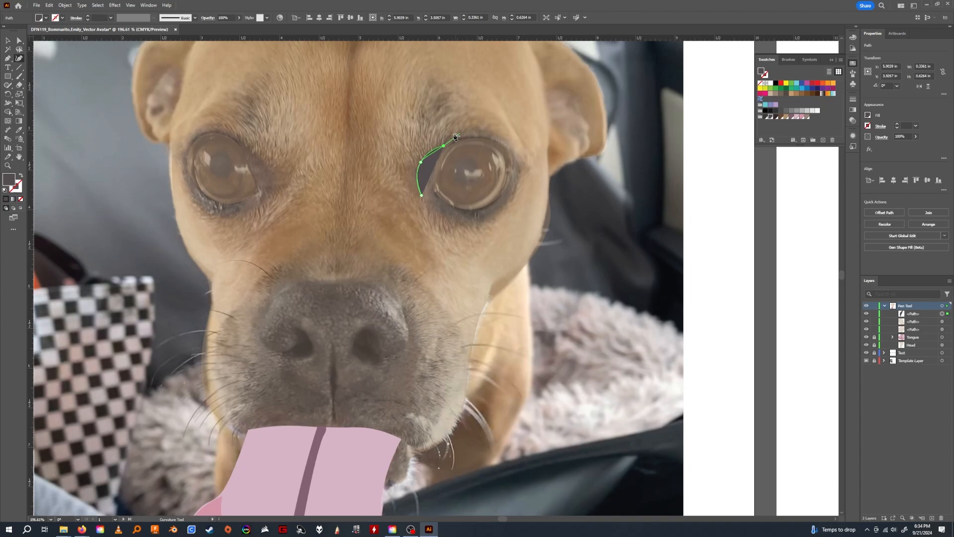
pyautogui.click(462, 135)
pyautogui.click(515, 147)
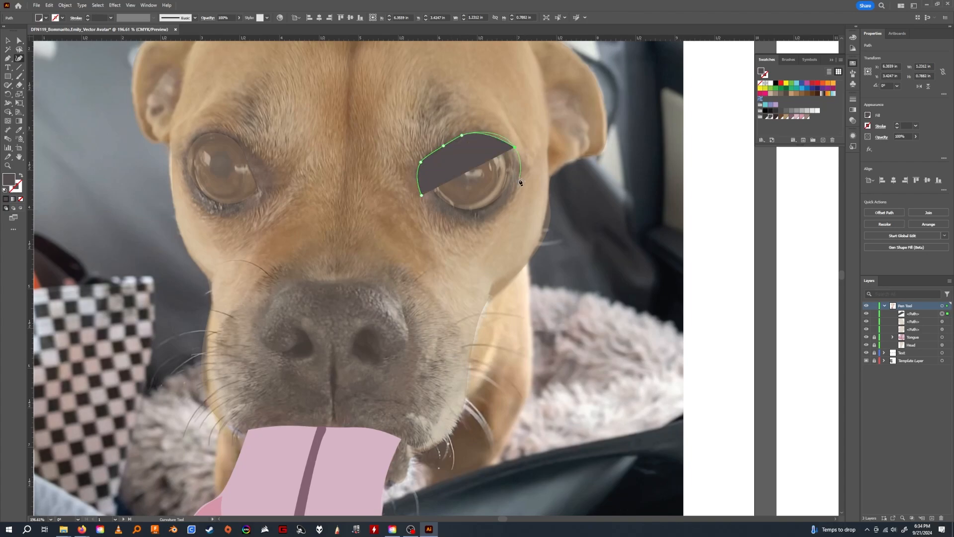
pyautogui.click(518, 183)
pyautogui.click(497, 213)
pyautogui.click(451, 222)
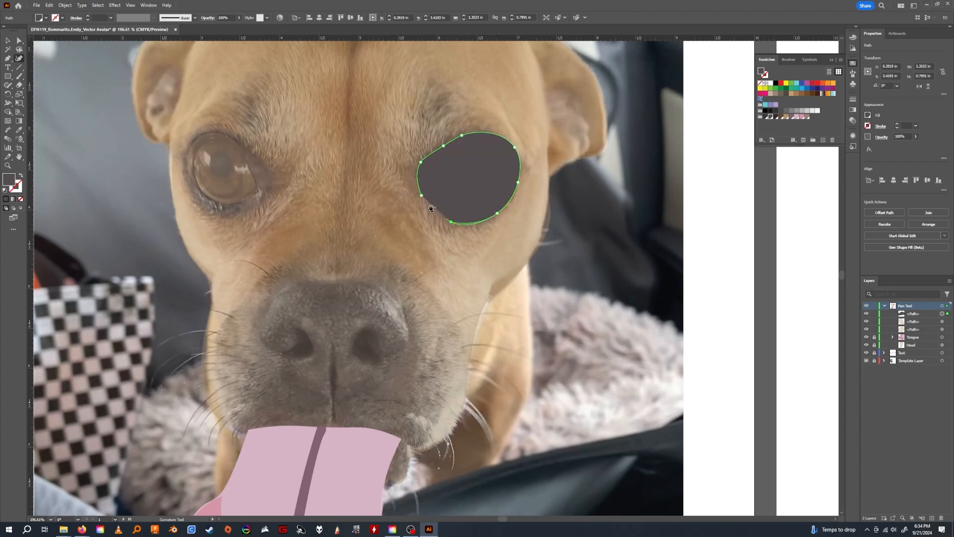
pyautogui.click(421, 195)
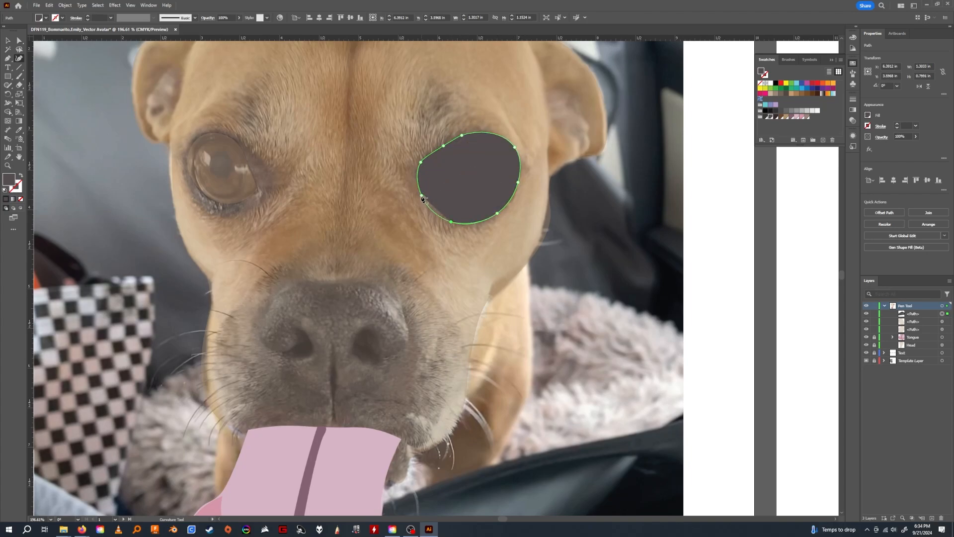
# Trace a matching closed dark rim around the photo's left-hand eye with the Curvature Tool, including the pointed inner corner.
pyautogui.click(271, 193)
pyautogui.click(250, 146)
pyautogui.click(205, 129)
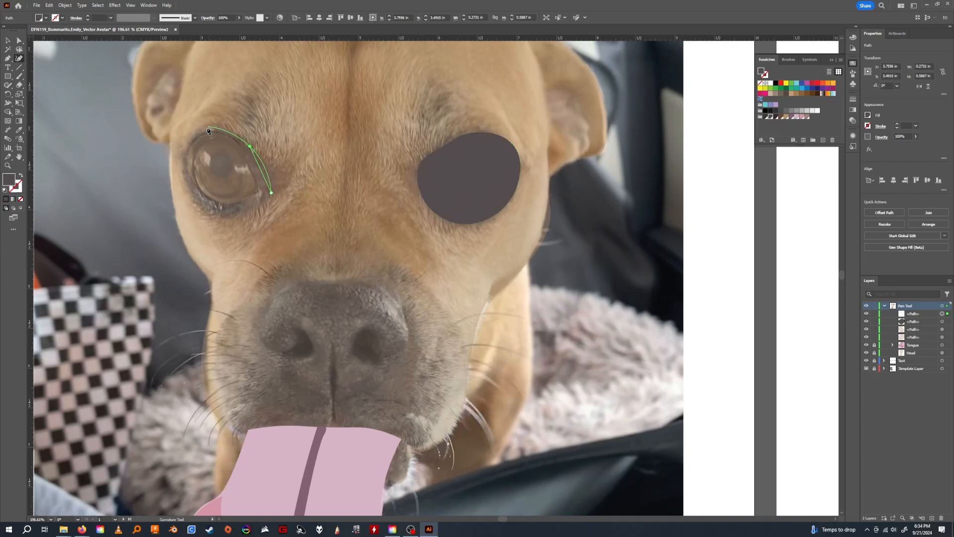
pyautogui.click(184, 151)
pyautogui.click(188, 185)
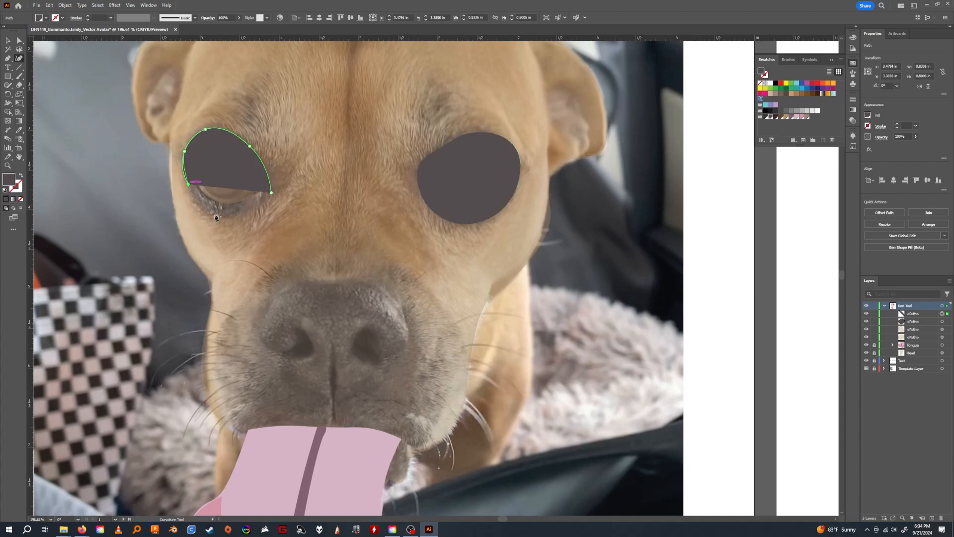
pyautogui.click(213, 215)
pyautogui.click(253, 205)
pyautogui.click(271, 193)
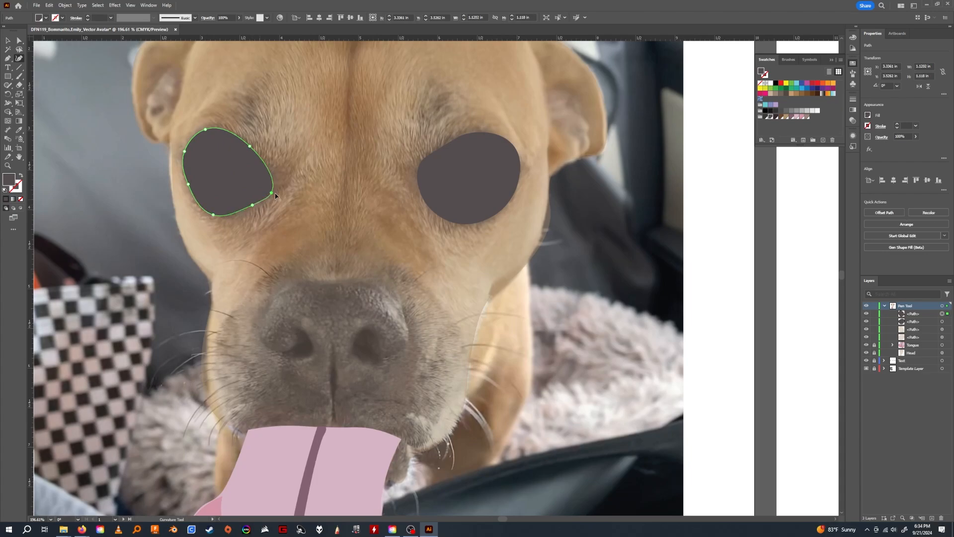
# Move both dark rim paths below the two eye paths in the Pen Tool layer's stacking order.
pyautogui.press('v')
pyautogui.click(918, 314)
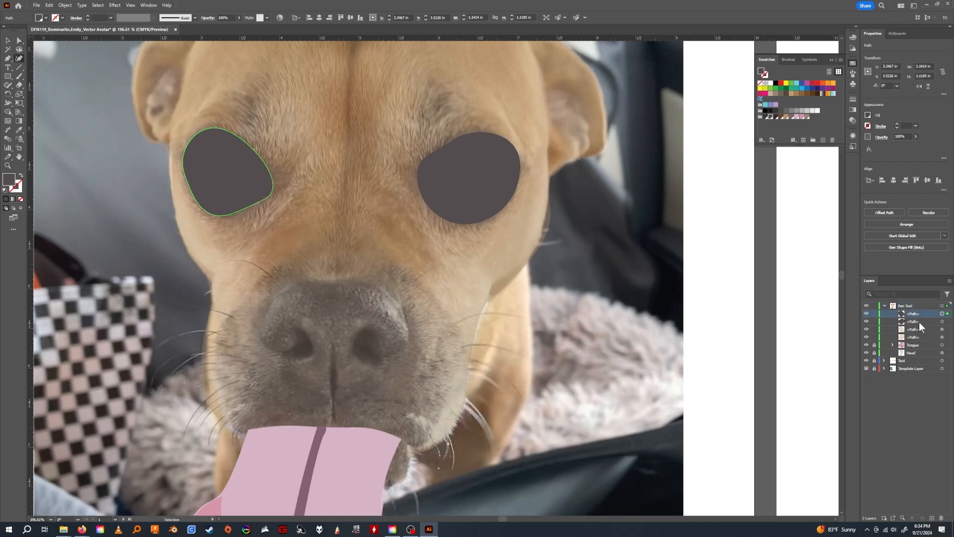
pyautogui.keyDown('shift'); pyautogui.click(917, 321); pyautogui.keyUp('shift')
pyautogui.moveTo(918, 321); pyautogui.dragTo(918, 341)
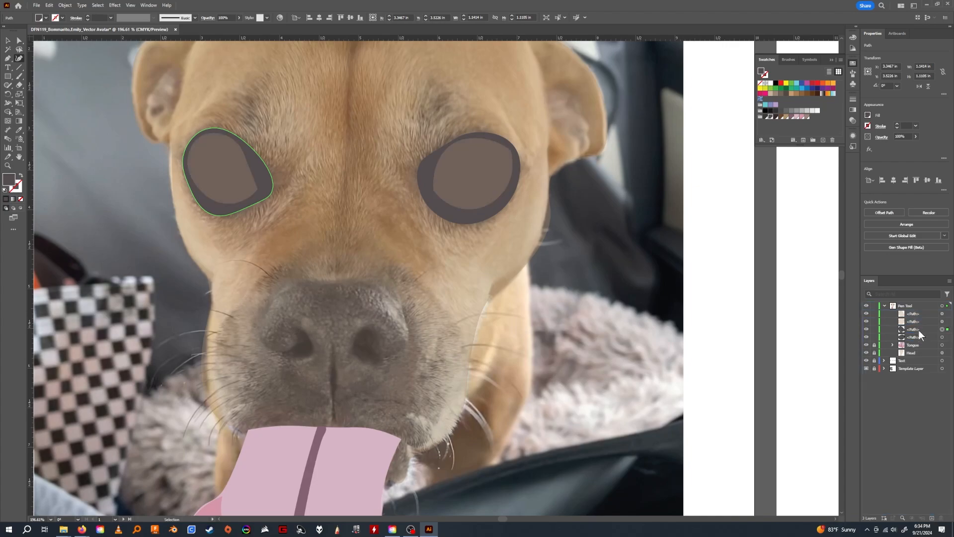
# Select both inner eye paths and set their opacity to 100%.
pyautogui.press('v')
pyautogui.click(224, 164)
pyautogui.keyDown('shift'); pyautogui.click(492, 178); pyautogui.keyUp('shift')
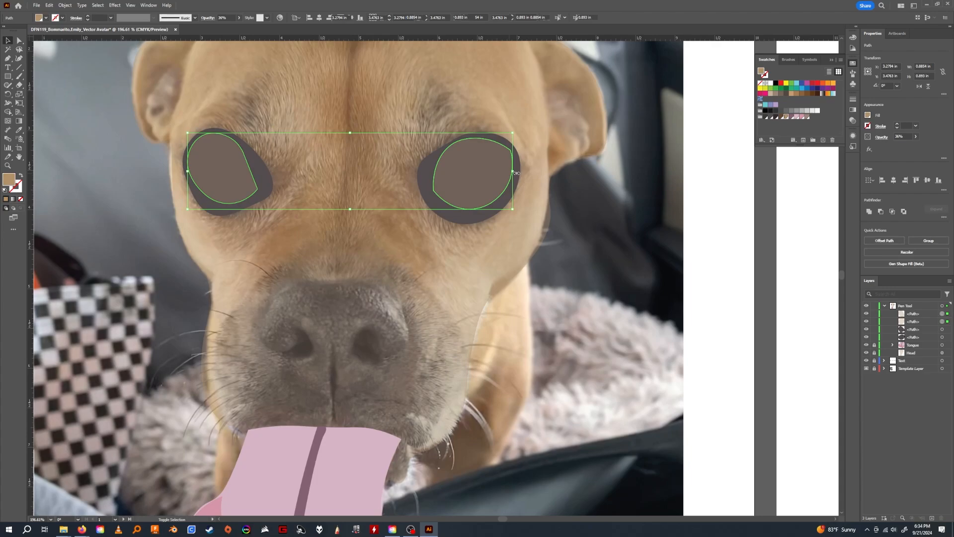
pyautogui.click(916, 136)
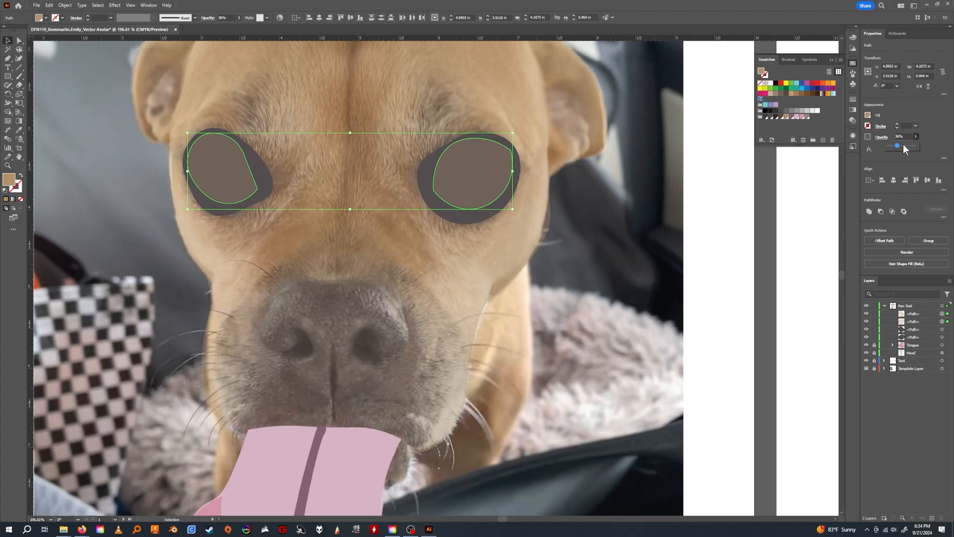
pyautogui.moveTo(902, 144); pyautogui.dragTo(934, 151)
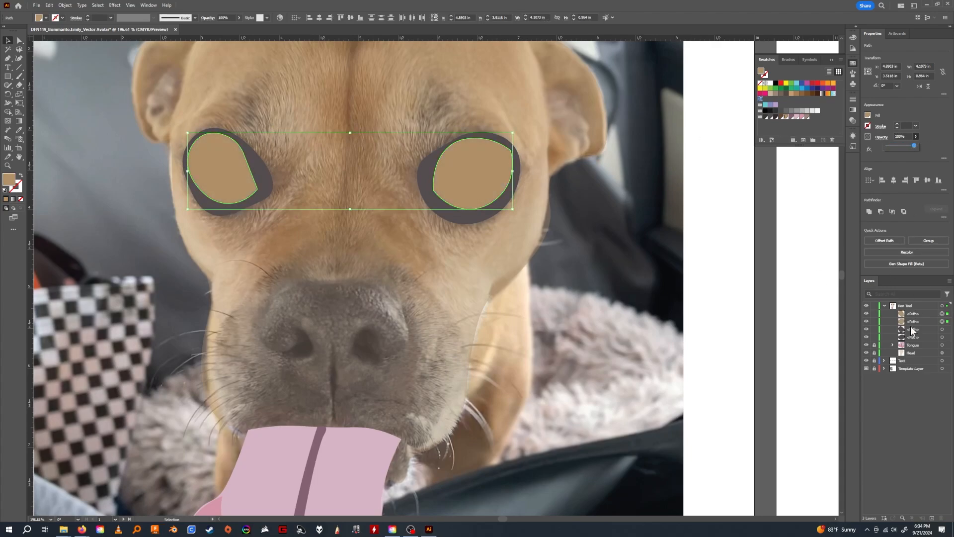
# Hide both dark rim paths while keeping the two inner eye paths visible.
pyautogui.moveTo(868, 329); pyautogui.dragTo(866, 341)
pyautogui.click(867, 322)
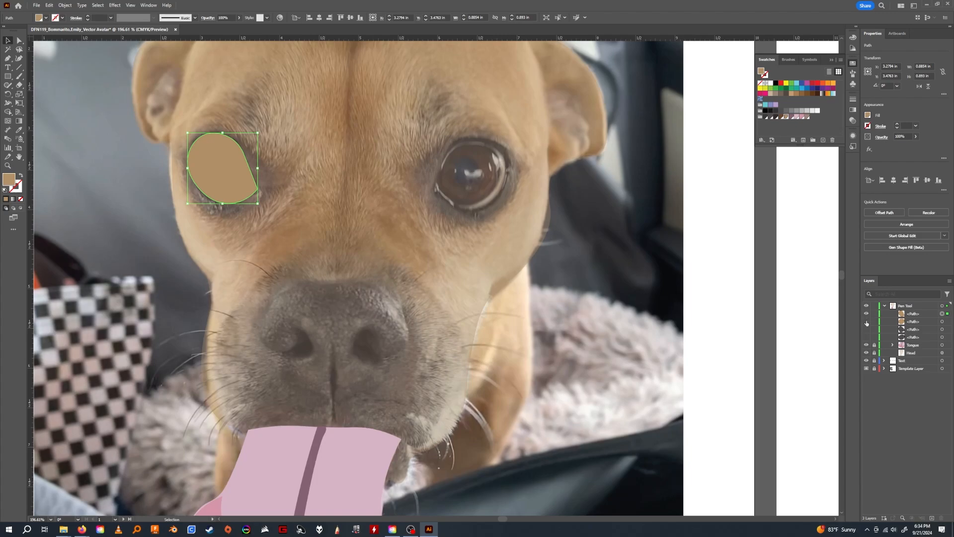
pyautogui.click(866, 322)
# Fill both inner eye paths with the near-white R=242 G=242 B=242 swatch.
pyautogui.click(917, 313)
pyautogui.keyDown('shift'); pyautogui.click(917, 323); pyautogui.keyUp('shift')
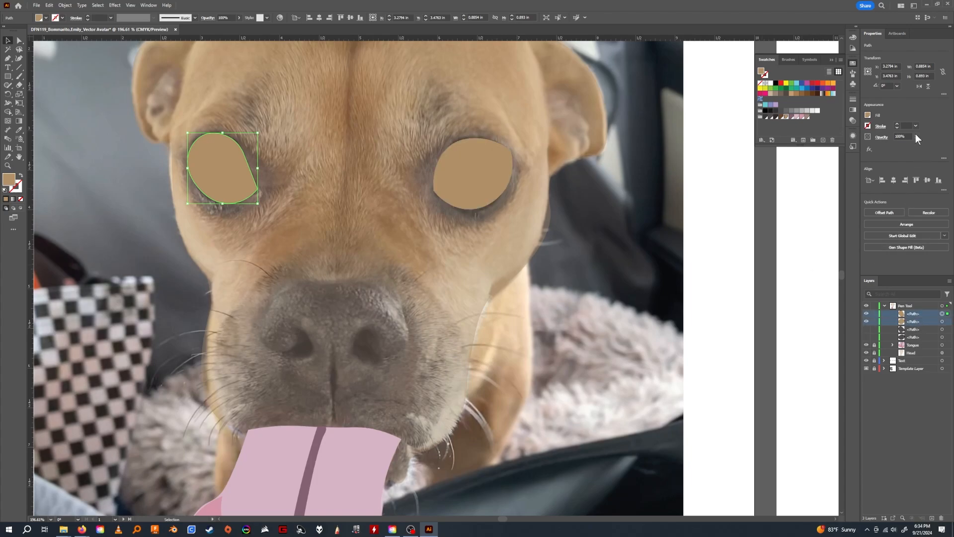
pyautogui.click(817, 115)
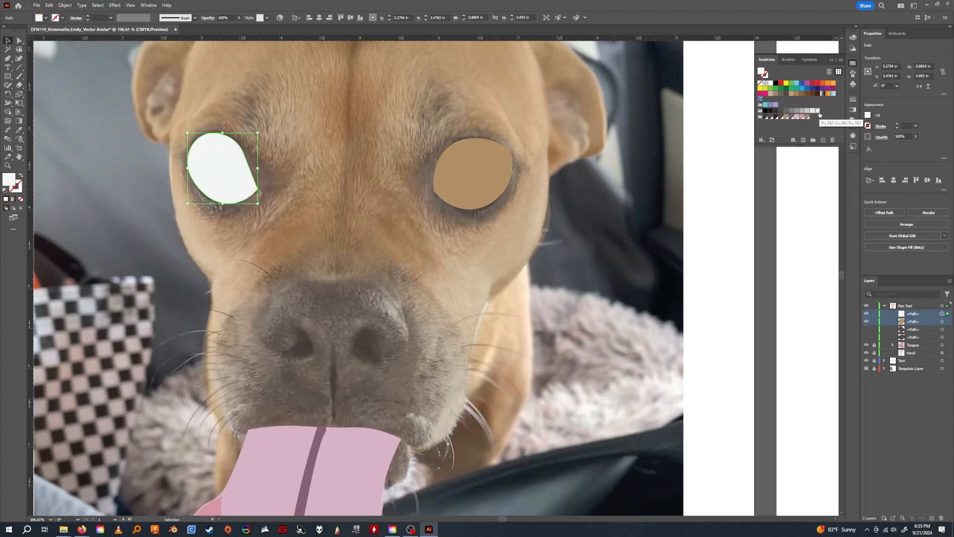
pyautogui.click(470, 167)
pyautogui.click(814, 111)
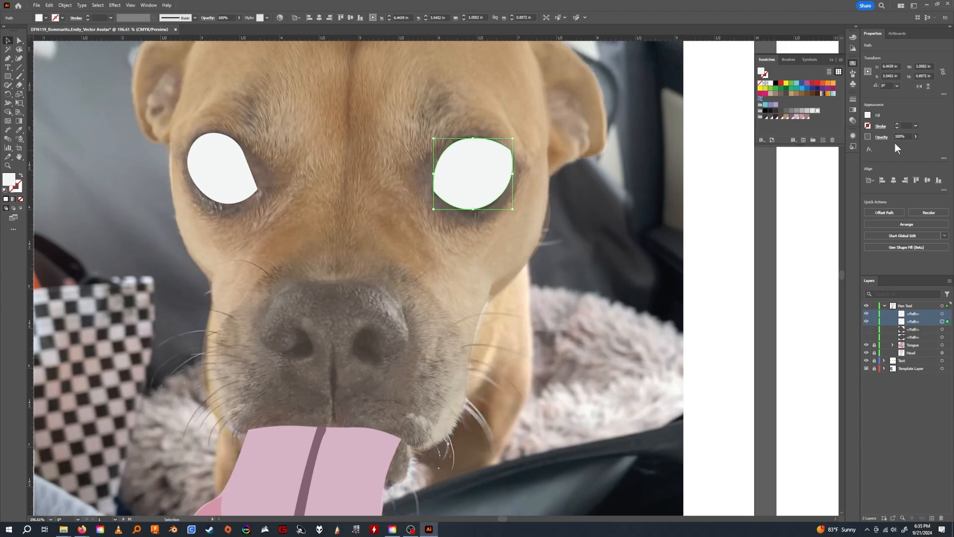
# Set the right-hand eye path's opacity to 43% and deselect it.
pyautogui.click(916, 136)
pyautogui.moveTo(918, 146); pyautogui.dragTo(899, 145)
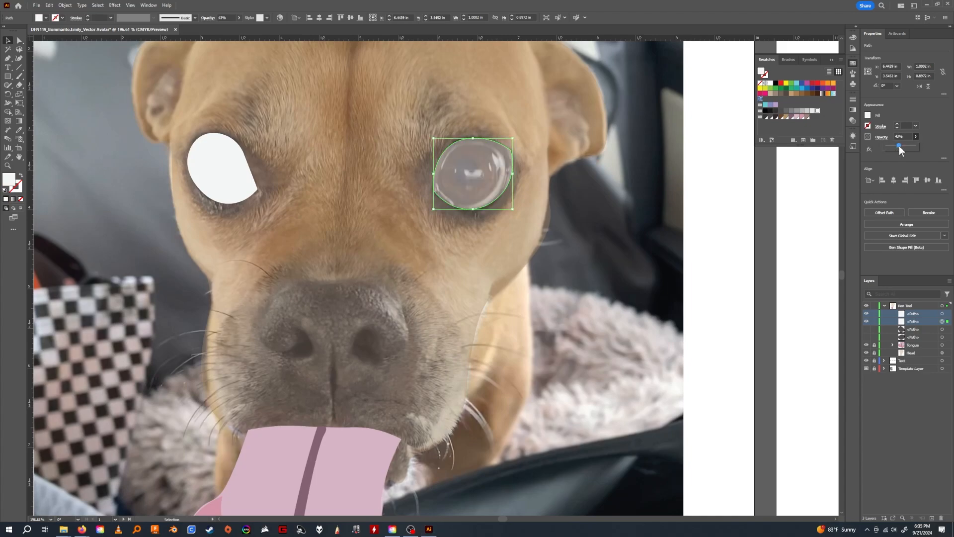
pyautogui.click(529, 126)
# Reshape the right-hand eye path with Direct Selection, pulling its anchor points inward to fit the eyeball in the photo.
pyautogui.press('z')
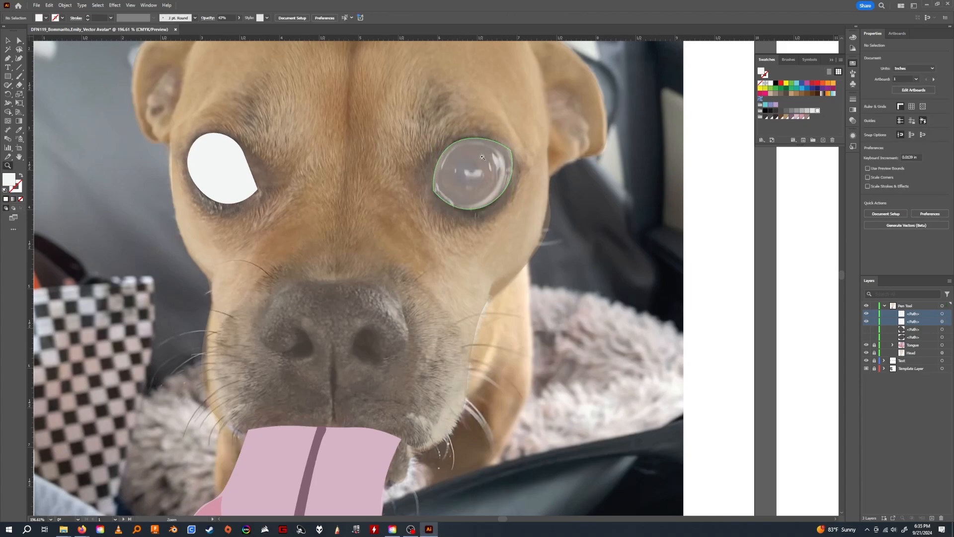
pyautogui.moveTo(480, 155); pyautogui.dragTo(546, 157)
pyautogui.click(19, 40)
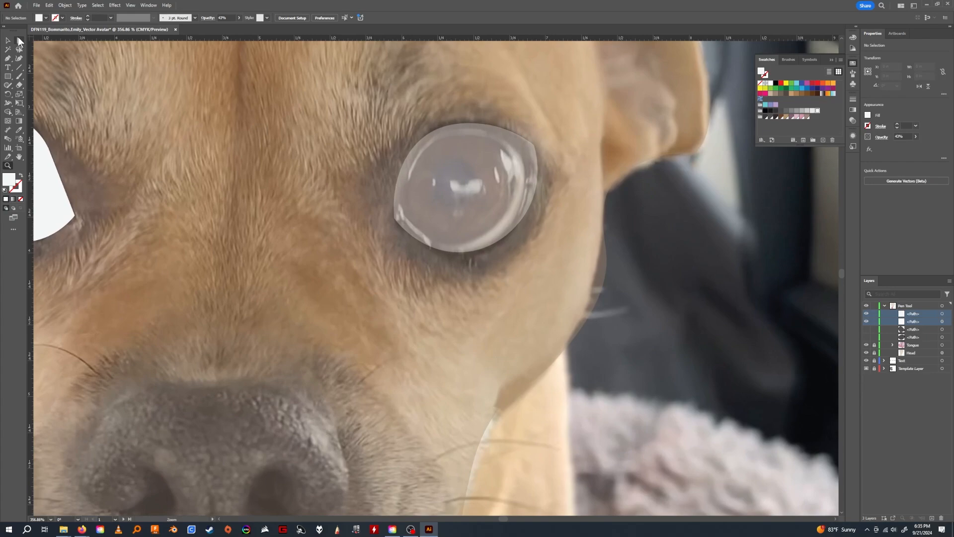
pyautogui.click(459, 140)
pyautogui.moveTo(430, 132); pyautogui.dragTo(477, 129)
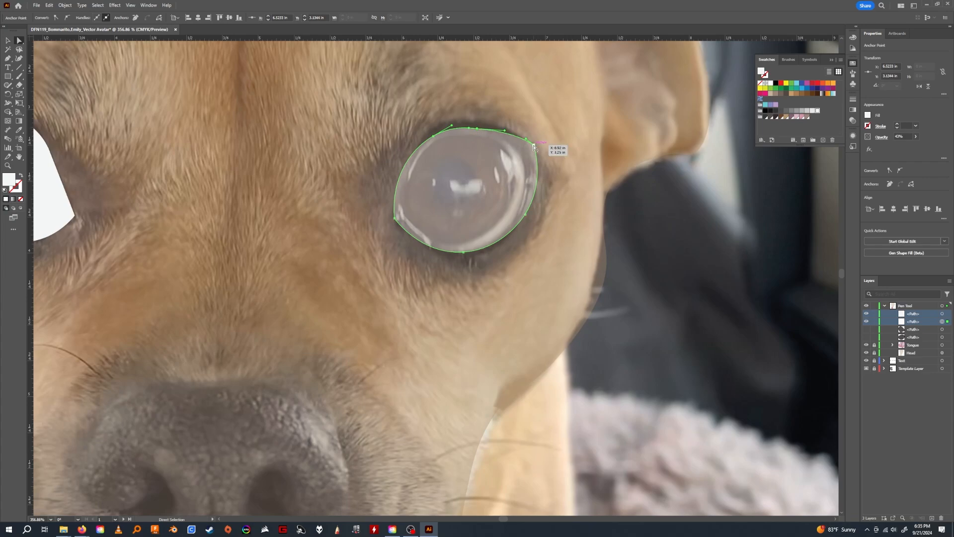
pyautogui.moveTo(534, 146); pyautogui.dragTo(520, 151)
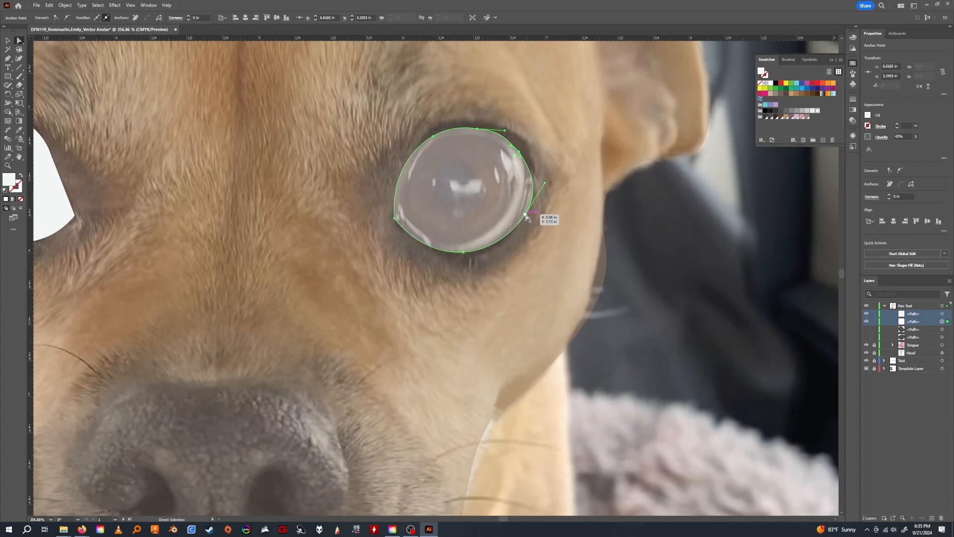
pyautogui.moveTo(526, 216); pyautogui.dragTo(516, 211)
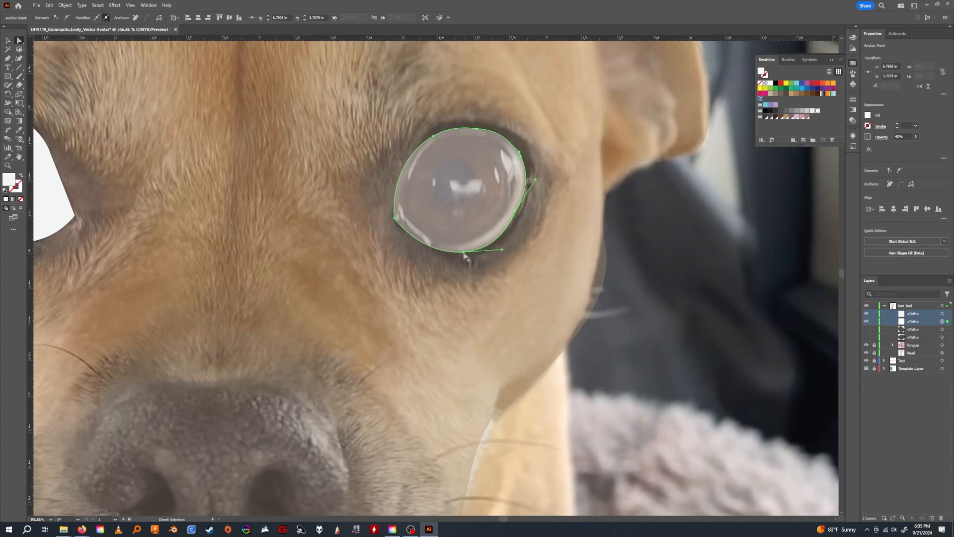
pyautogui.moveTo(464, 255); pyautogui.dragTo(467, 250)
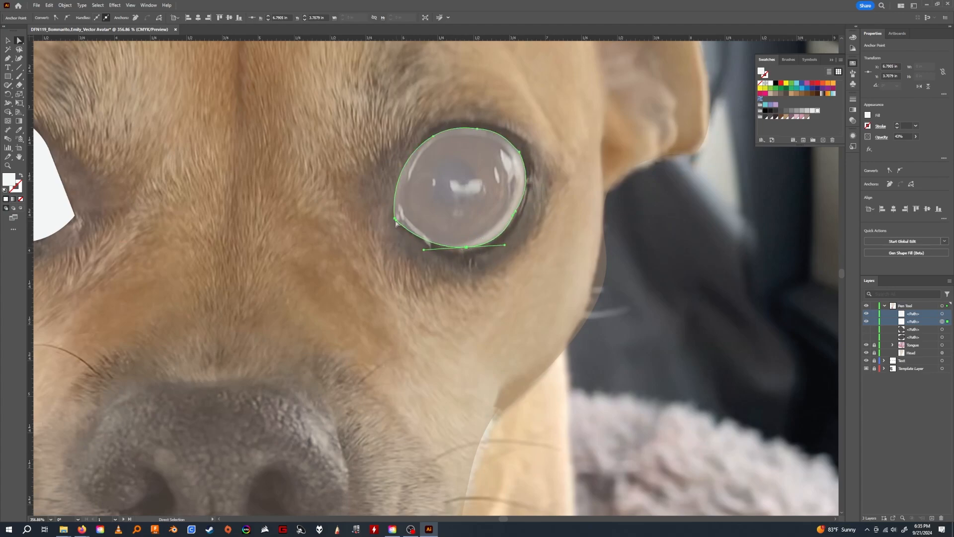
pyautogui.moveTo(396, 224); pyautogui.dragTo(400, 218)
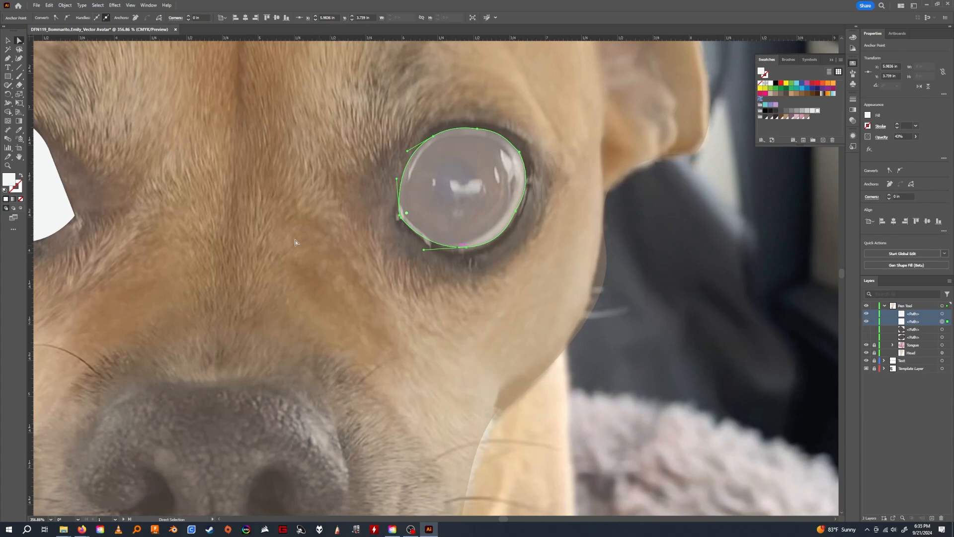
# Set the reshaped right-hand eye path's opacity to 100%.
pyautogui.hscroll(-6, 512, 220)
pyautogui.click(914, 315)
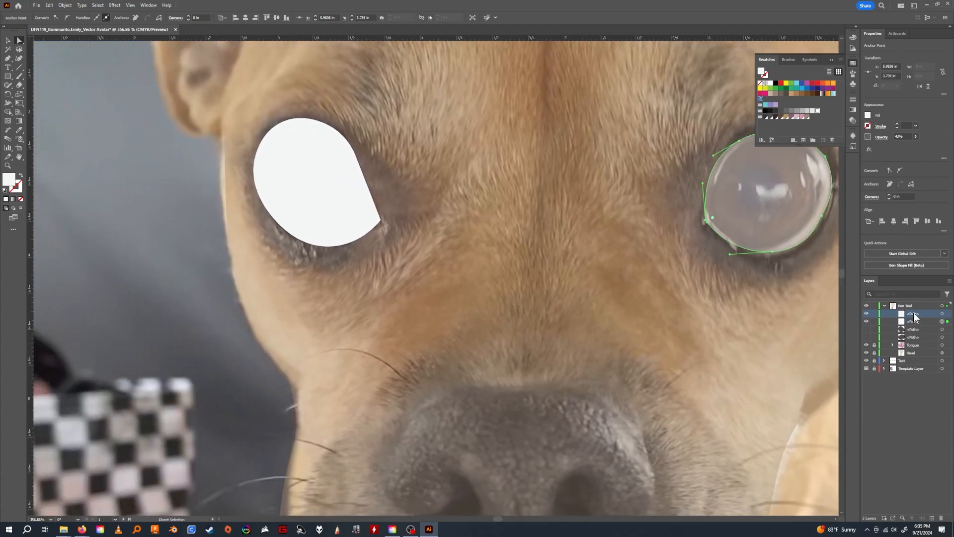
pyautogui.click(916, 137)
pyautogui.moveTo(899, 145); pyautogui.dragTo(928, 144)
pyautogui.click(921, 322)
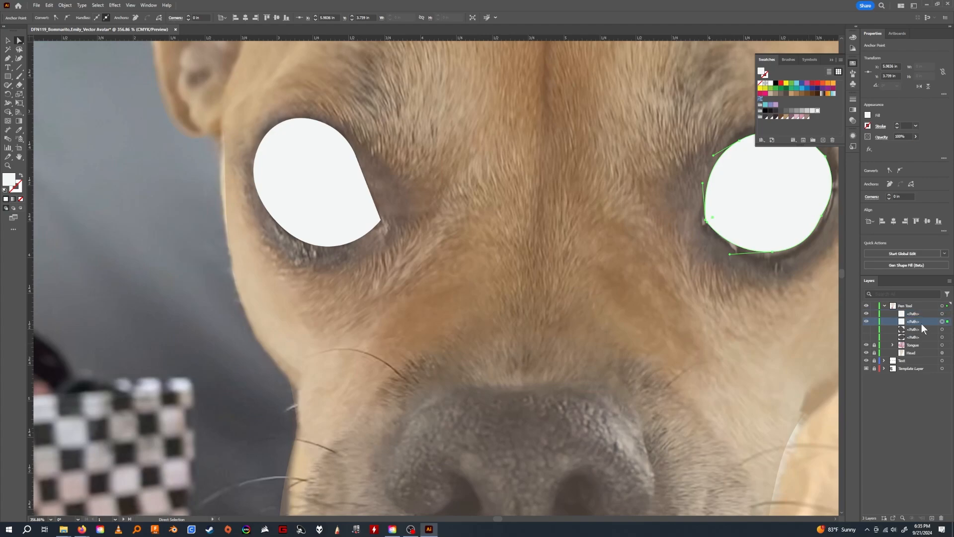
# Select the left-hand eye path and set its opacity to 19%.
pyautogui.click(915, 391)
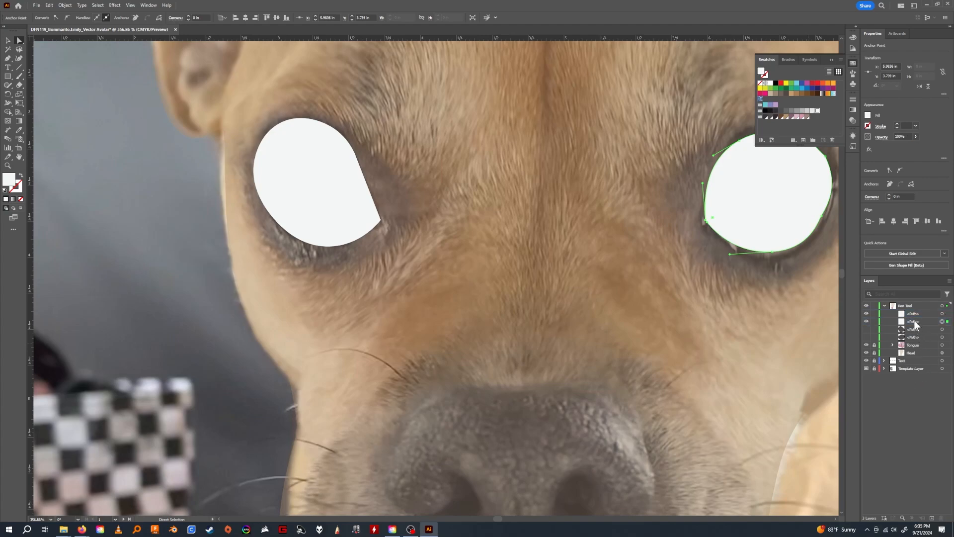
pyautogui.press('v')
pyautogui.click(302, 195)
pyautogui.click(916, 137)
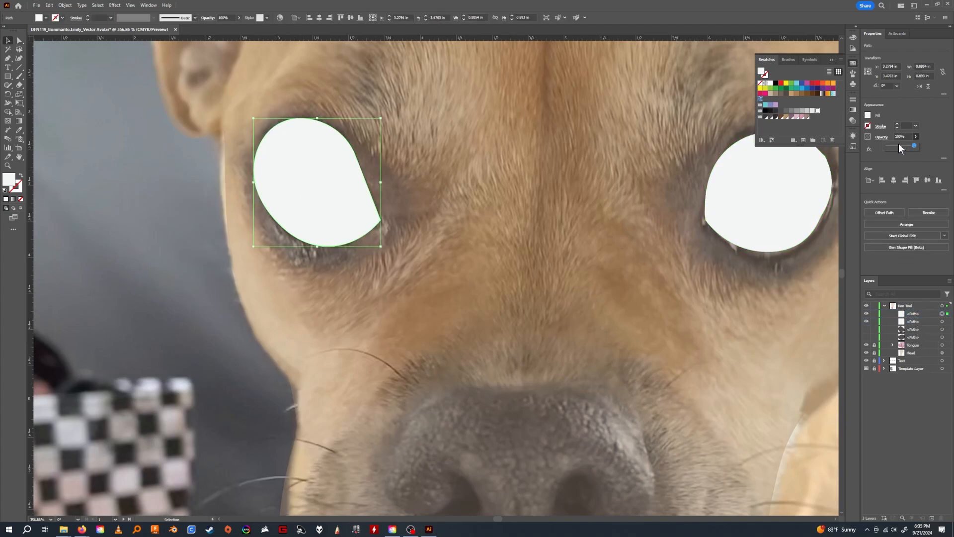
pyautogui.moveTo(898, 144); pyautogui.dragTo(893, 145)
# Move the left-hand eye path's outer and lower anchor points inward and adjust the outer curve's handle to follow the eyeball.
pyautogui.click(19, 40)
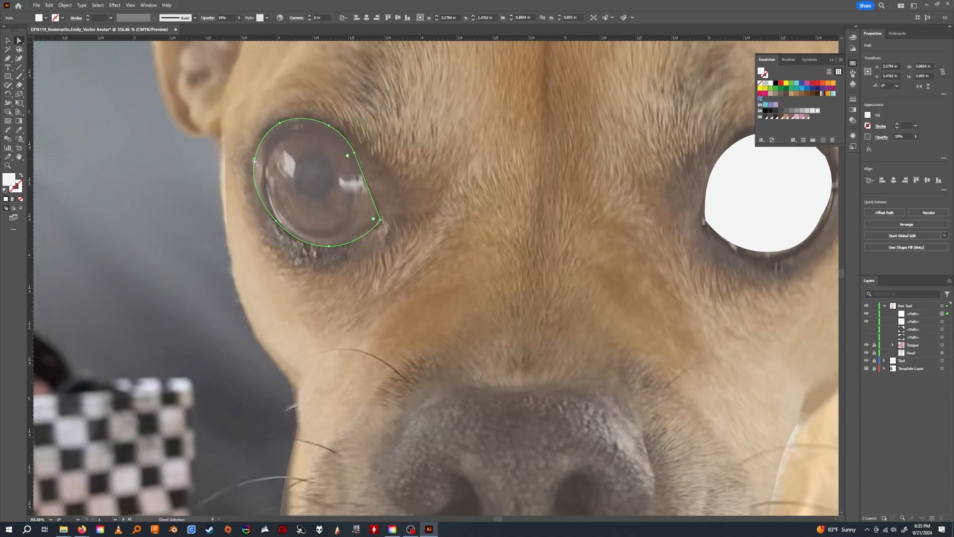
pyautogui.moveTo(254, 160)
pyautogui.mouseDown()
pyautogui.moveTo(283, 188)
pyautogui.moveTo(265, 175)
pyautogui.mouseUp()
pyautogui.moveTo(276, 225); pyautogui.dragTo(282, 228)
pyautogui.click(265, 211)
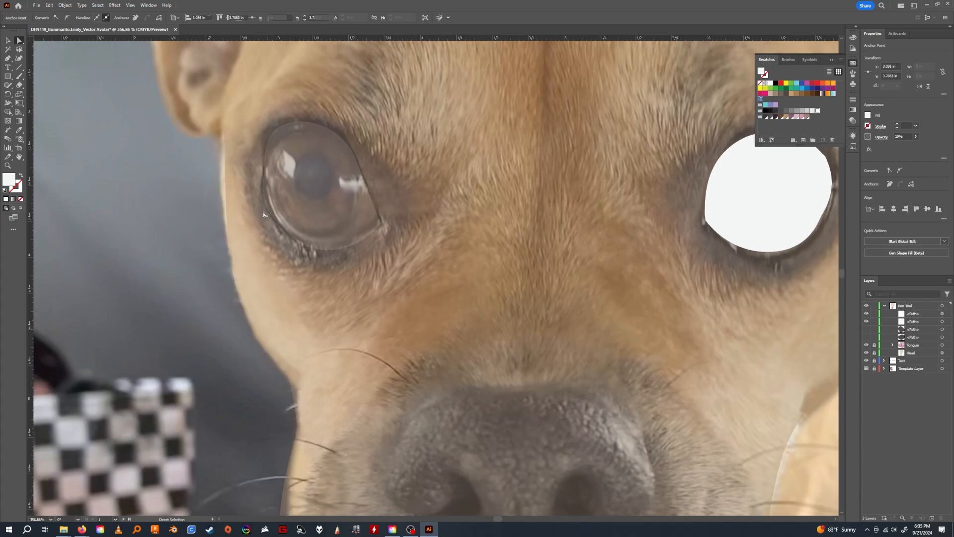
pyautogui.click(271, 191)
pyautogui.click(264, 175)
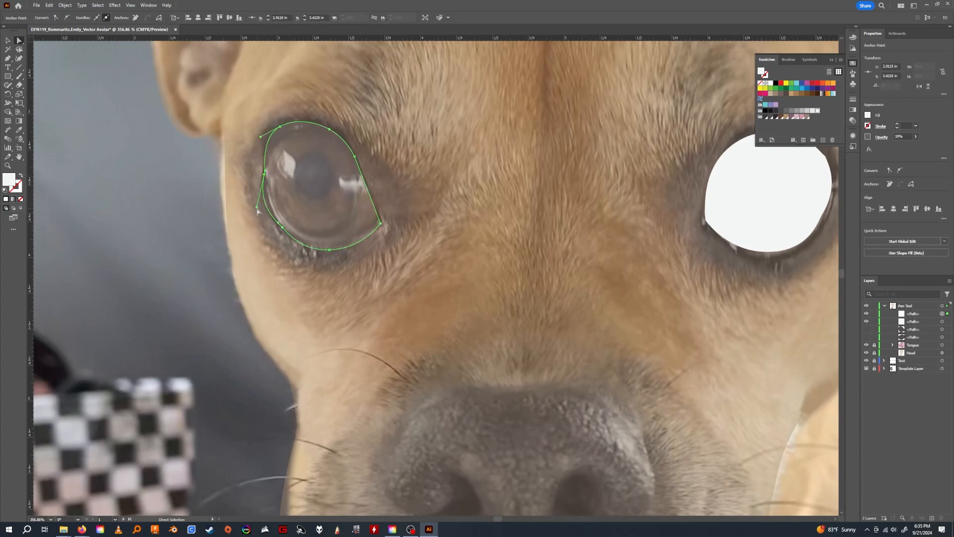
pyautogui.moveTo(257, 209); pyautogui.dragTo(268, 211)
pyautogui.click(283, 228)
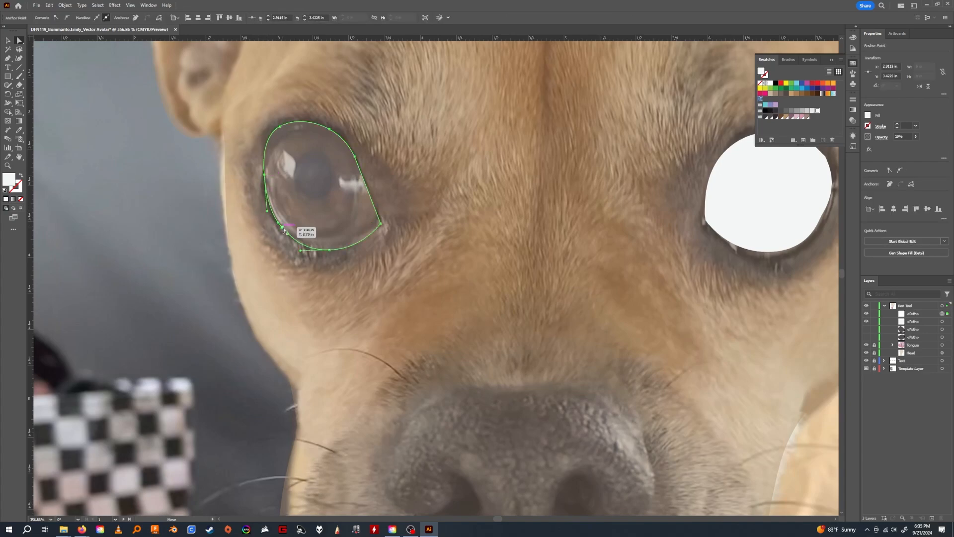
pyautogui.click(328, 251)
pyautogui.moveTo(329, 251); pyautogui.dragTo(327, 242)
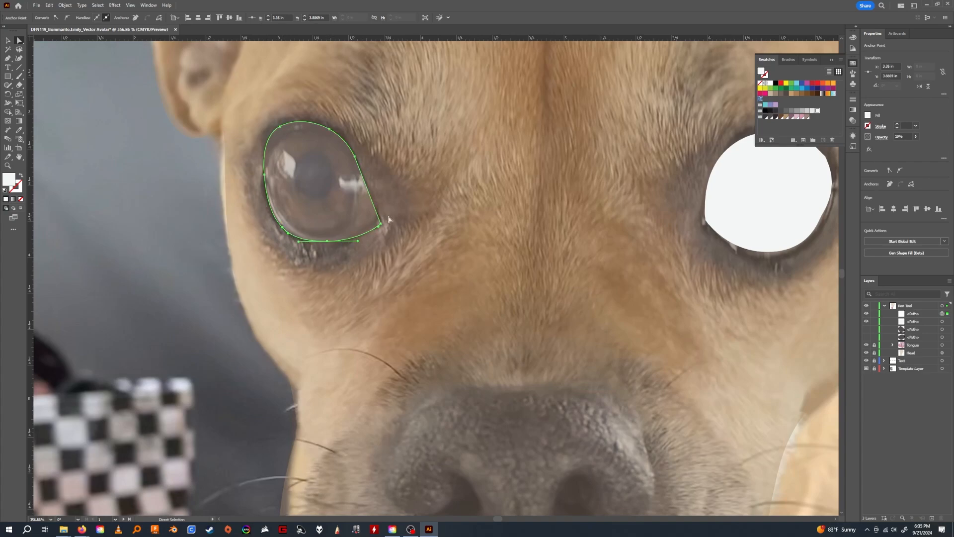
# Lower the left-hand eye path's top anchor points to the eyeball's edge and nudge its inner corner point upward.
pyautogui.click(381, 225)
pyautogui.moveTo(278, 127); pyautogui.dragTo(326, 133)
pyautogui.click(329, 130)
pyautogui.moveTo(382, 225)
pyautogui.mouseDown()
pyautogui.moveTo(341, 217)
pyautogui.moveTo(379, 220)
pyautogui.mouseUp()
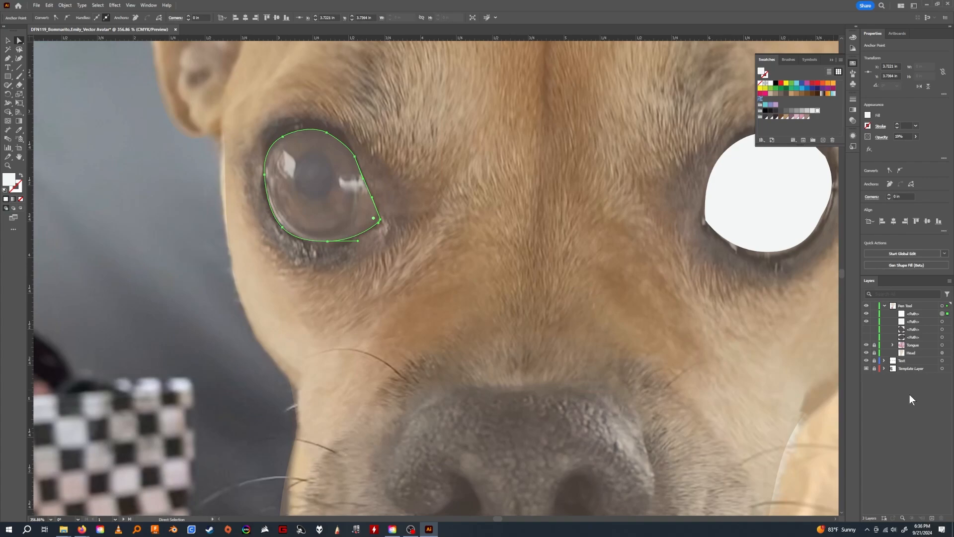
# Set the left-hand eye path's opacity to 25%.
pyautogui.click(6, 43)
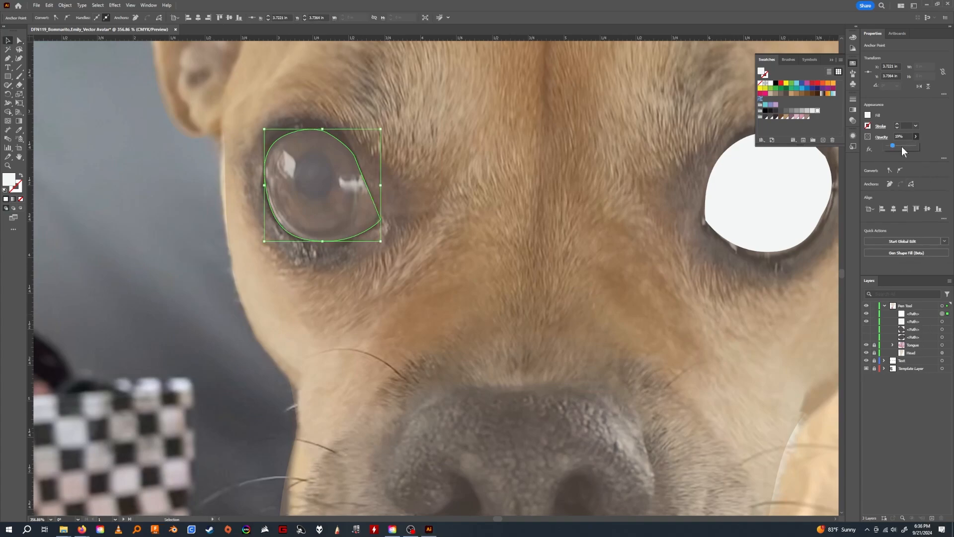
pyautogui.click(917, 322)
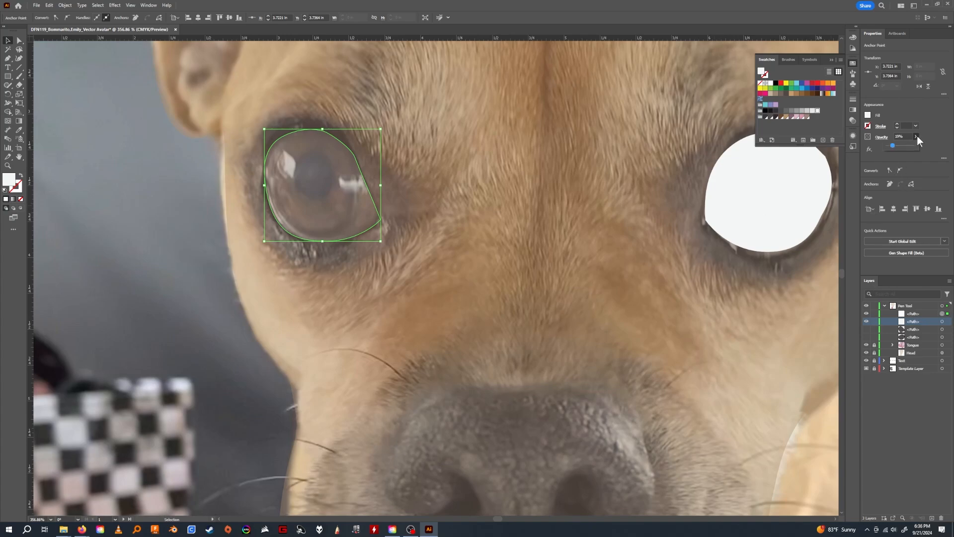
pyautogui.moveTo(893, 145); pyautogui.dragTo(894, 147)
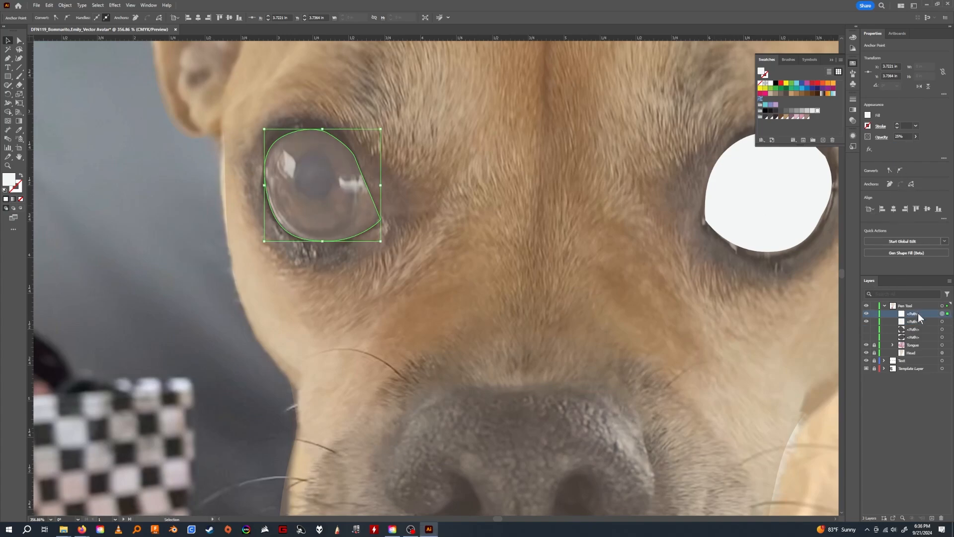
# Select the right-hand white eye path and set its opacity to 36%.
pyautogui.click(942, 322)
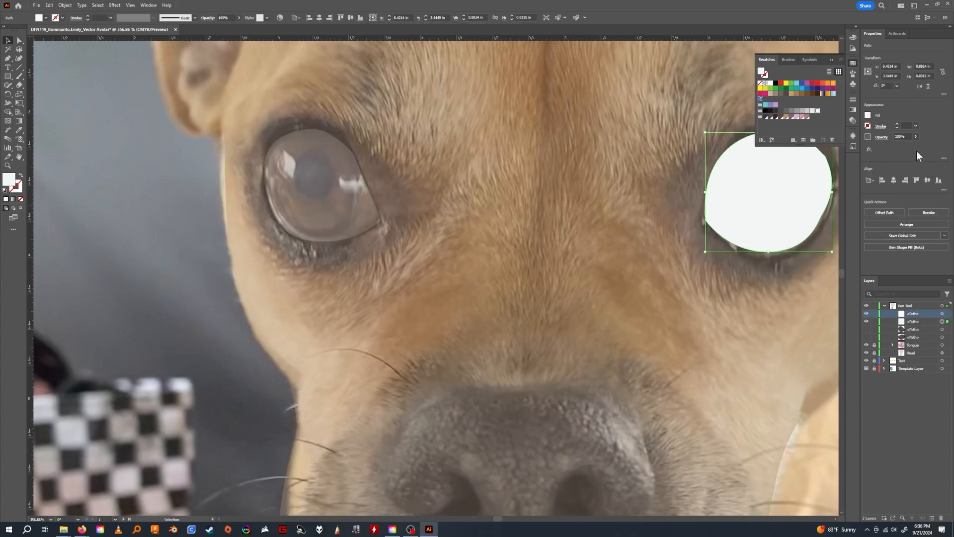
pyautogui.moveTo(915, 145); pyautogui.dragTo(897, 145)
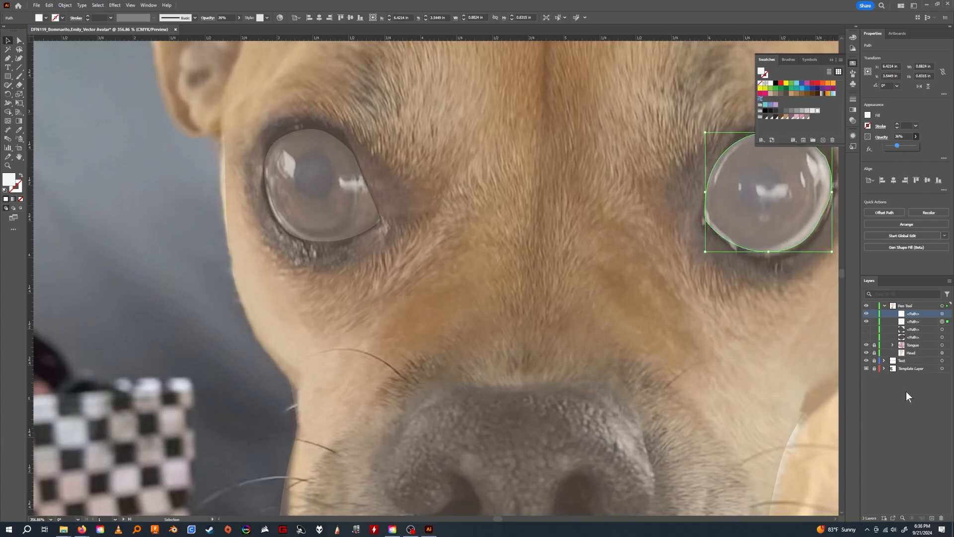
# Begin tracing the left-hand eye's iris with the Curvature tool, following its lower edge and up the inner side.
pyautogui.click(19, 59)
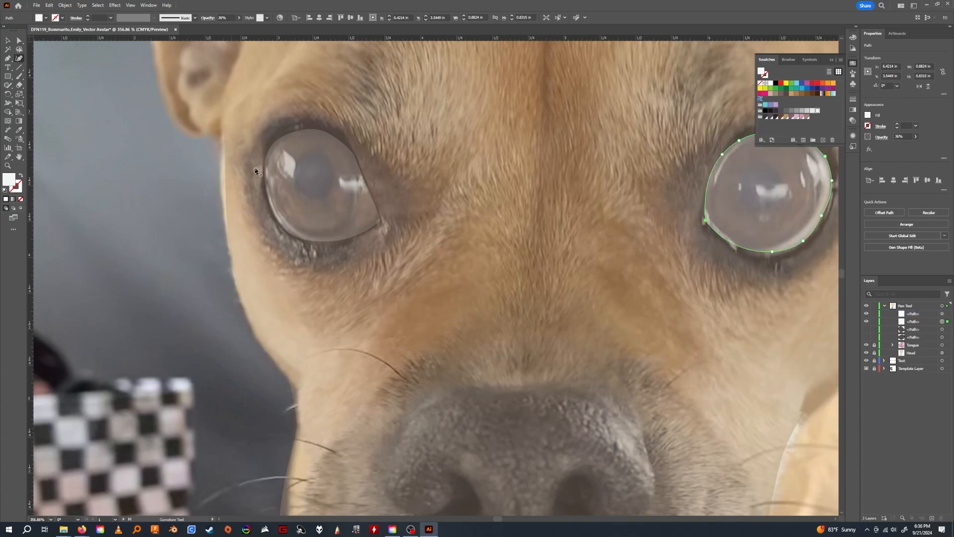
pyautogui.click(281, 212)
pyautogui.click(308, 233)
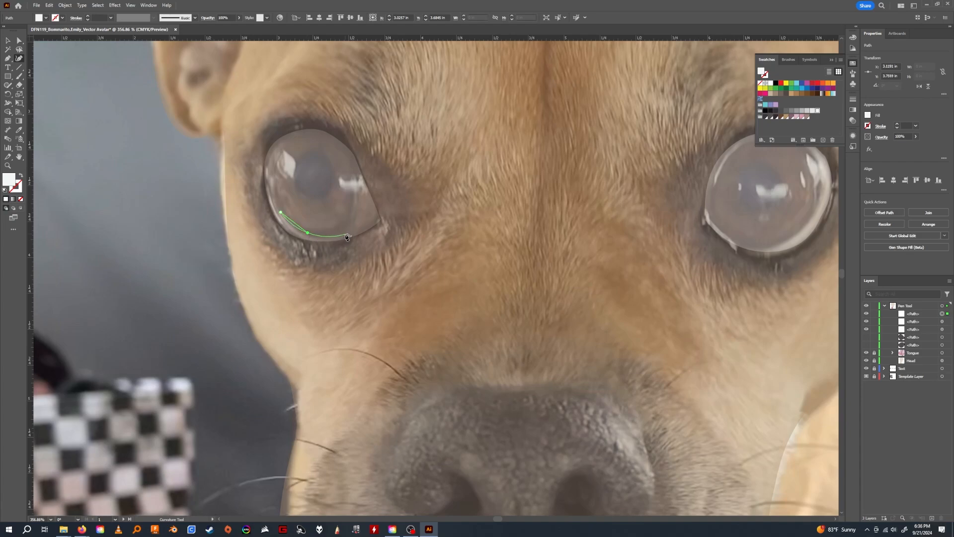
pyautogui.click(345, 232)
pyautogui.click(359, 197)
pyautogui.click(349, 150)
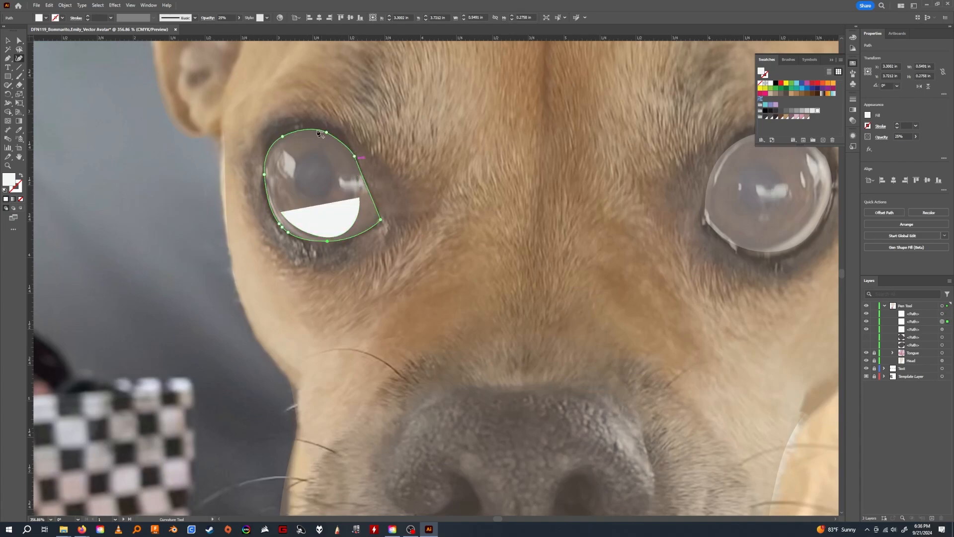
# Lock the two white eye paths and the two dark eye rim paths.
pyautogui.click(8, 41)
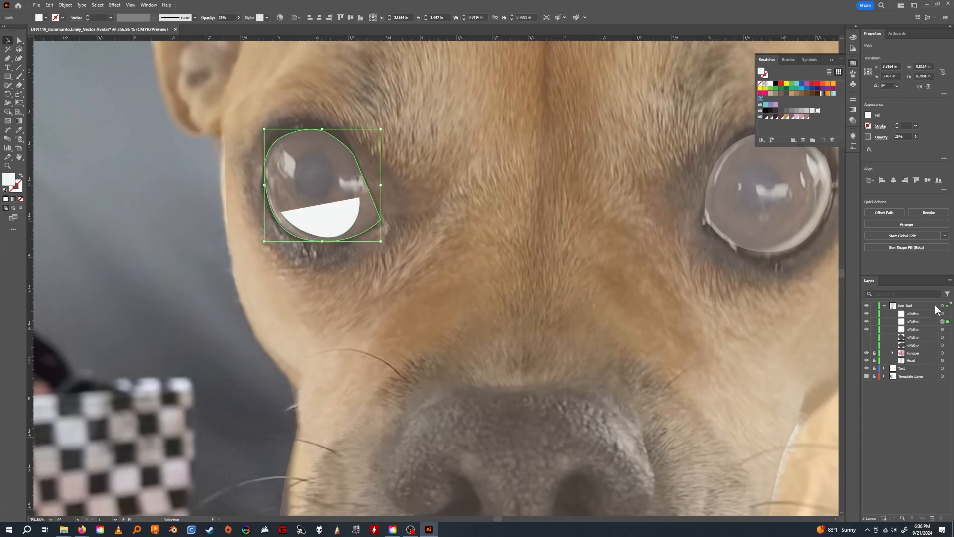
pyautogui.click(875, 321)
pyautogui.click(875, 344)
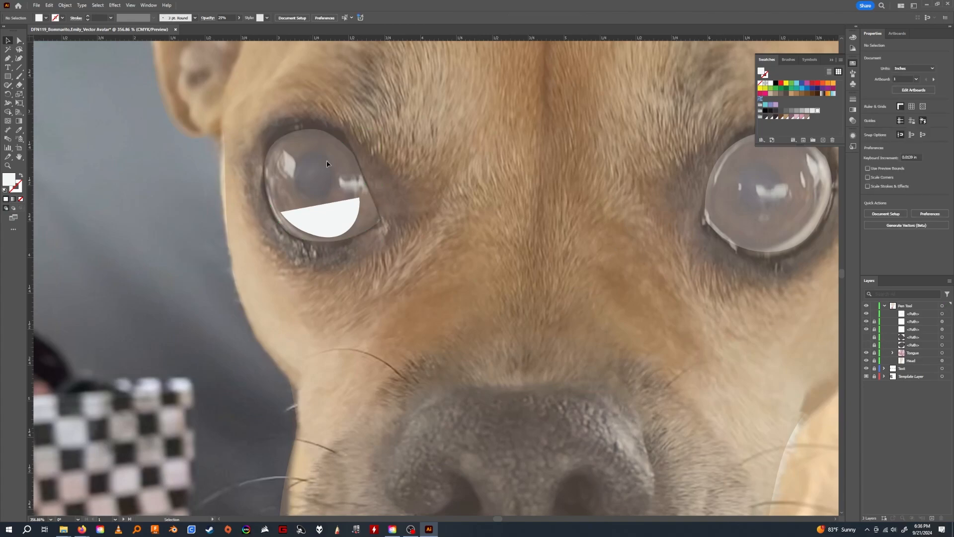
# Finish and close the left-hand iris outline, adjust its lower anchor points to the eyeball, and fill it with dark brown.
pyautogui.click(358, 214)
pyautogui.click(19, 58)
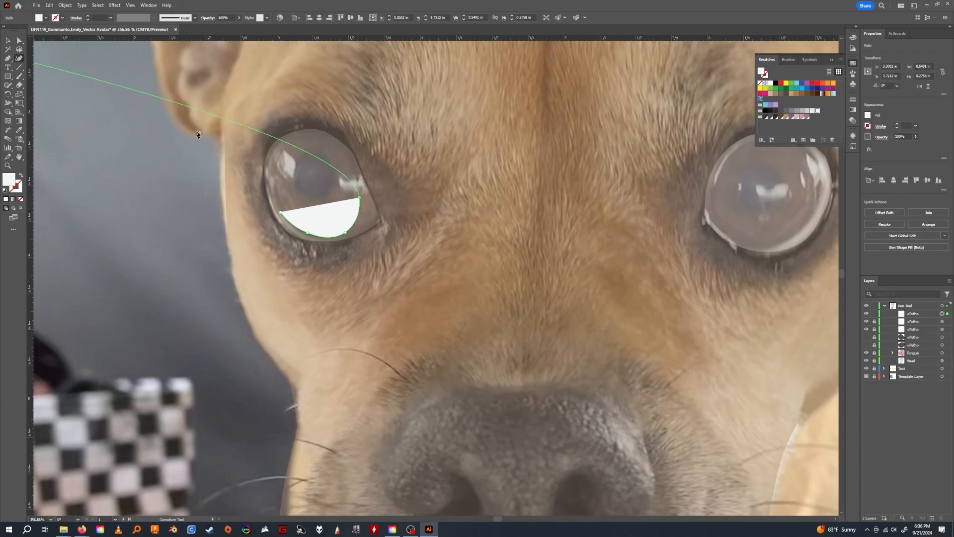
pyautogui.click(346, 148)
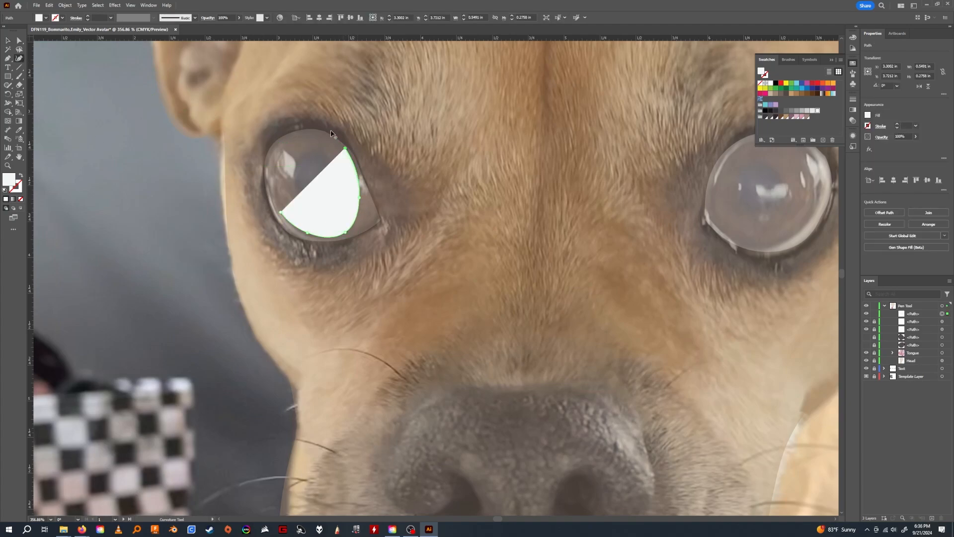
pyautogui.click(314, 129)
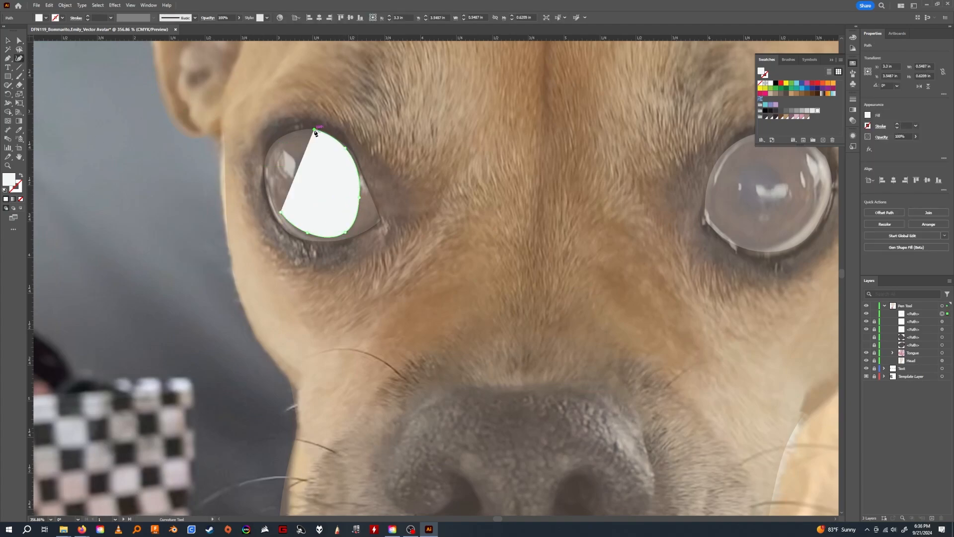
pyautogui.click(281, 143)
pyautogui.click(266, 170)
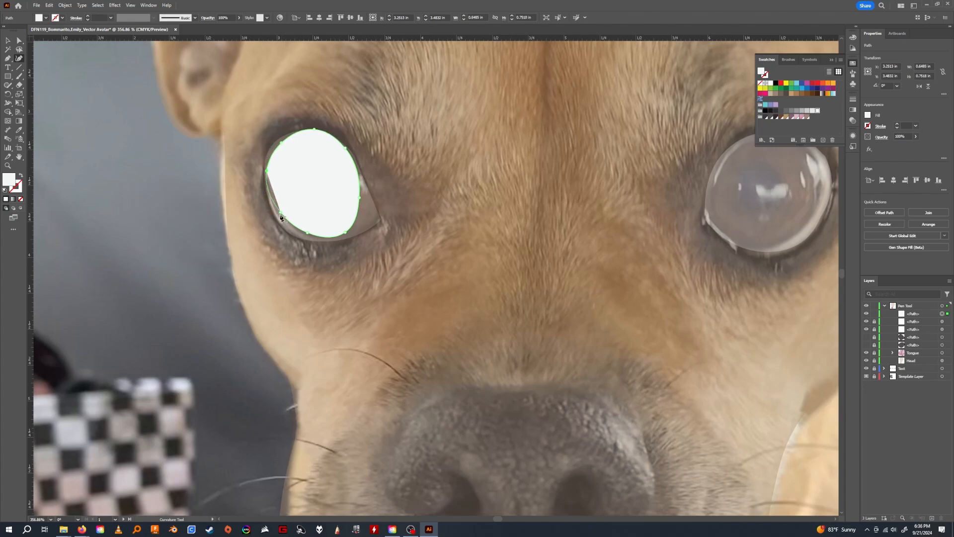
pyautogui.moveTo(281, 213); pyautogui.dragTo(349, 228)
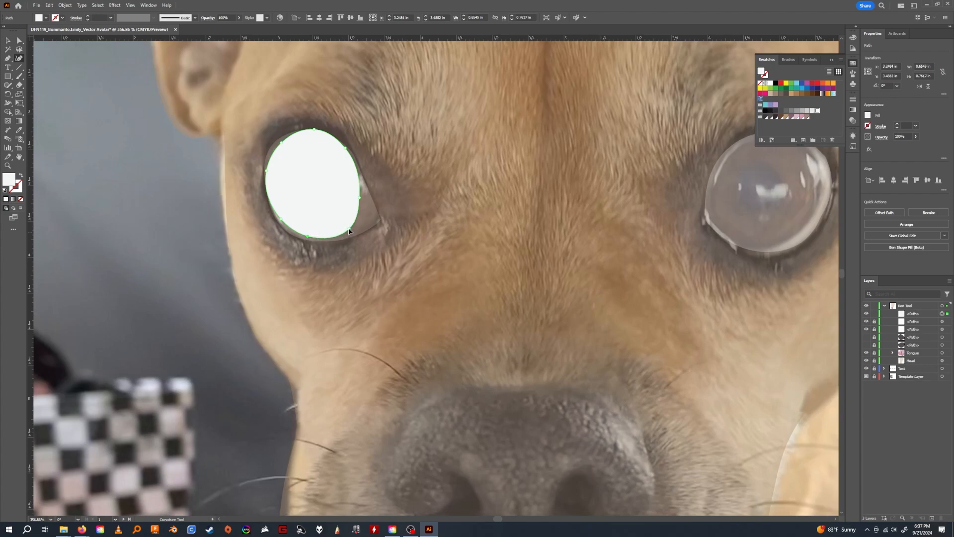
pyautogui.click(782, 117)
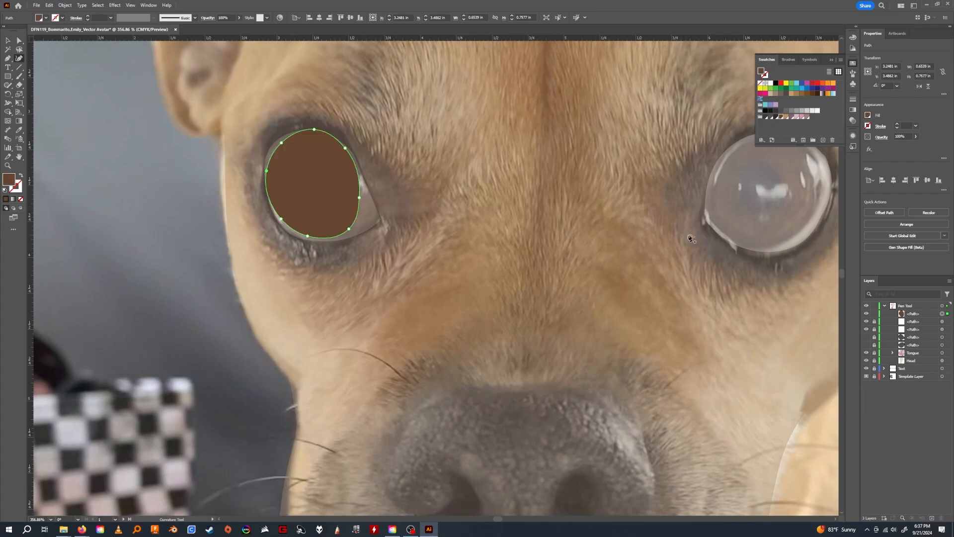
# Trace a closed dark brown iris over the right-hand eye with the Curvature tool.
pyautogui.hscroll(5, 690, 238)
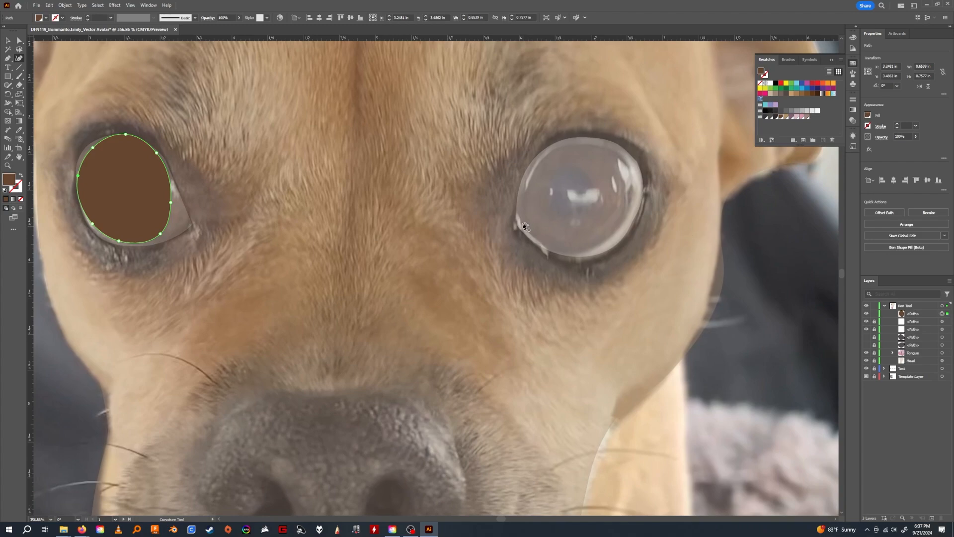
pyautogui.click(523, 222)
pyautogui.click(533, 178)
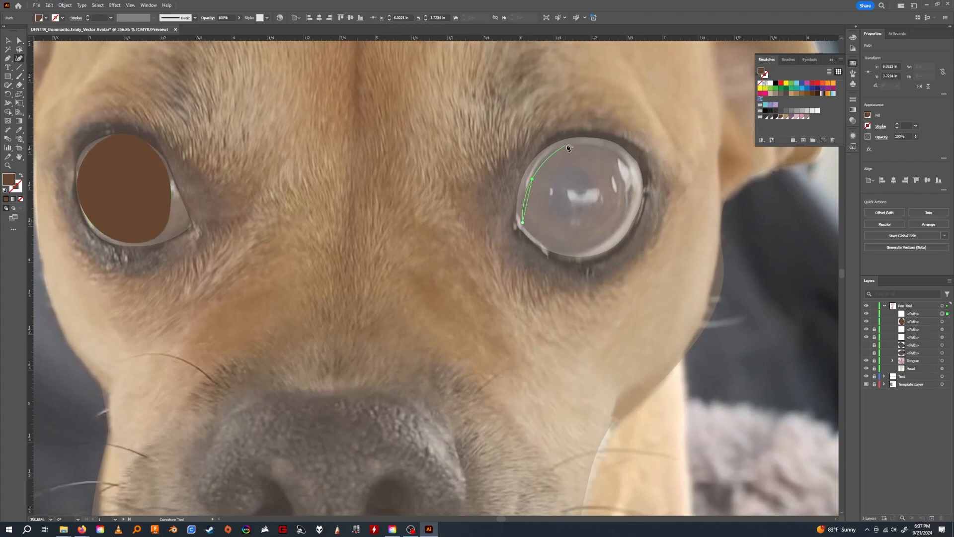
pyautogui.click(561, 147)
pyautogui.click(618, 152)
pyautogui.click(632, 188)
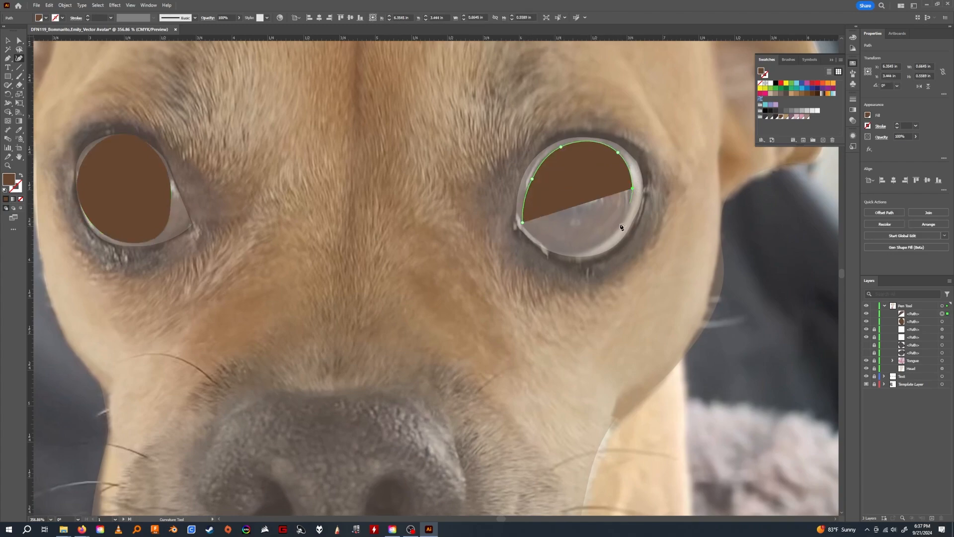
pyautogui.click(618, 231)
pyautogui.click(576, 254)
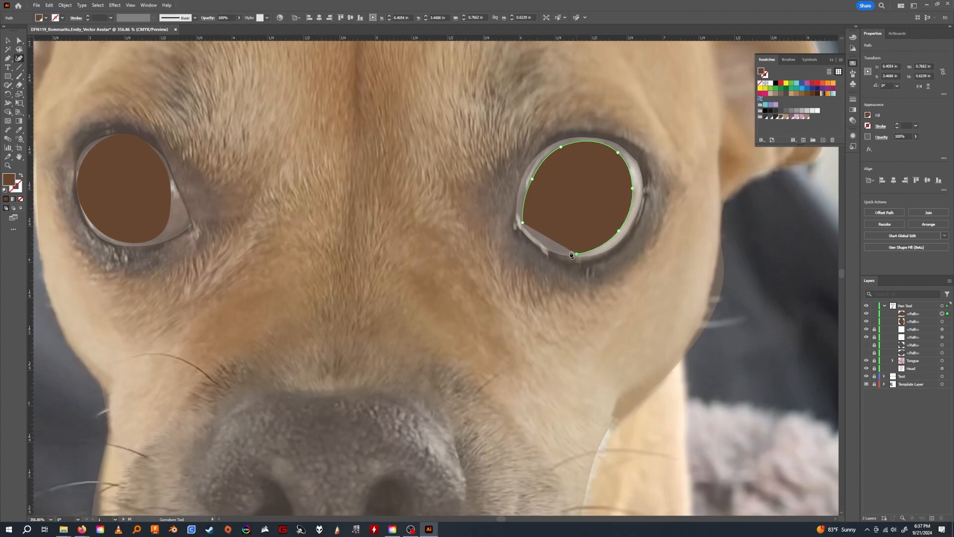
pyautogui.click(523, 225)
# Fine-tune the right-hand iris's inner and upper anchor points so the curve is evenly rounded inside the white.
pyautogui.moveTo(523, 224); pyautogui.dragTo(531, 227)
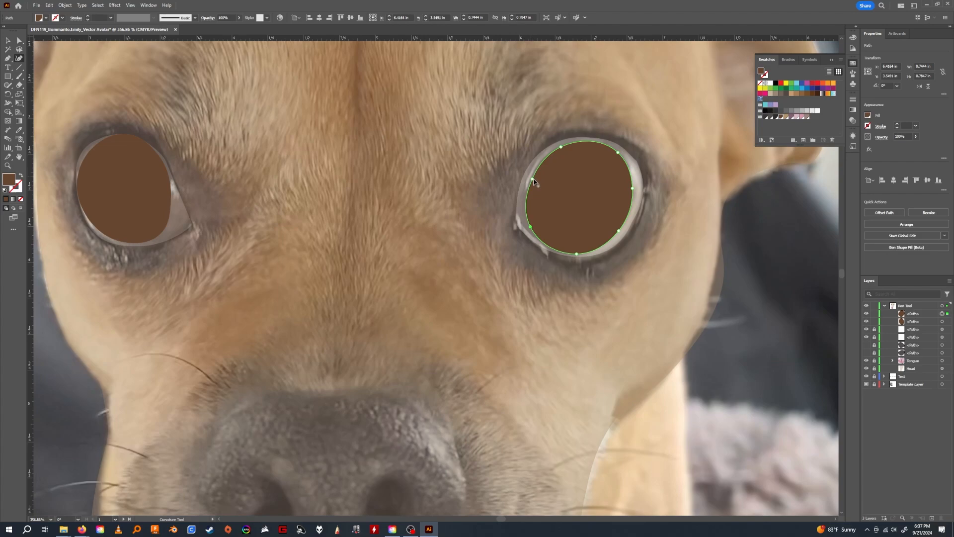
pyautogui.moveTo(533, 180); pyautogui.dragTo(529, 180)
pyautogui.moveTo(529, 228); pyautogui.dragTo(526, 229)
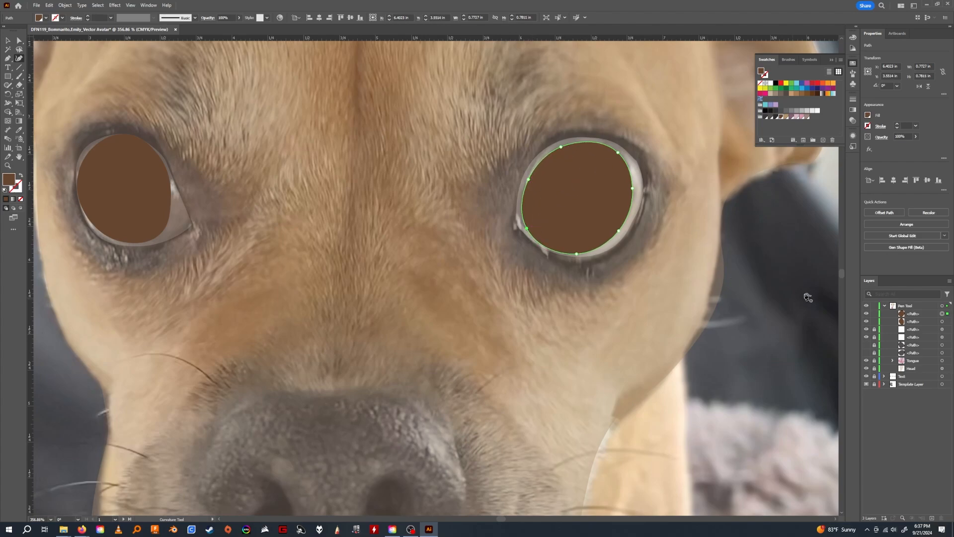
pyautogui.click(560, 146)
pyautogui.moveTo(560, 146); pyautogui.dragTo(561, 148)
pyautogui.moveTo(527, 228)
pyautogui.mouseDown()
pyautogui.moveTo(534, 223)
pyautogui.moveTo(527, 226)
pyautogui.mouseUp()
# Check the irises against the dark rims, and hide the white eye, rim and iris paths to expose the photo's eyes.
pyautogui.click(867, 345)
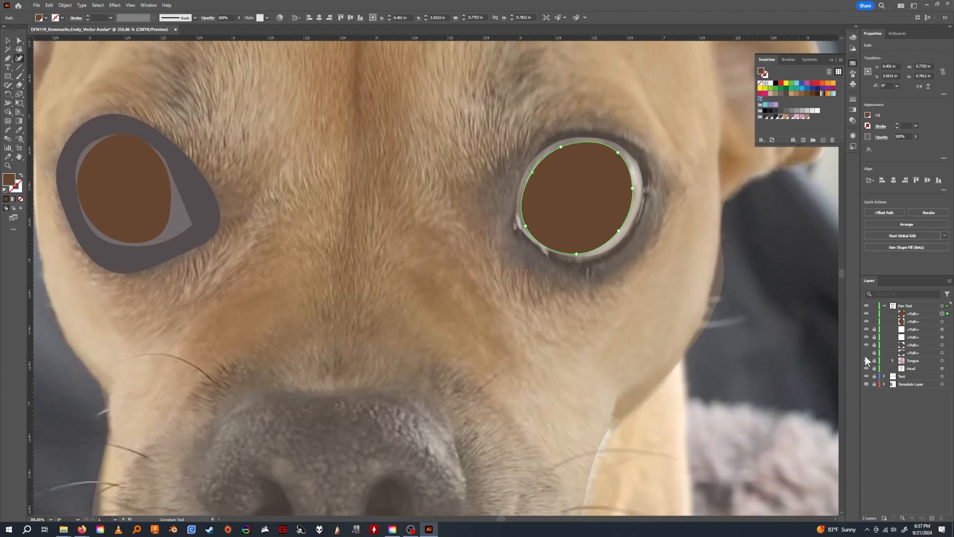
pyautogui.click(866, 353)
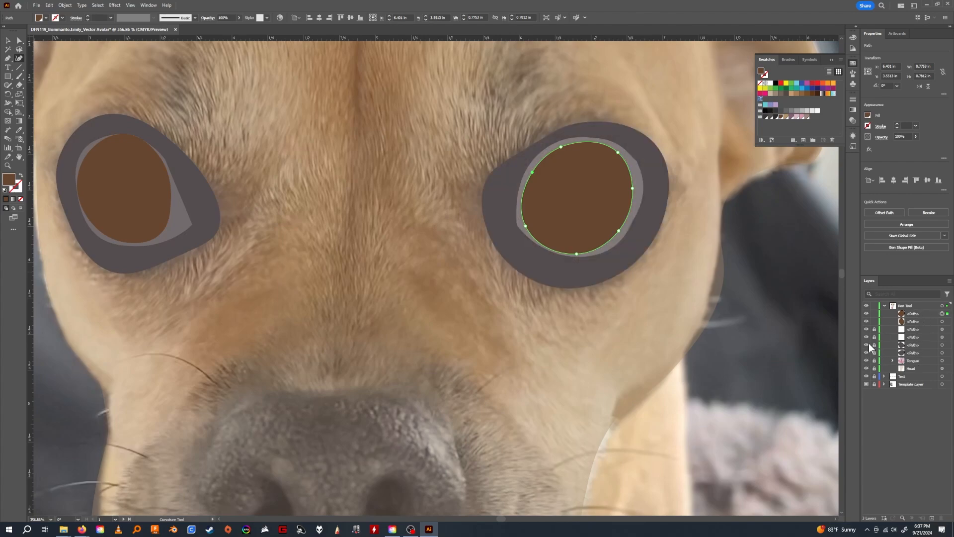
pyautogui.click(866, 331)
pyautogui.click(866, 337)
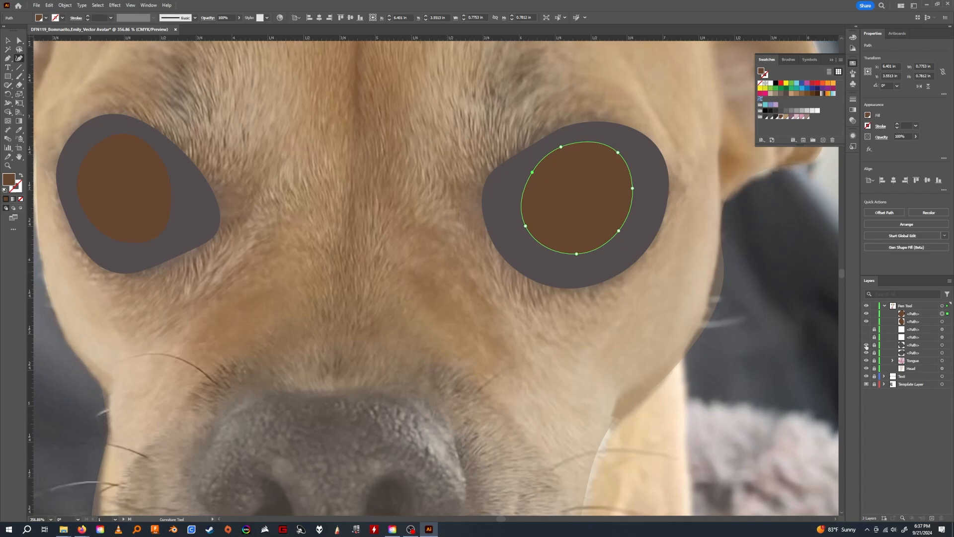
pyautogui.click(866, 345)
pyautogui.click(866, 353)
pyautogui.click(866, 321)
pyautogui.click(867, 314)
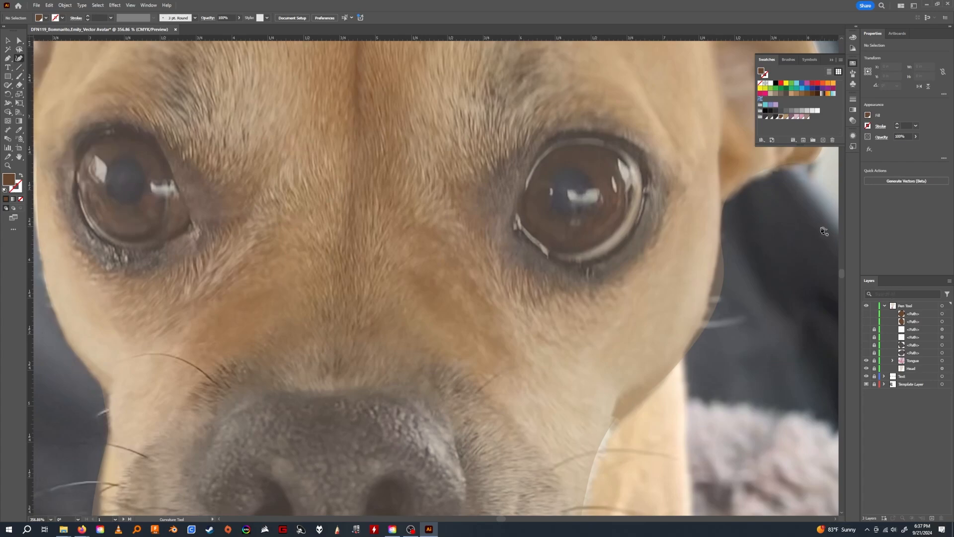
# Trace a closed oval pupil over the right-hand eye, pull its bottom anchor down slightly, and fill it with dark charcoal.
pyautogui.click(572, 215)
pyautogui.click(593, 211)
pyautogui.click(593, 184)
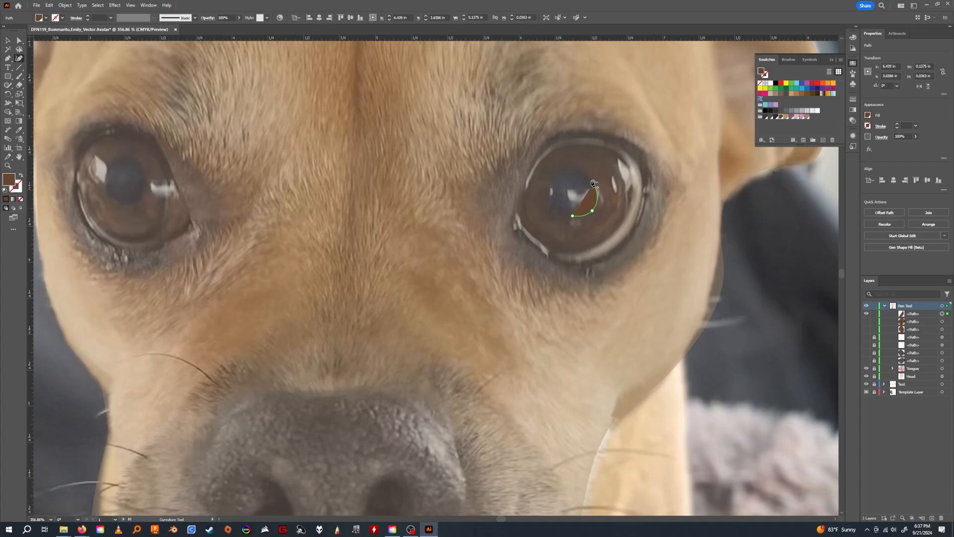
pyautogui.click(571, 166)
pyautogui.click(549, 183)
pyautogui.click(552, 213)
pyautogui.click(573, 216)
pyautogui.moveTo(573, 217); pyautogui.dragTo(573, 221)
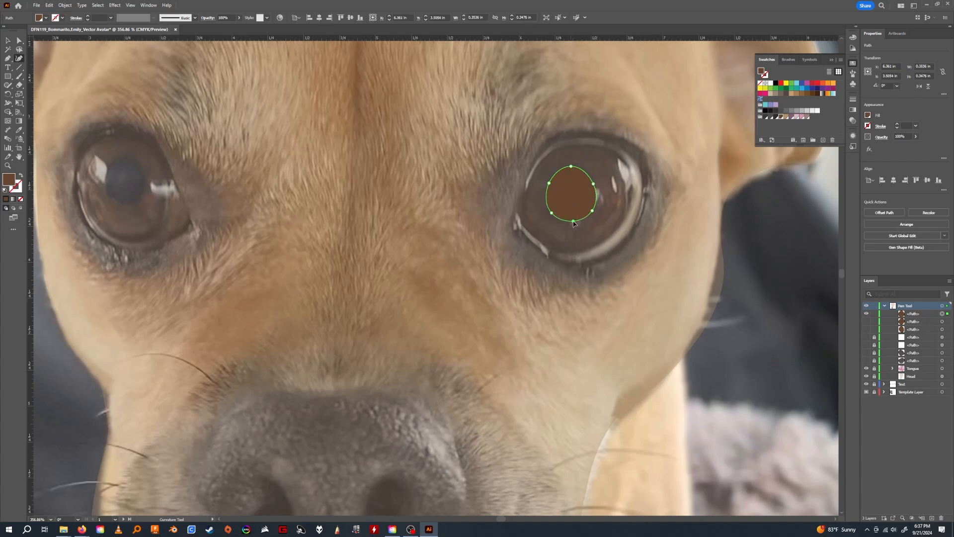
pyautogui.press('v')
pyautogui.click(765, 117)
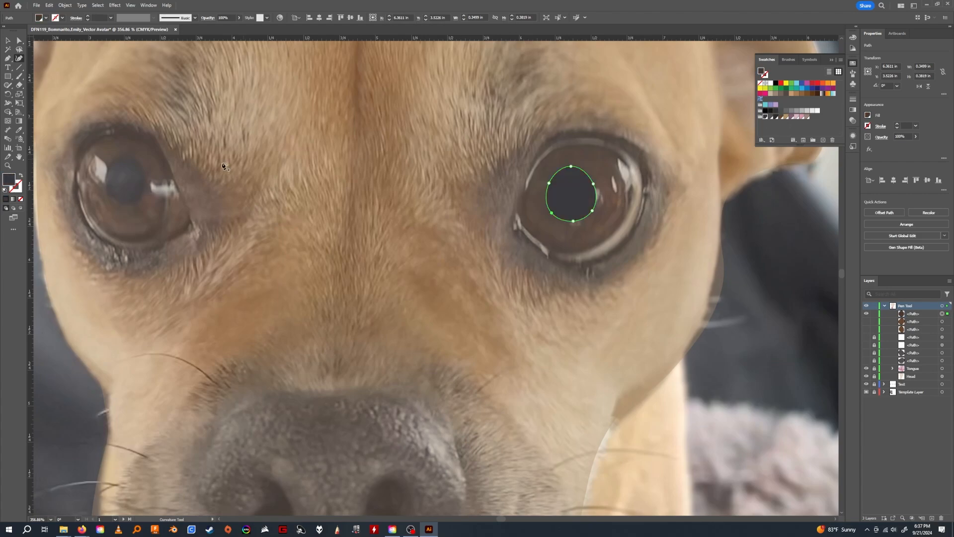
# Trace a closed dark charcoal oval pupil over the left-hand eye with the Curvature tool.
pyautogui.click(106, 176)
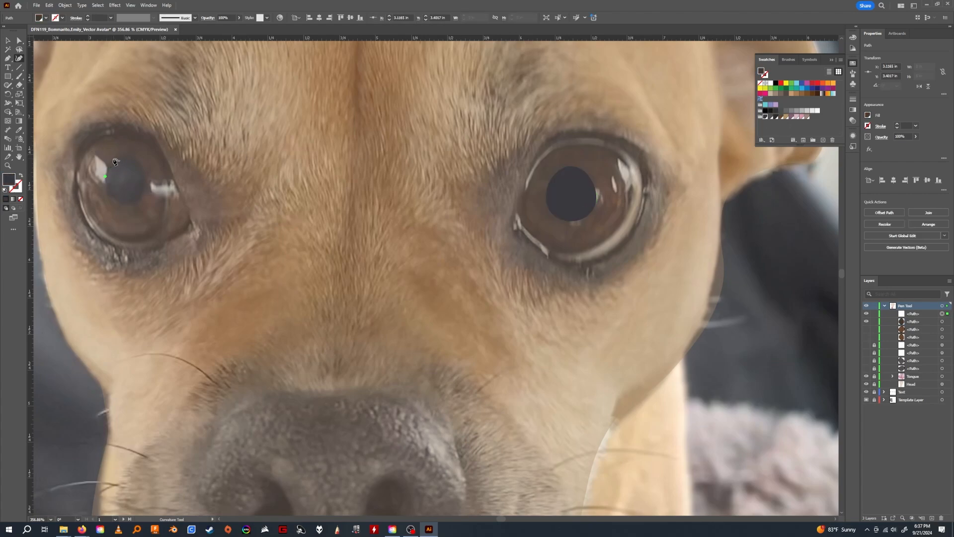
pyautogui.click(114, 158)
pyautogui.click(137, 159)
pyautogui.click(145, 186)
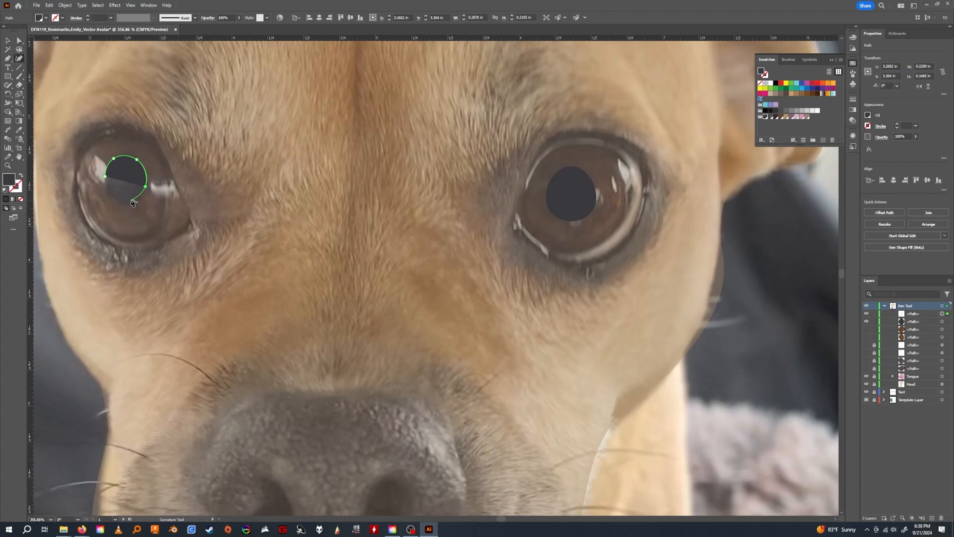
pyautogui.click(132, 200)
pyautogui.click(112, 194)
pyautogui.click(106, 176)
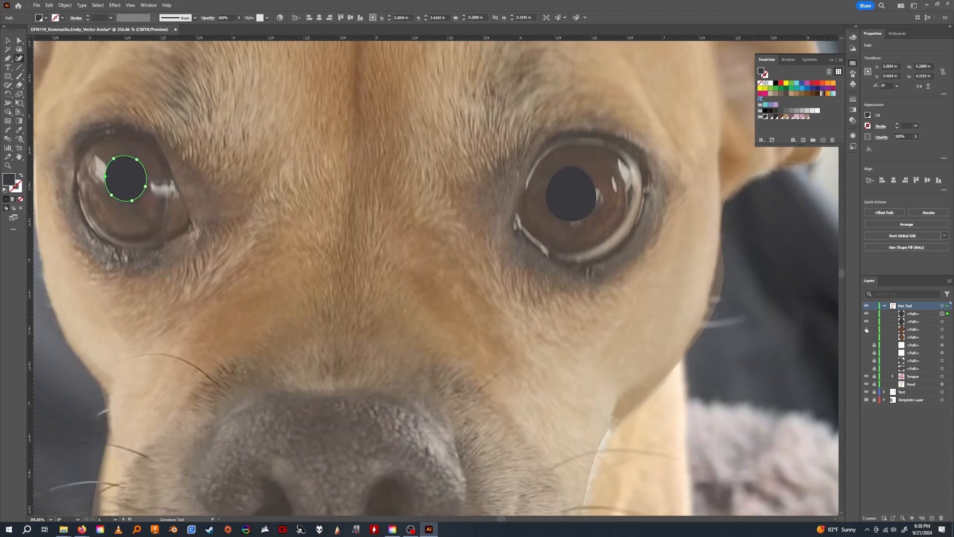
# Show all hidden eye paths again and unlock the white eye and dark rim paths.
pyautogui.moveTo(865, 371); pyautogui.dragTo(867, 338)
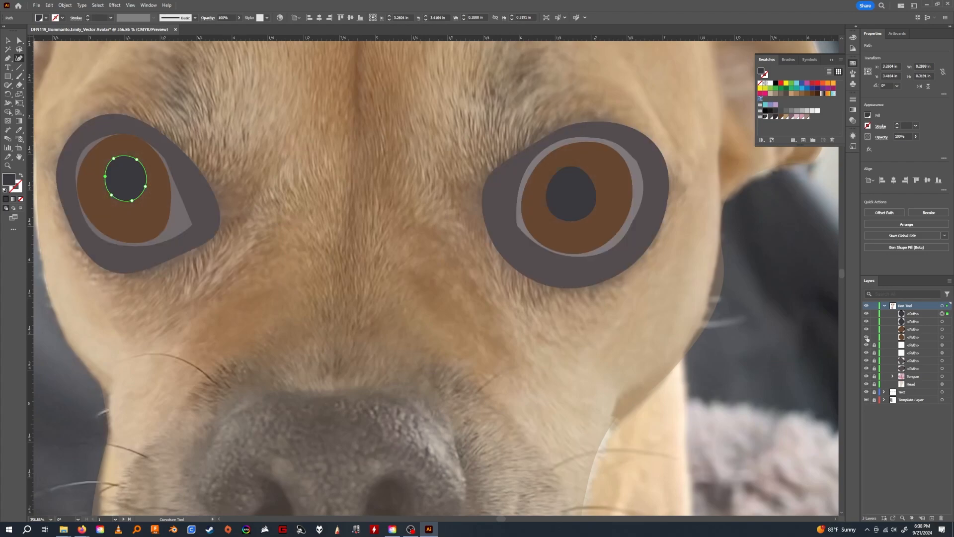
pyautogui.moveTo(416, 286); pyautogui.dragTo(422, 261)
pyautogui.moveTo(490, 270); pyautogui.dragTo(427, 272)
pyautogui.moveTo(503, 281); pyautogui.dragTo(670, 303)
# Set the opacity of the left-hand and right-hand white eye paths to 100%.
pyautogui.click(921, 346)
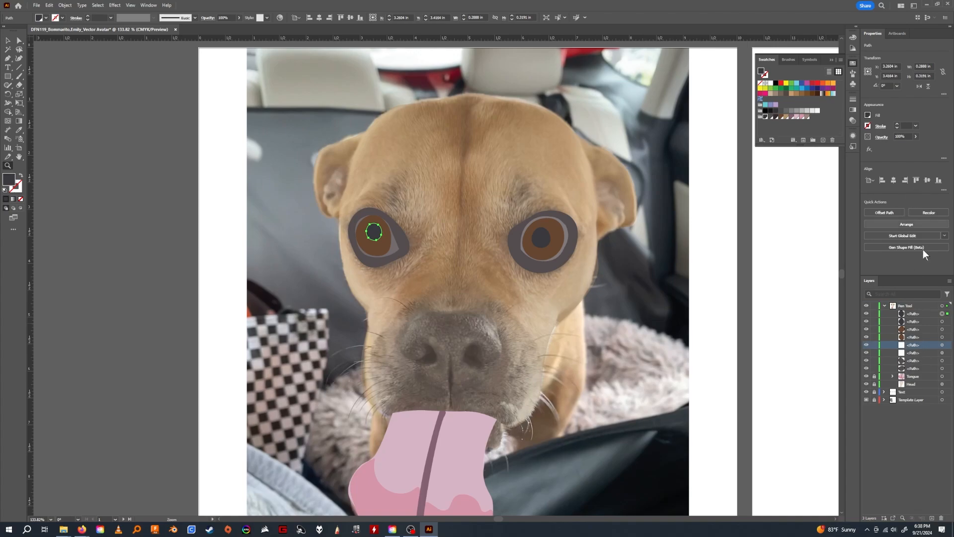
pyautogui.click(942, 345)
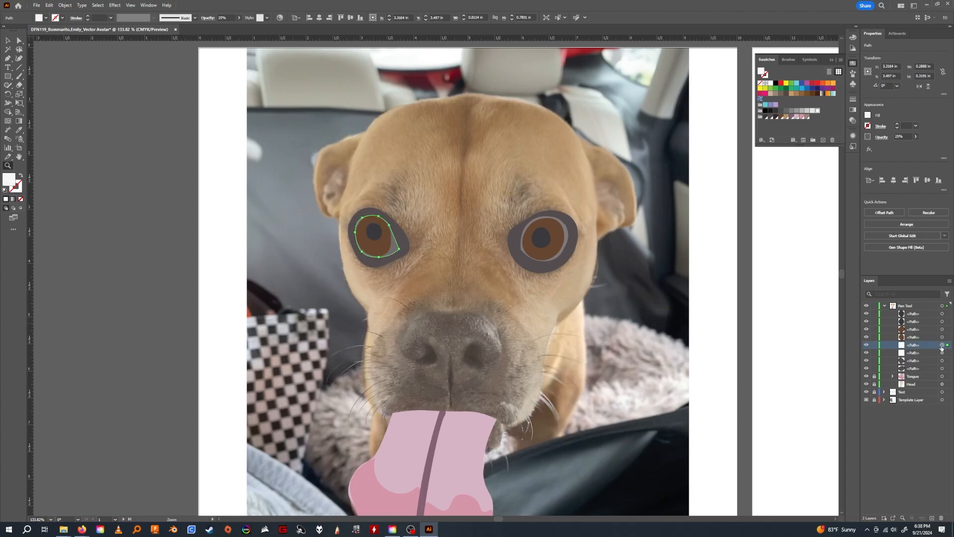
pyautogui.click(915, 136)
pyautogui.click(916, 145)
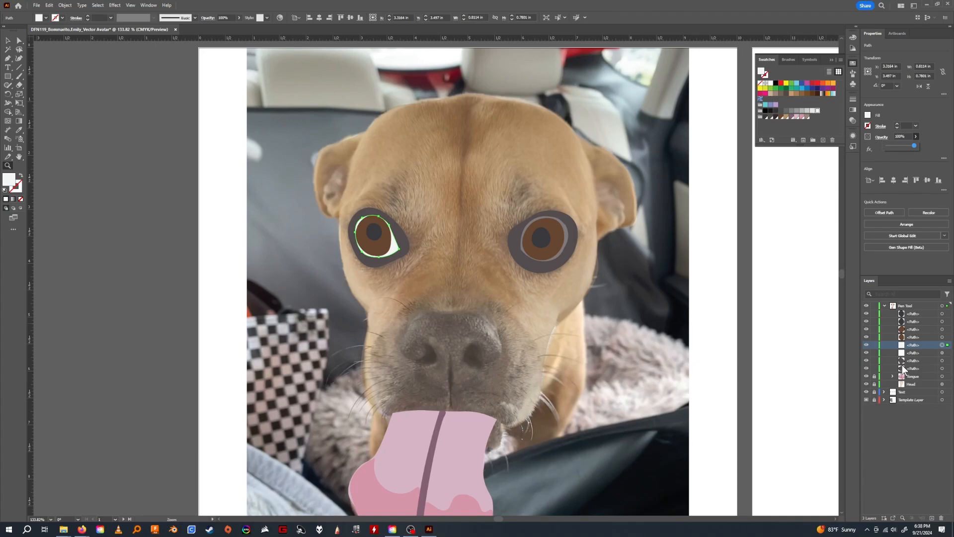
pyautogui.click(942, 352)
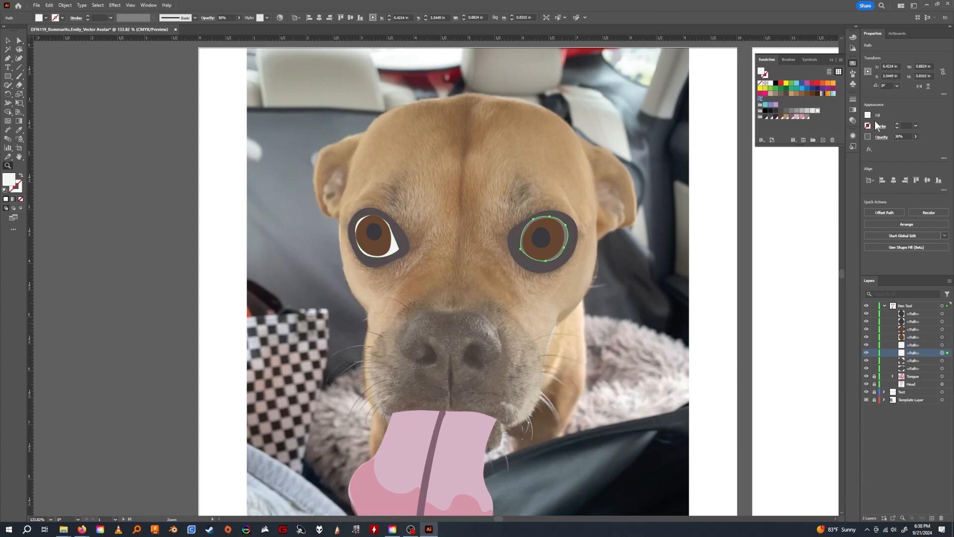
pyautogui.click(916, 136)
pyautogui.click(914, 145)
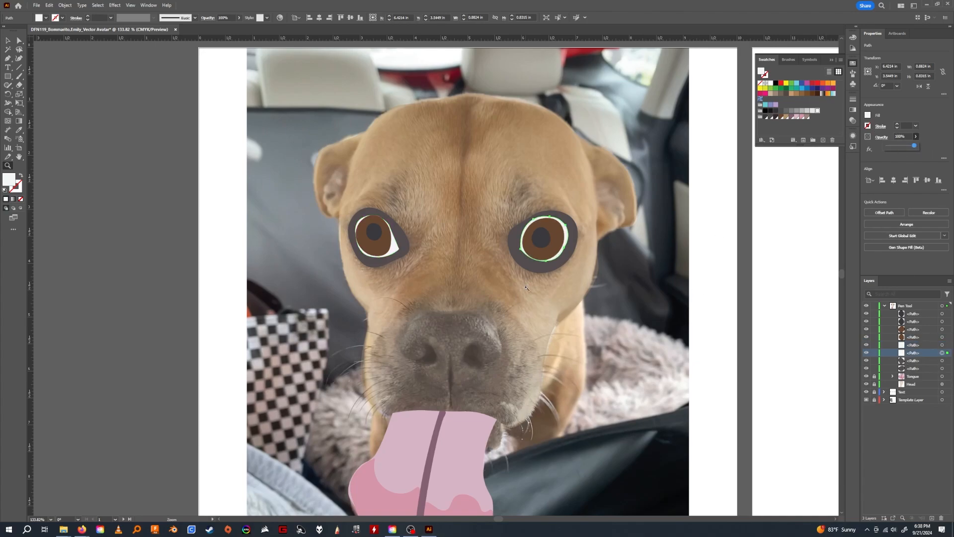
# Pull the upper-left and lower-left anchors of the right-hand white eye path slightly inward with Direct Selection.
pyautogui.moveTo(527, 288); pyautogui.dragTo(469, 288)
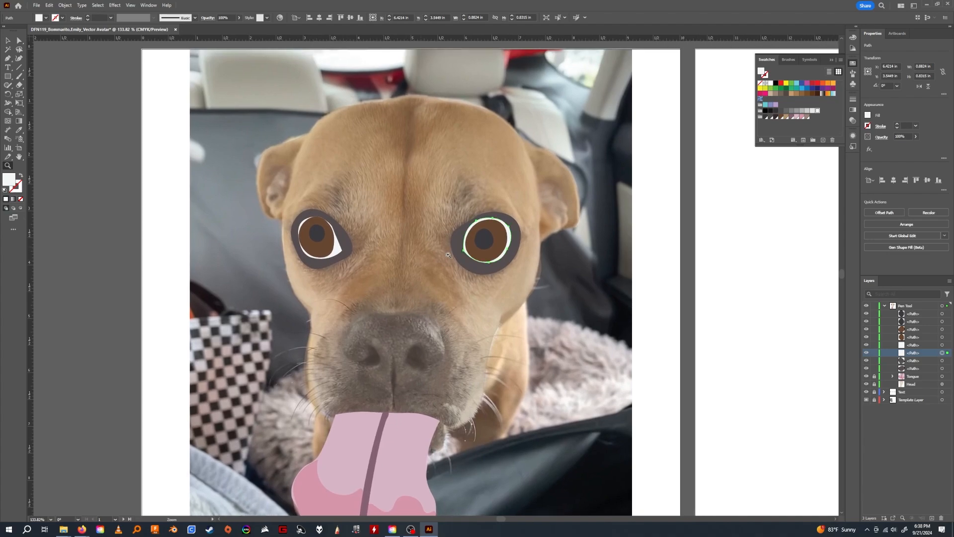
pyautogui.moveTo(465, 246); pyautogui.dragTo(549, 249)
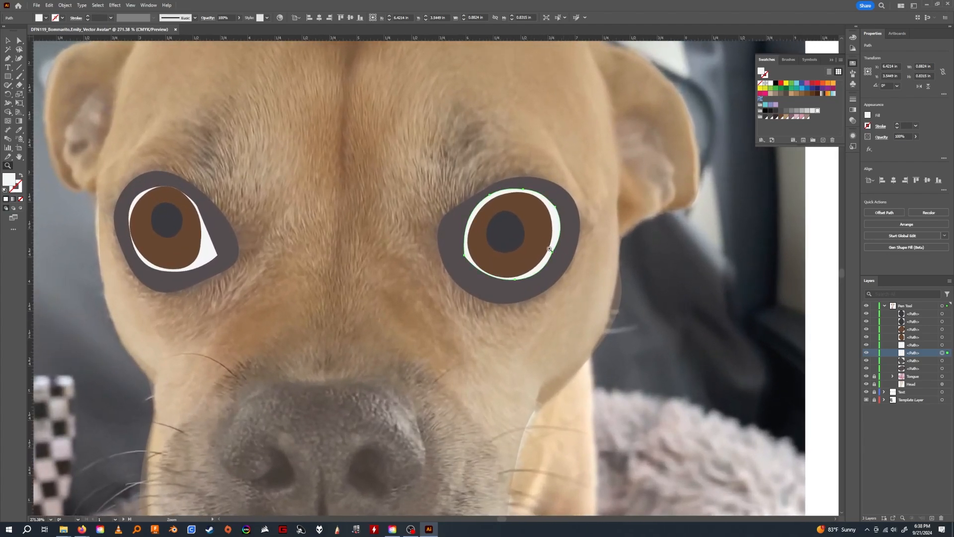
pyautogui.click(19, 41)
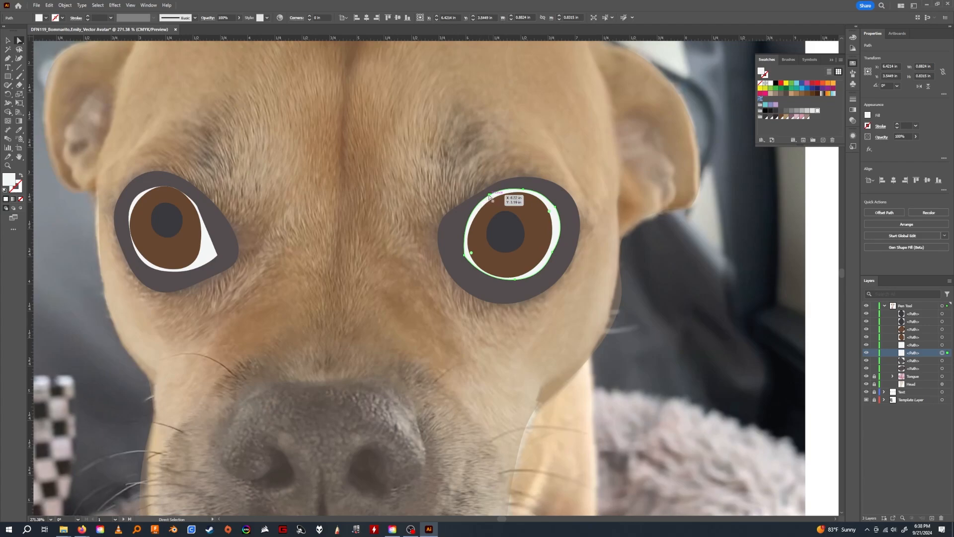
pyautogui.moveTo(489, 197); pyautogui.dragTo(490, 200)
pyautogui.moveTo(465, 259); pyautogui.dragTo(467, 254)
# Reshape the left-hand white eye path by pulling its inner corner inward and shifting its outer anchor slightly outward.
pyautogui.click(210, 249)
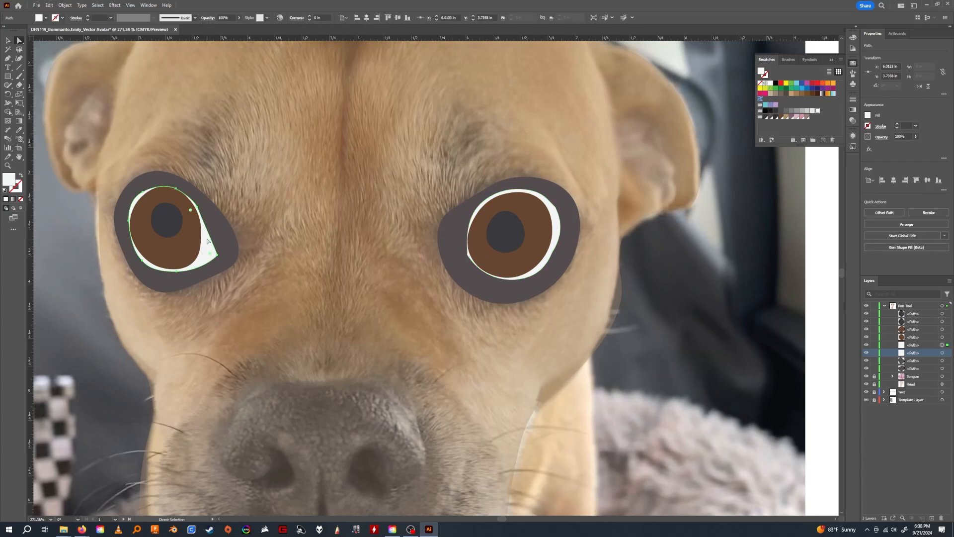
pyautogui.click(199, 210)
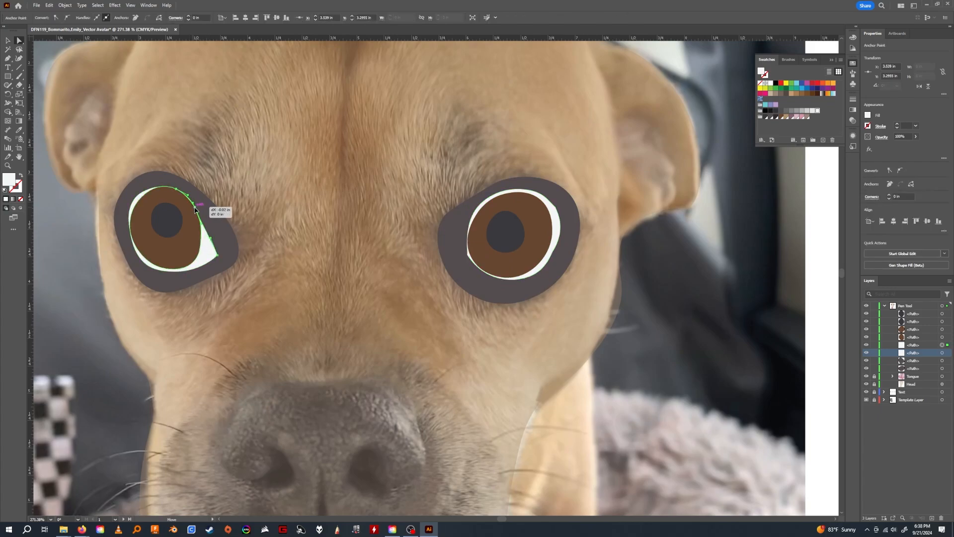
pyautogui.moveTo(217, 257); pyautogui.dragTo(213, 253)
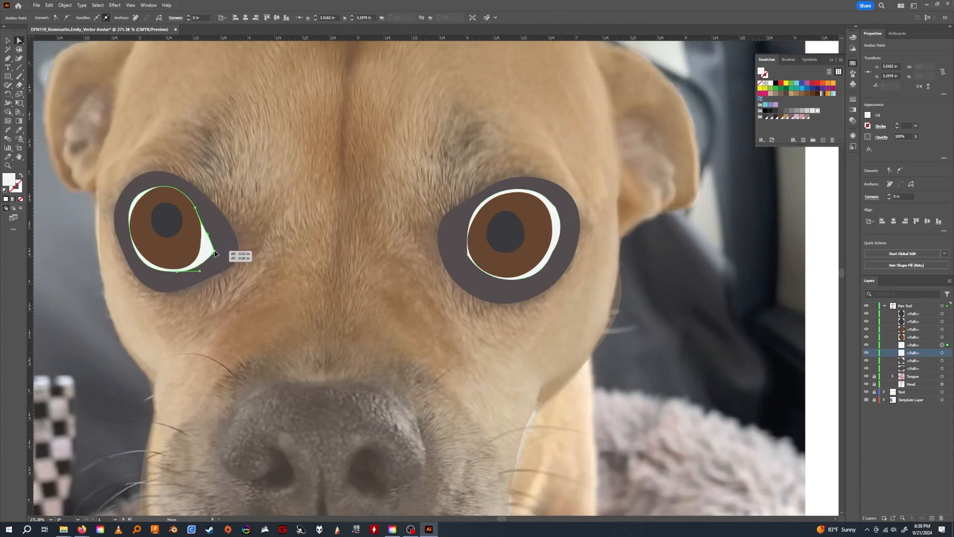
pyautogui.moveTo(128, 222); pyautogui.dragTo(125, 221)
# Refine the right-hand white eye path by adjusting its side and upper-left anchors and raising the bottom anchor against the iris.
pyautogui.moveTo(551, 250); pyautogui.dragTo(555, 256)
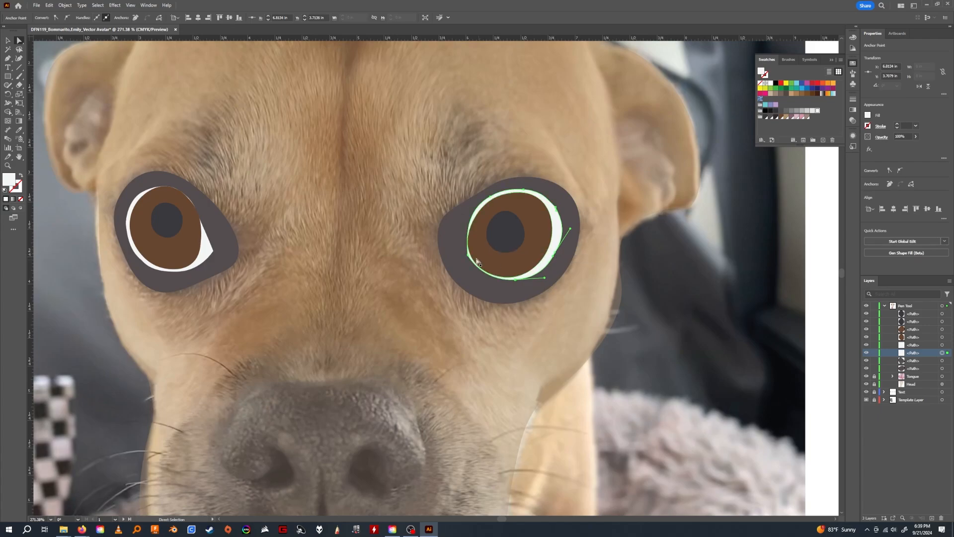
pyautogui.click(491, 197)
pyautogui.moveTo(470, 209); pyautogui.dragTo(557, 252)
pyautogui.click(517, 281)
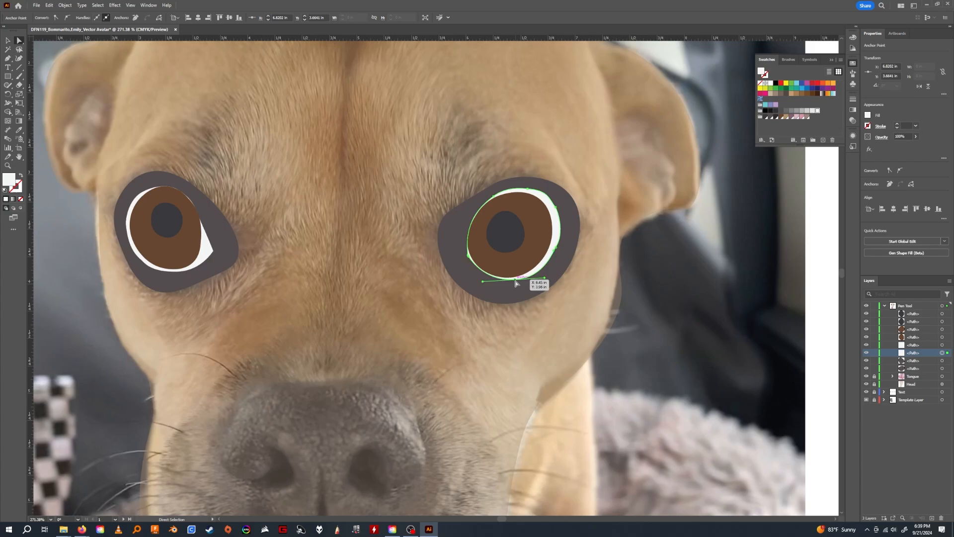
pyautogui.moveTo(516, 282)
pyautogui.mouseDown()
pyautogui.moveTo(549, 274)
pyautogui.moveTo(515, 279)
pyautogui.mouseUp()
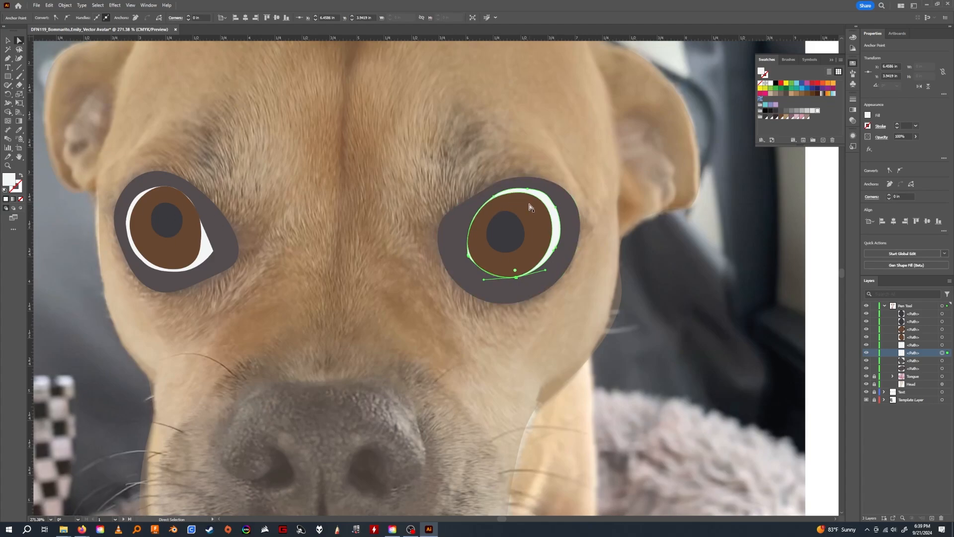
pyautogui.press('Right')
pyautogui.press('Up')
pyautogui.press('Up')
# Try nudging the whole right-hand white eye path sideways, move it back, and deselect it.
pyautogui.click(8, 40)
pyautogui.click(564, 221)
pyautogui.click(557, 219)
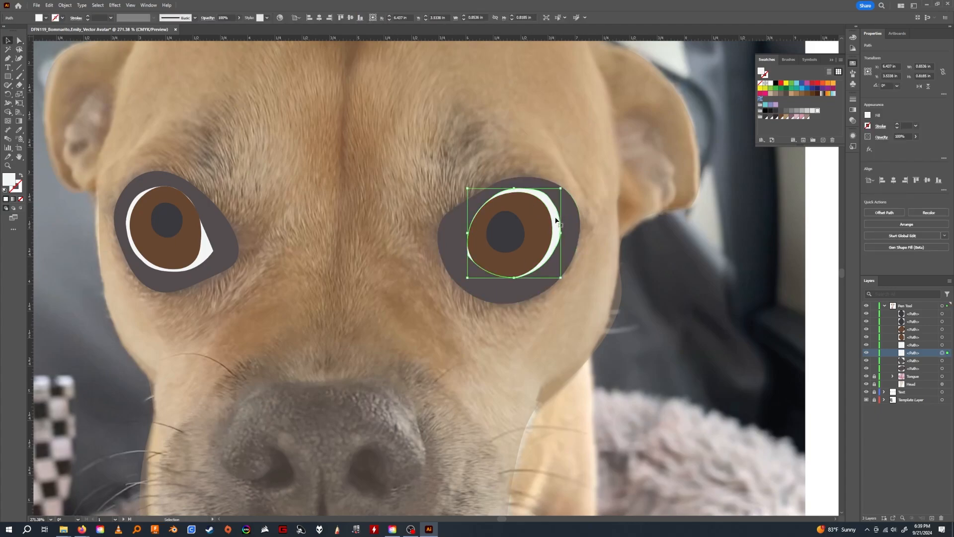
pyautogui.press('Right')
pyautogui.press('Left')
pyautogui.click(624, 225)
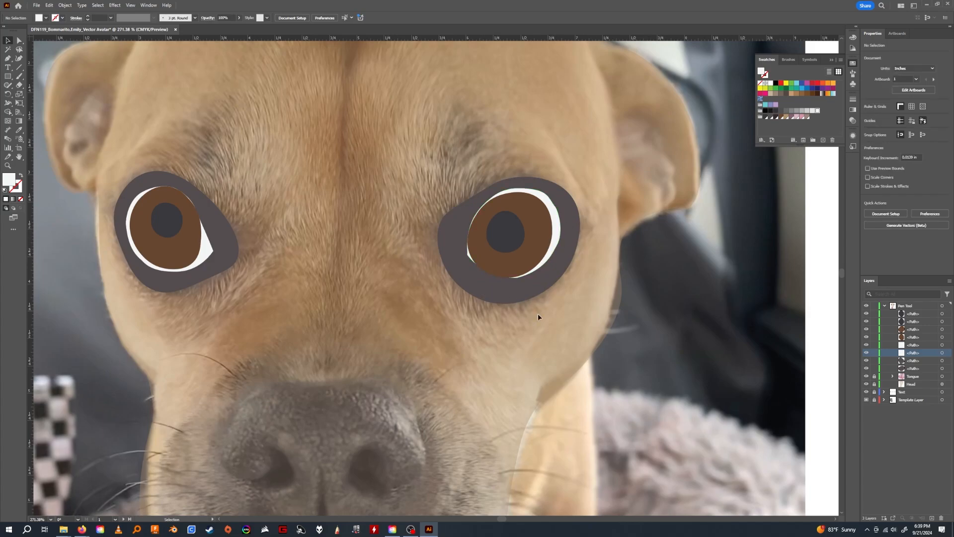
# Hide and reshow the Head path, then raise its opacity to 100% to preview the eyes on the solid head.
pyautogui.click(866, 384)
pyautogui.click(911, 383)
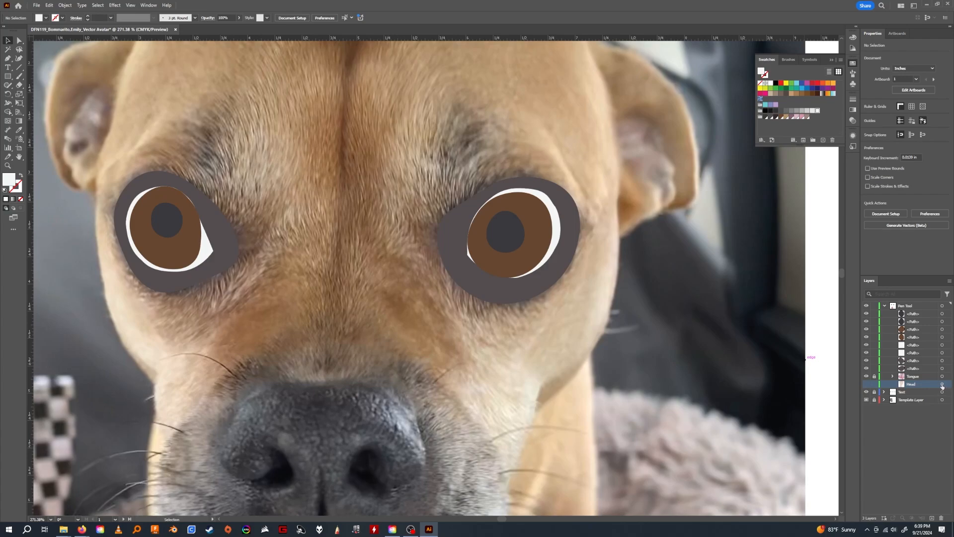
pyautogui.click(869, 385)
pyautogui.click(943, 386)
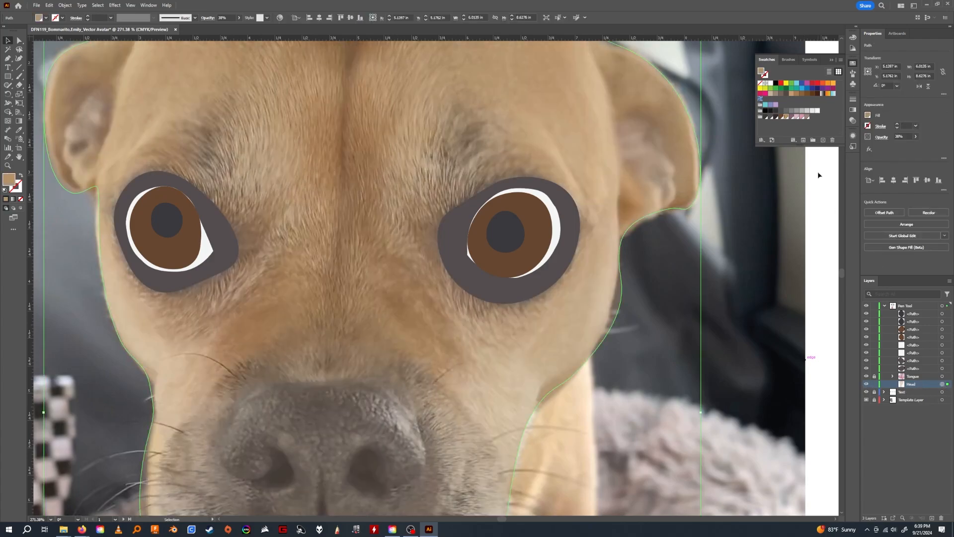
pyautogui.click(915, 137)
pyautogui.moveTo(912, 145); pyautogui.dragTo(924, 144)
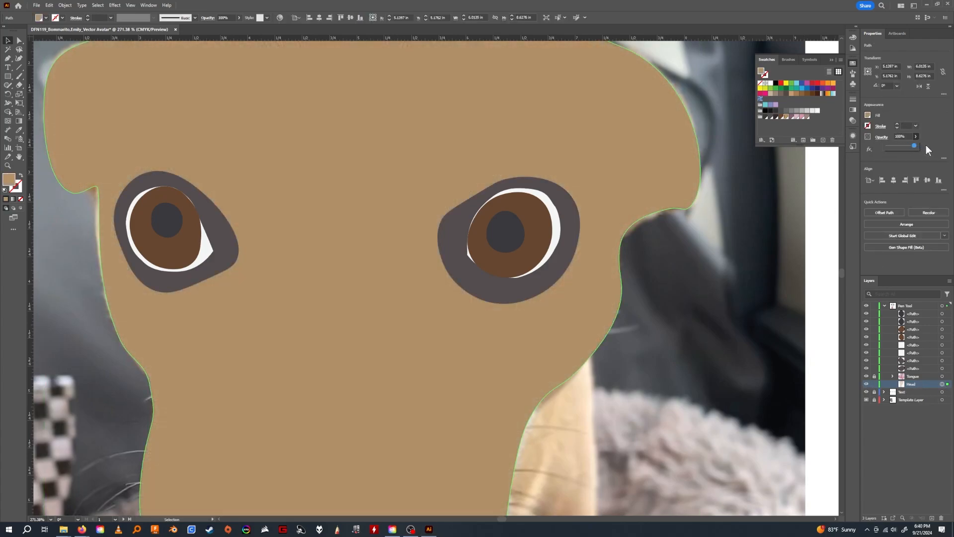
pyautogui.moveTo(452, 314); pyautogui.dragTo(351, 296)
pyautogui.hotkey('ctrl', 'z')
pyautogui.press('z')
pyautogui.moveTo(420, 313); pyautogui.dragTo(387, 324)
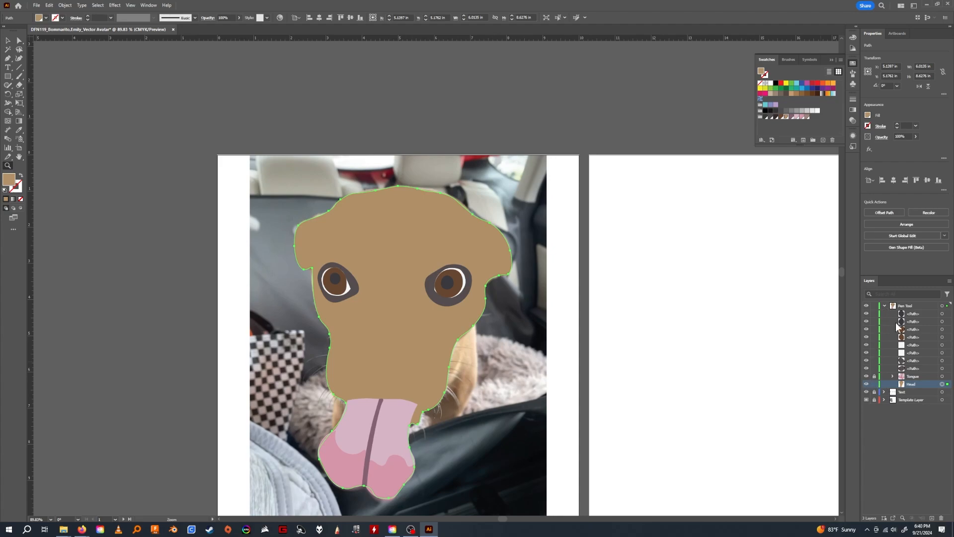
# Lower the Head path's opacity to about 18% and lock it.
pyautogui.click(916, 137)
pyautogui.moveTo(914, 145); pyautogui.dragTo(895, 147)
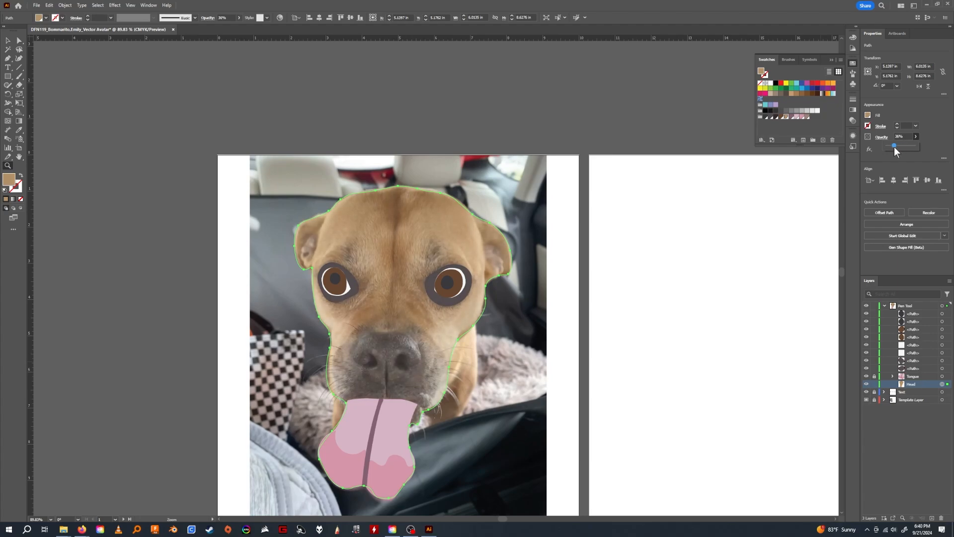
pyautogui.click(925, 306)
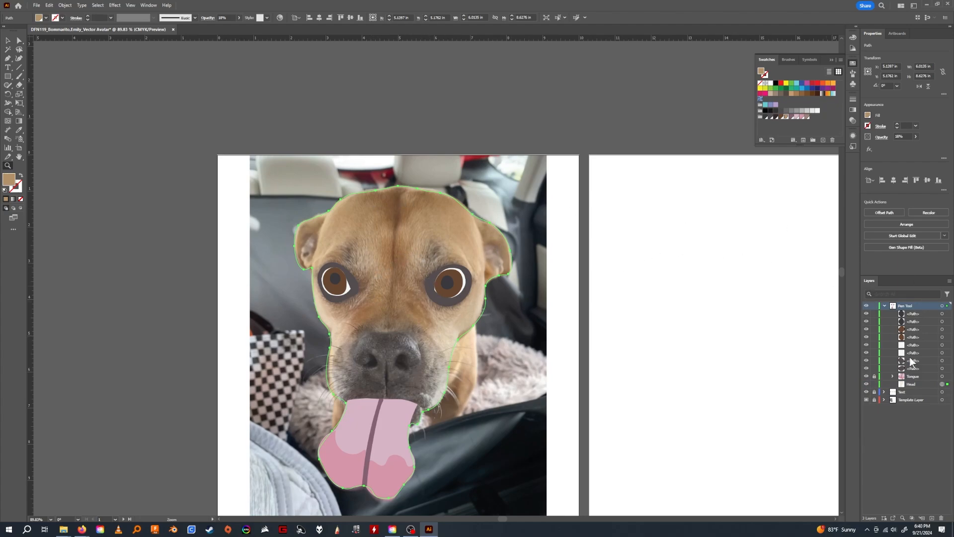
pyautogui.click(919, 313)
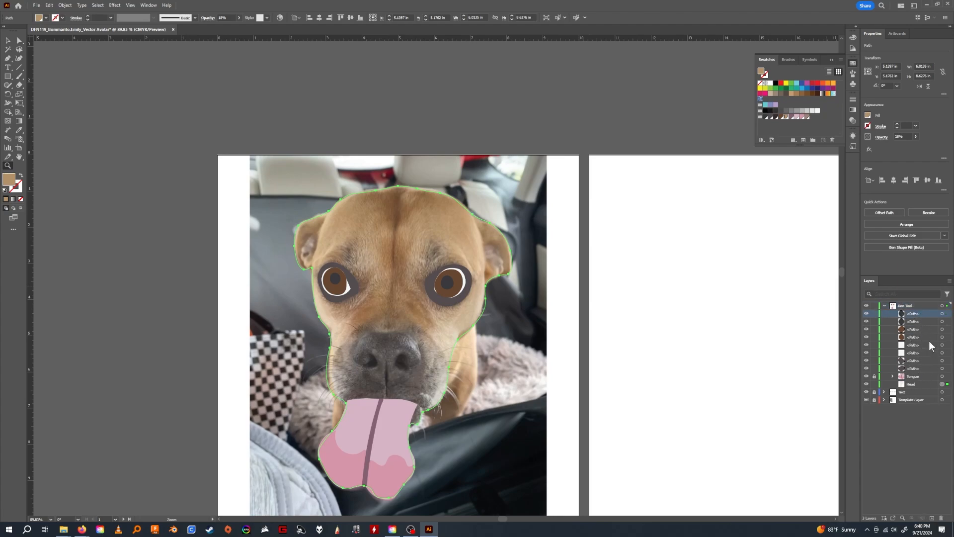
pyautogui.keyDown('shift'); pyautogui.click(917, 369); pyautogui.keyUp('shift')
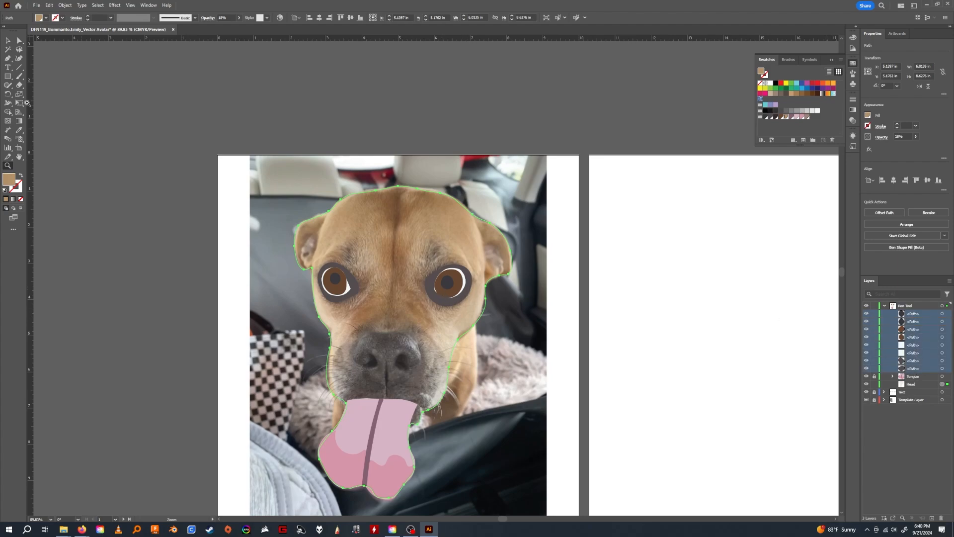
pyautogui.click(8, 41)
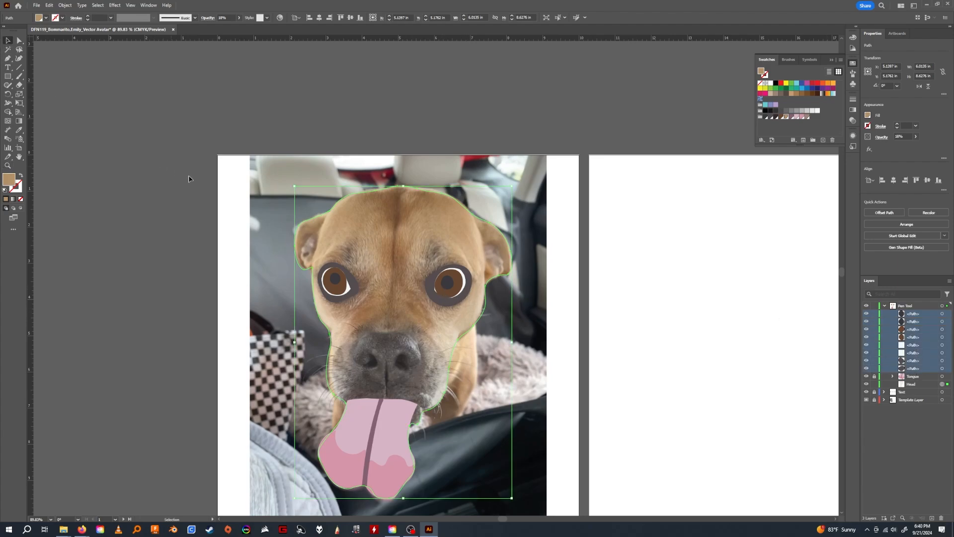
pyautogui.click(874, 384)
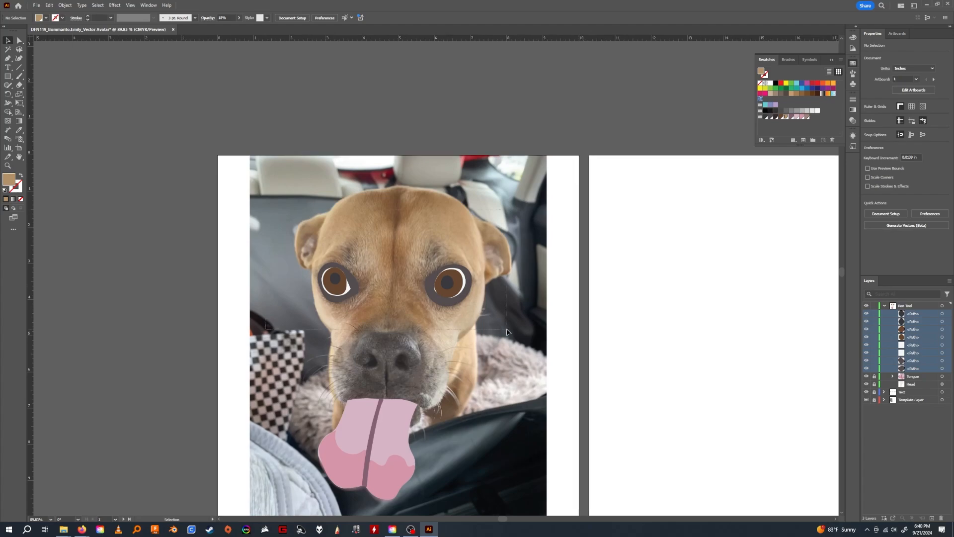
# Group all the unlocked eye paths and name the group Eyes.
pyautogui.hotkey('ctrl', 'a')
pyautogui.rightClick(452, 287)
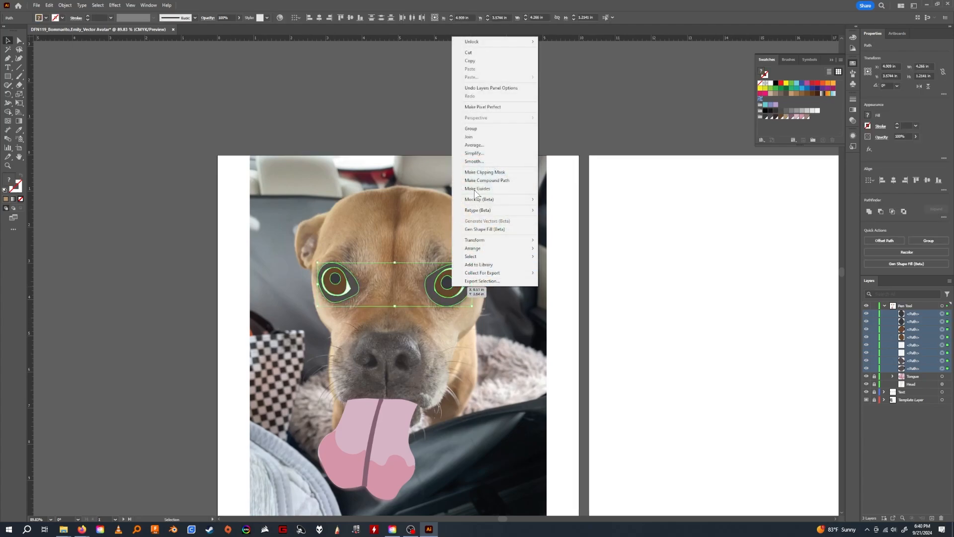
pyautogui.click(472, 129)
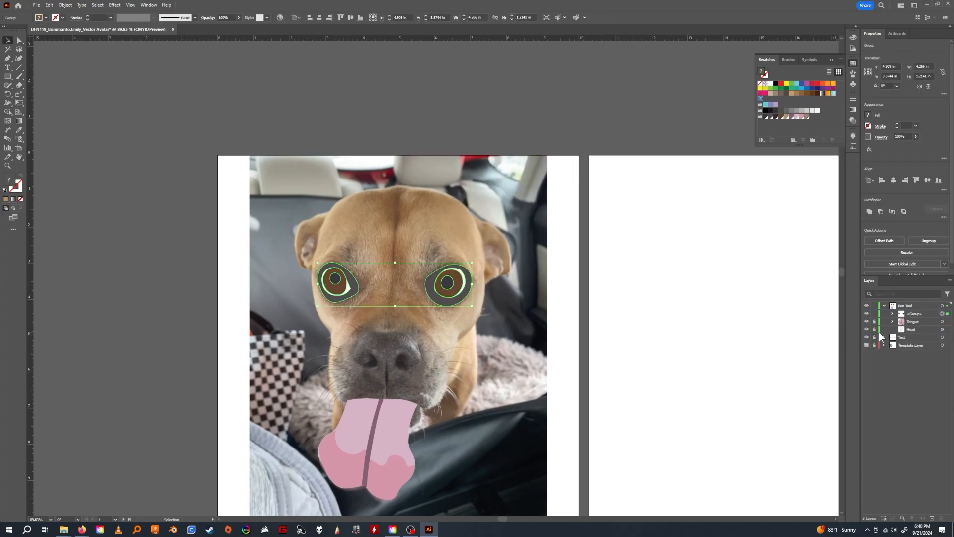
pyautogui.doubleClick(914, 314)
pyautogui.write('Eyes')
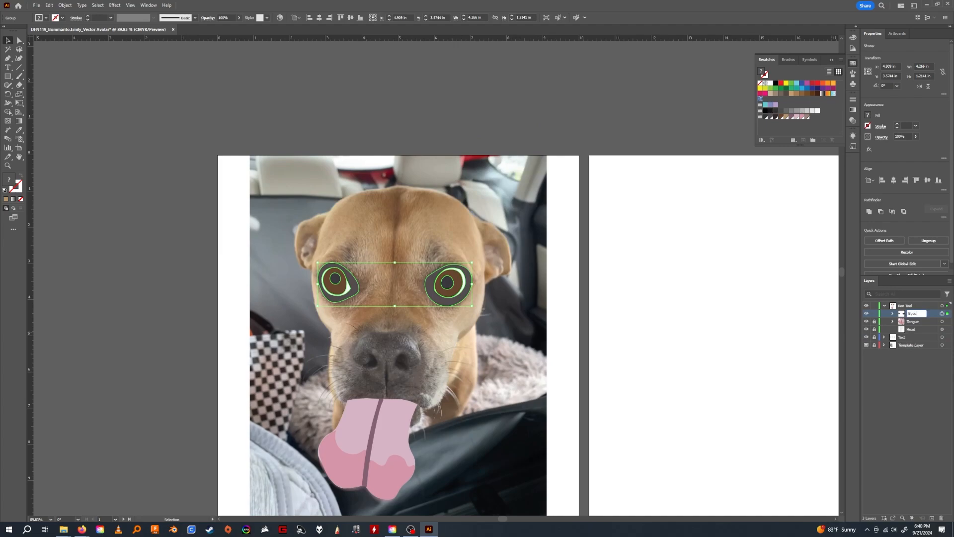
pyautogui.press('Return')
# Toggle the visibility of the Eyes group repeatedly to compare the drawn eyes with the photo.
pyautogui.click(867, 313)
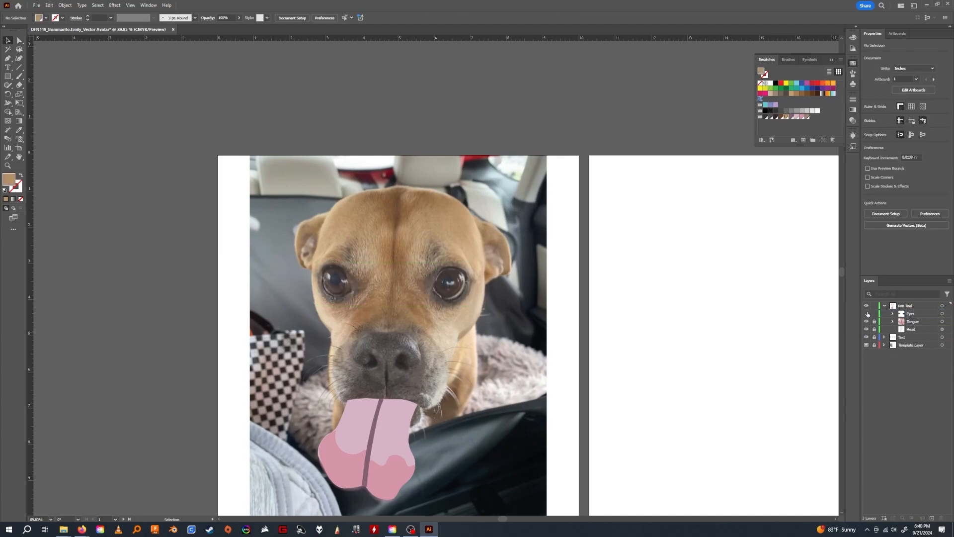
pyautogui.click(867, 314)
pyautogui.click(867, 313)
pyautogui.click(867, 314)
pyautogui.click(868, 313)
pyautogui.click(867, 314)
pyautogui.click(867, 313)
pyautogui.click(868, 314)
pyautogui.click(867, 314)
# Hide the Template Layer to show the finished dog drawing alone on the PEN TOOL artboard.
pyautogui.scroll(-3, 407, 351)
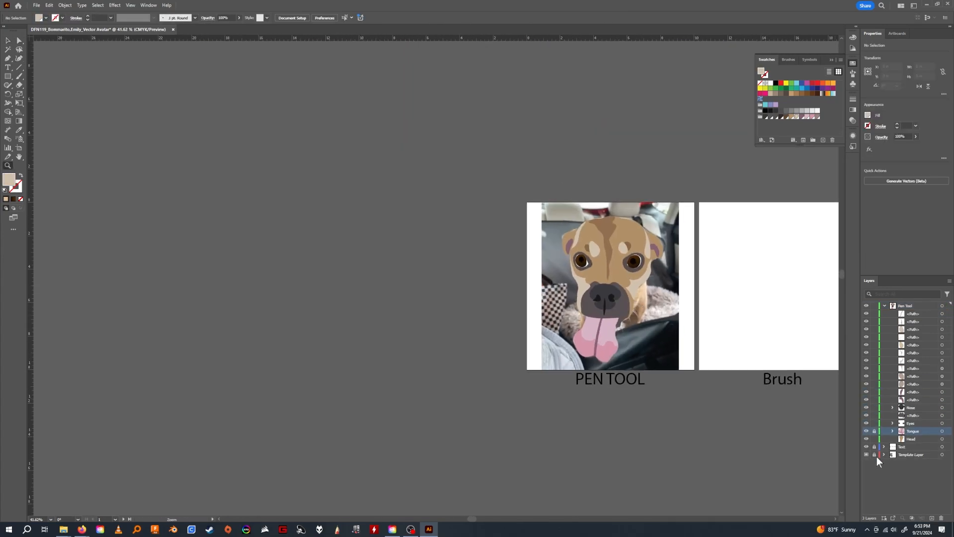
pyautogui.click(866, 454)
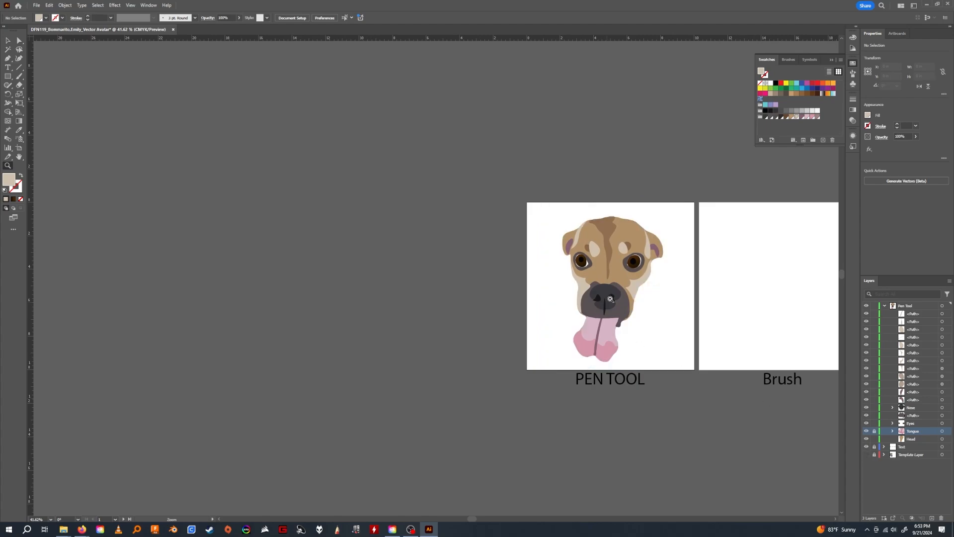
pyautogui.moveTo(652, 321); pyautogui.dragTo(634, 385)
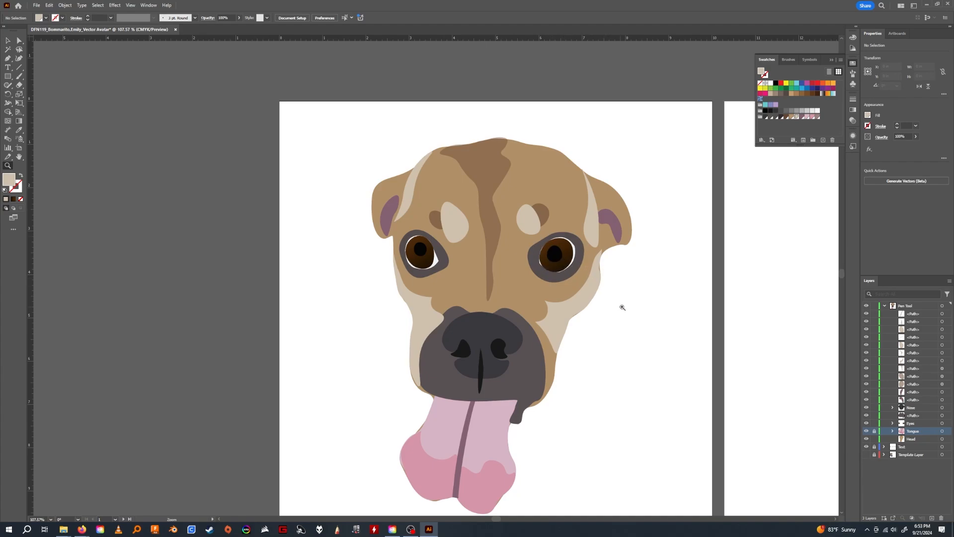
pyautogui.moveTo(624, 361); pyautogui.dragTo(599, 325)
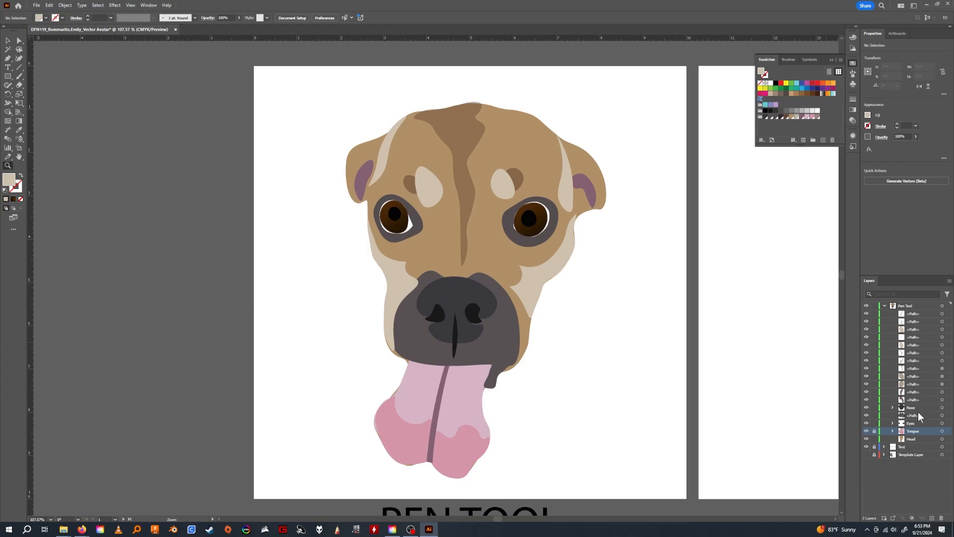
# Move the left-hand and right-hand brown eyebrow spots to the top of the Pen Tool layer's stacking order.
pyautogui.click(8, 40)
pyautogui.click(411, 189)
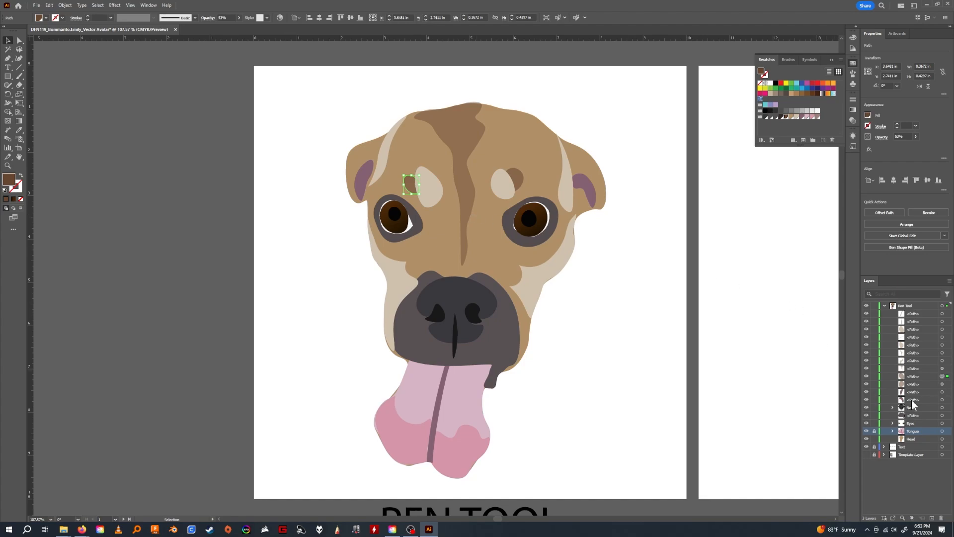
pyautogui.moveTo(920, 378); pyautogui.dragTo(918, 313)
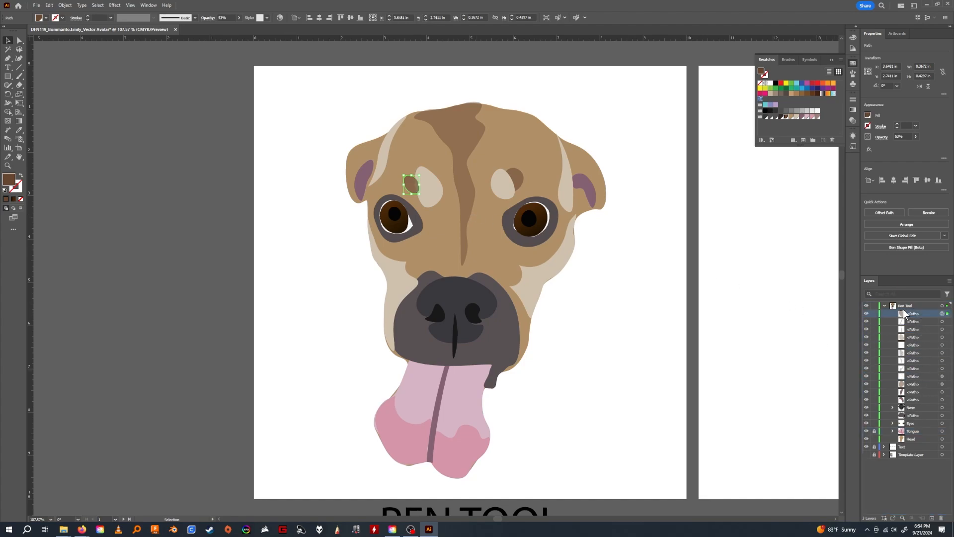
pyautogui.click(519, 181)
pyautogui.moveTo(918, 321); pyautogui.dragTo(918, 314)
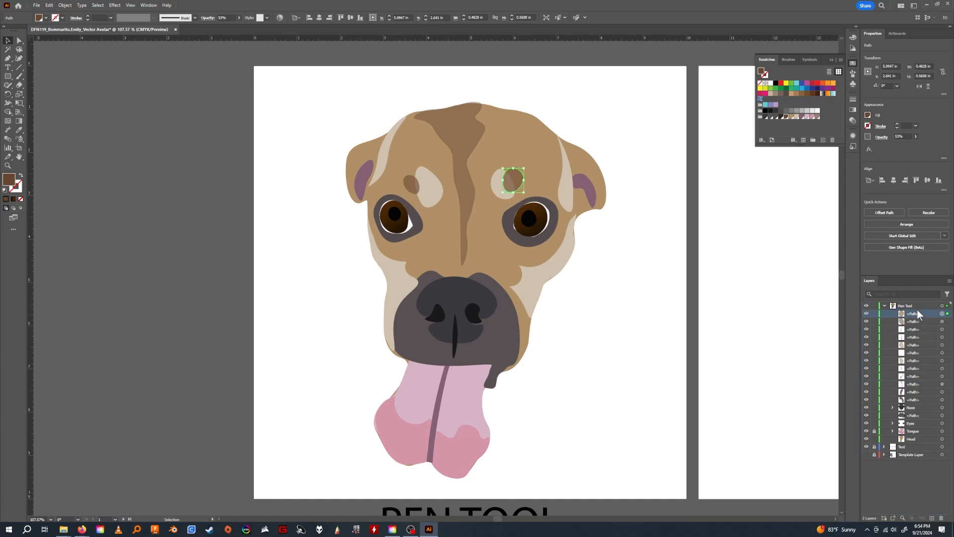
# Examine the Arrange options for the right-hand brown eyebrow spot, and deselect it without applying any.
pyautogui.rightClick(511, 185)
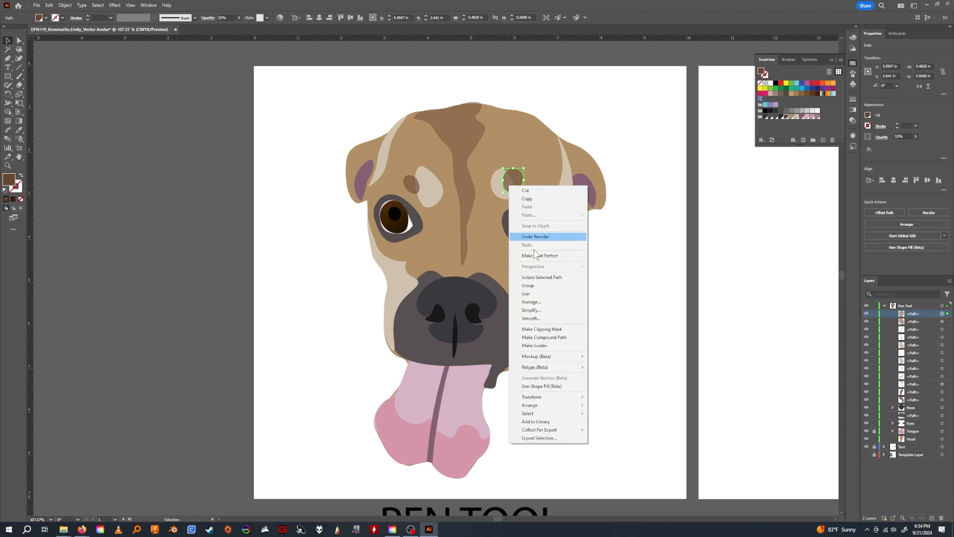
pyautogui.moveTo(549, 405)
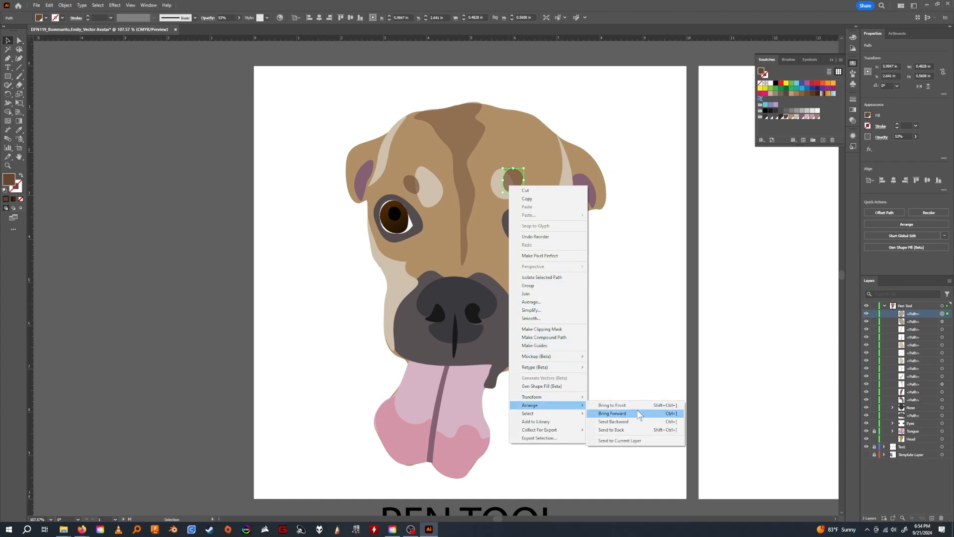
pyautogui.click(637, 252)
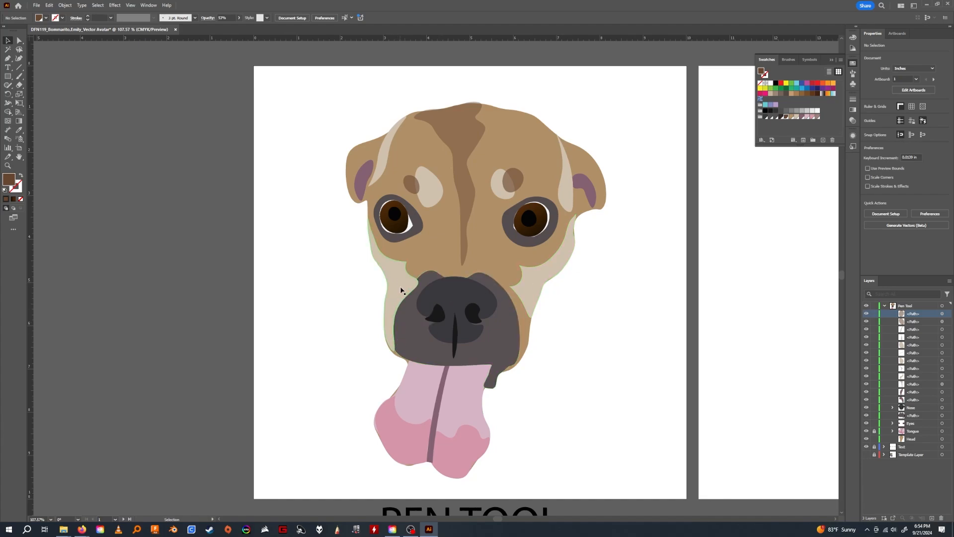
# Move the left-hand light cheek patch beneath the dark muzzle shape in the Pen Tool layer's stacking order.
pyautogui.click(407, 334)
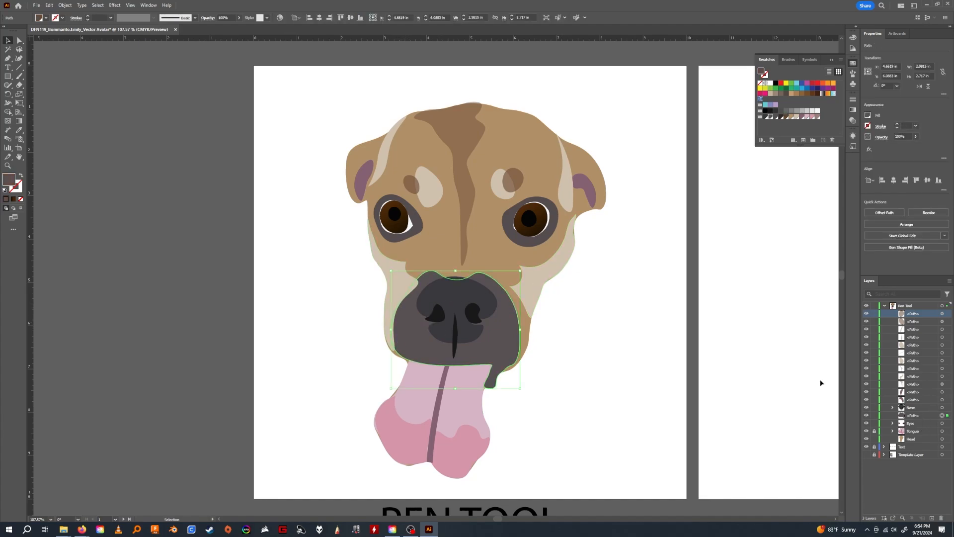
pyautogui.click(397, 277)
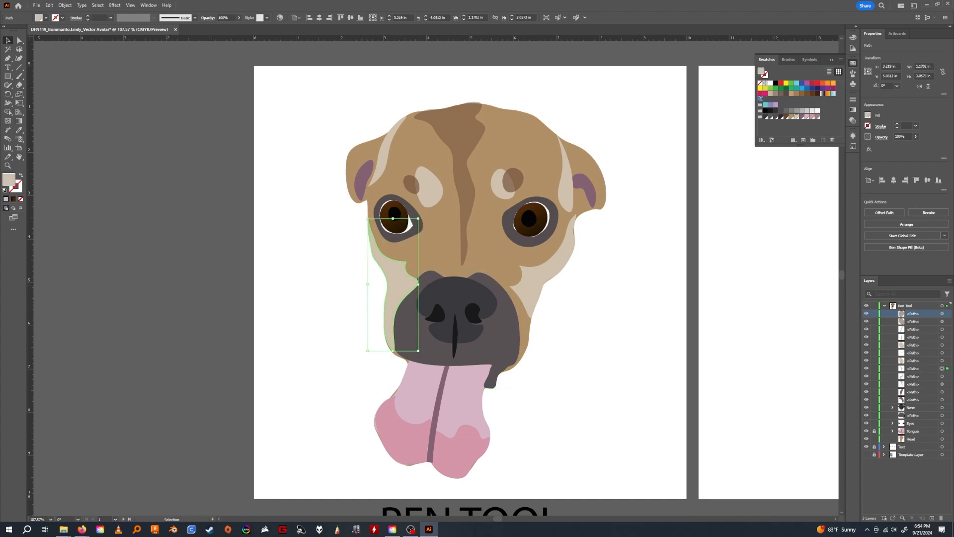
pyautogui.moveTo(914, 369); pyautogui.dragTo(914, 423)
pyautogui.click(605, 307)
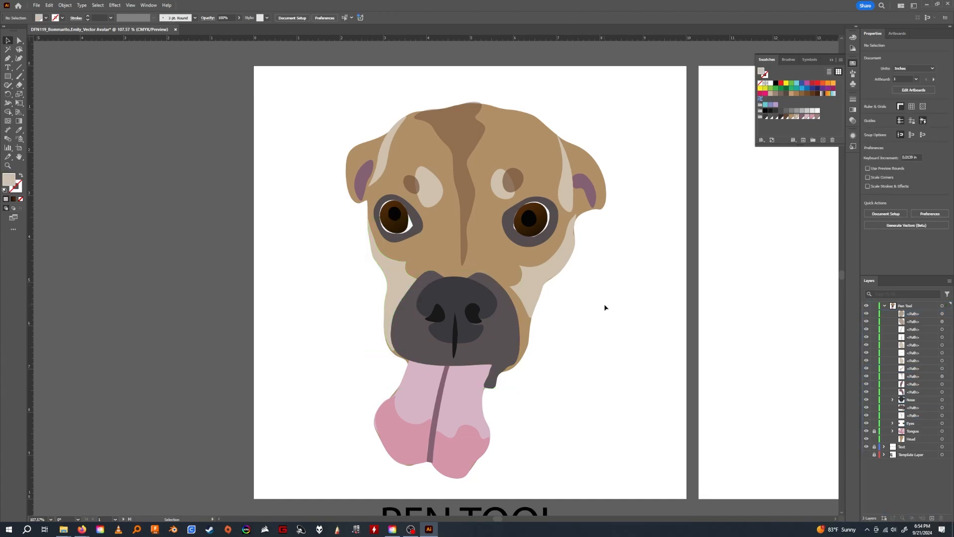
# Raise the opacity of both brown eyebrow spots to 100%.
pyautogui.moveTo(578, 331)
pyautogui.mouseDown()
pyautogui.moveTo(596, 345)
pyautogui.moveTo(568, 335)
pyautogui.mouseUp()
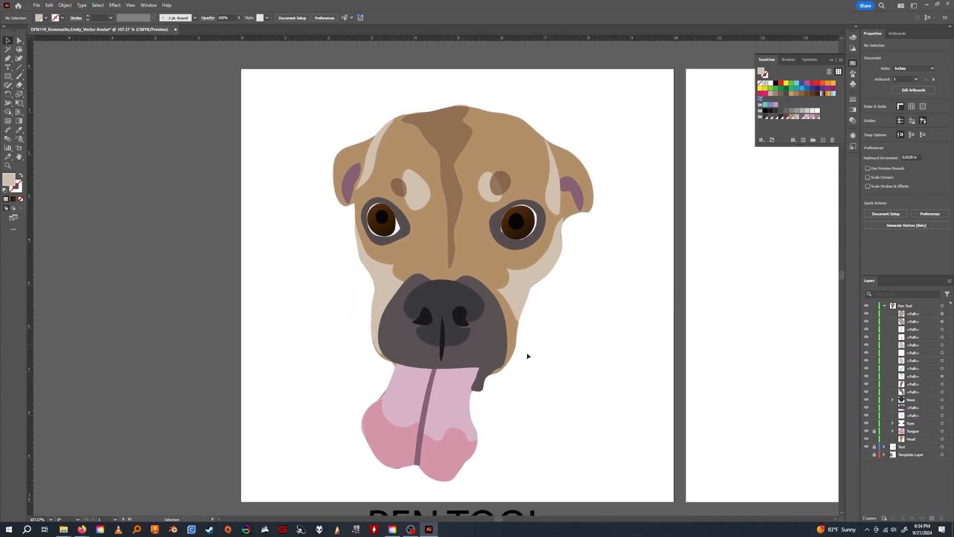
pyautogui.moveTo(562, 368); pyautogui.dragTo(559, 384)
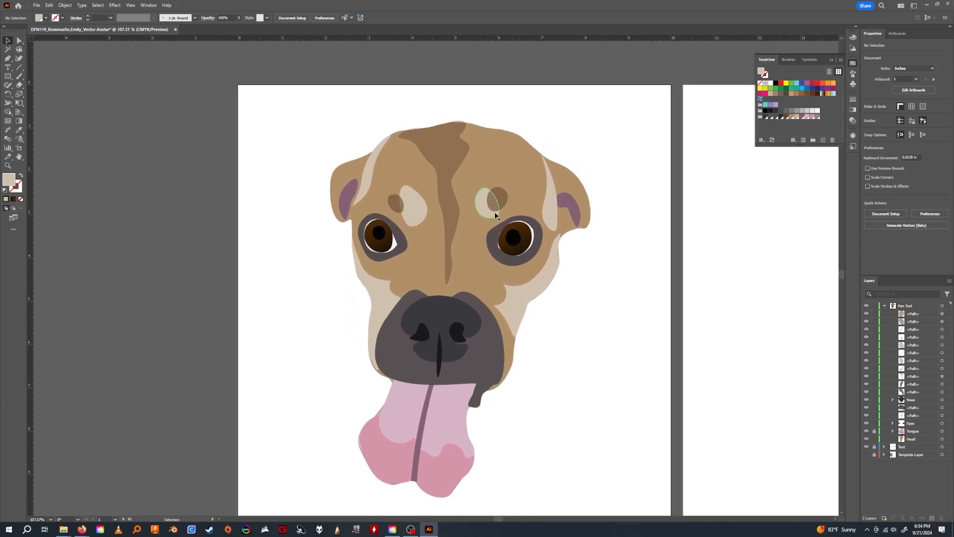
pyautogui.click(504, 197)
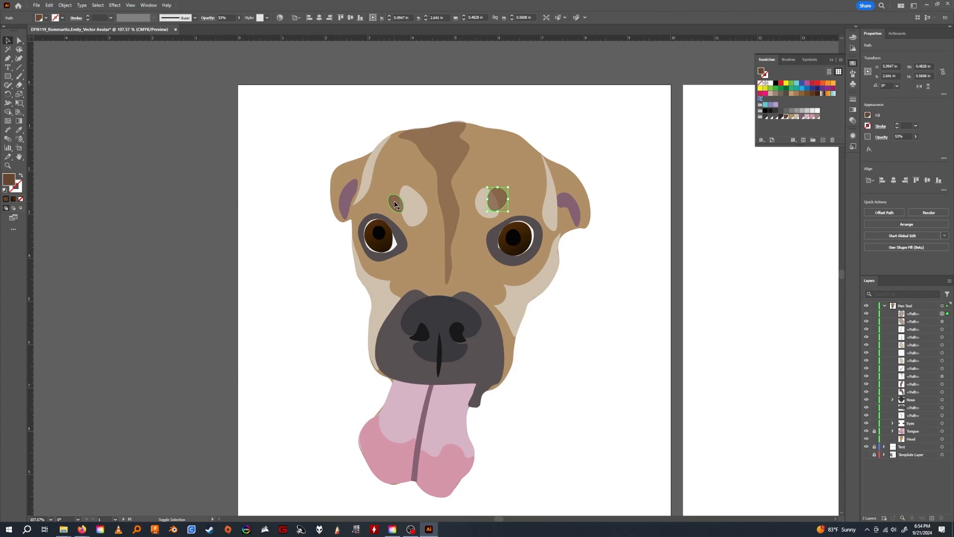
pyautogui.keyDown('shift'); pyautogui.click(395, 203); pyautogui.keyUp('shift')
pyautogui.click(916, 136)
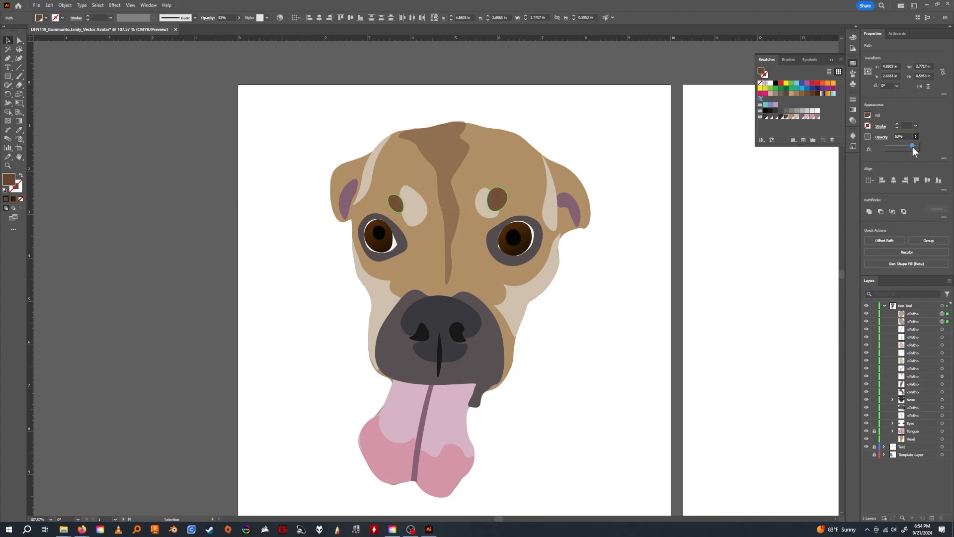
pyautogui.moveTo(912, 147); pyautogui.dragTo(922, 148)
pyautogui.click(630, 283)
# Collapse the Pen Tool layer's contents and create a new layer above it.
pyautogui.moveTo(604, 266); pyautogui.dragTo(581, 240)
pyautogui.moveTo(594, 285); pyautogui.dragTo(531, 278)
pyautogui.press('z')
pyautogui.moveTo(551, 278); pyautogui.dragTo(458, 282)
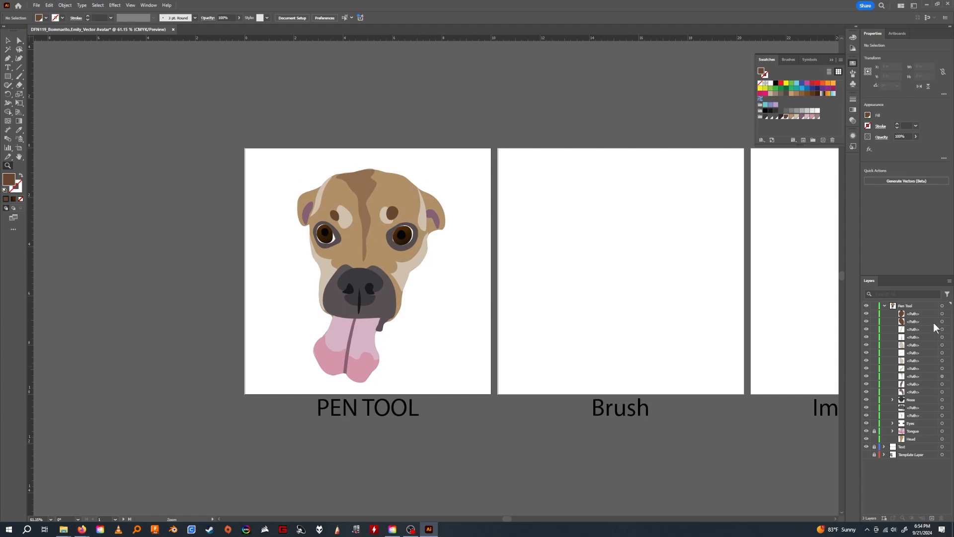
pyautogui.click(884, 305)
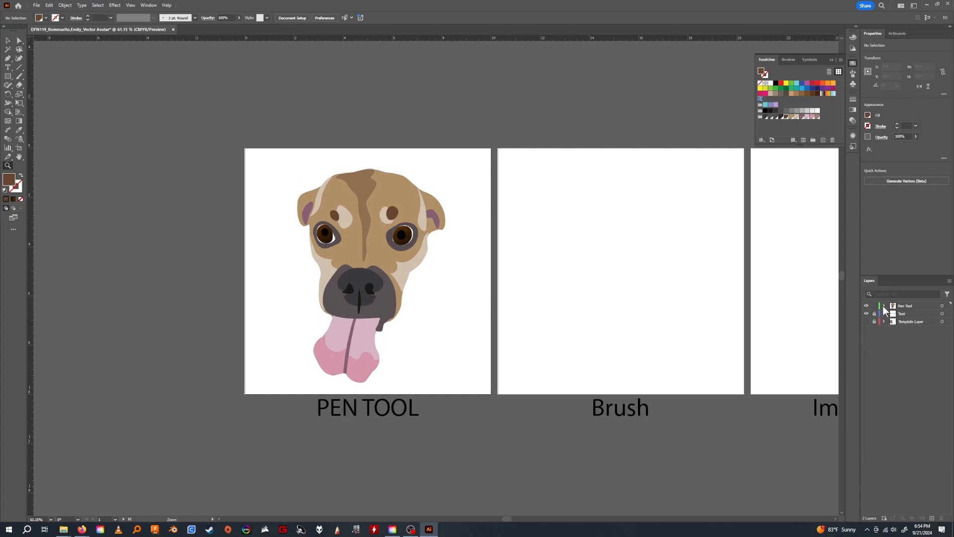
pyautogui.click(932, 517)
# Draw a turquoise 10 × 10 in background square covering the PEN TOOL artboard and place its layer beneath the Pen Tool layer.
pyautogui.click(11, 76)
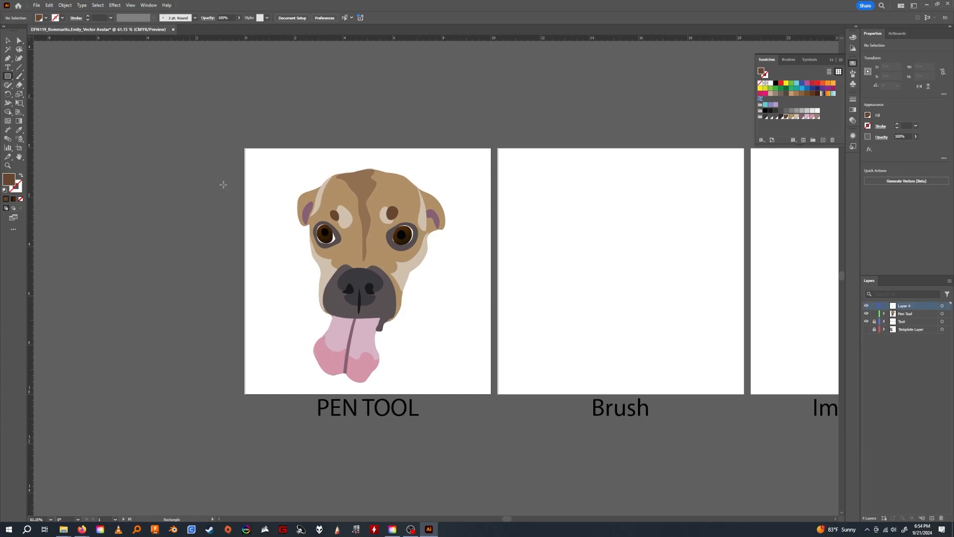
pyautogui.moveTo(244, 149); pyautogui.dragTo(490, 394)
pyautogui.press('v')
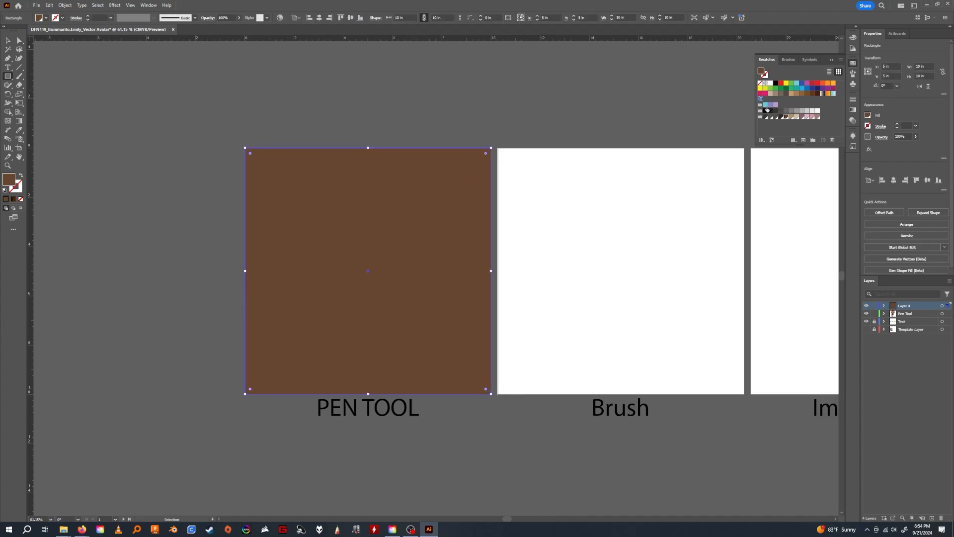
pyautogui.click(797, 83)
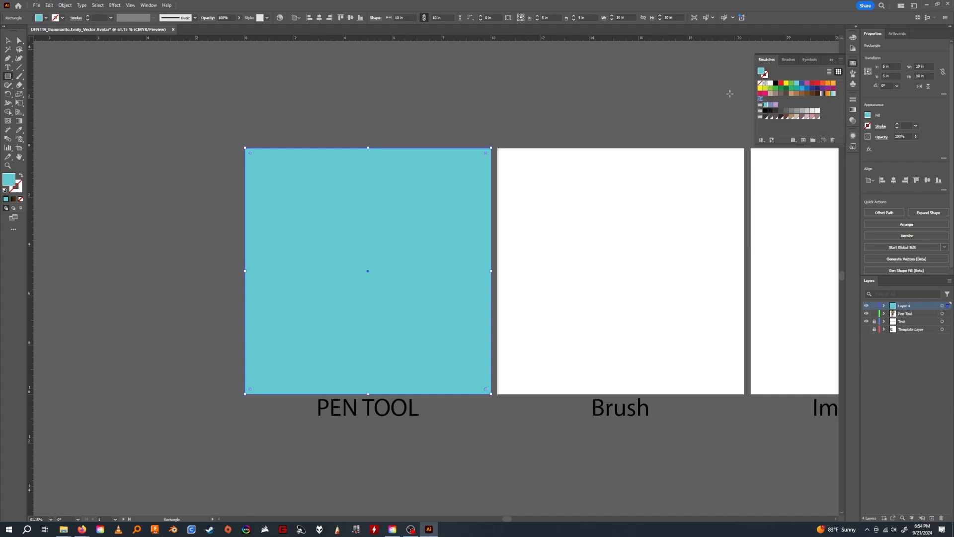
pyautogui.moveTo(903, 313); pyautogui.dragTo(903, 304)
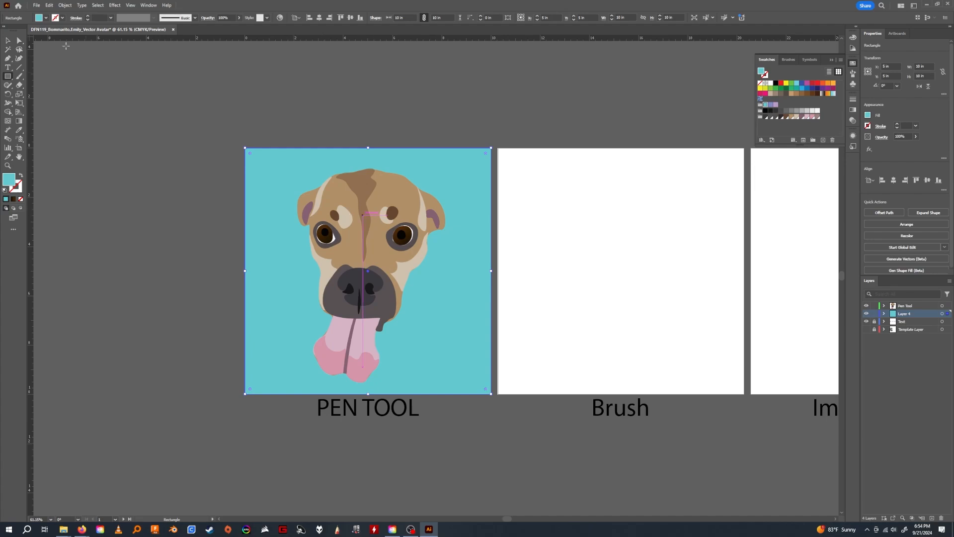
# Select both light cheek patches beside the dog's muzzle.
pyautogui.click(8, 40)
pyautogui.moveTo(377, 276); pyautogui.dragTo(363, 262)
pyautogui.click(313, 116)
pyautogui.click(336, 262)
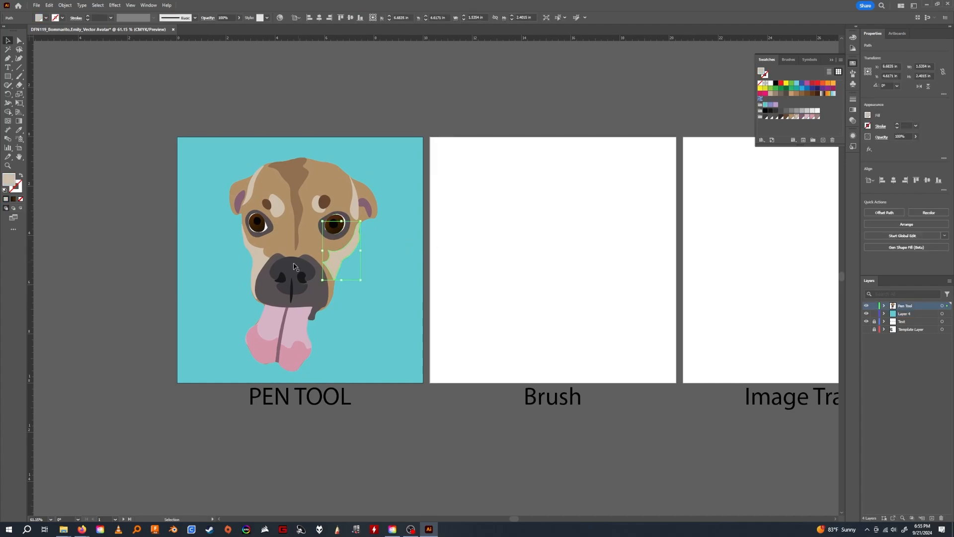
pyautogui.keyDown('shift'); pyautogui.click(263, 259); pyautogui.keyUp('shift')
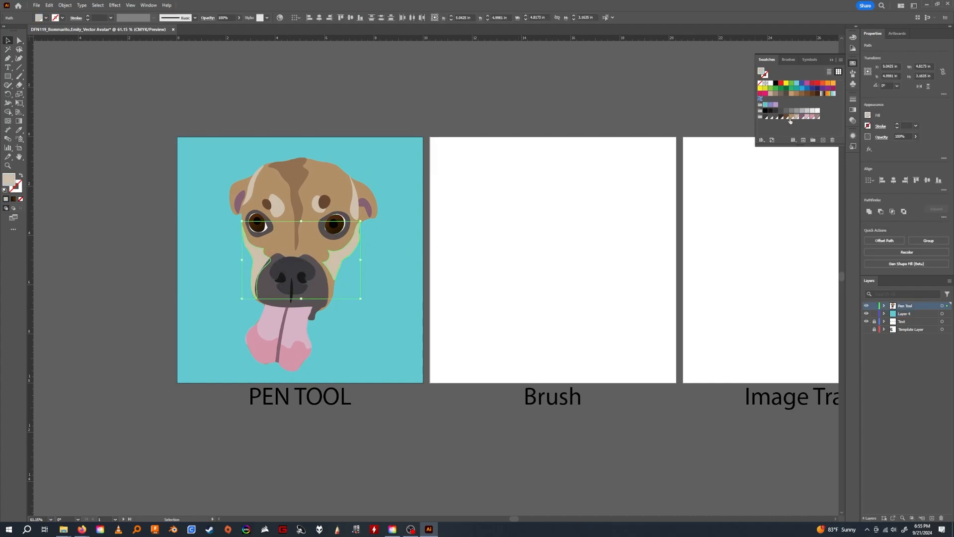
# Try a dark brown linear gradient fill on both cheek patches and return them to the solid light beige swatch.
pyautogui.click(868, 115)
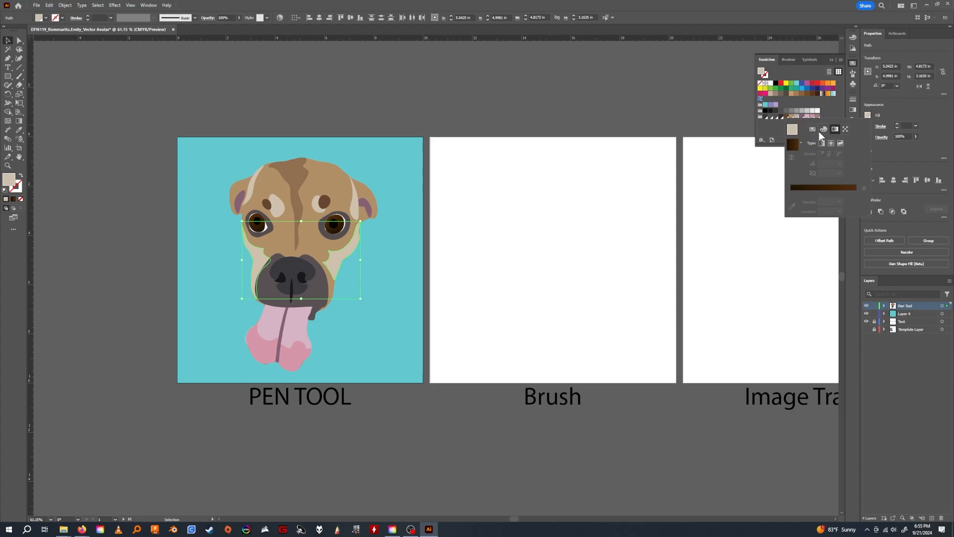
pyautogui.click(822, 143)
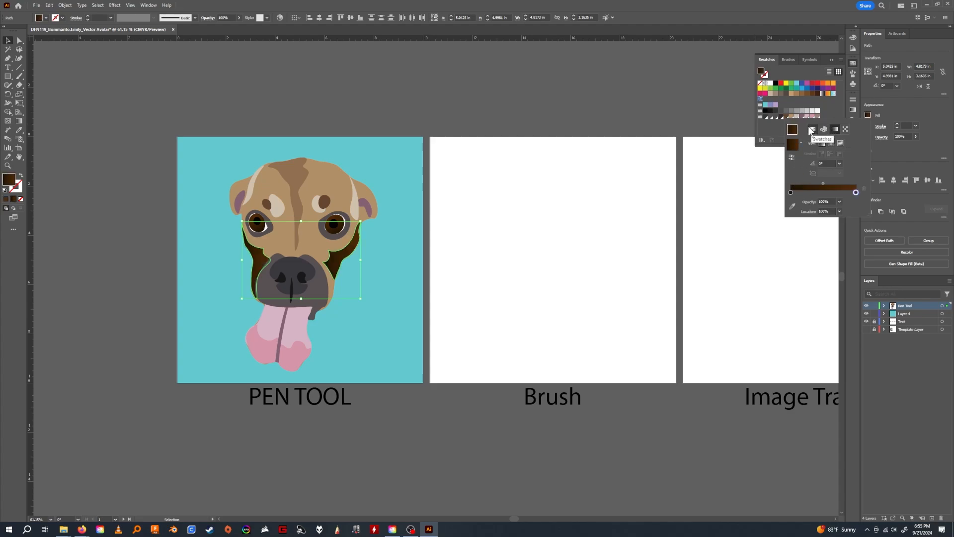
pyautogui.click(810, 130)
pyautogui.click(867, 116)
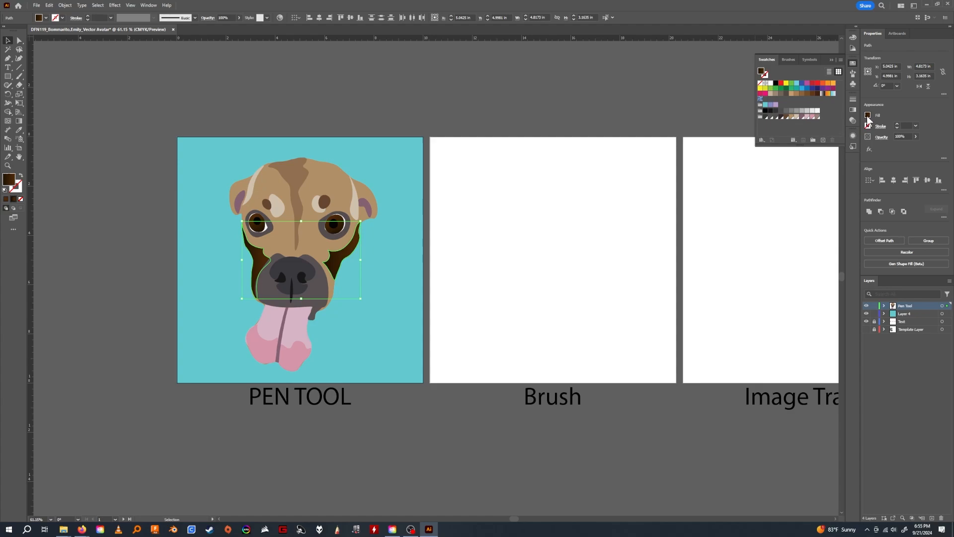
pyautogui.click(867, 117)
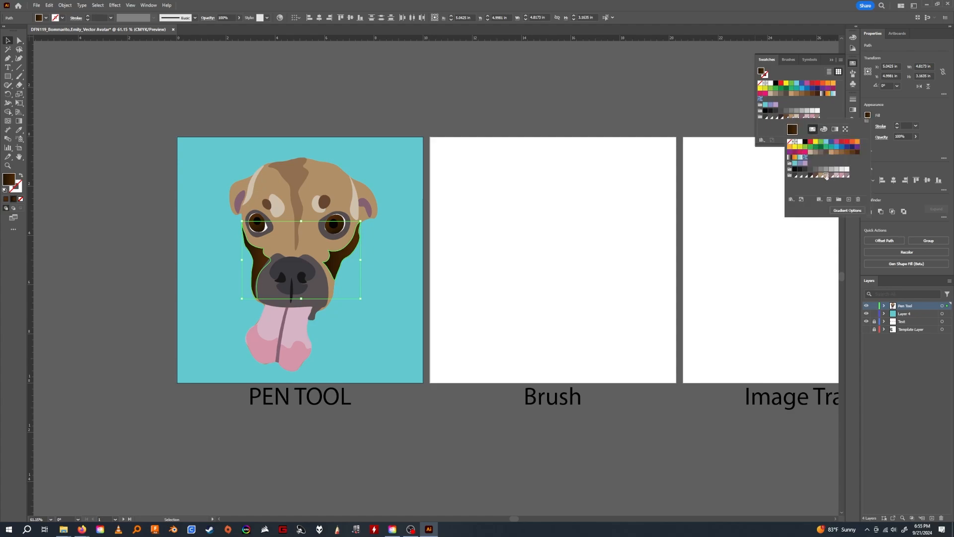
pyautogui.click(826, 175)
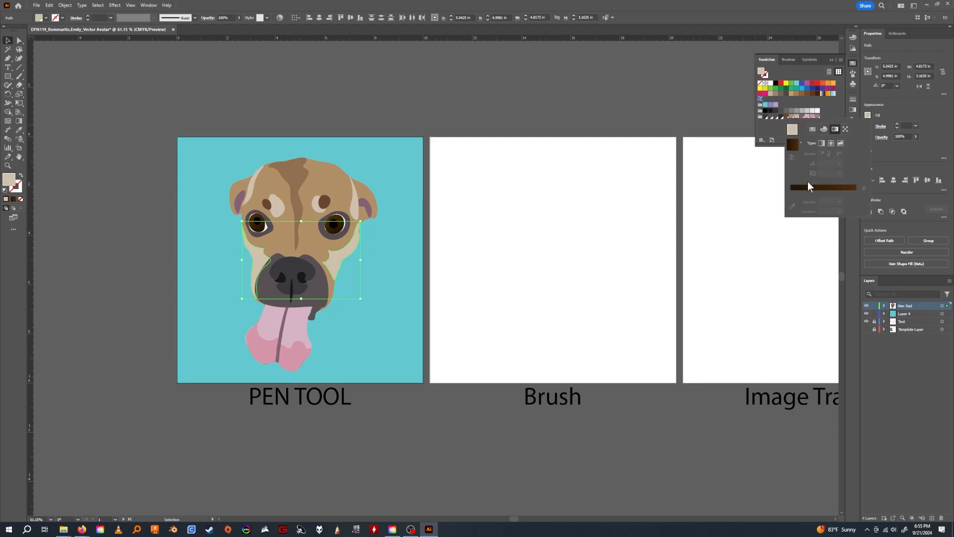
# Try recolouring the end stop of a gradient on the cheek patches, and resample the solid light beige with the Eyedropper.
pyautogui.click(808, 185)
pyautogui.doubleClick(856, 193)
pyautogui.click(760, 239)
pyautogui.press('Escape')
pyautogui.press('g')
pyautogui.press('i')
pyautogui.click(355, 199)
# Apply a linear gradient to both cheek patches with a beige start stop and an end stop at 0% opacity.
pyautogui.click(868, 115)
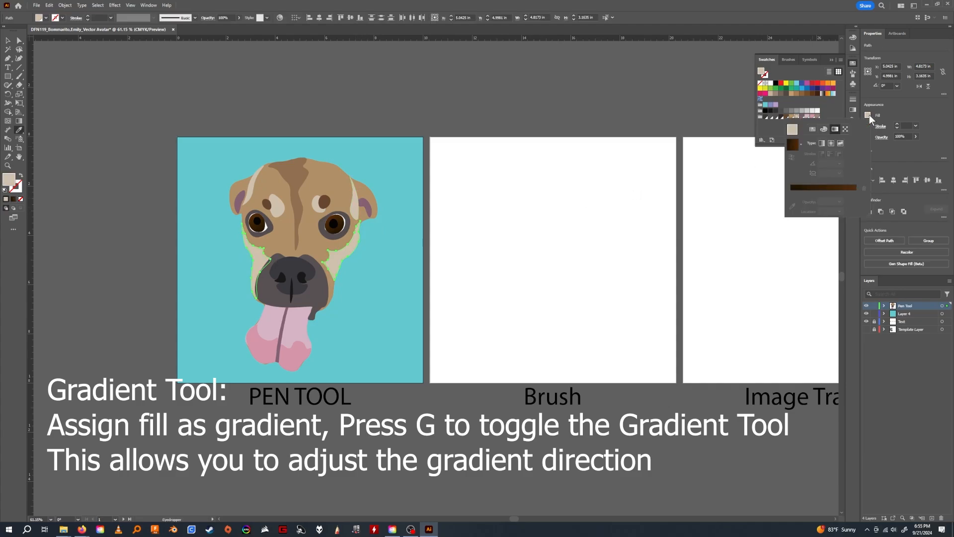
pyautogui.click(794, 188)
pyautogui.doubleClick(791, 193)
pyautogui.click(805, 248)
pyautogui.click(856, 192)
pyautogui.click(839, 201)
pyautogui.click(845, 208)
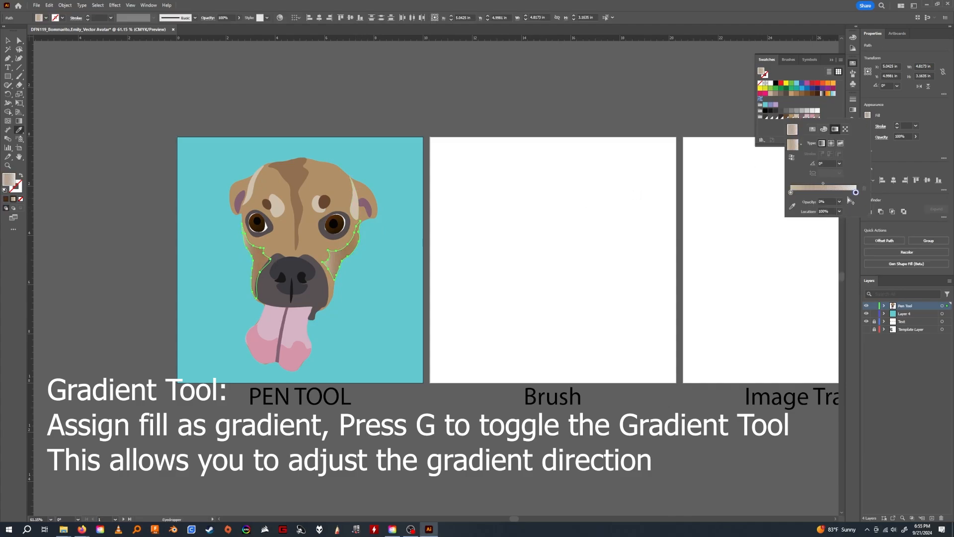
# Swap the gradient's stops so the transparent one comes first, and try several preset angles on the cheek patches.
pyautogui.moveTo(791, 192)
pyautogui.mouseDown()
pyautogui.moveTo(822, 192)
pyautogui.moveTo(791, 193)
pyautogui.mouseUp()
pyautogui.moveTo(823, 192); pyautogui.dragTo(857, 193)
pyautogui.click(840, 164)
pyautogui.click(844, 210)
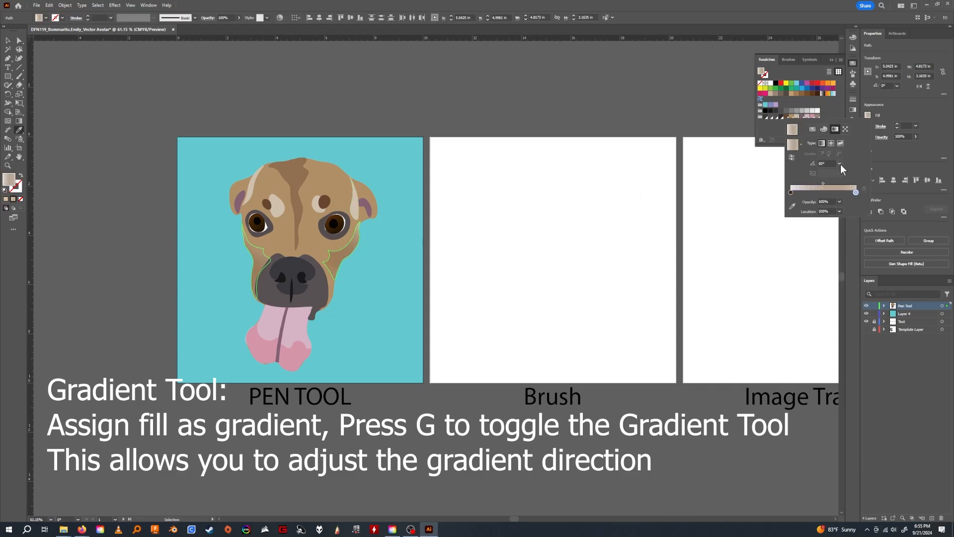
pyautogui.click(840, 164)
pyautogui.click(849, 203)
pyautogui.click(840, 164)
pyautogui.click(847, 226)
# Try redirecting the gradients of both cheek patches together with the Gradient Tool, first towards the lower right and again towards the lower left.
pyautogui.press('g')
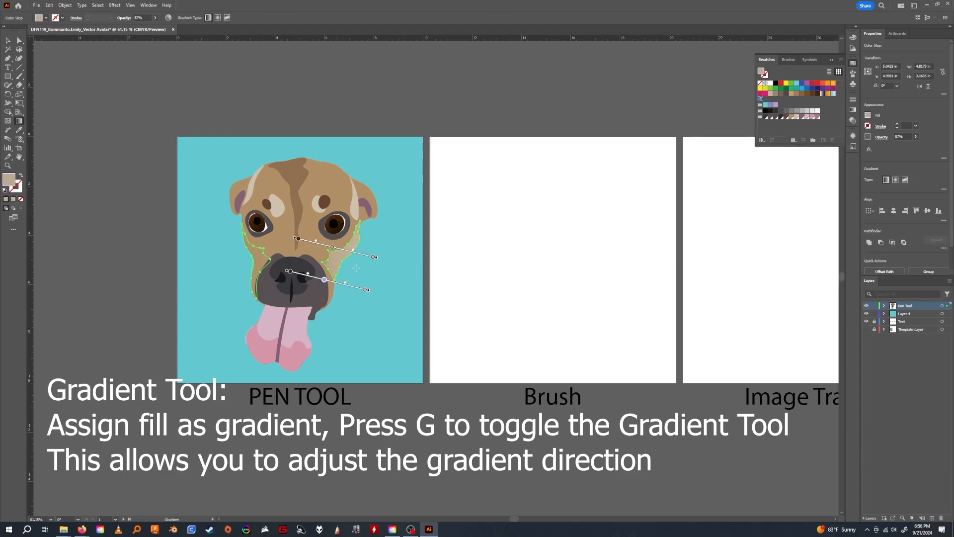
pyautogui.press('v')
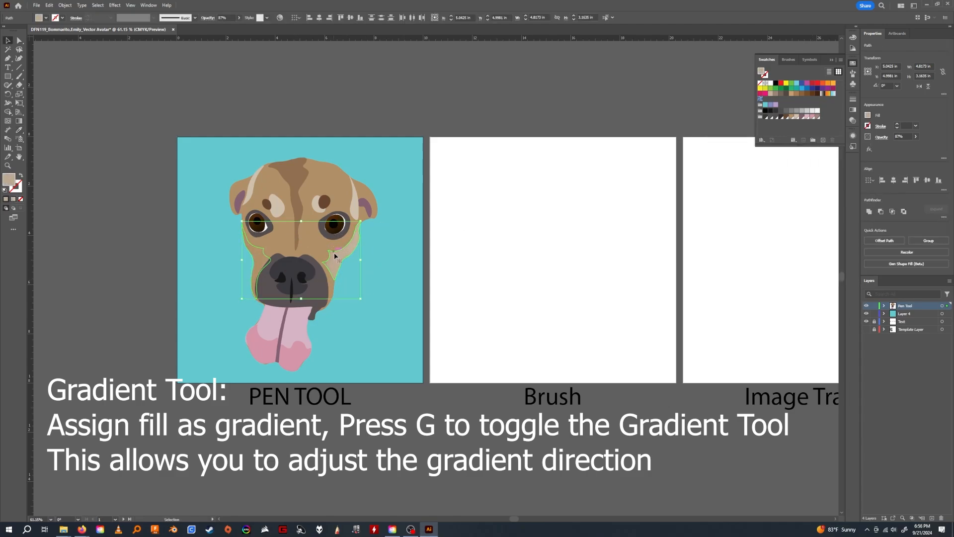
pyautogui.press('g')
pyautogui.moveTo(315, 201); pyautogui.dragTo(402, 267)
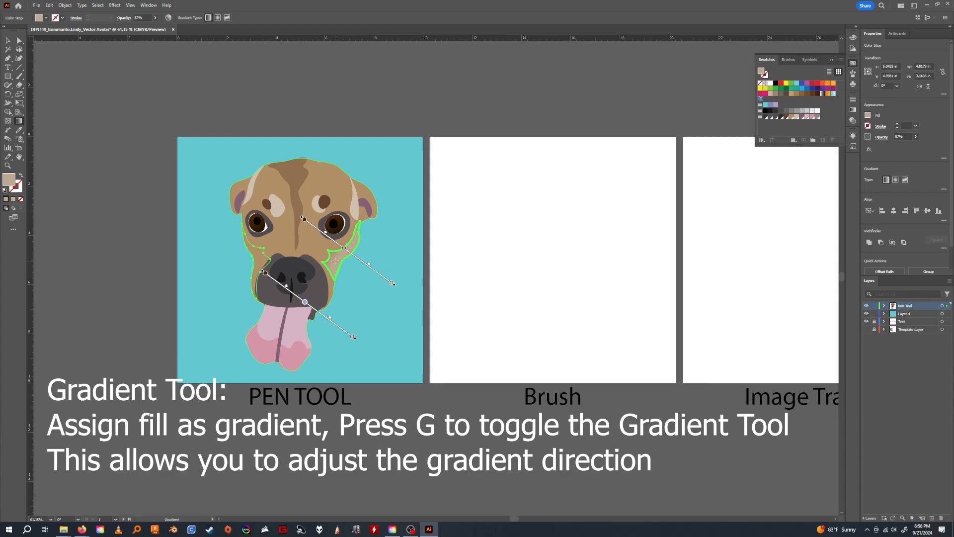
pyautogui.press('v')
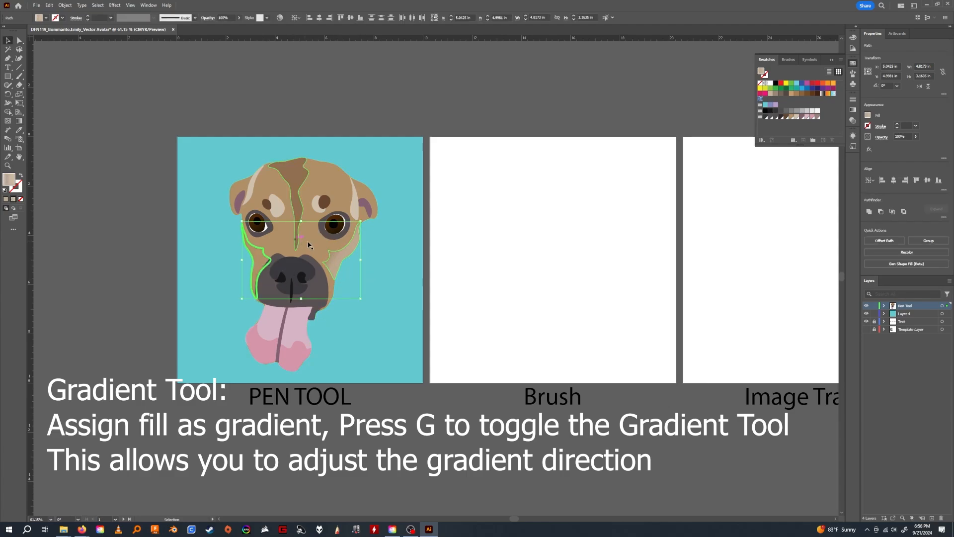
pyautogui.press('g')
pyautogui.moveTo(292, 230)
pyautogui.mouseDown()
pyautogui.moveTo(259, 247)
pyautogui.moveTo(270, 245)
pyautogui.mouseUp()
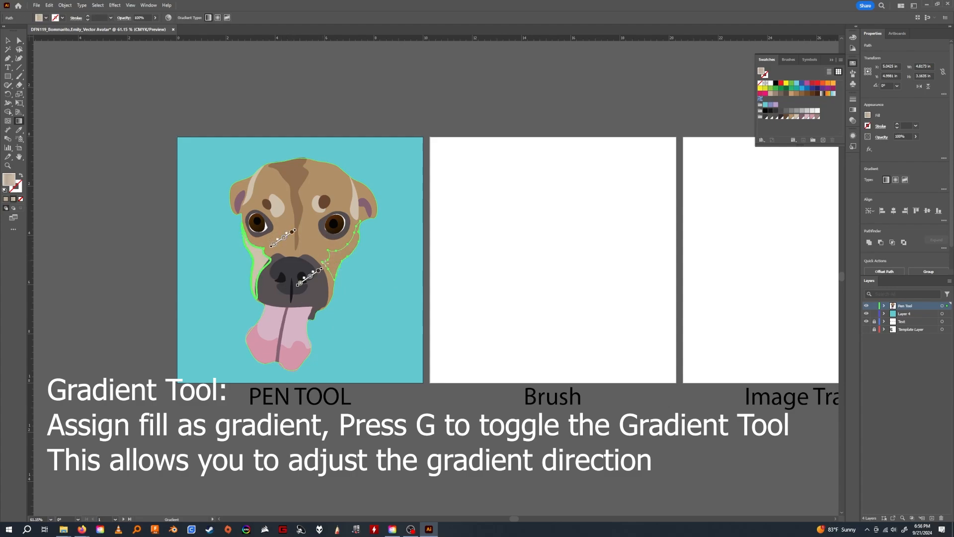
pyautogui.press('v')
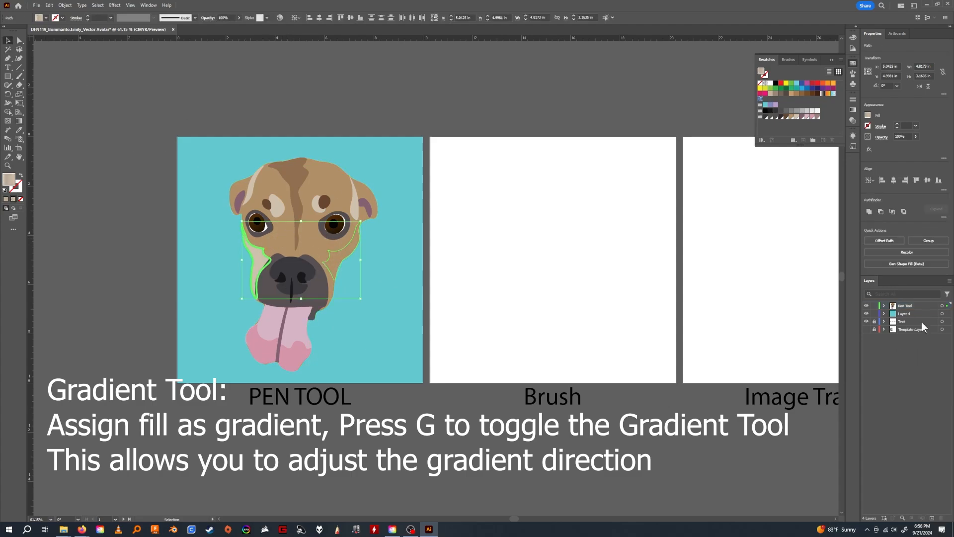
# Expand the Pen Tool layer and redirect only the right-hand cheek patch's gradient diagonally from between the eyes down past the outer cheek.
pyautogui.click(883, 306)
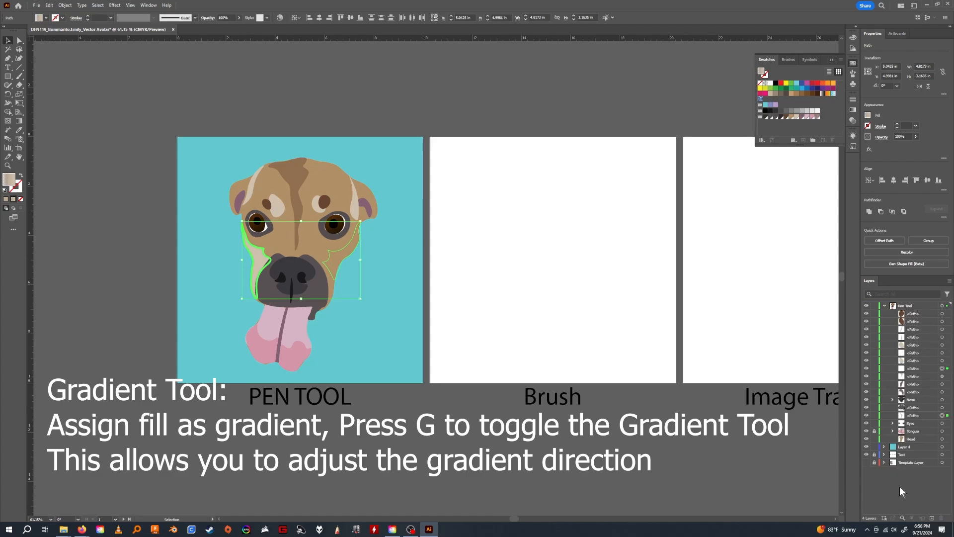
pyautogui.click(378, 265)
pyautogui.click(332, 258)
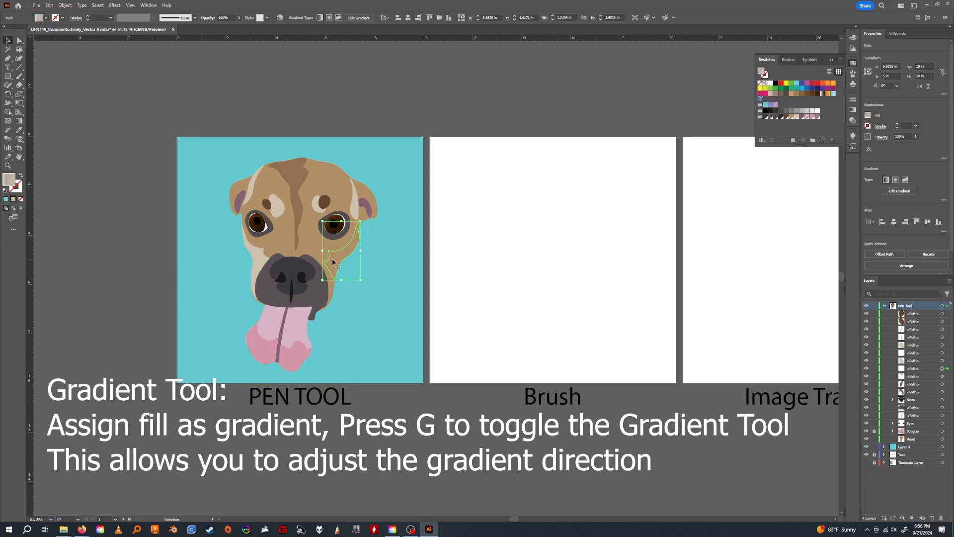
pyautogui.press('g')
pyautogui.moveTo(305, 220); pyautogui.dragTo(412, 284)
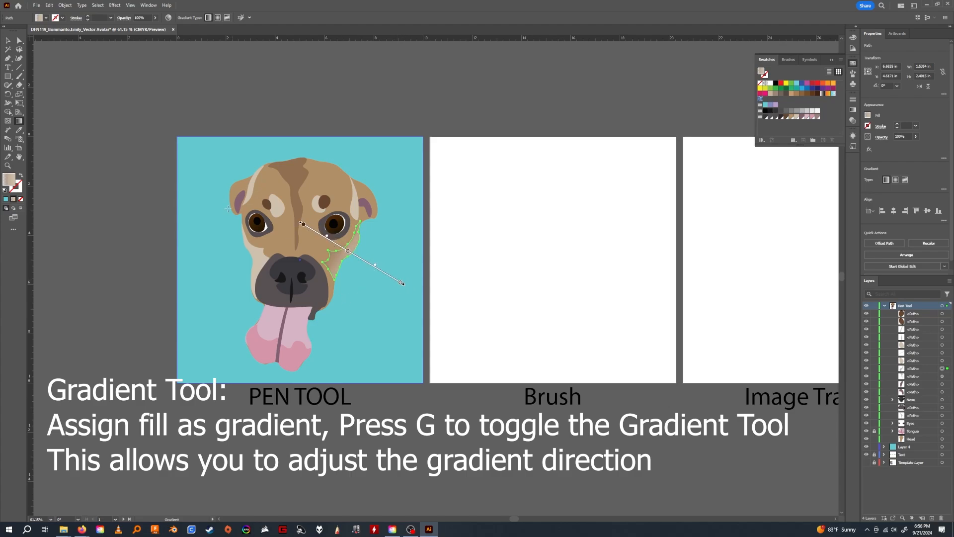
pyautogui.click(7, 40)
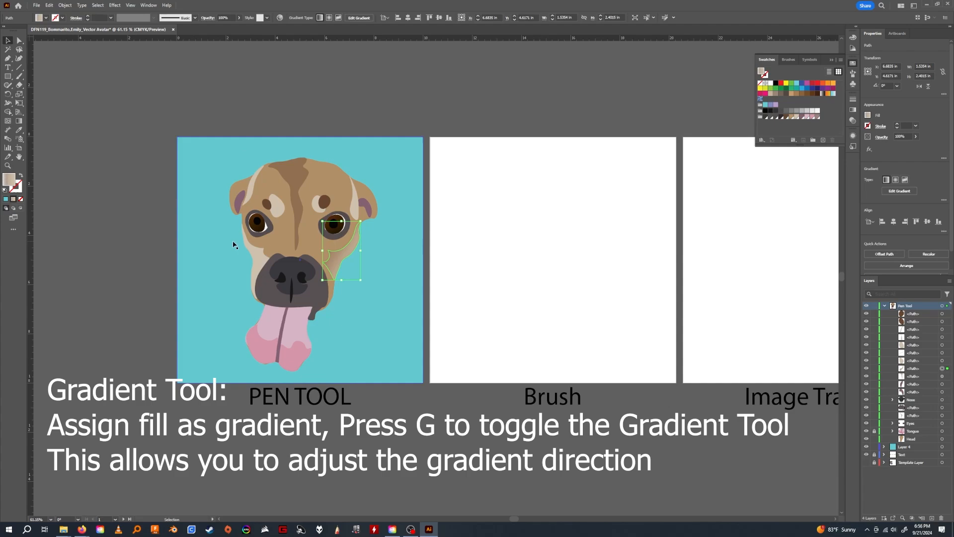
# Redirect the left-hand cheek patch's gradient diagonally from between the eyes down past the outer left cheek, and deselect it.
pyautogui.click(260, 257)
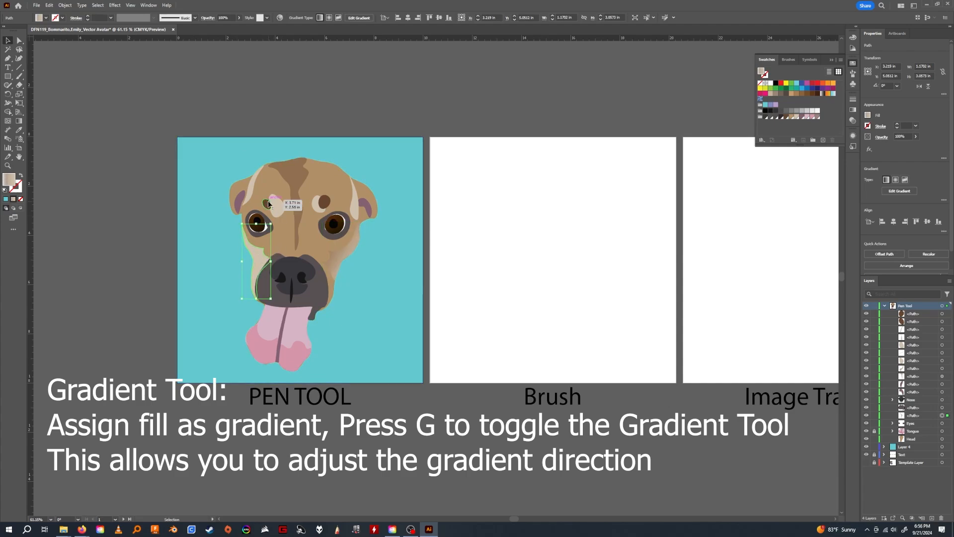
pyautogui.press('g')
pyautogui.moveTo(318, 214)
pyautogui.mouseDown()
pyautogui.moveTo(177, 292)
pyautogui.moveTo(163, 255)
pyautogui.moveTo(147, 269)
pyautogui.moveTo(167, 269)
pyautogui.mouseUp()
pyautogui.press('v')
pyautogui.click(155, 90)
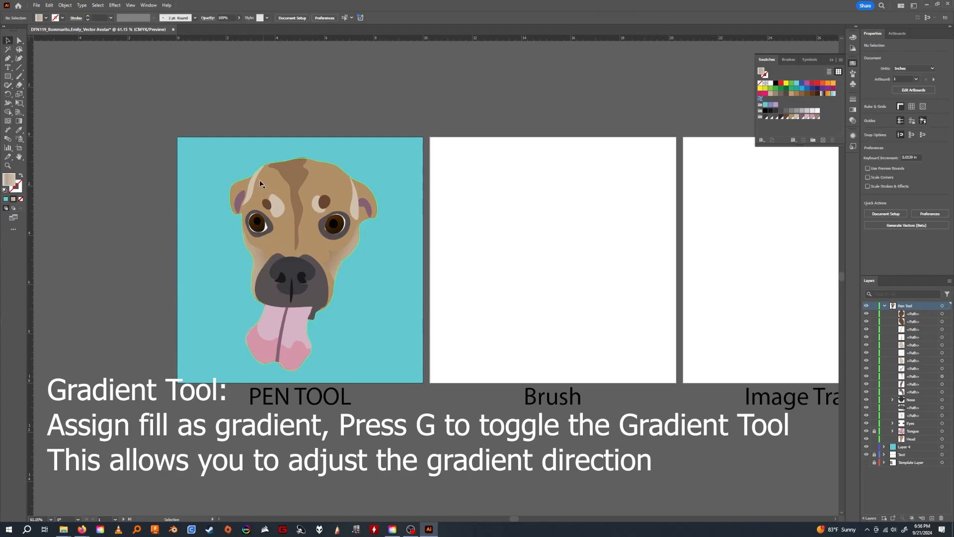
# Give the left-hand forehead highlight a linear gradient and redirect it diagonally from beside the brow up past the outer left forehead.
pyautogui.click(254, 185)
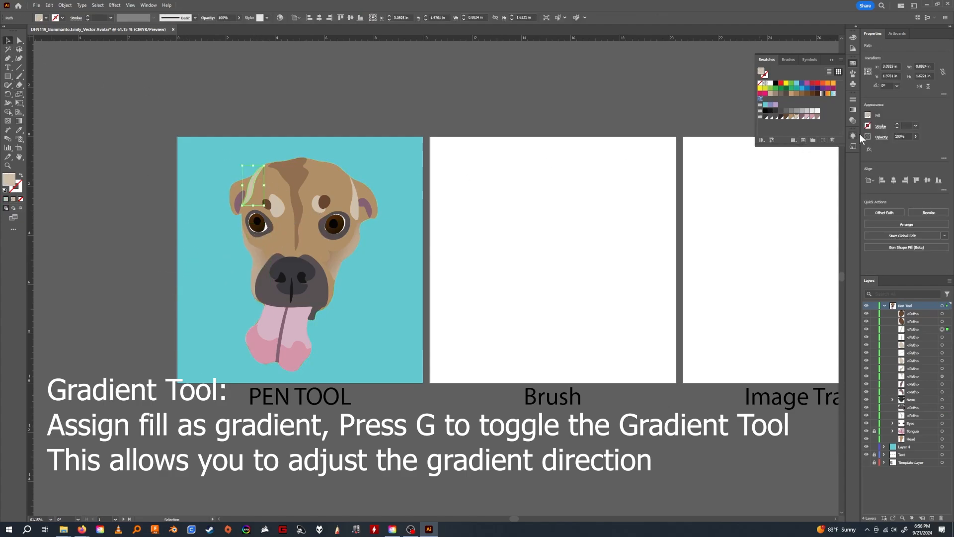
pyautogui.click(868, 115)
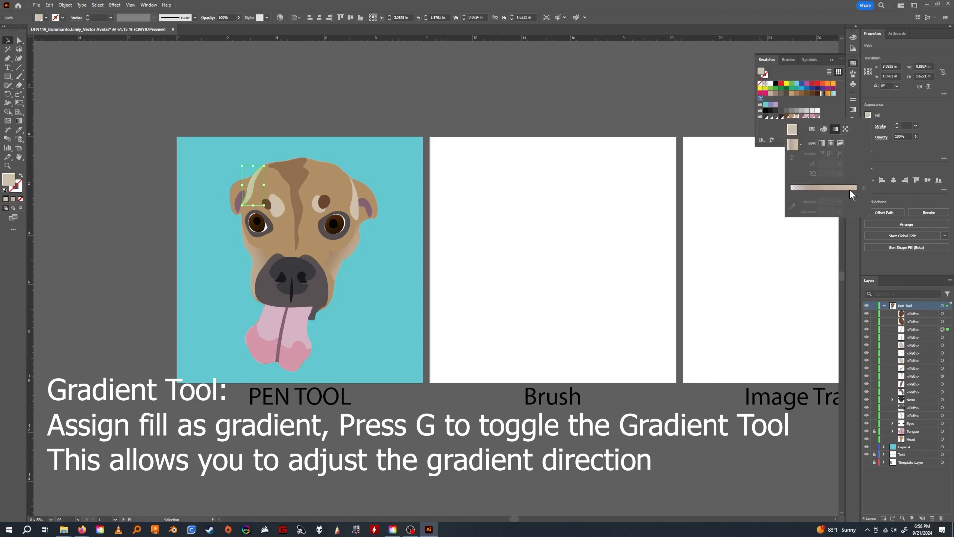
pyautogui.click(822, 143)
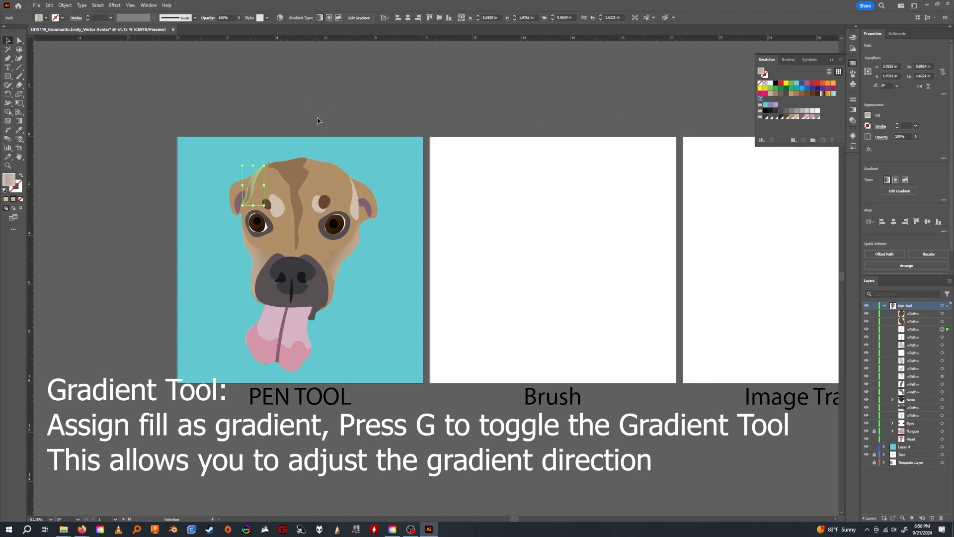
pyautogui.press('g')
pyautogui.moveTo(286, 209); pyautogui.dragTo(186, 146)
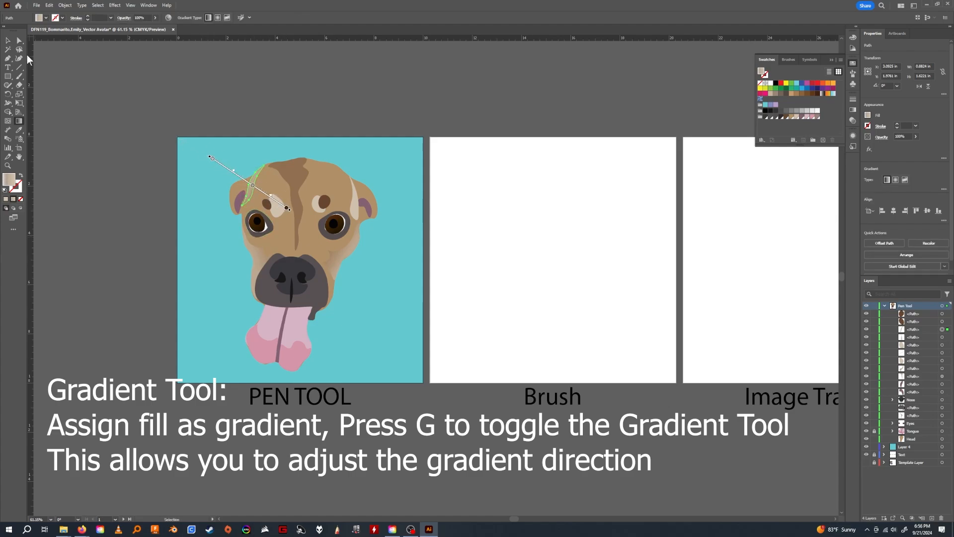
pyautogui.click(8, 40)
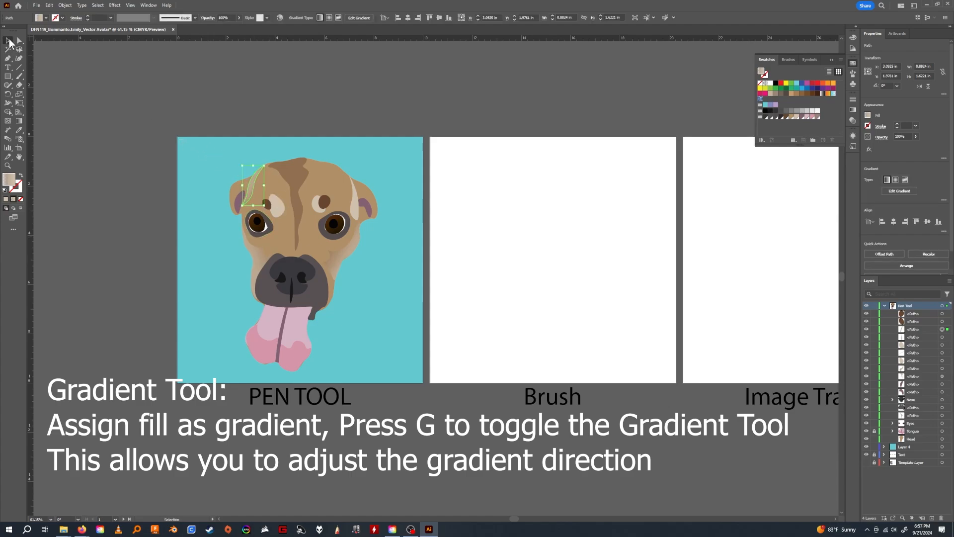
# Give the right-hand forehead highlight a linear gradient directed from the forehead's middle out past the right ear, and deselect it.
pyautogui.click(353, 189)
pyautogui.press('g')
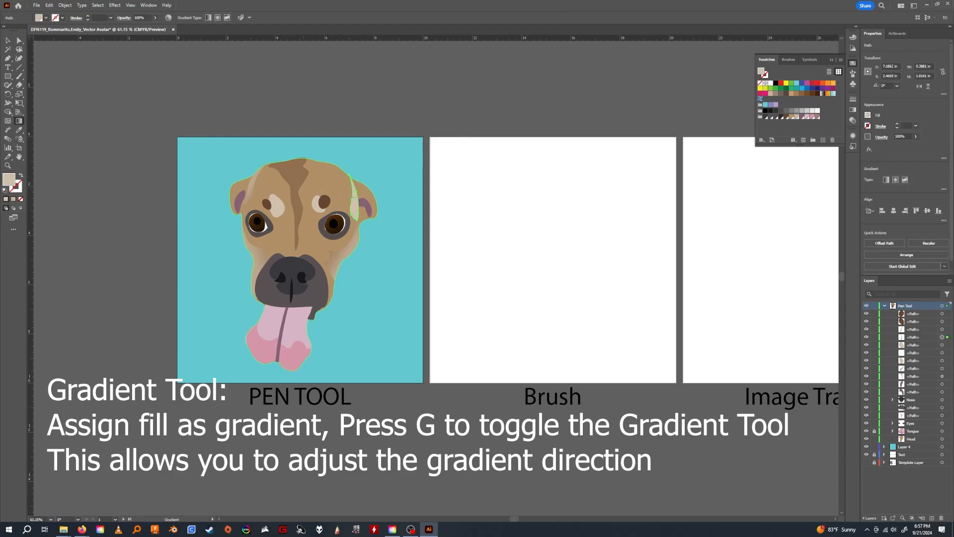
pyautogui.click(868, 115)
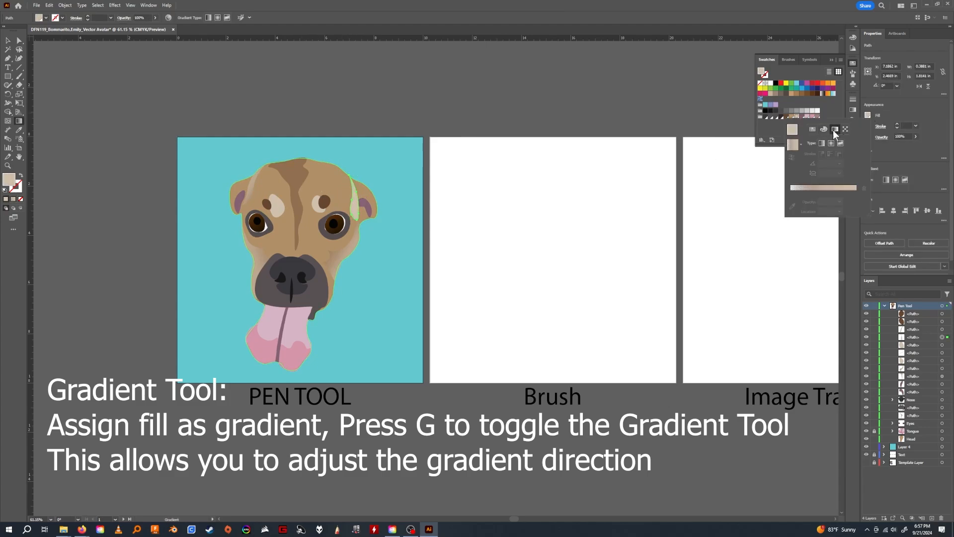
pyautogui.click(821, 143)
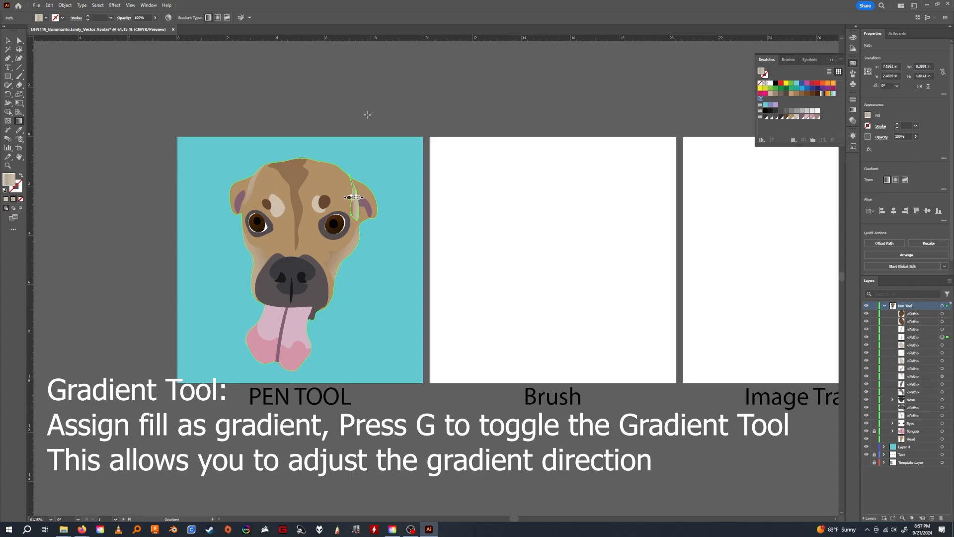
pyautogui.moveTo(303, 177)
pyautogui.mouseDown()
pyautogui.moveTo(383, 193)
pyautogui.moveTo(393, 211)
pyautogui.moveTo(431, 226)
pyautogui.mouseUp()
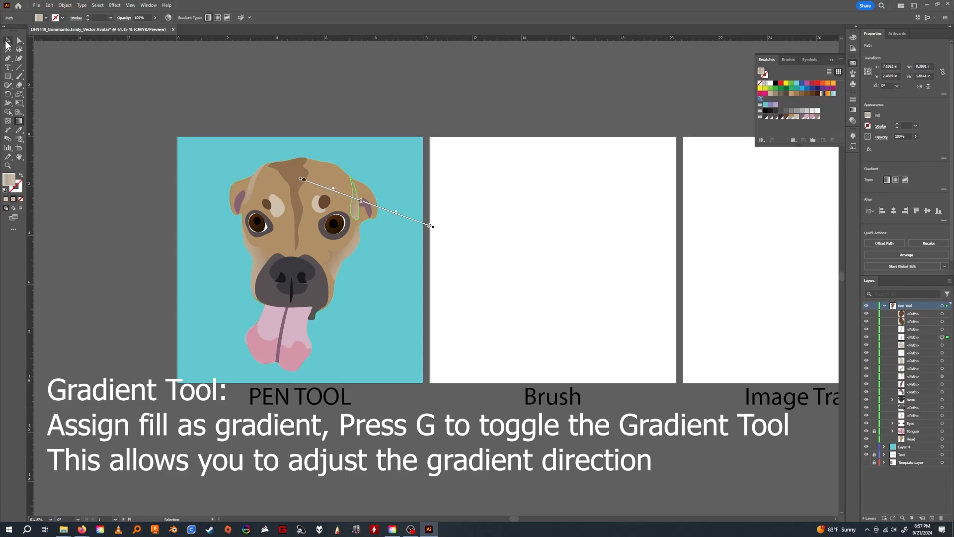
pyautogui.click(7, 40)
pyautogui.click(183, 53)
# Move the middle stop of the right-hand cheek patch's gradient closer to its first stop, and deselect the patch.
pyautogui.click(341, 262)
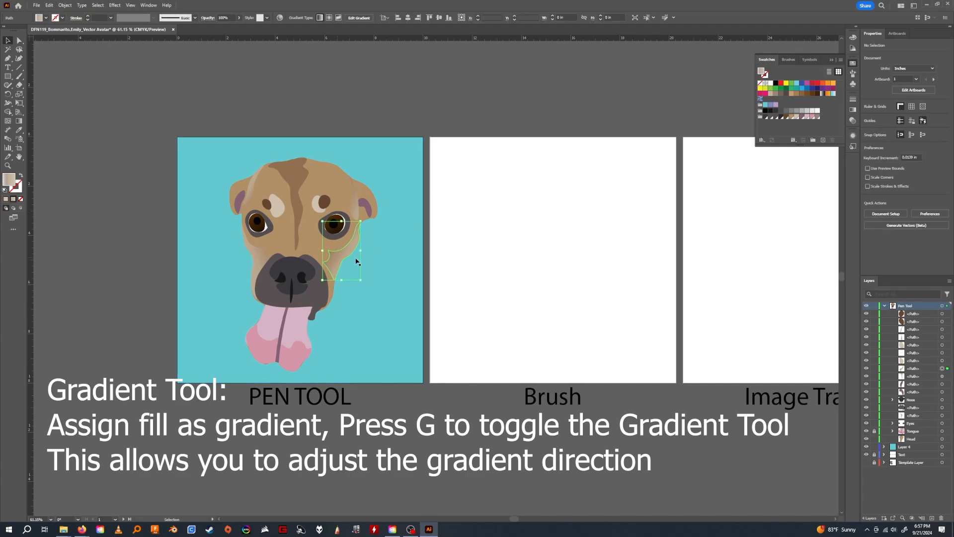
pyautogui.click(867, 116)
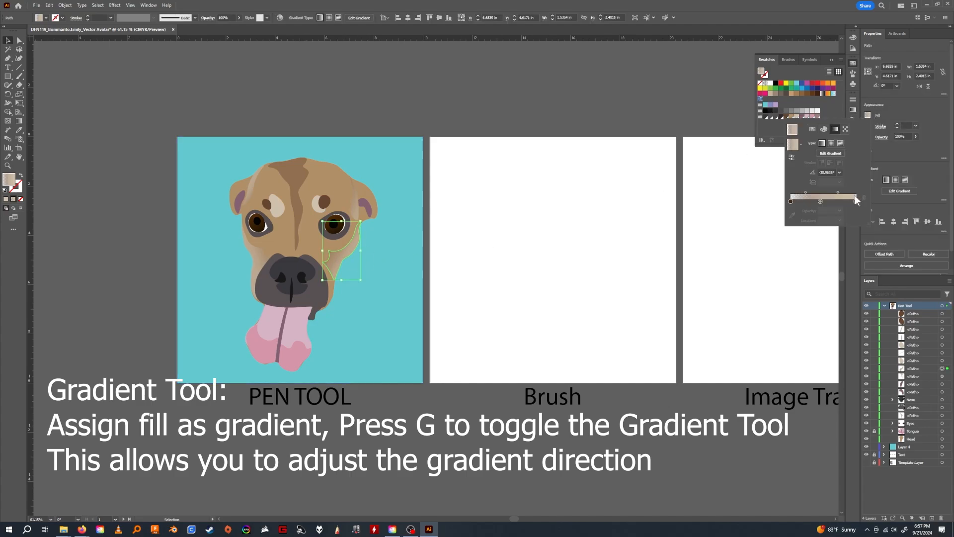
pyautogui.click(790, 201)
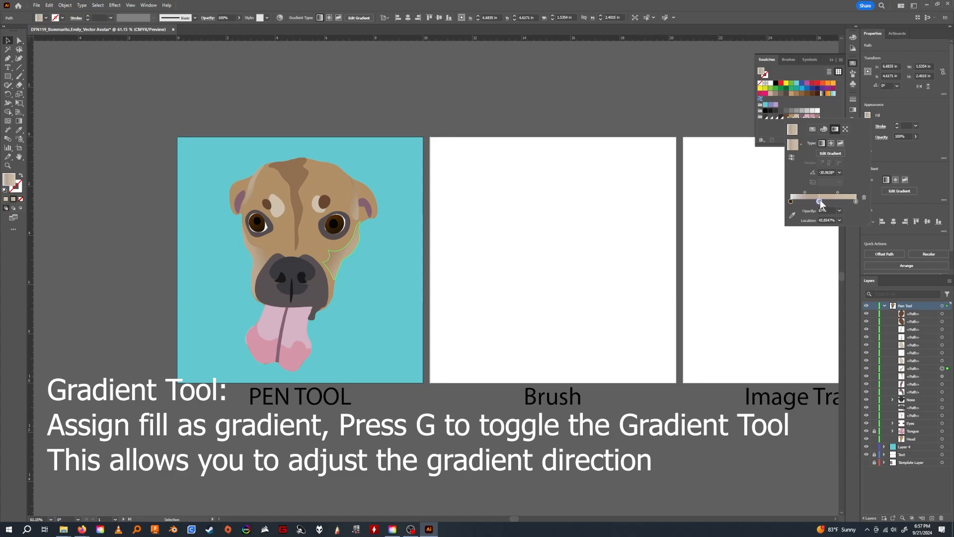
pyautogui.moveTo(820, 200); pyautogui.dragTo(799, 193)
pyautogui.click(368, 58)
pyautogui.click(416, 111)
# Fill the central forehead stripe with a radial gradient that has a brown middle stop and transparent ends, adjusting its stops and midpoint.
pyautogui.click(297, 168)
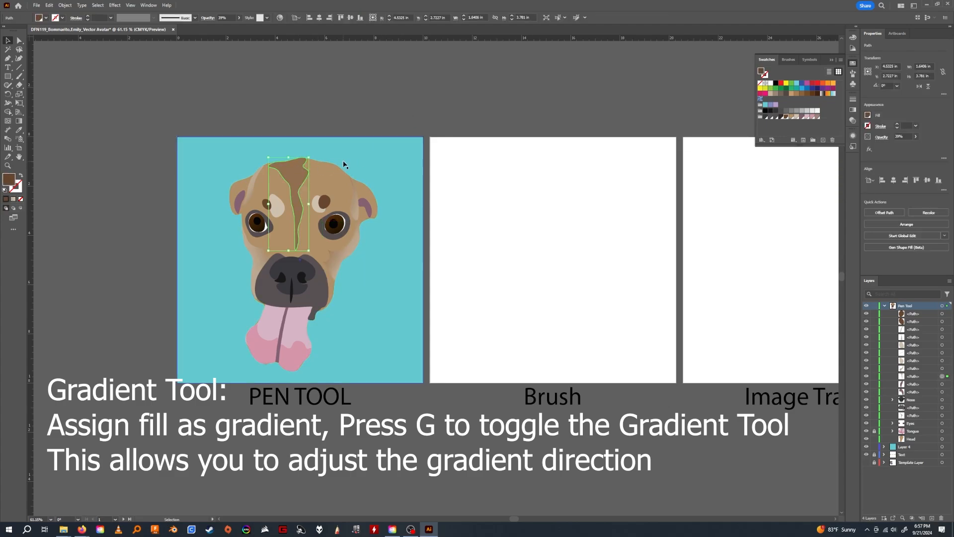
pyautogui.click(868, 116)
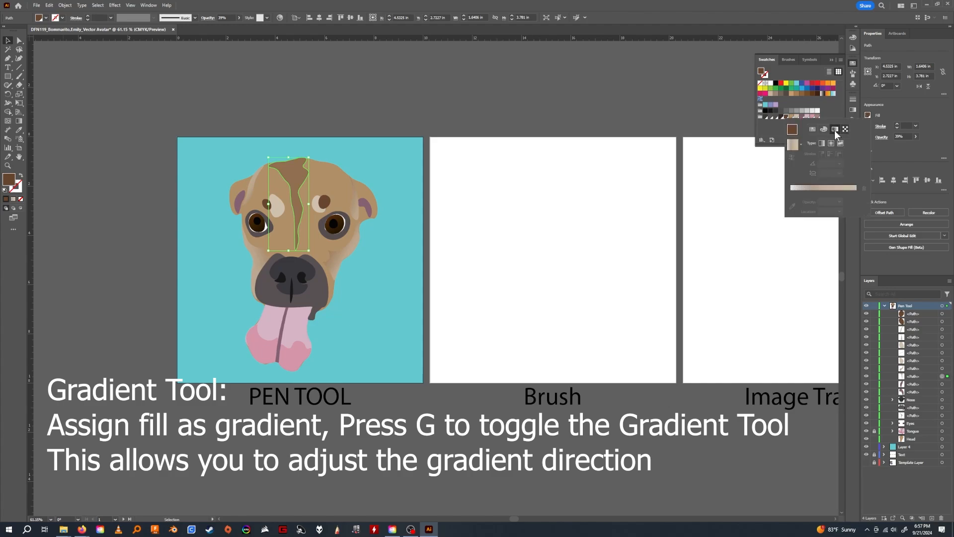
pyautogui.click(832, 144)
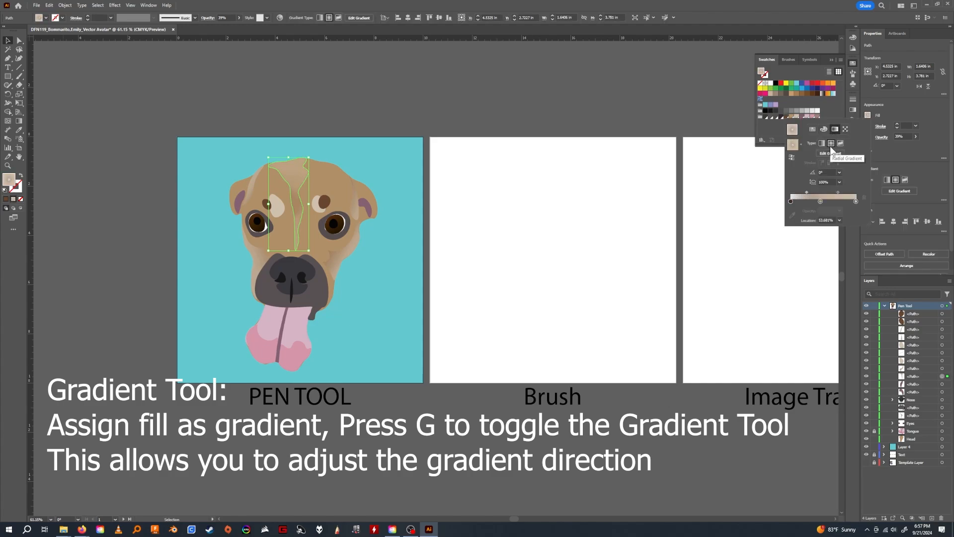
pyautogui.click(840, 210)
pyautogui.click(848, 301)
pyautogui.click(856, 202)
pyautogui.click(839, 211)
pyautogui.click(847, 220)
pyautogui.moveTo(856, 201); pyautogui.dragTo(790, 201)
pyautogui.moveTo(818, 201); pyautogui.dragTo(824, 201)
pyautogui.moveTo(841, 192); pyautogui.dragTo(801, 192)
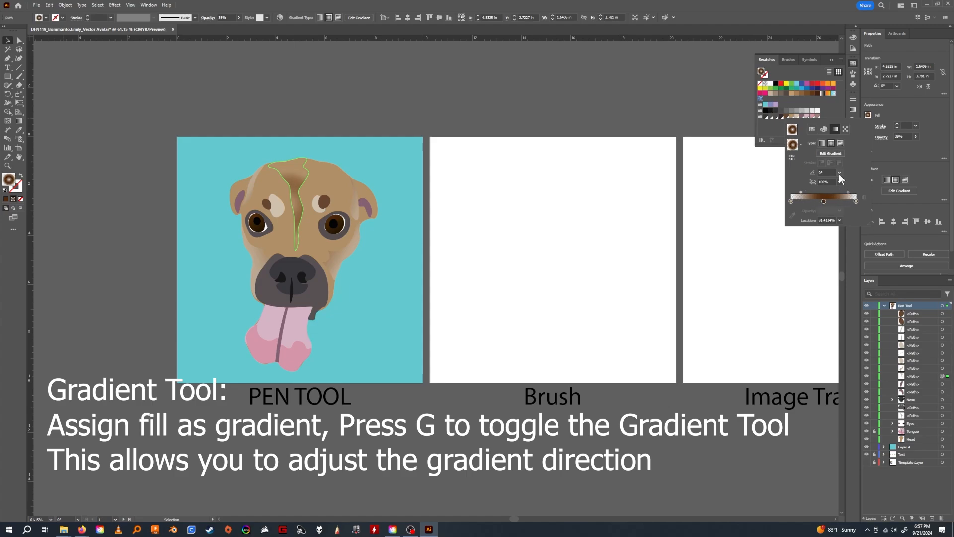
# Set the forehead stripe gradient's aspect ratio to 800% and its angle to 180°, trying other presets first.
pyautogui.click(839, 182)
pyautogui.click(845, 191)
pyautogui.click(839, 182)
pyautogui.click(847, 308)
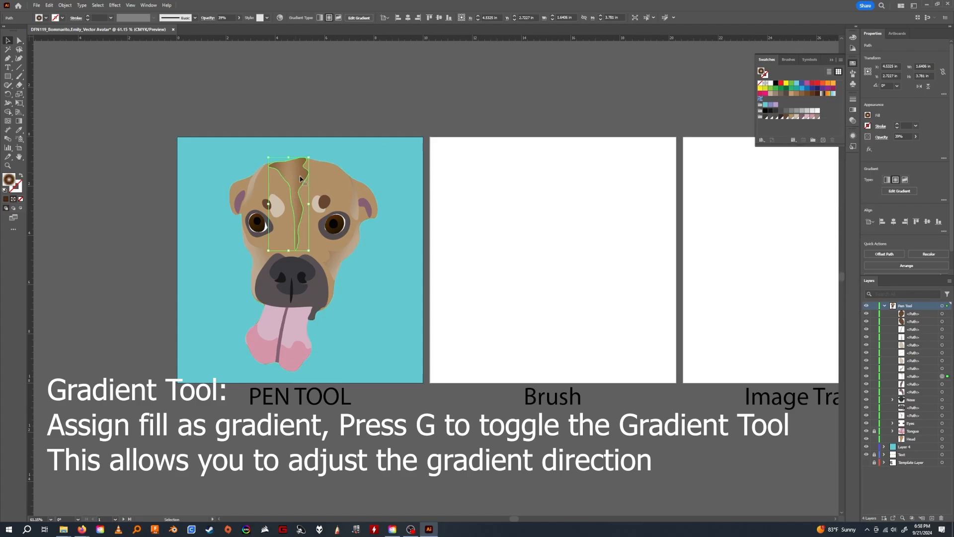
pyautogui.click(839, 172)
pyautogui.click(846, 230)
pyautogui.click(840, 173)
pyautogui.click(846, 248)
pyautogui.click(839, 172)
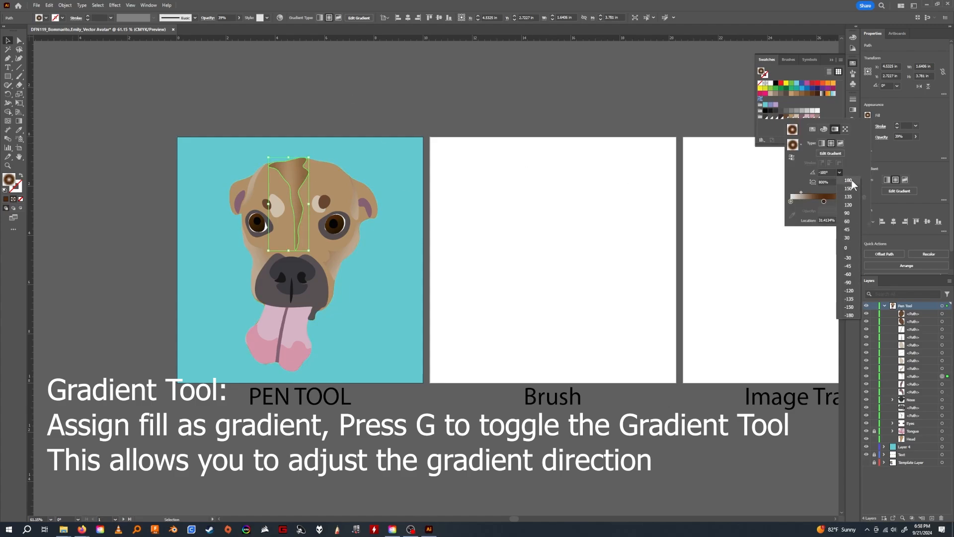
pyautogui.click(849, 180)
# Rearrange the forehead stripe gradient's color stops, change the middle stop's opacity, and deselect the stripe.
pyautogui.moveTo(824, 201)
pyautogui.mouseDown()
pyautogui.moveTo(832, 201)
pyautogui.moveTo(822, 201)
pyautogui.mouseUp()
pyautogui.moveTo(832, 201); pyautogui.dragTo(856, 201)
pyautogui.moveTo(791, 201); pyautogui.dragTo(793, 201)
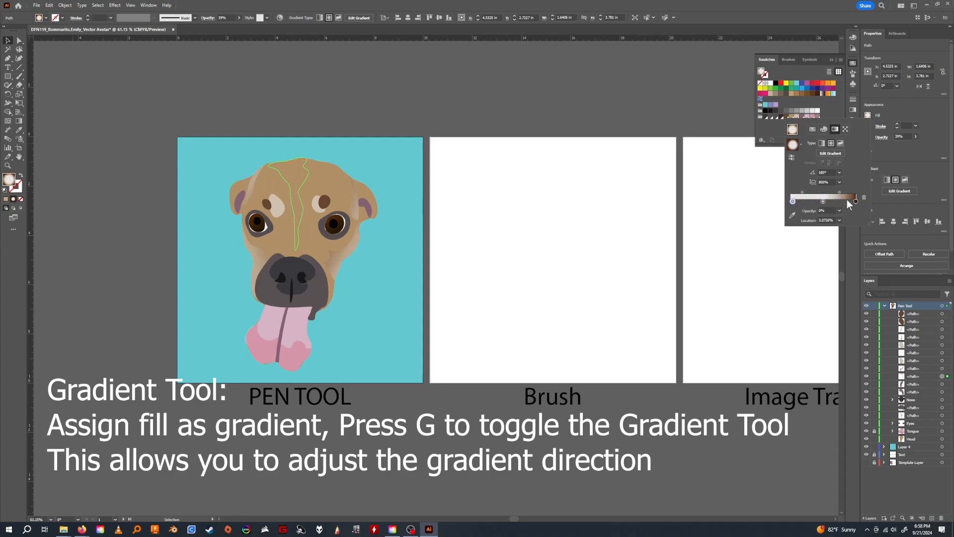
pyautogui.keyDown('alt'); pyautogui.moveTo(856, 202); pyautogui.dragTo(793, 218); pyautogui.keyUp('alt')
pyautogui.moveTo(799, 201); pyautogui.dragTo(829, 192)
pyautogui.click(823, 201)
pyautogui.click(840, 211)
pyautogui.click(848, 221)
pyautogui.click(422, 108)
# Collapse the Pen Tool layer's list of paths.
pyautogui.moveTo(460, 259); pyautogui.dragTo(449, 242)
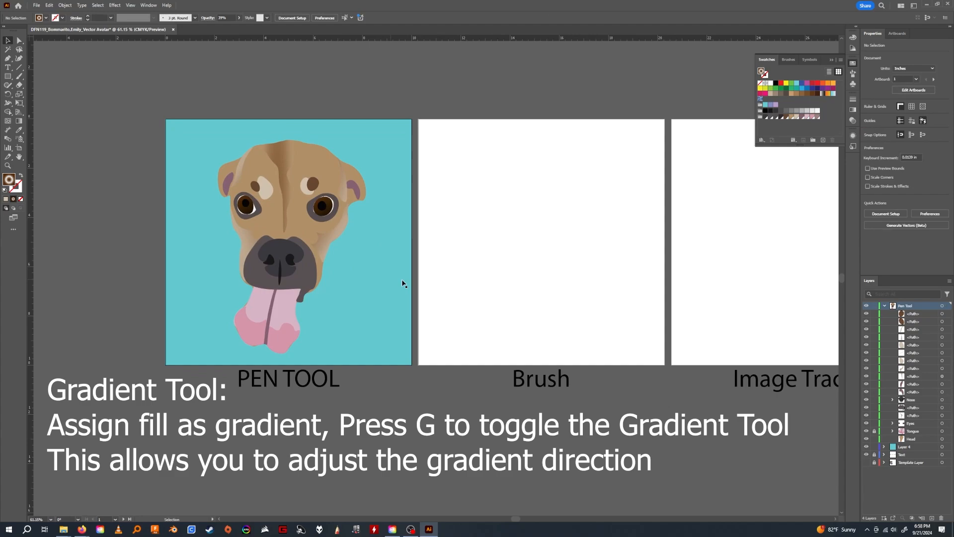
pyautogui.moveTo(371, 277); pyautogui.dragTo(397, 302)
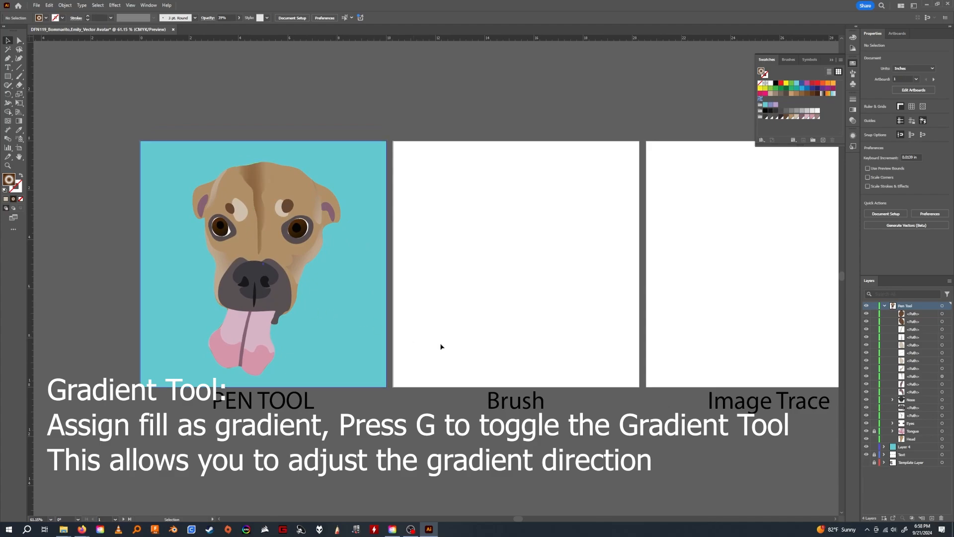
pyautogui.click(884, 306)
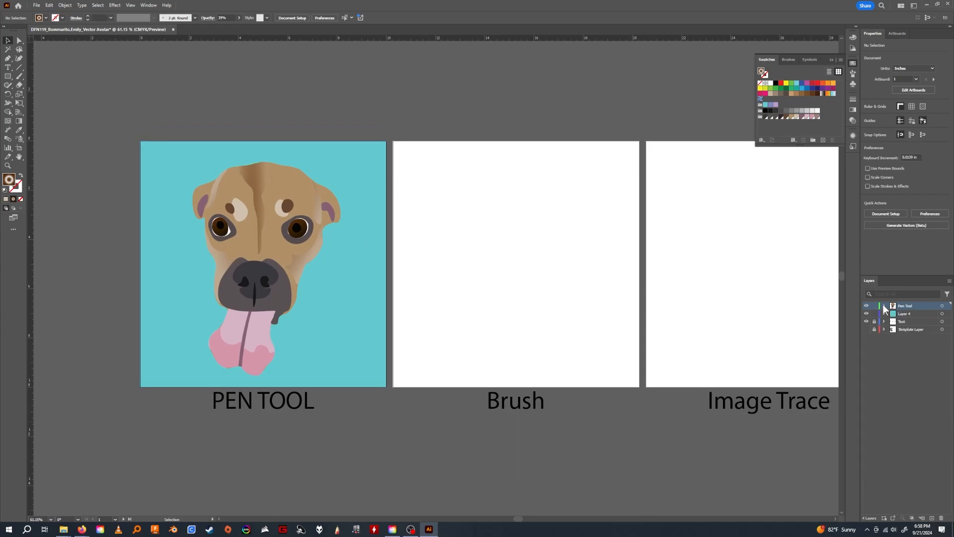
pyautogui.moveTo(551, 341); pyautogui.dragTo(528, 339)
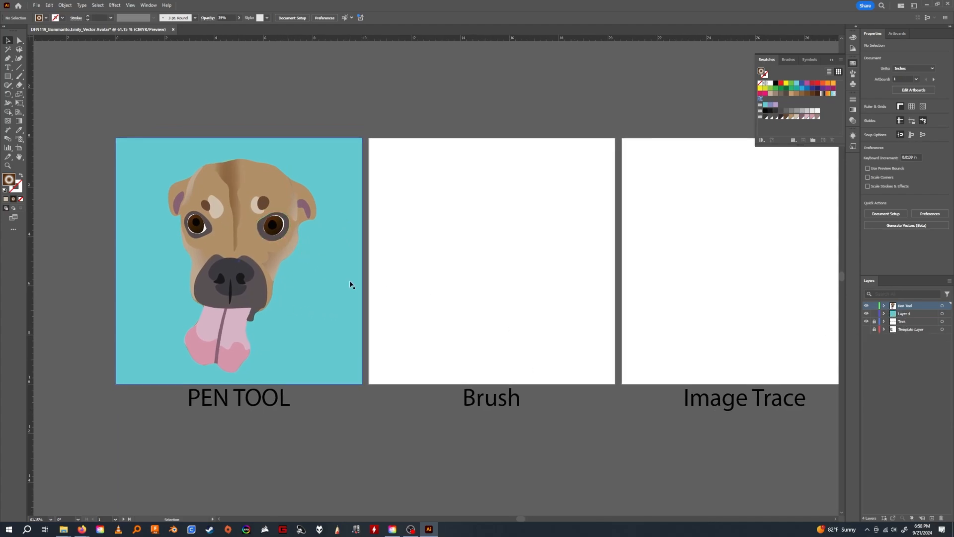
pyautogui.moveTo(360, 324); pyautogui.dragTo(341, 318)
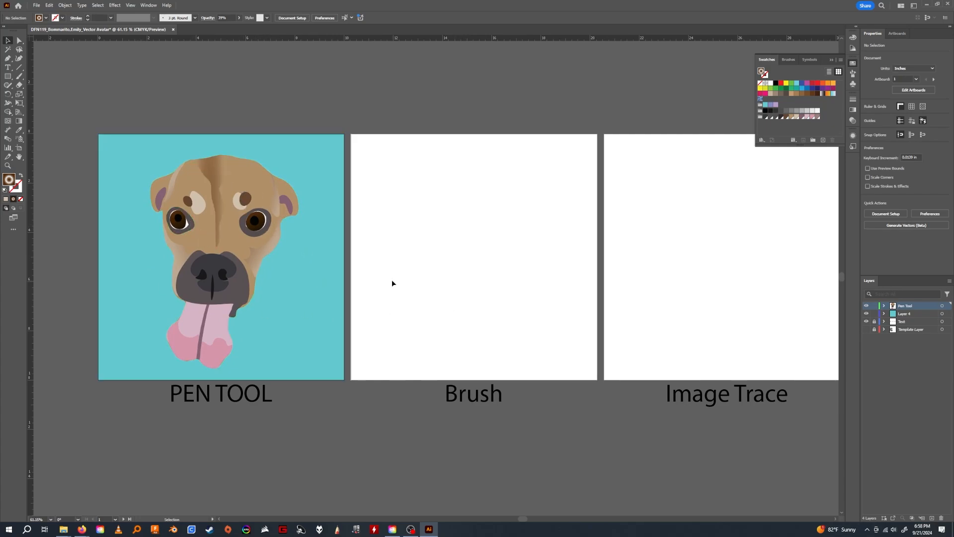
# Show the Template Layer and briefly hide the Pen Tool layer and Layer 4 to compare the drawing with the photo.
pyautogui.click(867, 330)
pyautogui.click(867, 306)
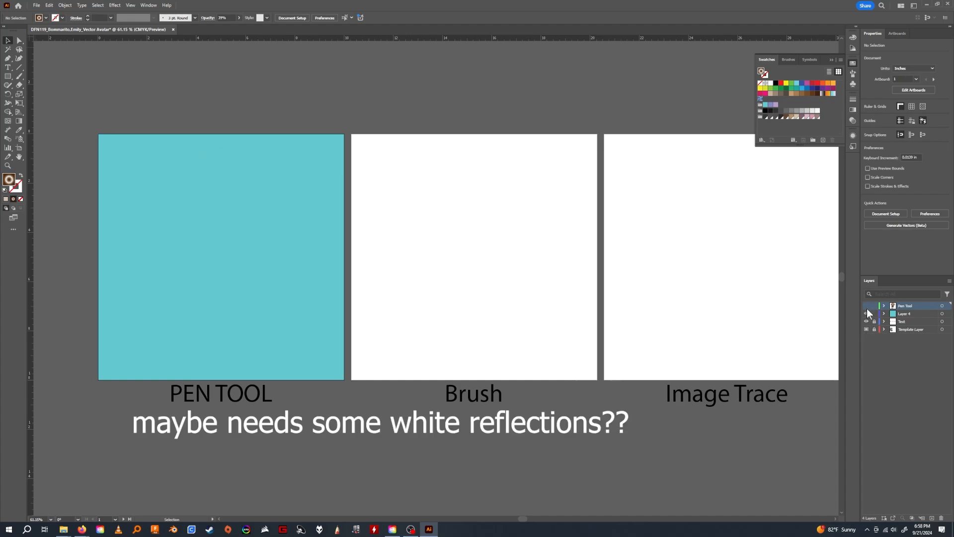
pyautogui.click(866, 313)
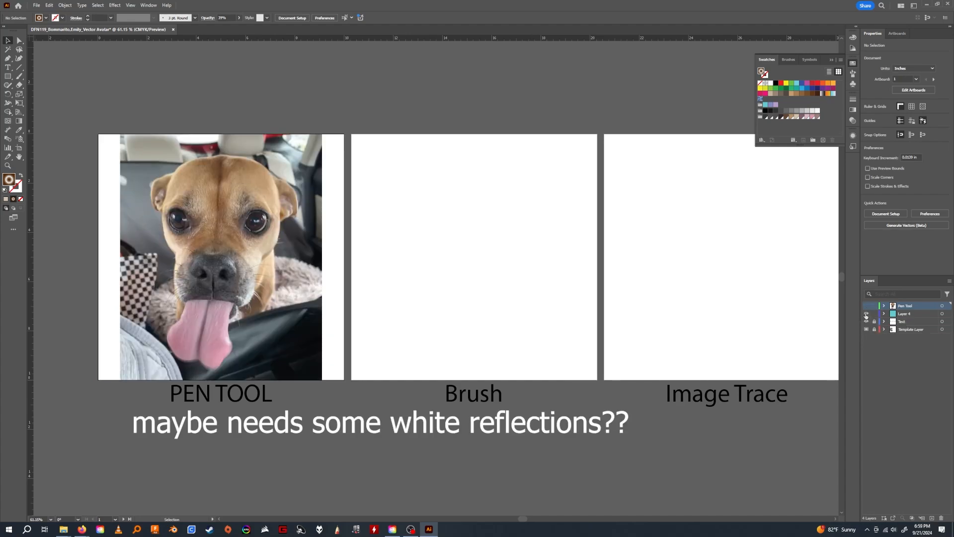
pyautogui.click(866, 314)
pyautogui.click(866, 306)
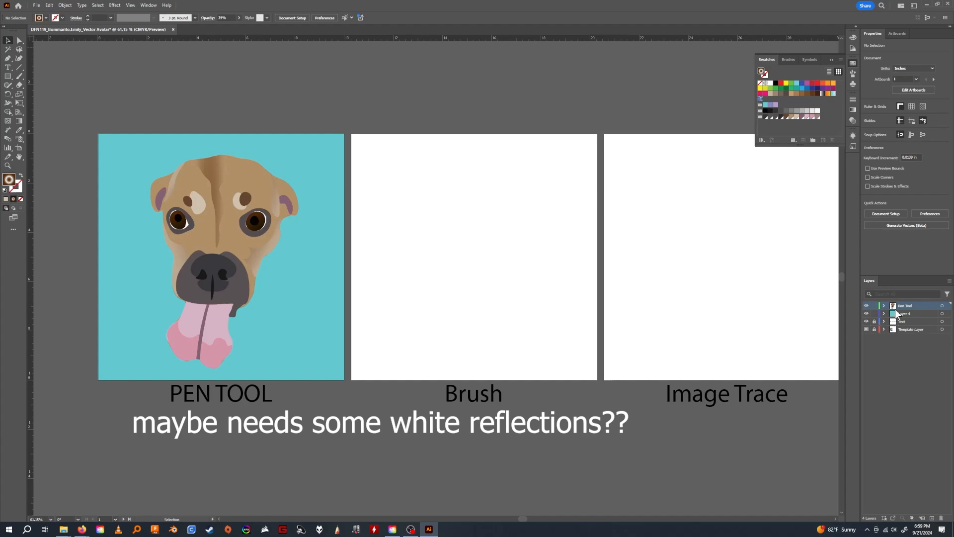
# Rename Layer 4 as the Background layer and lock the Pen Tool layer.
pyautogui.doubleClick(910, 314)
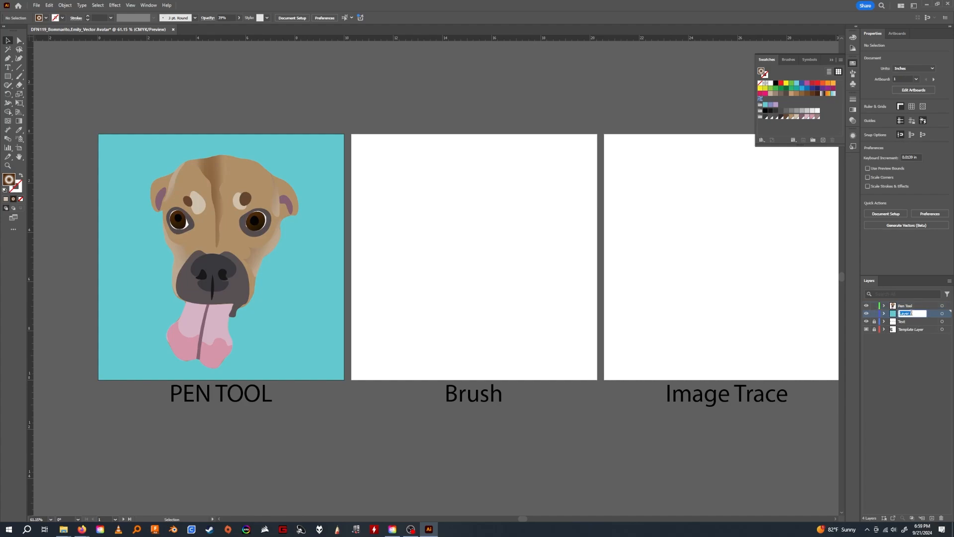
pyautogui.write('Background co...')
pyautogui.click(919, 344)
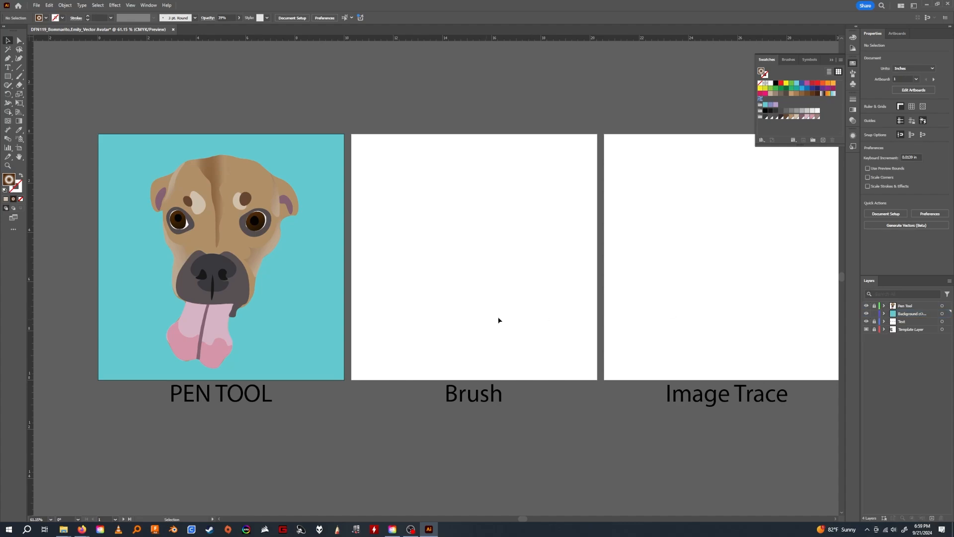
# Show the Brush artboard's reference photo within the Template Layer, and lock that layer.
pyautogui.hscroll(2, 627, 342)
pyautogui.click(883, 329)
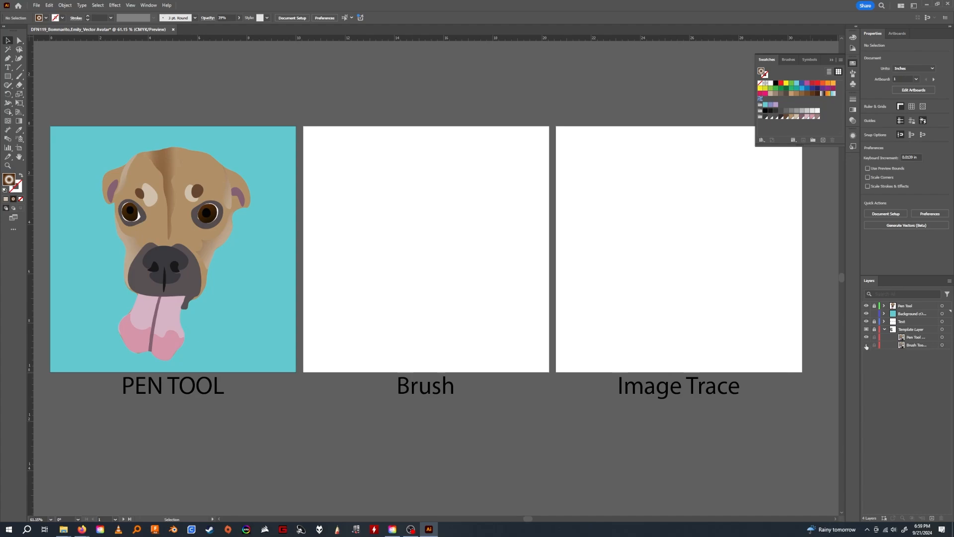
pyautogui.click(867, 345)
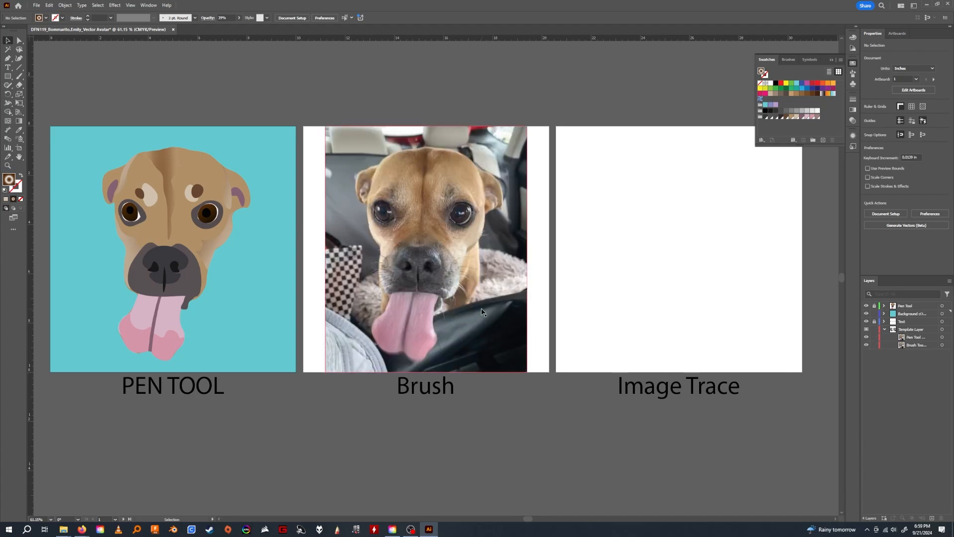
pyautogui.scroll(1, 483, 312)
pyautogui.hscroll(1, 483, 312)
pyautogui.scroll(-1, 484, 339)
pyautogui.hscroll(1, 483, 339)
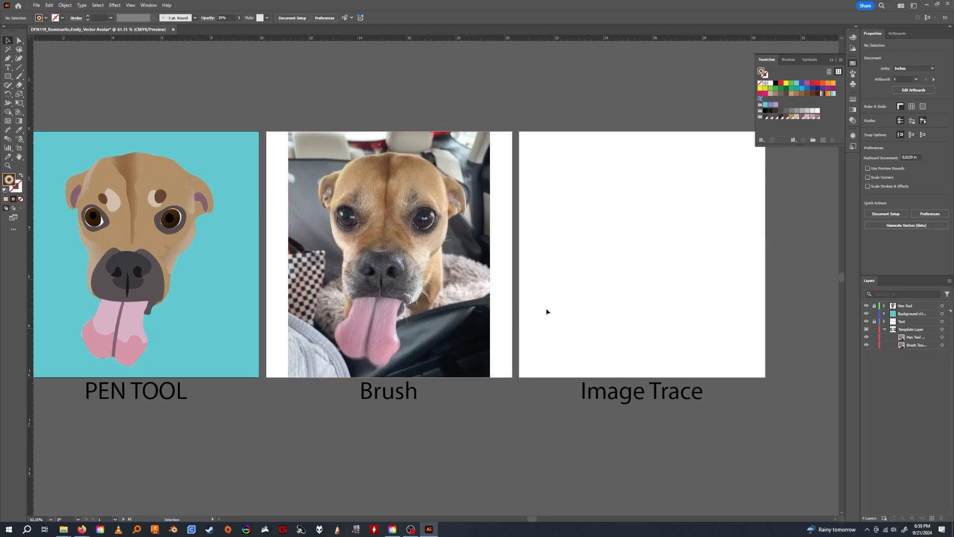
pyautogui.click(874, 329)
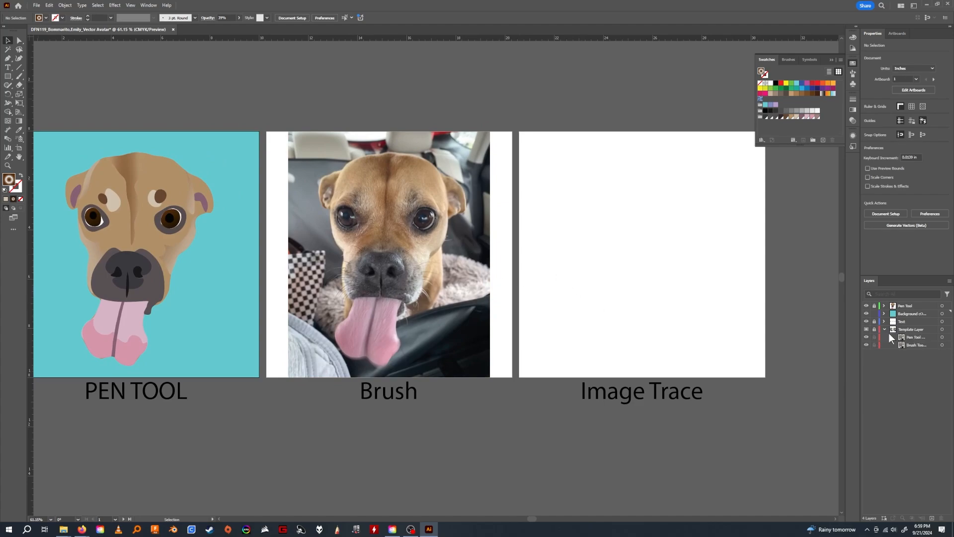
# Create a new layer above the Pen Tool layer and name it Brush.
pyautogui.click(911, 306)
pyautogui.click(932, 517)
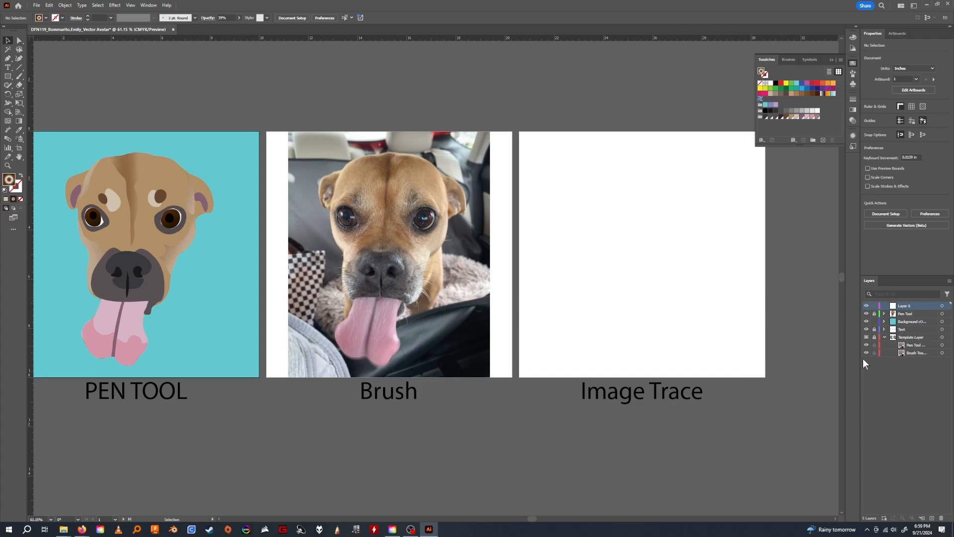
pyautogui.doubleClick(908, 306)
pyautogui.write('Brush')
pyautogui.press('Return')
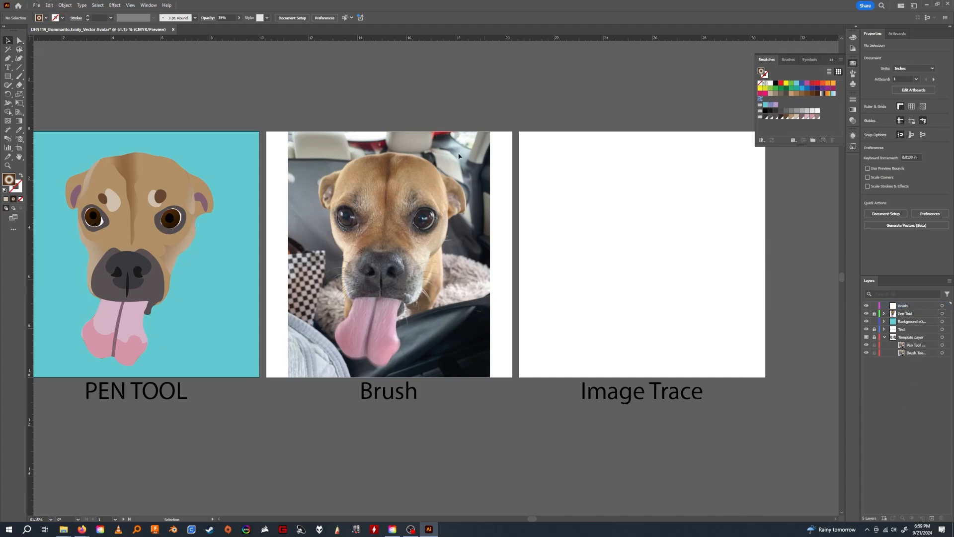
# Activate the Paintbrush tool for drawing on the Brush layer.
pyautogui.click(19, 77)
pyautogui.click(48, 80)
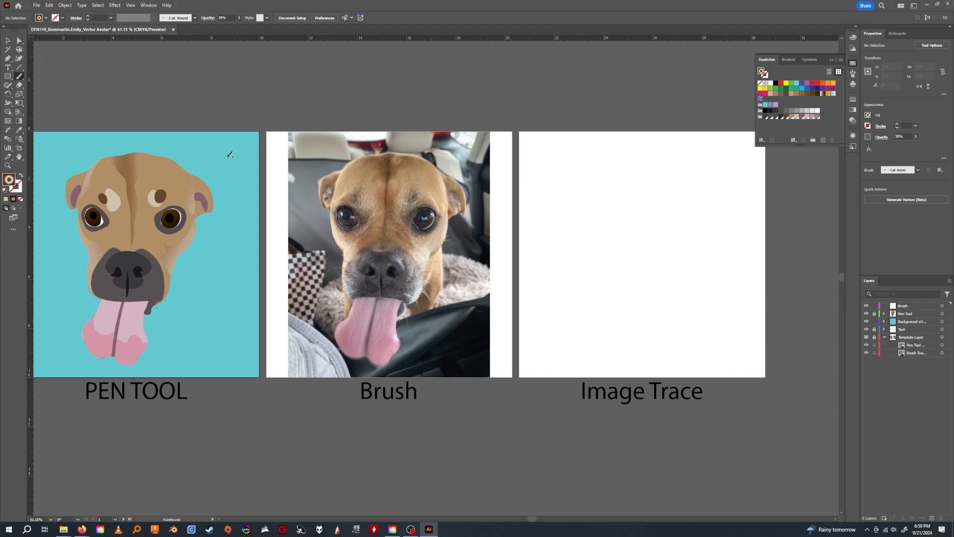
# Outline the dog's tongue with the Paintbrush over the Brush artboard's photo, on the Brush layer.
pyautogui.click(918, 307)
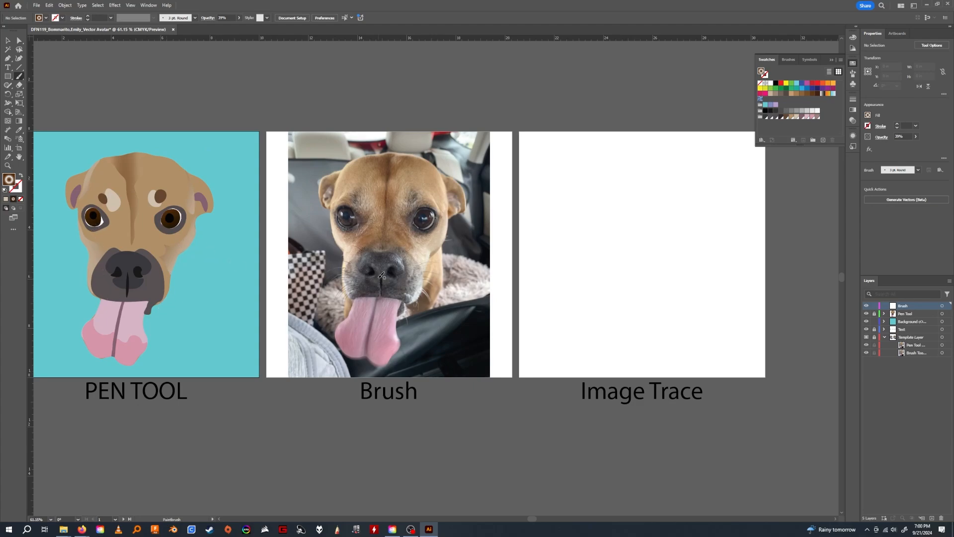
pyautogui.moveTo(354, 297)
pyautogui.mouseDown()
pyautogui.moveTo(404, 300)
pyautogui.moveTo(391, 356)
pyautogui.mouseUp()
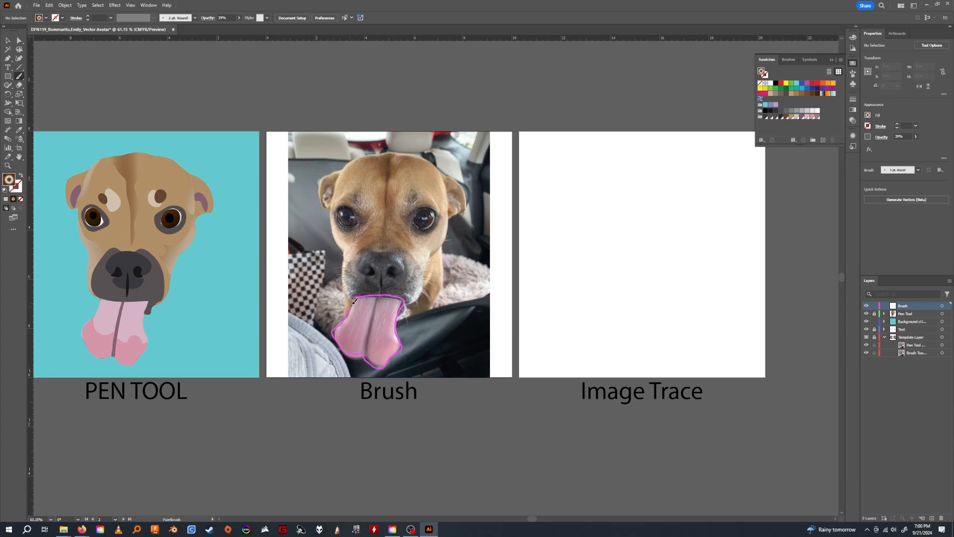
pyautogui.moveTo(357, 293); pyautogui.dragTo(358, 294)
pyautogui.click(9, 39)
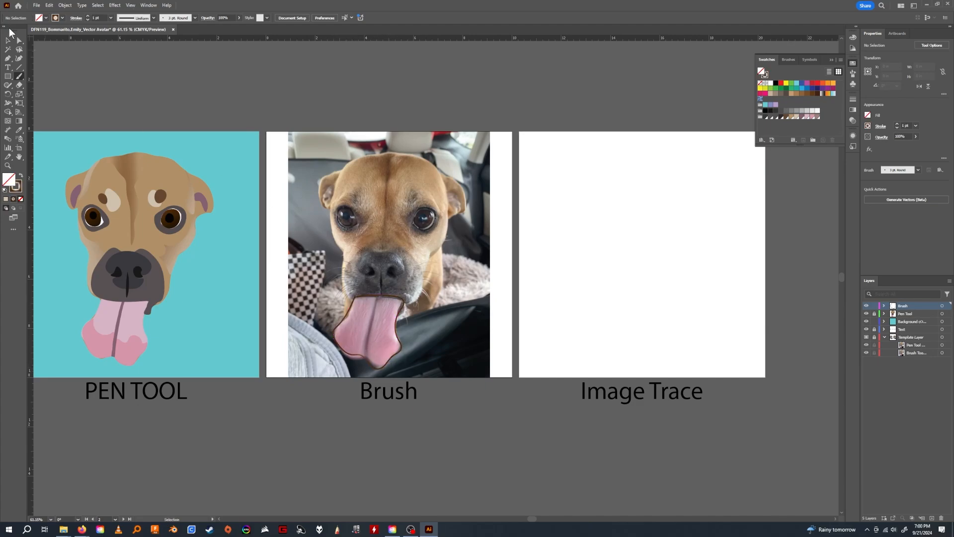
pyautogui.click(19, 75)
pyautogui.moveTo(361, 203)
pyautogui.mouseDown()
pyautogui.moveTo(348, 224)
pyautogui.moveTo(369, 221)
pyautogui.mouseUp()
pyautogui.click(21, 39)
pyautogui.press('v')
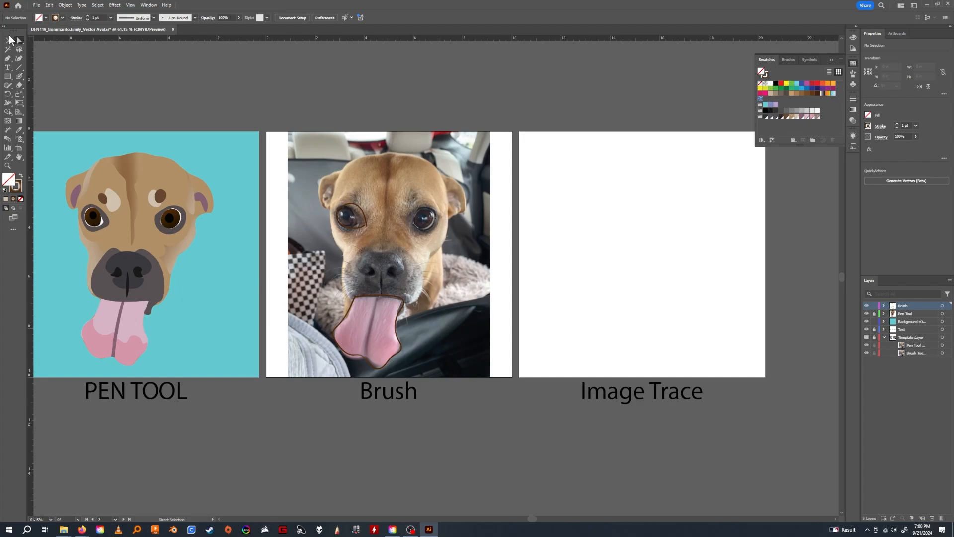
pyautogui.click(365, 216)
pyautogui.press('\\')
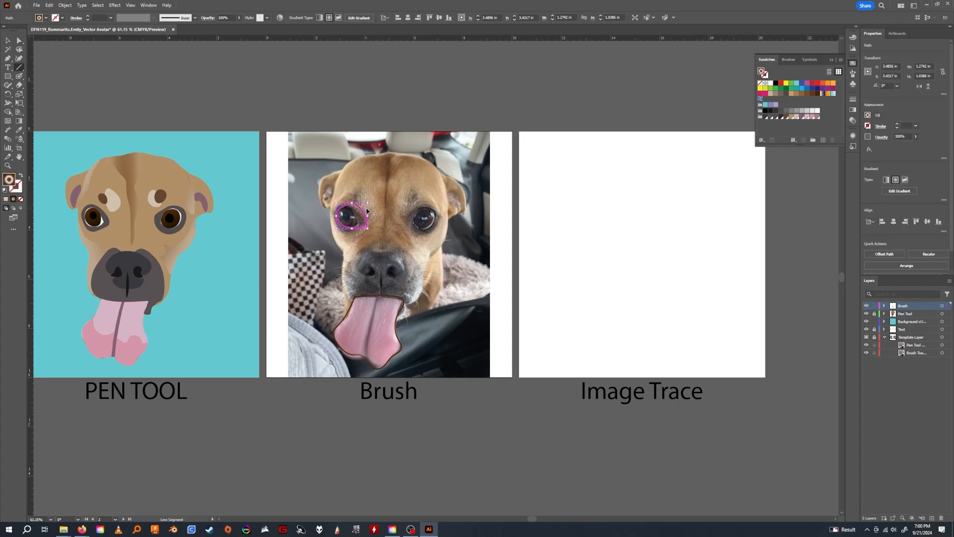
pyautogui.press('Delete')
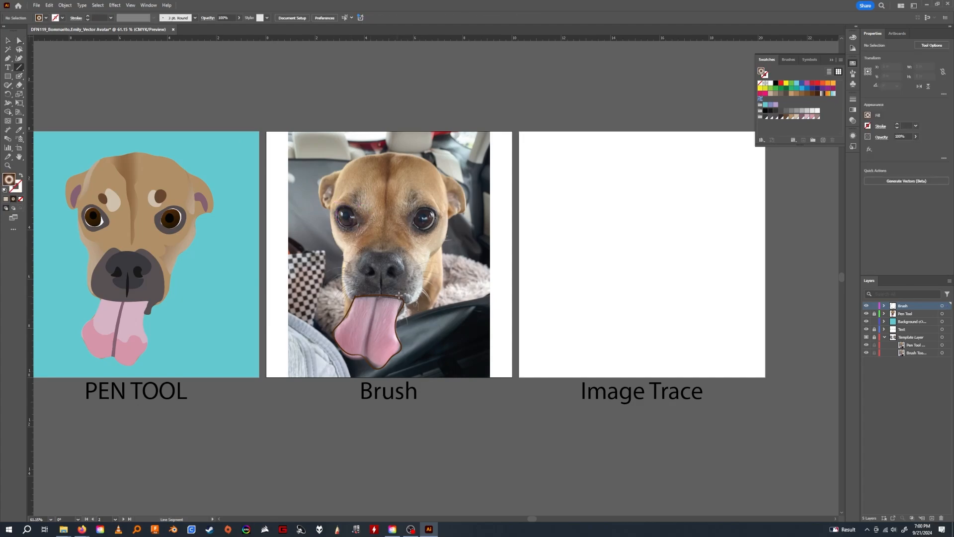
# Adjust the corner anchor of the tongue outline where the stroke's two ends meet.
pyautogui.press('z')
pyautogui.moveTo(399, 295)
pyautogui.mouseDown()
pyautogui.moveTo(417, 327)
pyautogui.moveTo(403, 283)
pyautogui.mouseUp()
pyautogui.press('a')
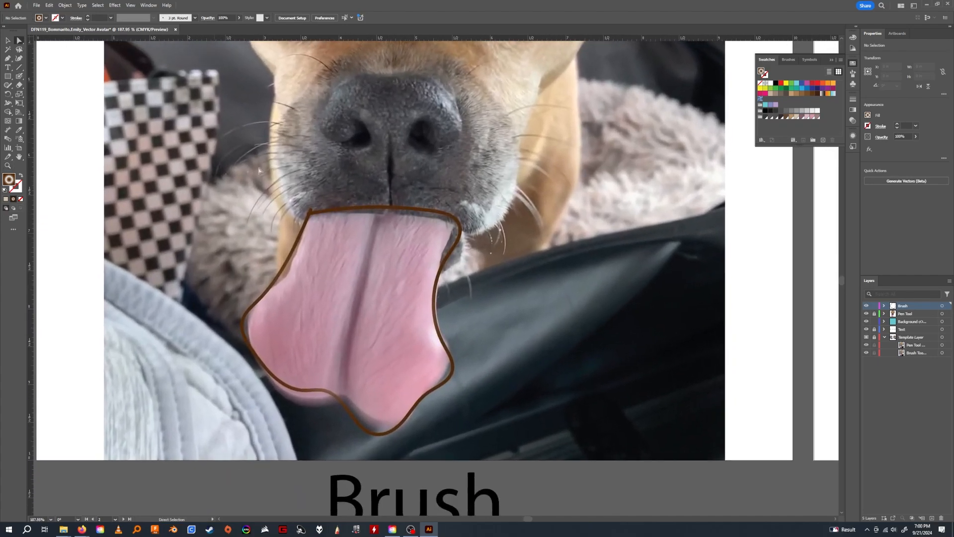
pyautogui.click(312, 213)
pyautogui.moveTo(307, 214); pyautogui.dragTo(312, 210)
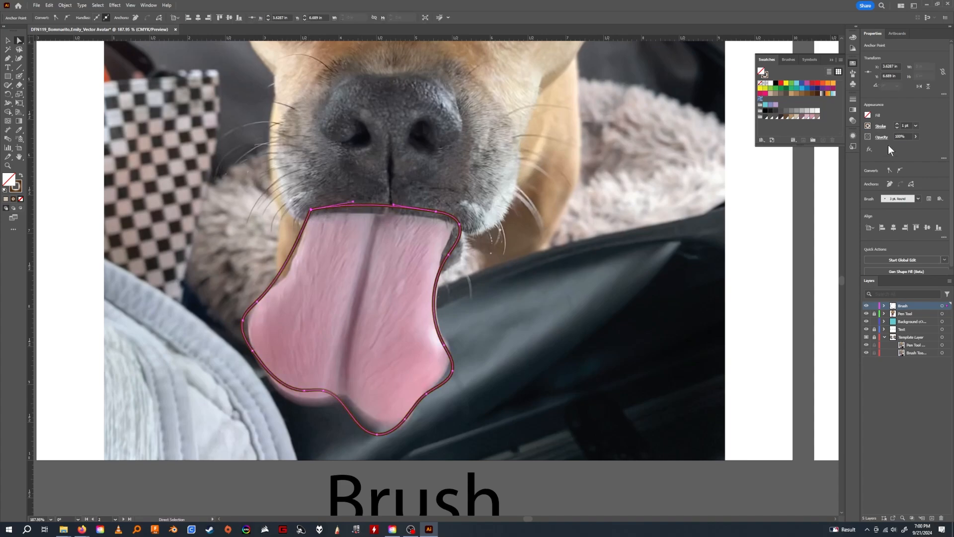
# Fill the tongue shape with pink and remove its stroke.
pyautogui.click(869, 116)
pyautogui.click(792, 130)
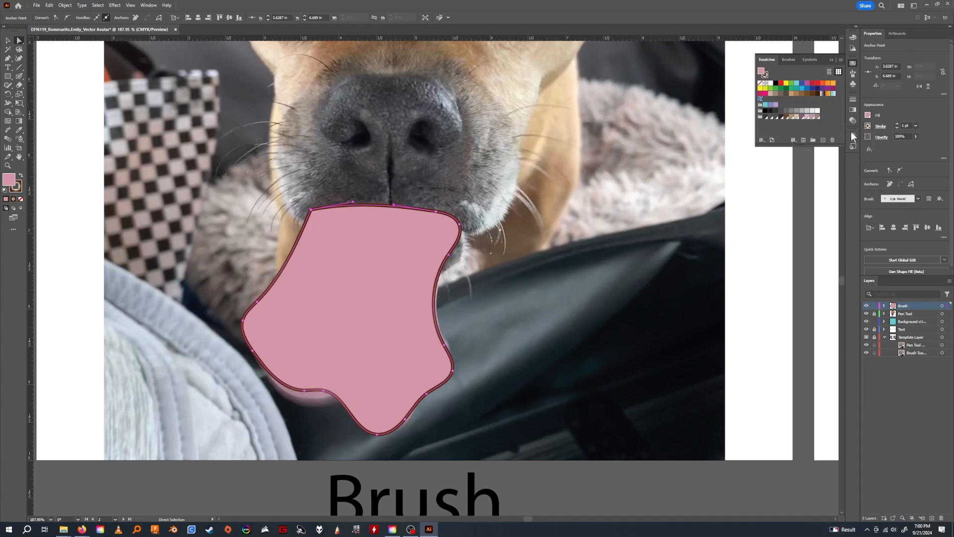
pyautogui.click(867, 127)
pyautogui.click(787, 152)
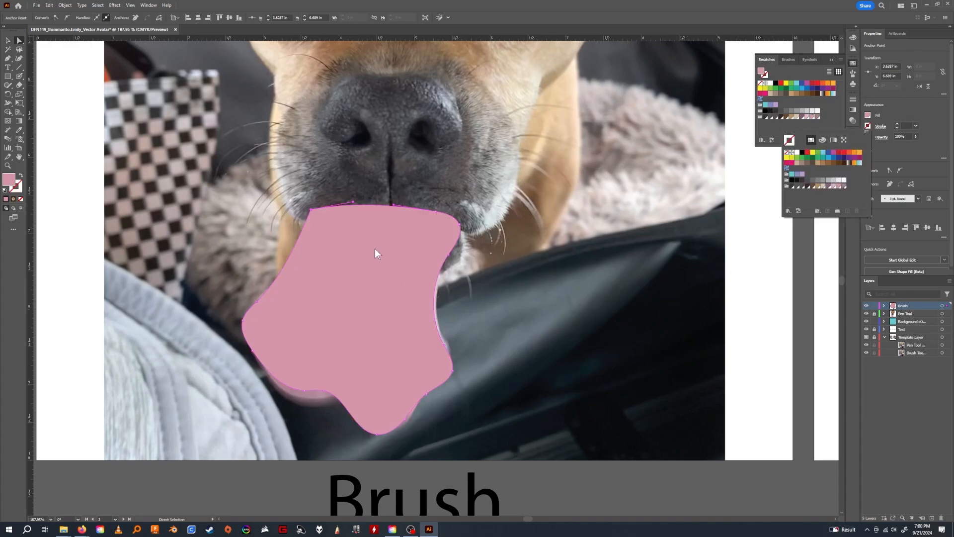
pyautogui.moveTo(374, 280); pyautogui.dragTo(382, 263)
pyautogui.click(523, 283)
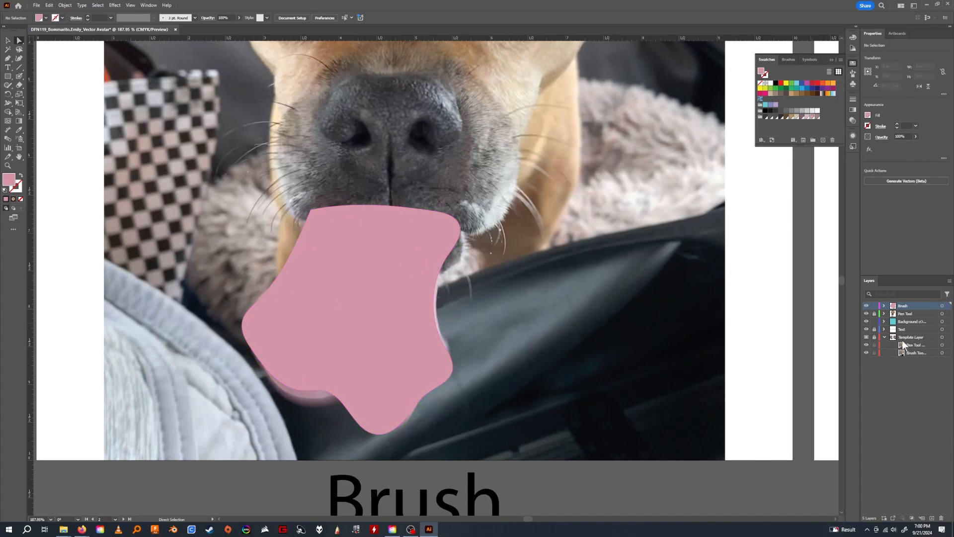
# Outline the dog's nose with the Paintbrush on the Brush artboard, following the nostrils.
pyautogui.click(884, 305)
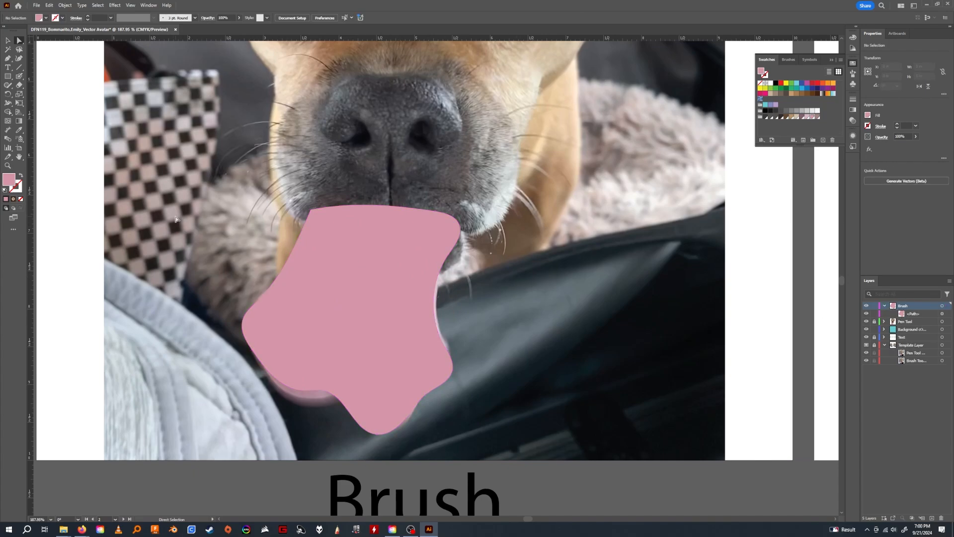
pyautogui.moveTo(446, 232); pyautogui.dragTo(380, 301)
pyautogui.press('z')
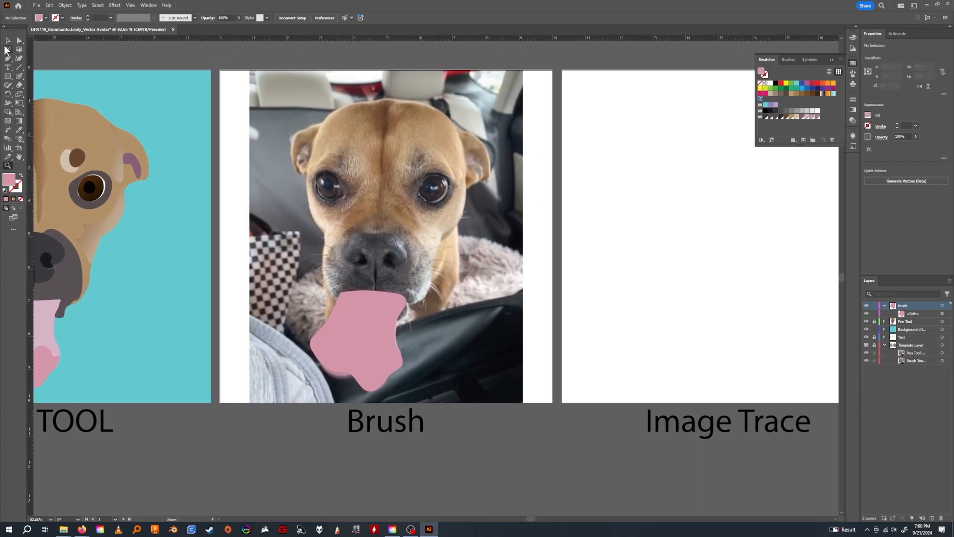
pyautogui.click(21, 78)
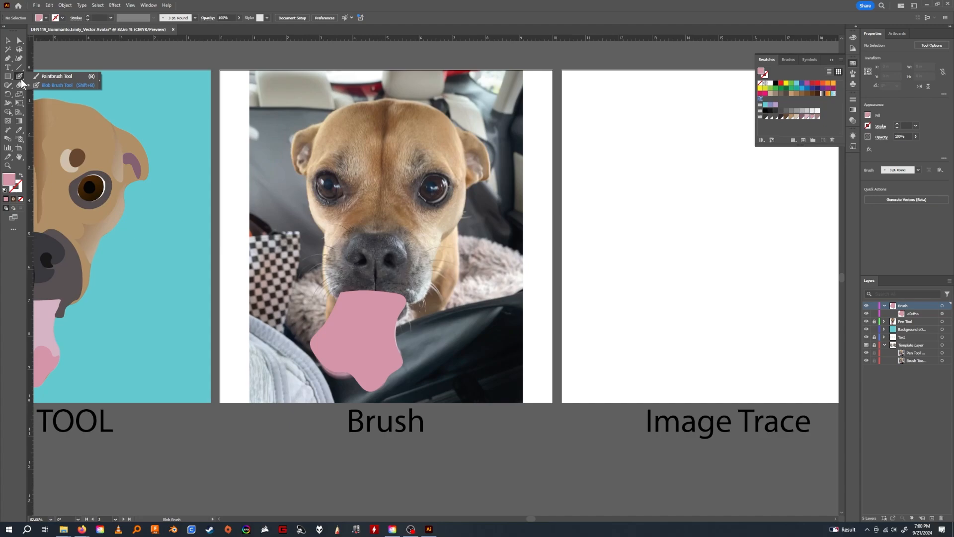
pyautogui.click(47, 76)
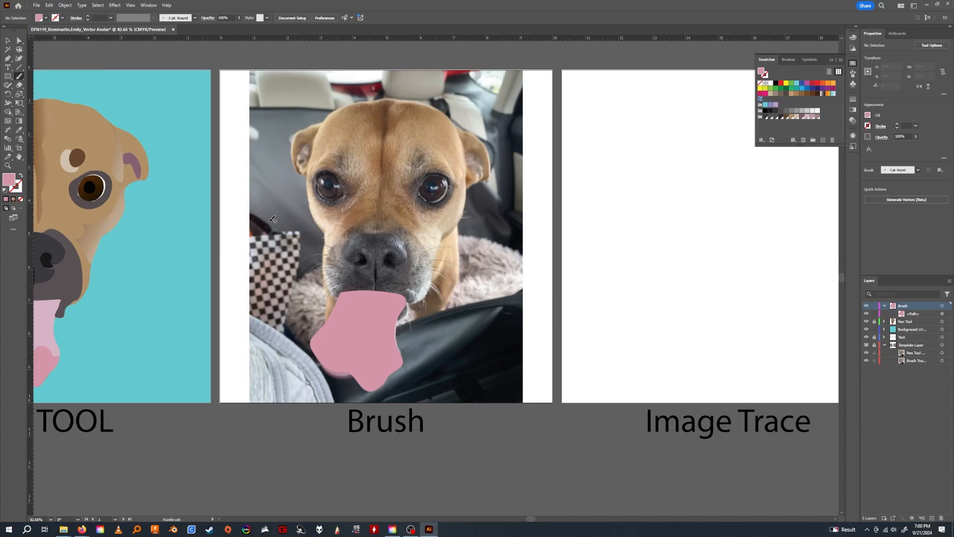
pyautogui.moveTo(381, 266)
pyautogui.mouseDown()
pyautogui.moveTo(386, 252)
pyautogui.moveTo(407, 260)
pyautogui.moveTo(407, 246)
pyautogui.moveTo(378, 231)
pyautogui.moveTo(347, 239)
pyautogui.moveTo(355, 260)
pyautogui.moveTo(361, 252)
pyautogui.moveTo(367, 259)
pyautogui.moveTo(362, 273)
pyautogui.moveTo(374, 280)
pyautogui.moveTo(375, 265)
pyautogui.moveTo(394, 268)
pyautogui.mouseUp()
pyautogui.press('z')
pyautogui.click(389, 270)
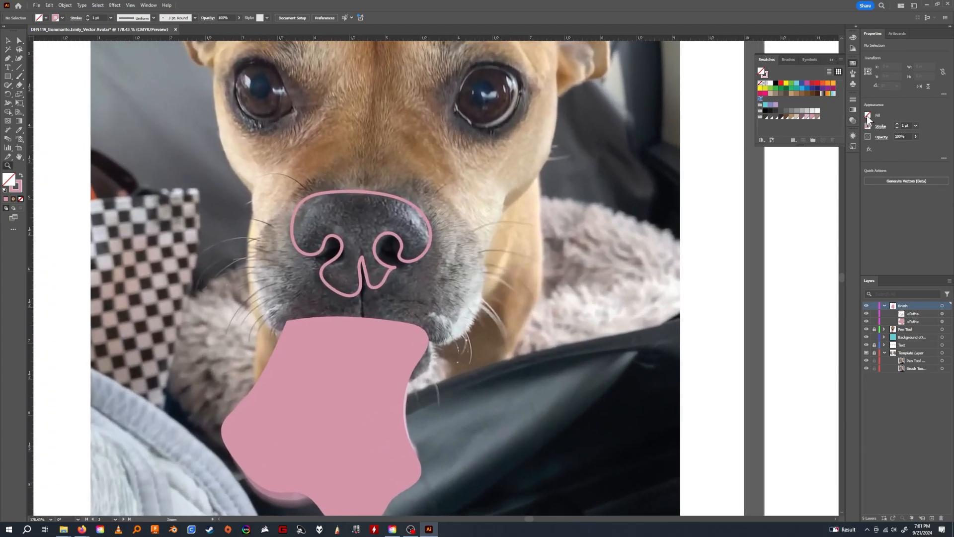
# Fill the nose shape on the Brush artboard with dark grey.
pyautogui.click(867, 115)
pyautogui.click(780, 117)
pyautogui.click(771, 117)
pyautogui.press('v')
pyautogui.click(391, 274)
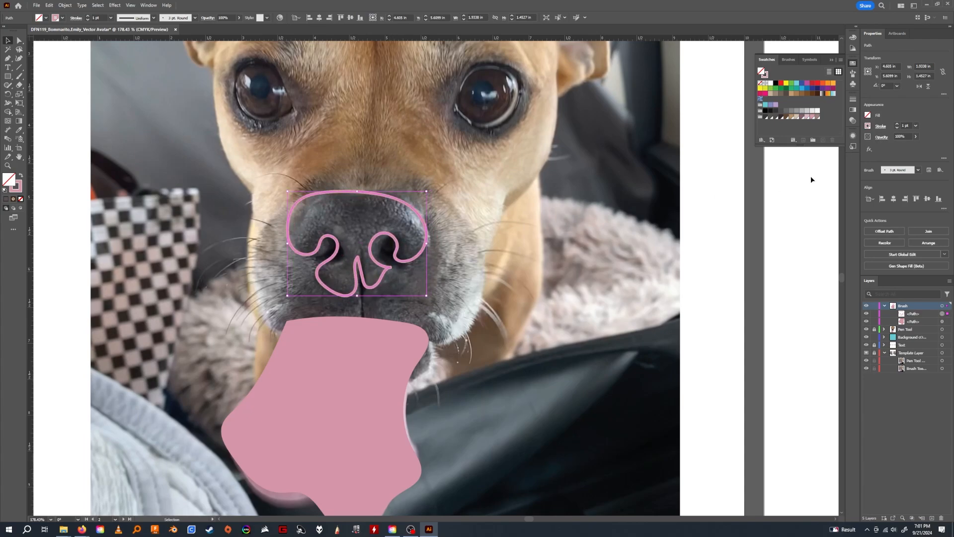
pyautogui.click(868, 115)
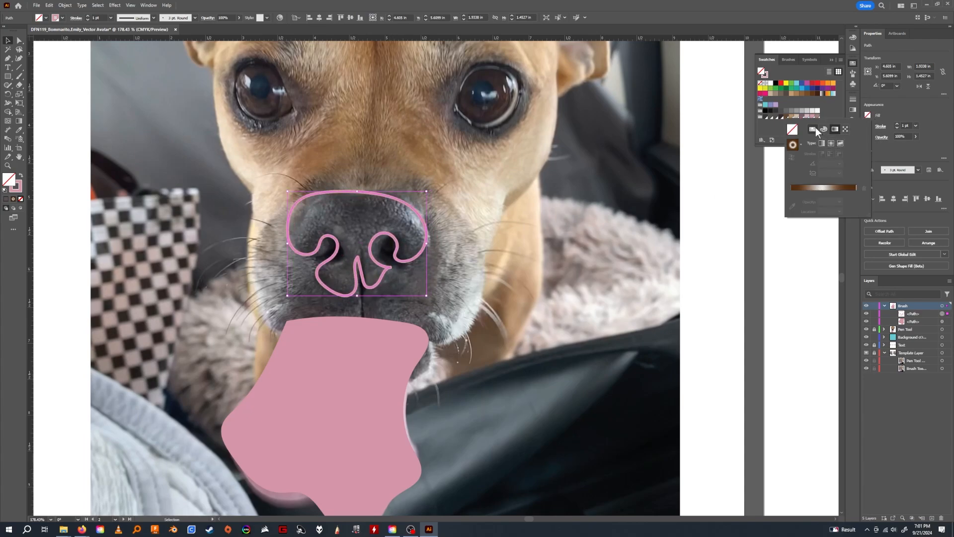
pyautogui.click(813, 128)
pyautogui.click(816, 152)
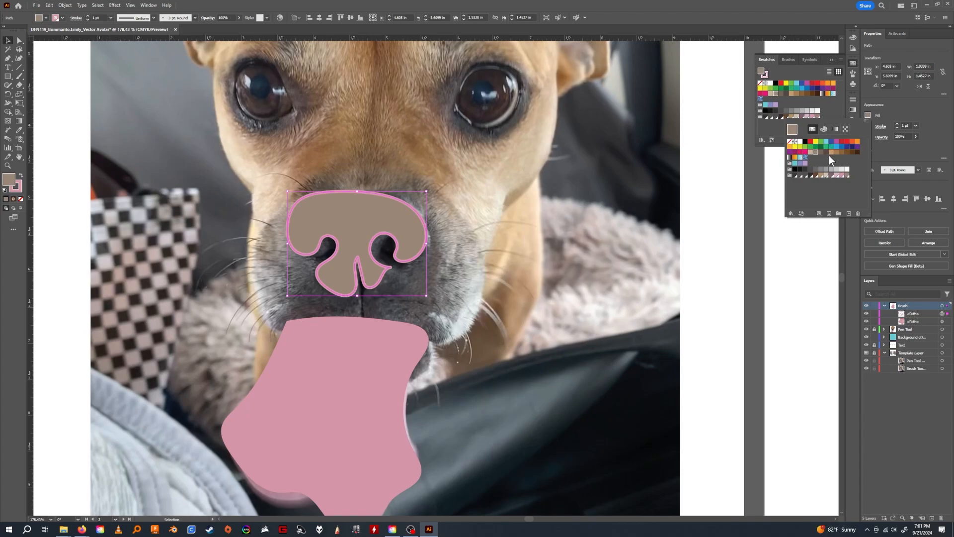
pyautogui.click(795, 175)
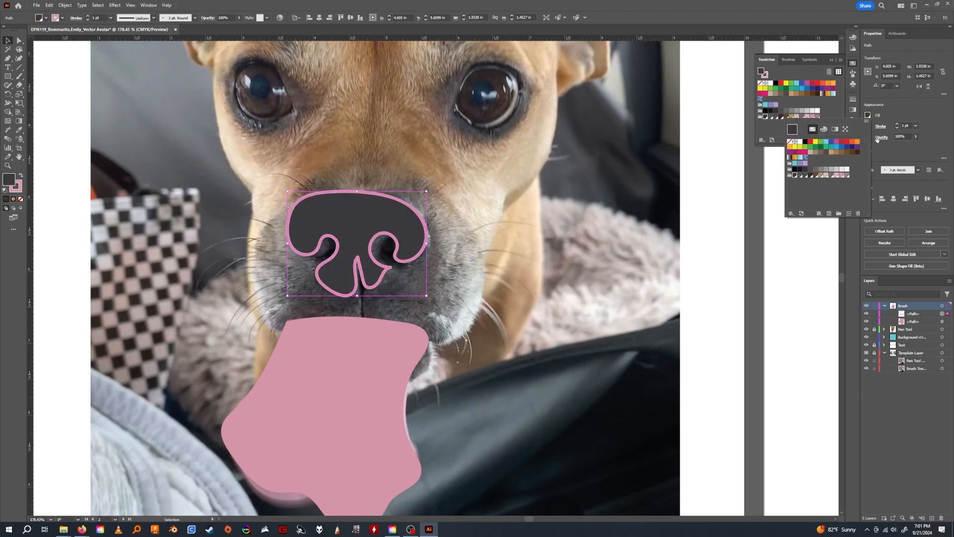
# Remove the nose shape's stroke and reposition it over the photo's nose.
pyautogui.click(868, 125)
pyautogui.click(867, 125)
pyautogui.click(789, 152)
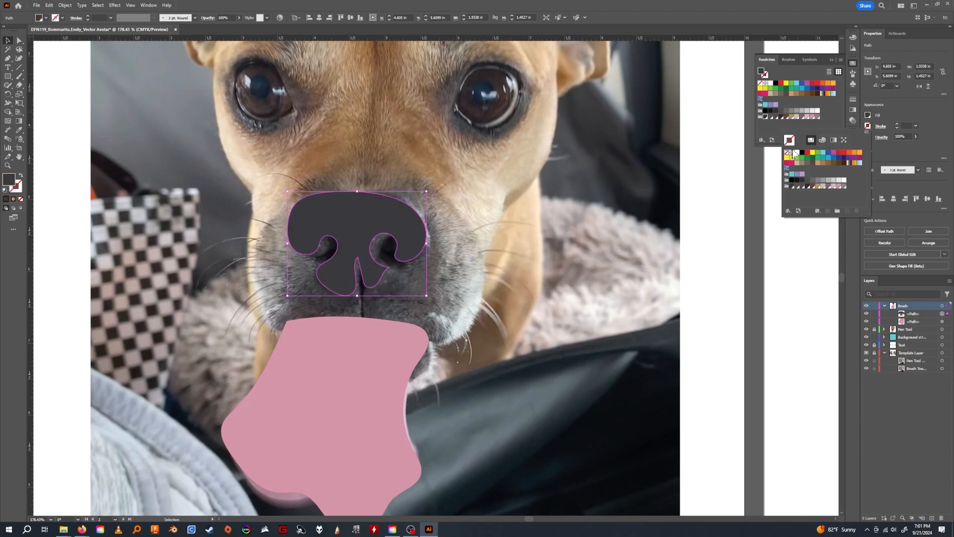
pyautogui.click(906, 106)
pyautogui.moveTo(367, 220); pyautogui.dragTo(377, 225)
pyautogui.click(527, 235)
# Draw and undo a trial head outline, and outline both ears on the Brush artboard with the Paintbrush.
pyautogui.press('z')
pyautogui.moveTo(534, 223)
pyautogui.mouseDown()
pyautogui.moveTo(472, 224)
pyautogui.moveTo(522, 223)
pyautogui.mouseUp()
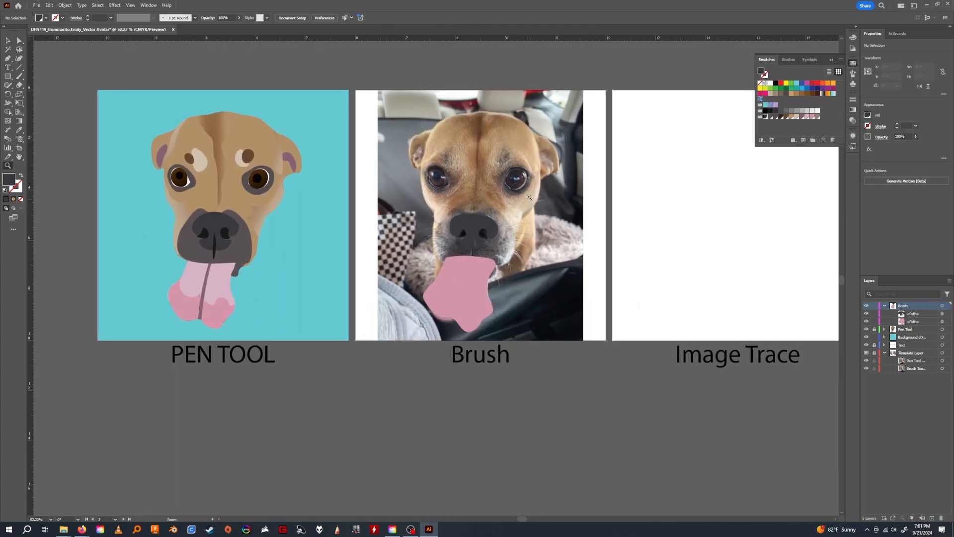
pyautogui.moveTo(538, 191); pyautogui.dragTo(472, 262)
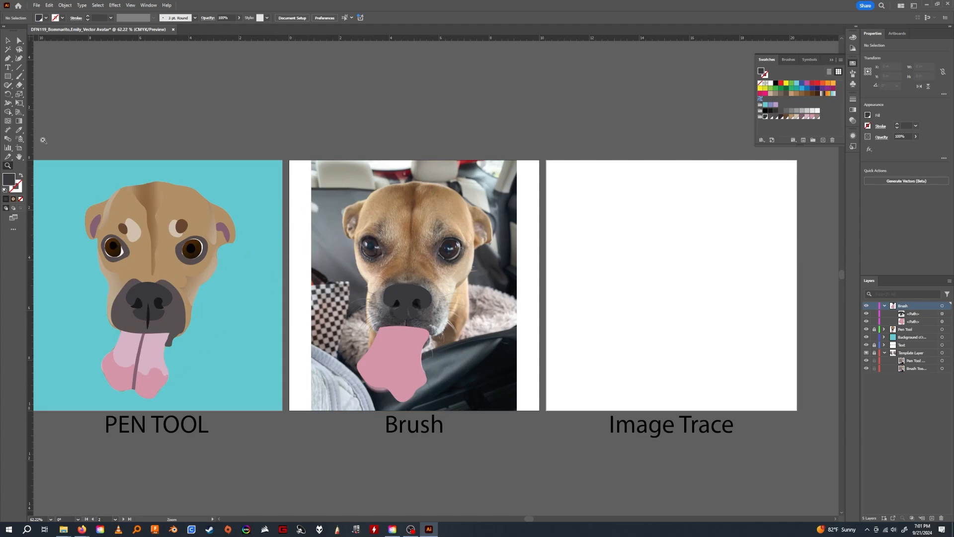
pyautogui.click(19, 76)
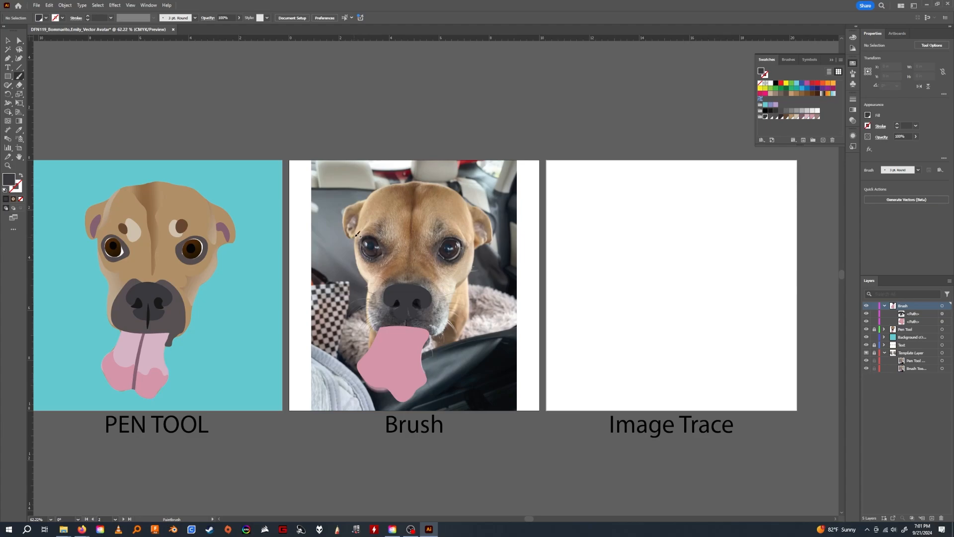
pyautogui.moveTo(356, 235)
pyautogui.mouseDown()
pyautogui.moveTo(377, 188)
pyautogui.moveTo(443, 181)
pyautogui.moveTo(462, 189)
pyautogui.moveTo(482, 253)
pyautogui.moveTo(442, 333)
pyautogui.moveTo(419, 347)
pyautogui.moveTo(379, 335)
pyautogui.moveTo(356, 232)
pyautogui.mouseUp()
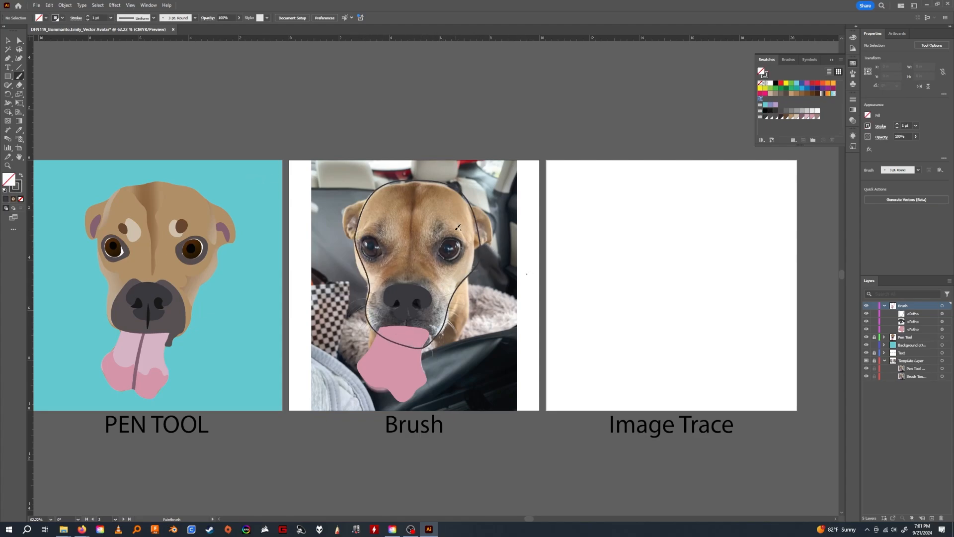
pyautogui.hotkey('ctrl', 'z')
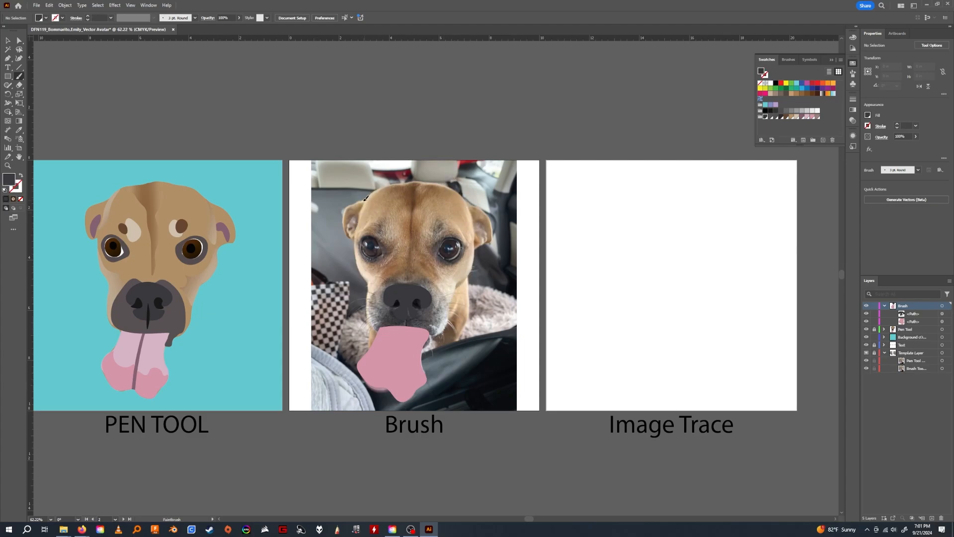
pyautogui.moveTo(349, 204)
pyautogui.mouseDown()
pyautogui.moveTo(352, 238)
pyautogui.moveTo(369, 198)
pyautogui.mouseUp()
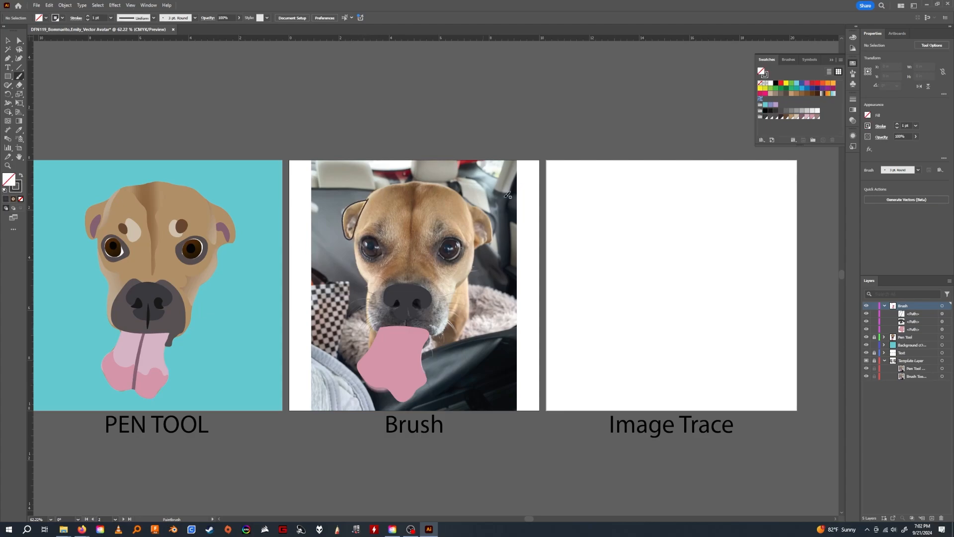
pyautogui.moveTo(470, 204)
pyautogui.mouseDown()
pyautogui.moveTo(477, 248)
pyautogui.moveTo(497, 238)
pyautogui.moveTo(487, 213)
pyautogui.moveTo(469, 203)
pyautogui.mouseUp()
pyautogui.hscroll(2, 492, 244)
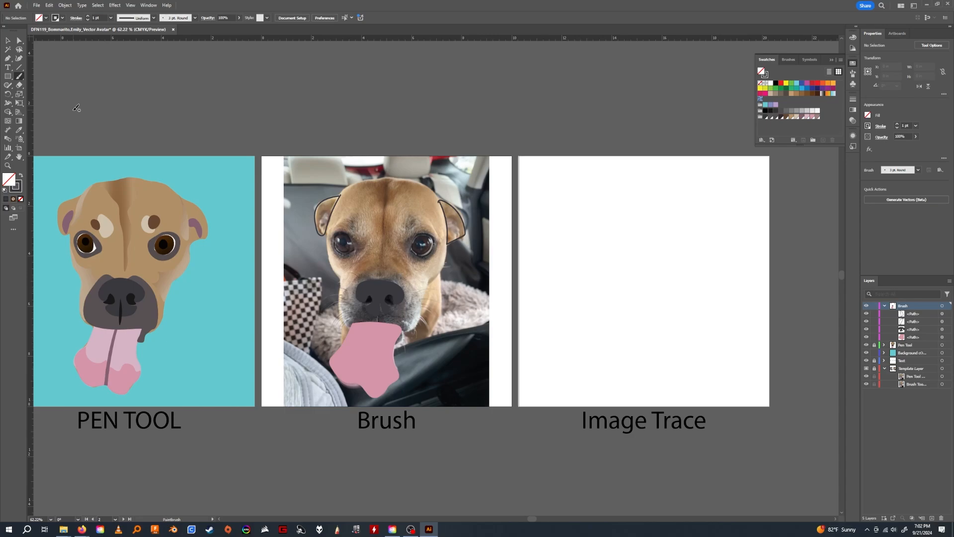
# Unlock the Template Layer and target its Pen Tool reference image.
pyautogui.click(874, 368)
pyautogui.moveTo(704, 358); pyautogui.dragTo(623, 352)
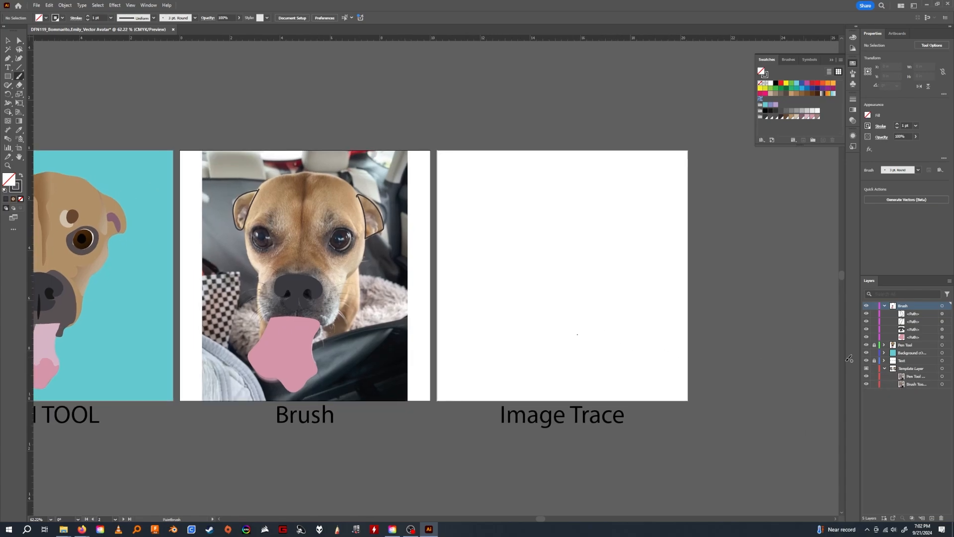
pyautogui.moveTo(482, 302); pyautogui.dragTo(398, 281)
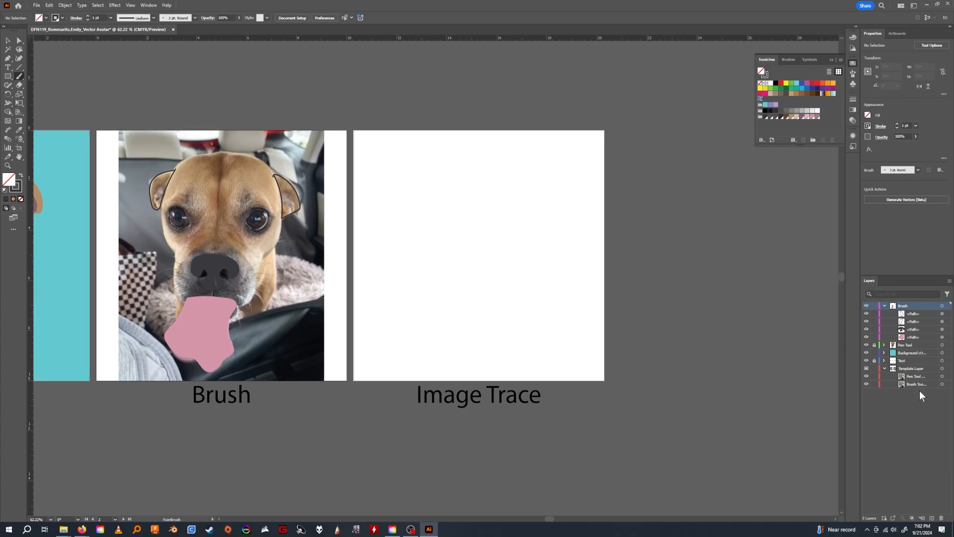
pyautogui.click(913, 377)
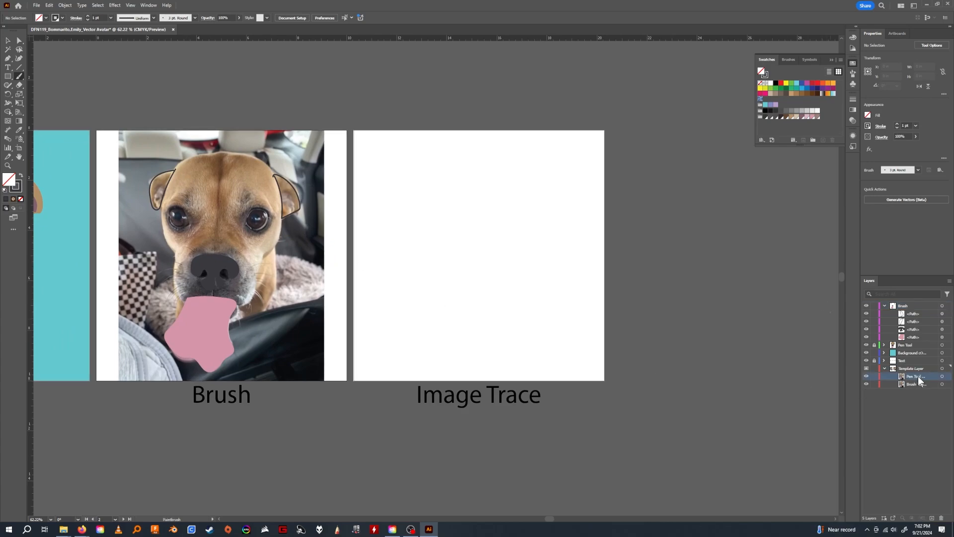
# Lock the Brush layer and hide the Brush, Pen Tool and Background layers.
pyautogui.click(884, 306)
pyautogui.click(866, 306)
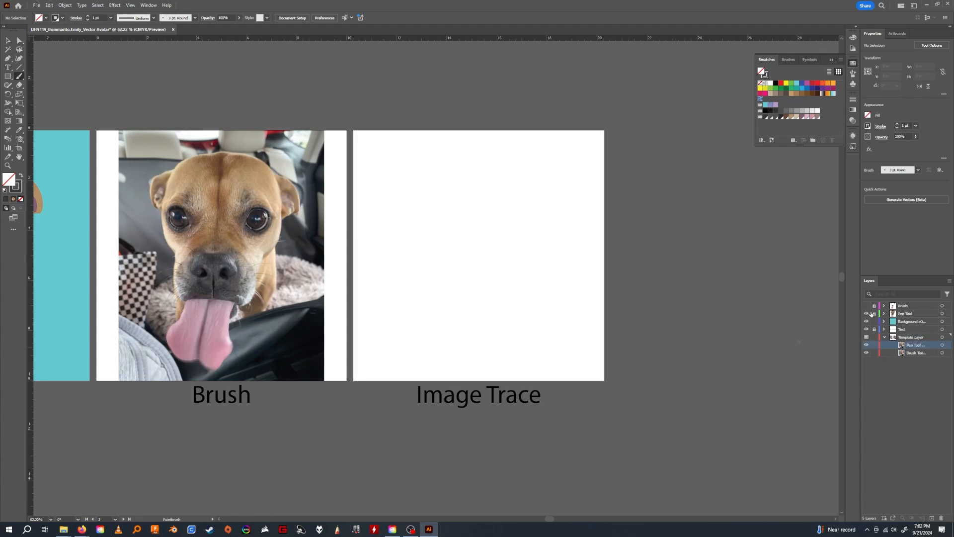
pyautogui.click(866, 314)
pyautogui.click(866, 322)
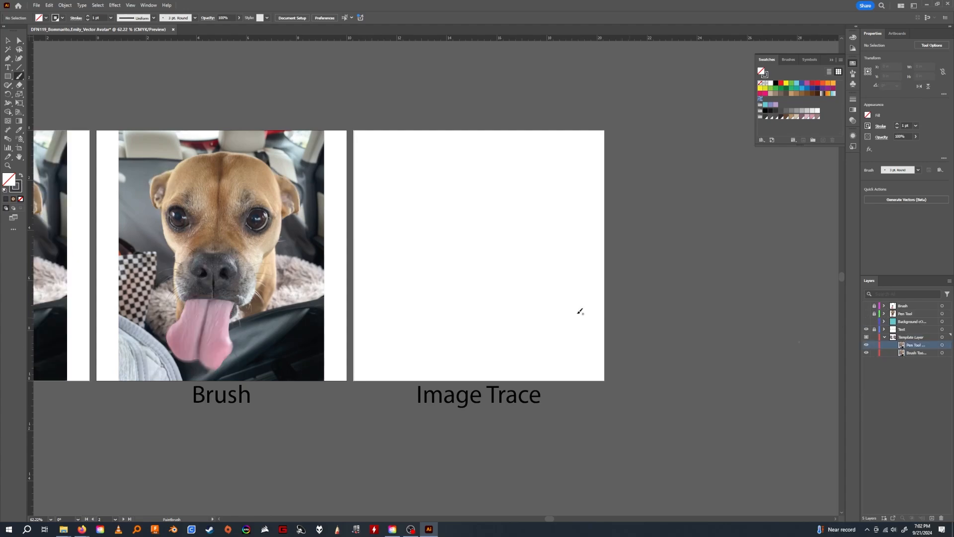
# Duplicate the reference photo from the Pen Tool artboard and place the copy on the Image Trace artboard.
pyautogui.hscroll(-3, 580, 312)
pyautogui.press('v')
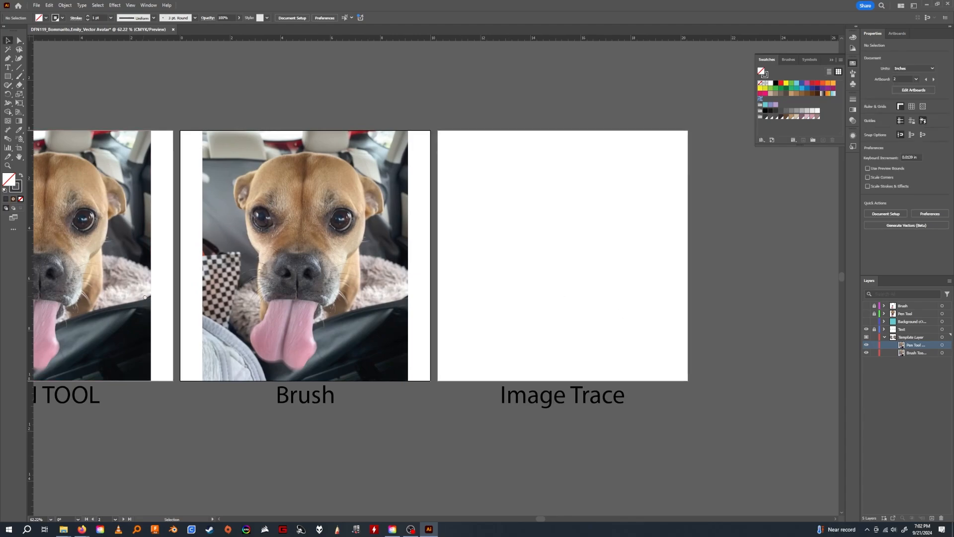
pyautogui.moveTo(144, 297); pyautogui.dragTo(274, 285)
pyautogui.click(275, 291)
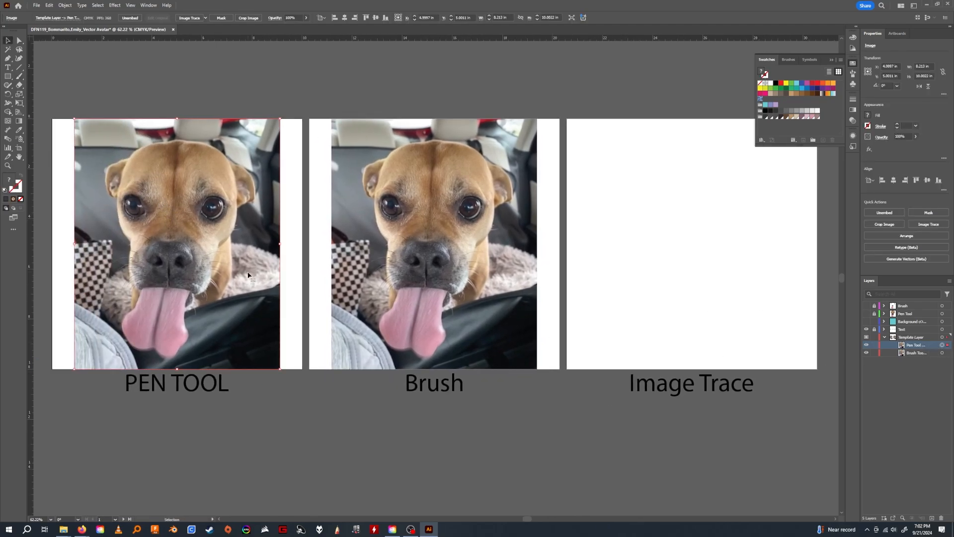
pyautogui.moveTo(172, 271)
pyautogui.mouseDown()
pyautogui.moveTo(669, 314)
pyautogui.moveTo(680, 274)
pyautogui.moveTo(691, 279)
pyautogui.mouseUp()
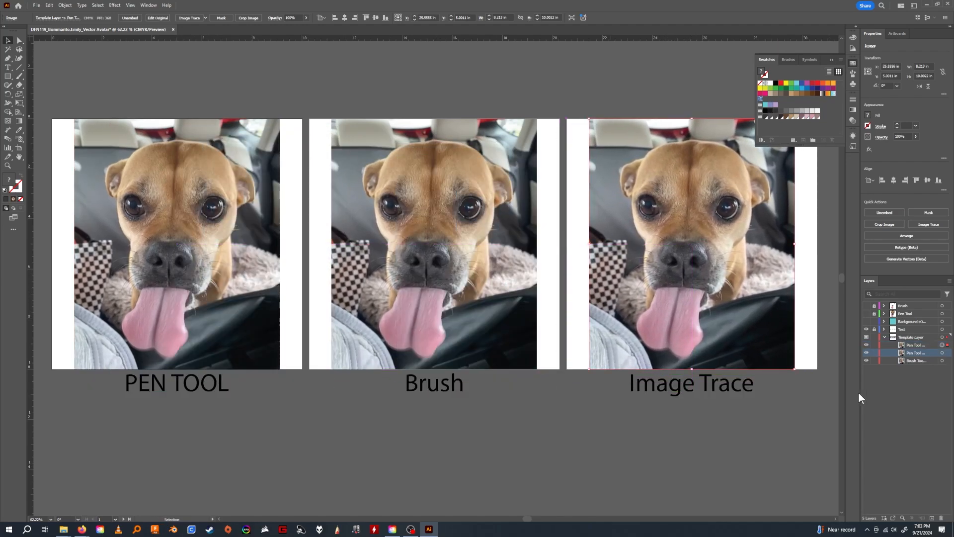
# Create a new layer named Image Trace and move the duplicated photo into it.
pyautogui.click(932, 517)
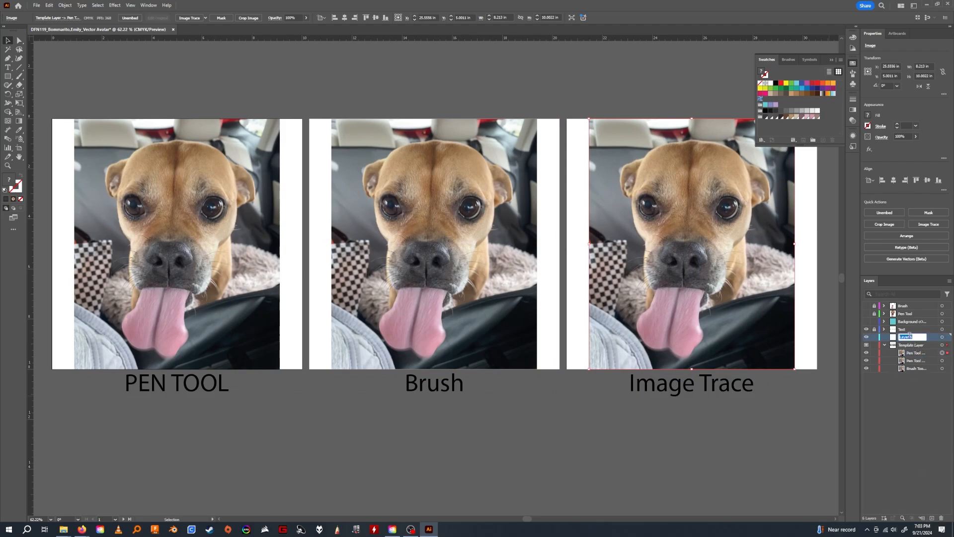
pyautogui.write('Image Trace')
pyautogui.press('Return')
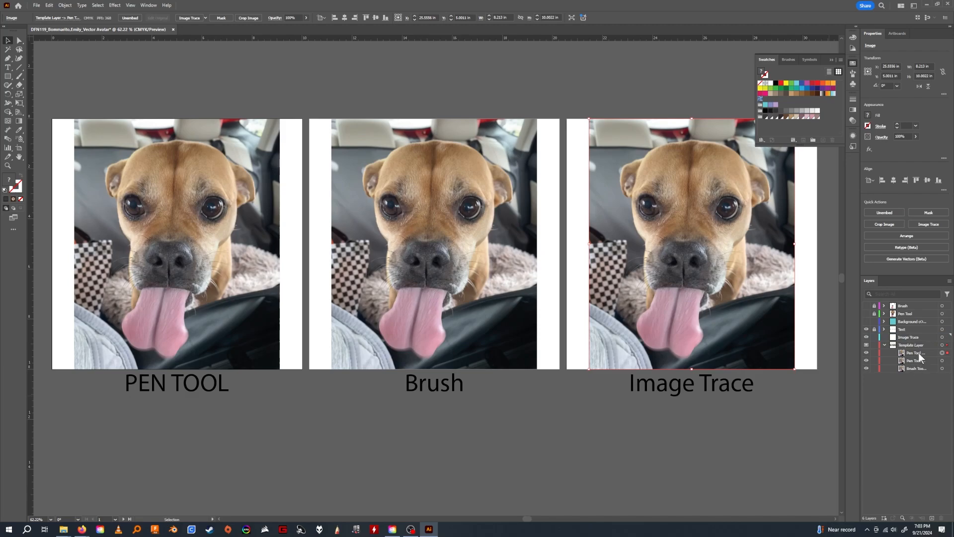
pyautogui.click(918, 353)
pyautogui.moveTo(920, 353); pyautogui.dragTo(919, 339)
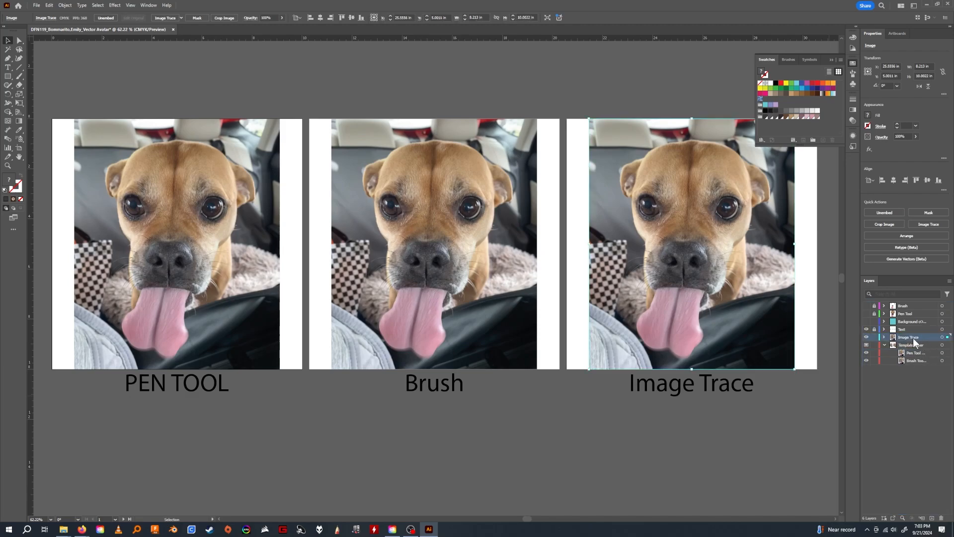
# Lock the Template Layer and rename the photo inside the Image Trace layer to match its new use.
pyautogui.click(874, 345)
pyautogui.click(883, 337)
pyautogui.doubleClick(916, 345)
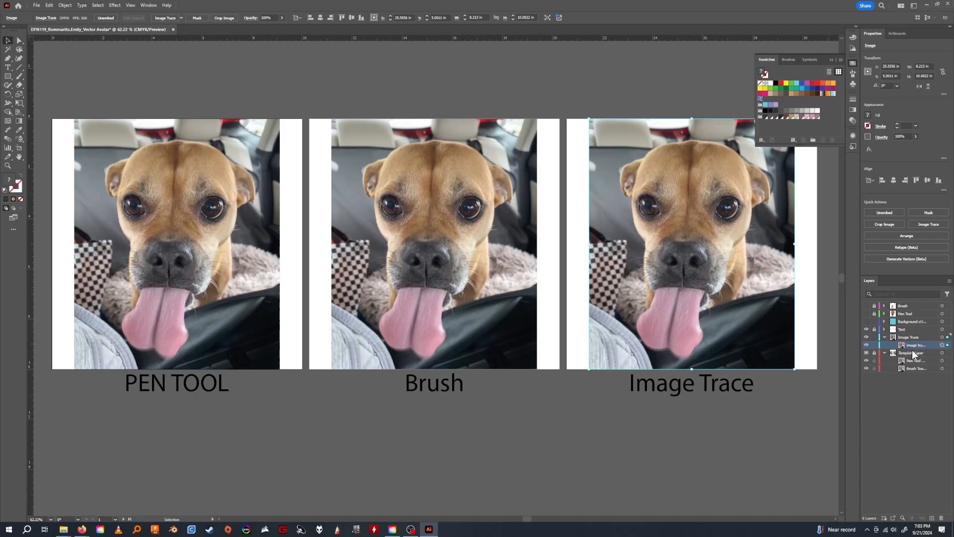
# Show the hidden Brush, Pen Tool and Background layers.
pyautogui.moveTo(683, 272); pyautogui.dragTo(503, 290)
pyautogui.moveTo(866, 324); pyautogui.dragTo(865, 306)
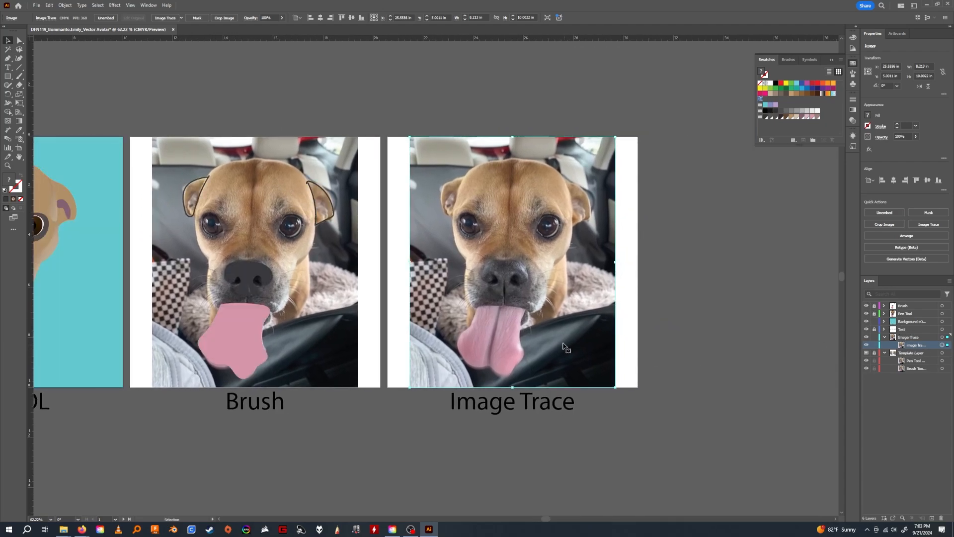
pyautogui.moveTo(554, 336); pyautogui.dragTo(529, 338)
pyautogui.moveTo(616, 342); pyautogui.dragTo(584, 330)
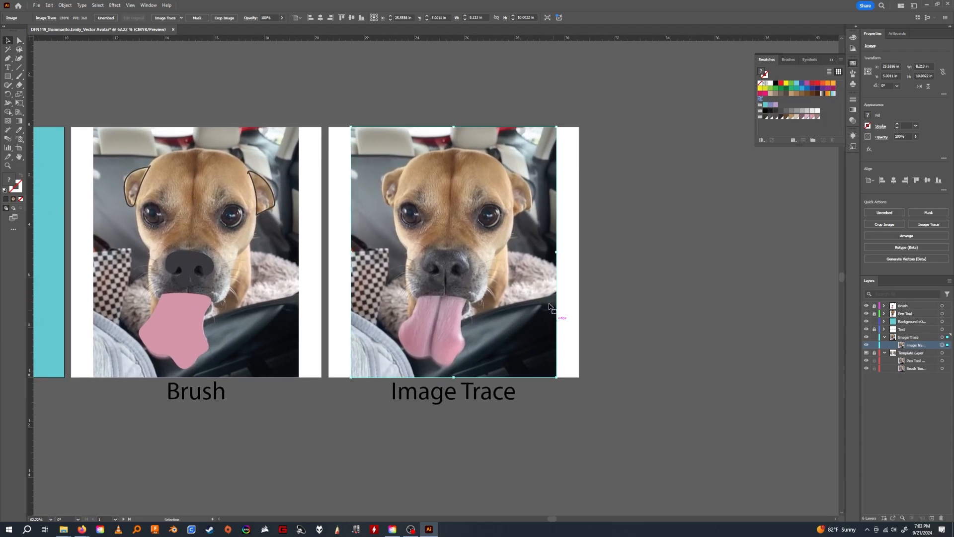
# Display the Image Trace settings beside the artboard and select the photo on the Image Trace artboard.
pyautogui.click(147, 6)
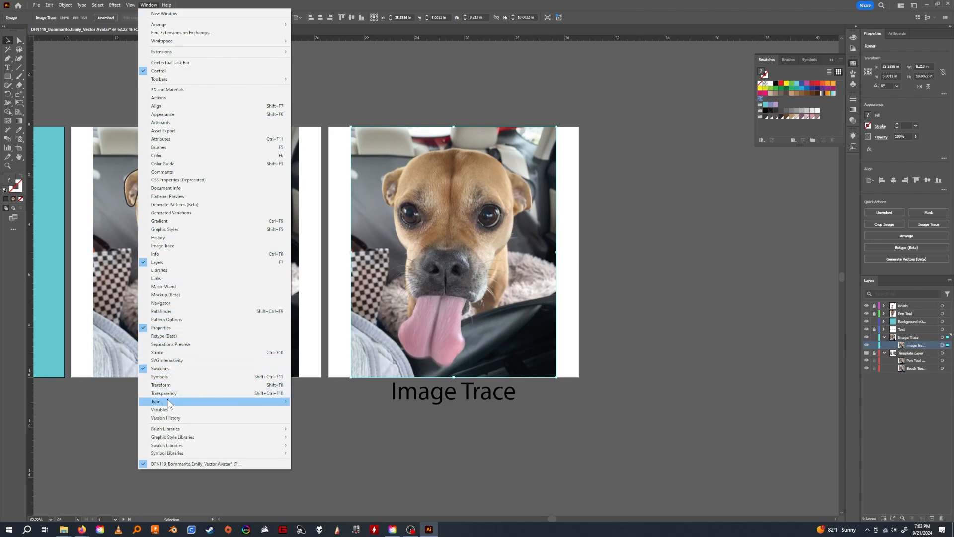
pyautogui.click(163, 245)
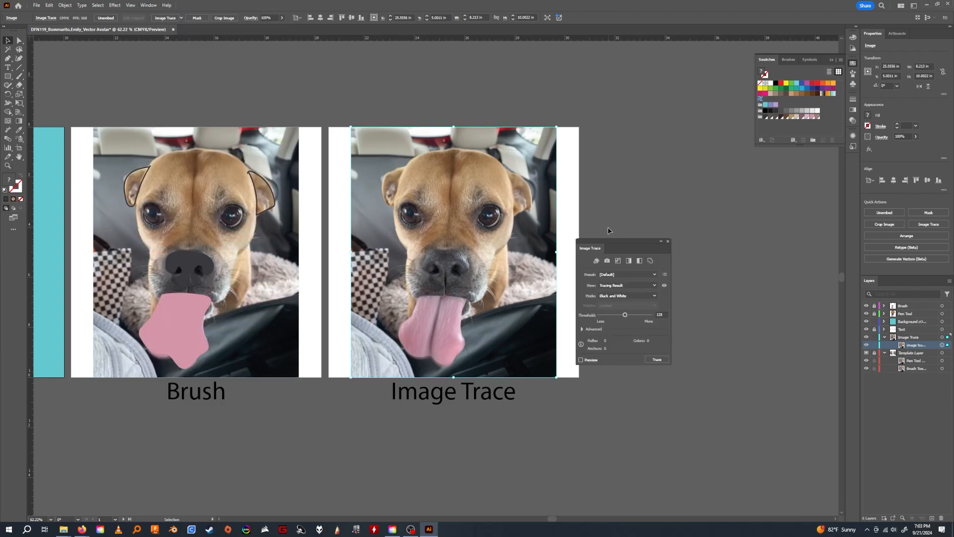
pyautogui.moveTo(621, 246); pyautogui.dragTo(679, 194)
pyautogui.click(633, 154)
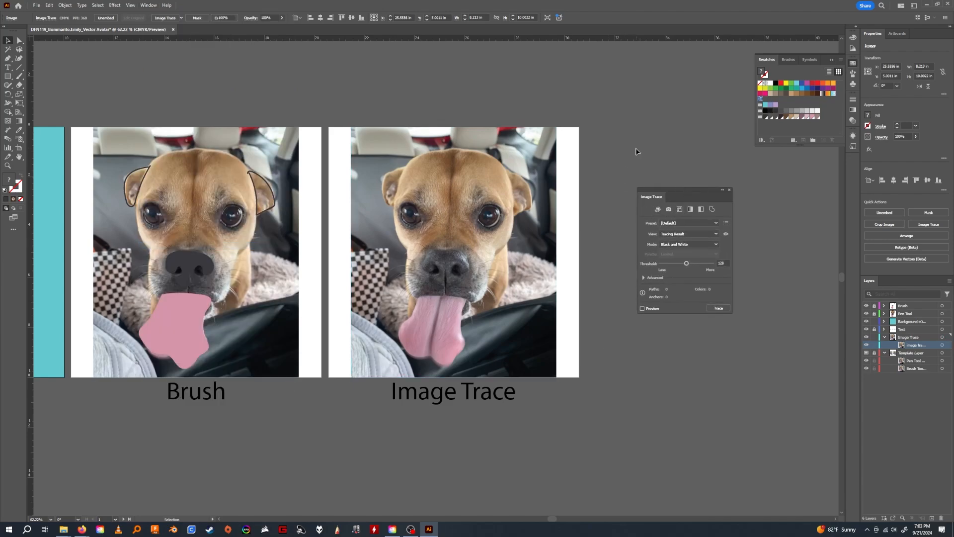
pyautogui.click(515, 195)
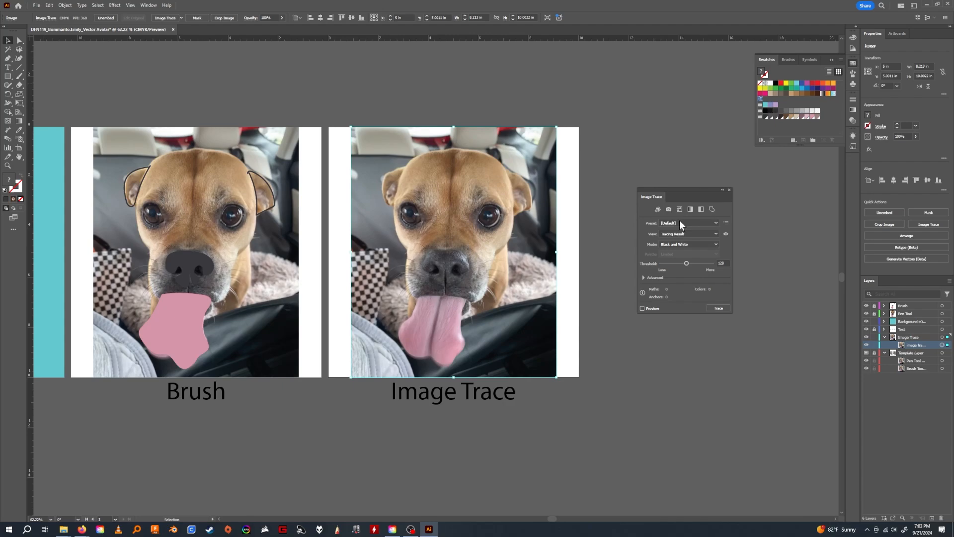
# Trace the photo in Color mode with a Limited palette of 11 colors and the preview enabled.
pyautogui.click(688, 242)
pyautogui.click(688, 255)
pyautogui.click(671, 245)
pyautogui.click(675, 254)
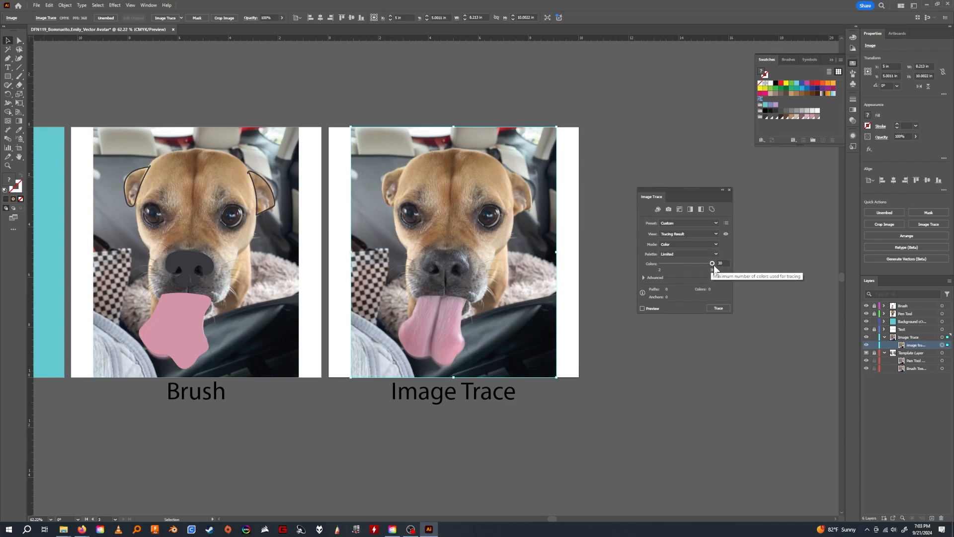
pyautogui.moveTo(712, 264); pyautogui.dragTo(699, 266)
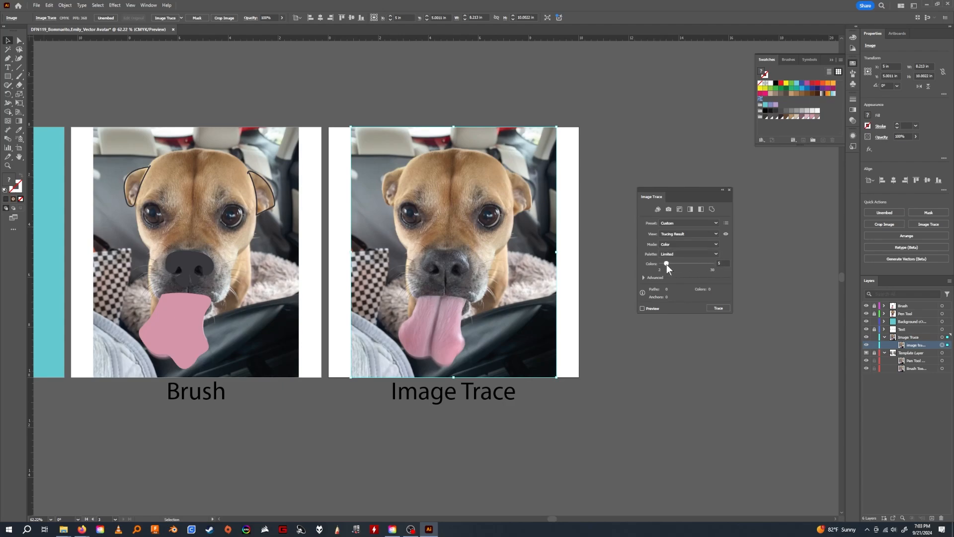
pyautogui.click(642, 309)
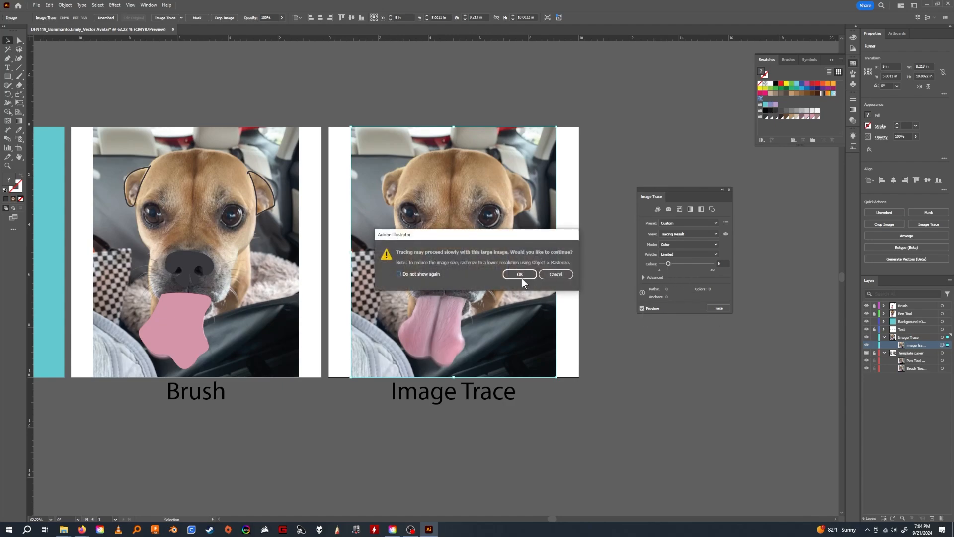
pyautogui.click(528, 276)
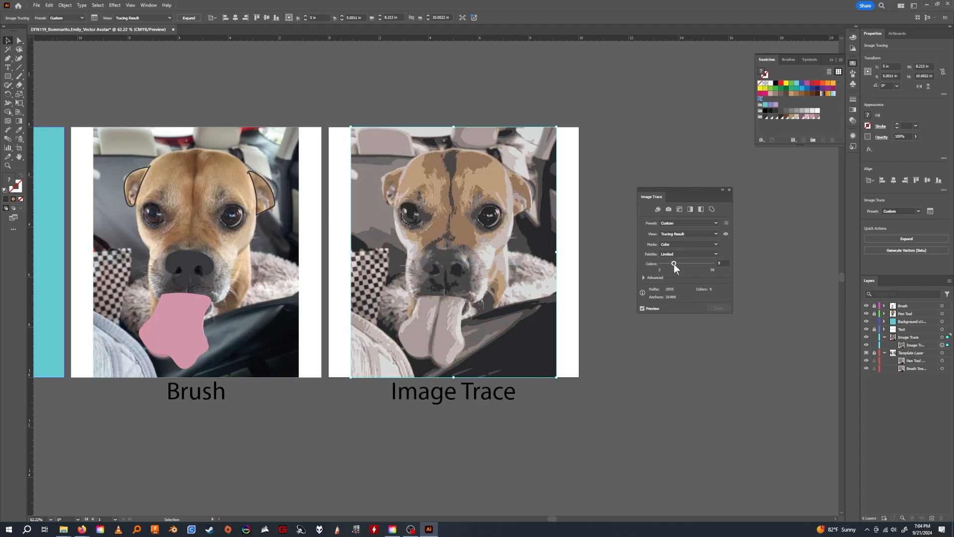
pyautogui.moveTo(673, 264); pyautogui.dragTo(676, 263)
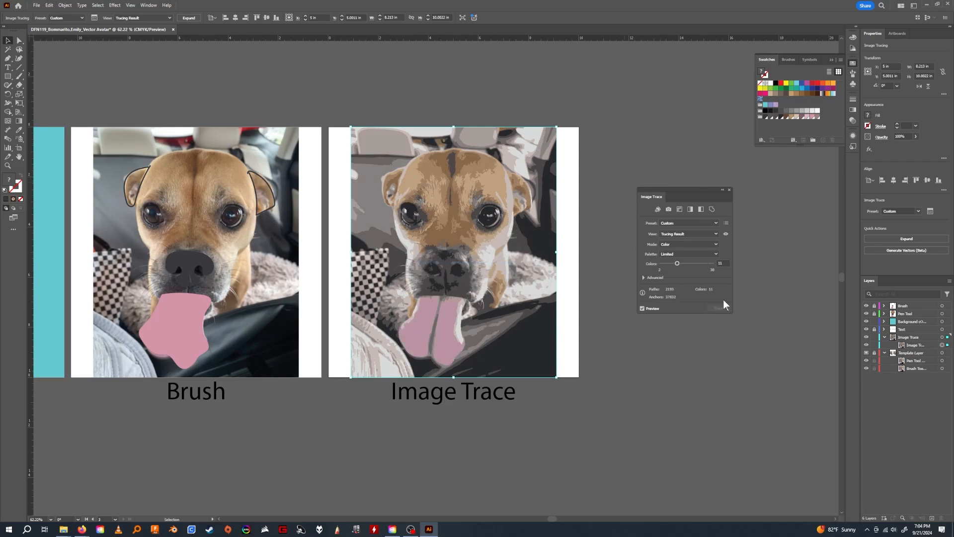
pyautogui.click(700, 254)
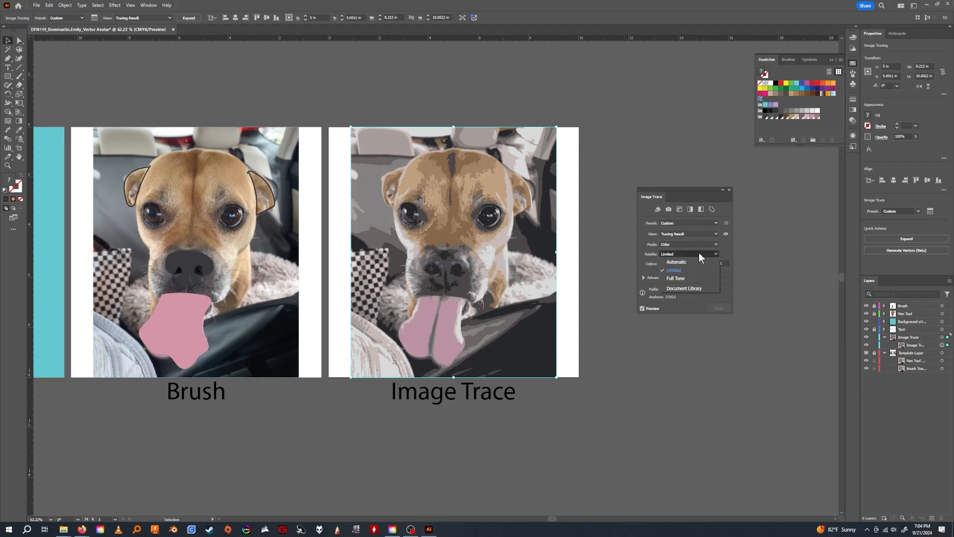
pyautogui.click(725, 252)
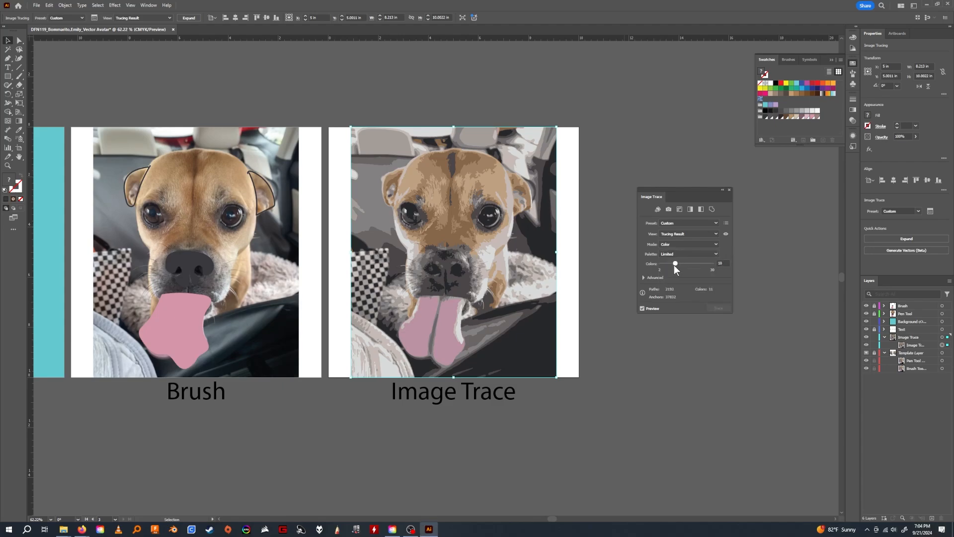
# Refine the tracing in the advanced settings by enabling Simplify, with Corners at 32% and Colors at 30.
pyautogui.click(642, 278)
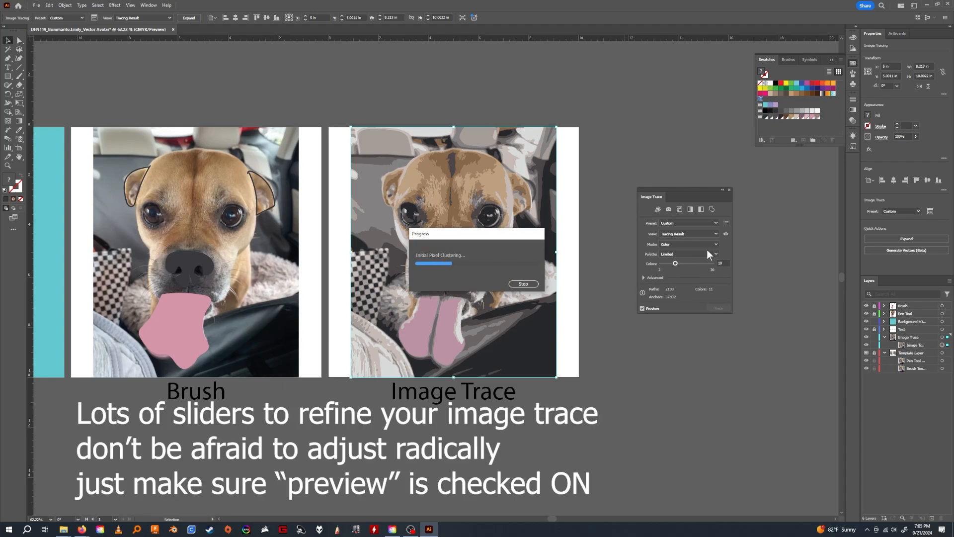
pyautogui.moveTo(686, 287)
pyautogui.mouseDown()
pyautogui.moveTo(675, 287)
pyautogui.moveTo(686, 301)
pyautogui.mouseUp()
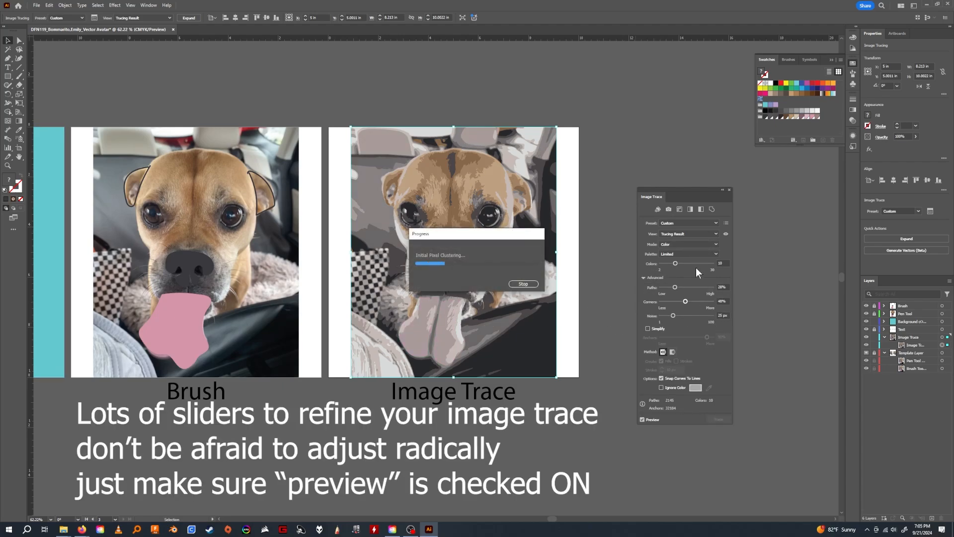
pyautogui.click(647, 328)
pyautogui.moveTo(675, 263); pyautogui.dragTo(683, 264)
pyautogui.moveTo(685, 302); pyautogui.dragTo(676, 301)
pyautogui.moveTo(683, 262); pyautogui.dragTo(694, 263)
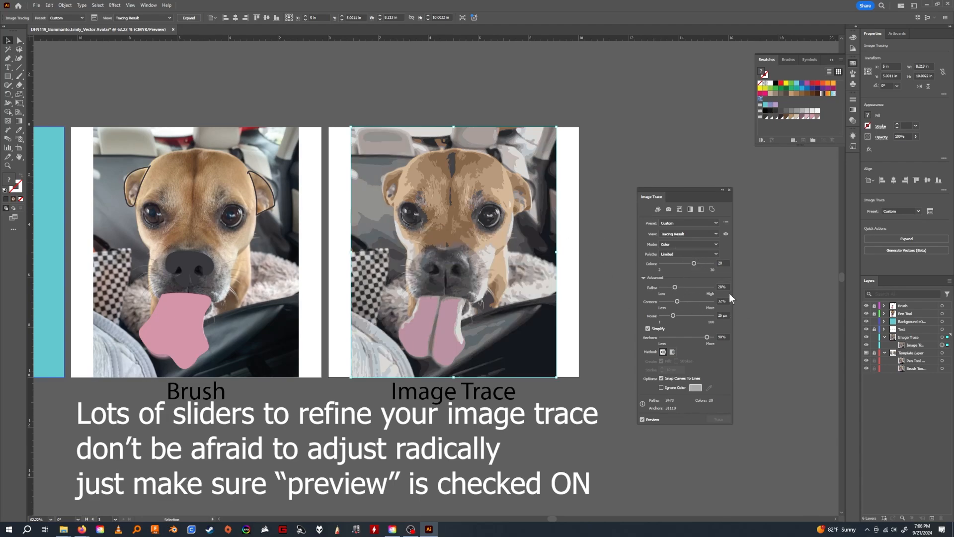
pyautogui.click(755, 301)
pyautogui.click(453, 215)
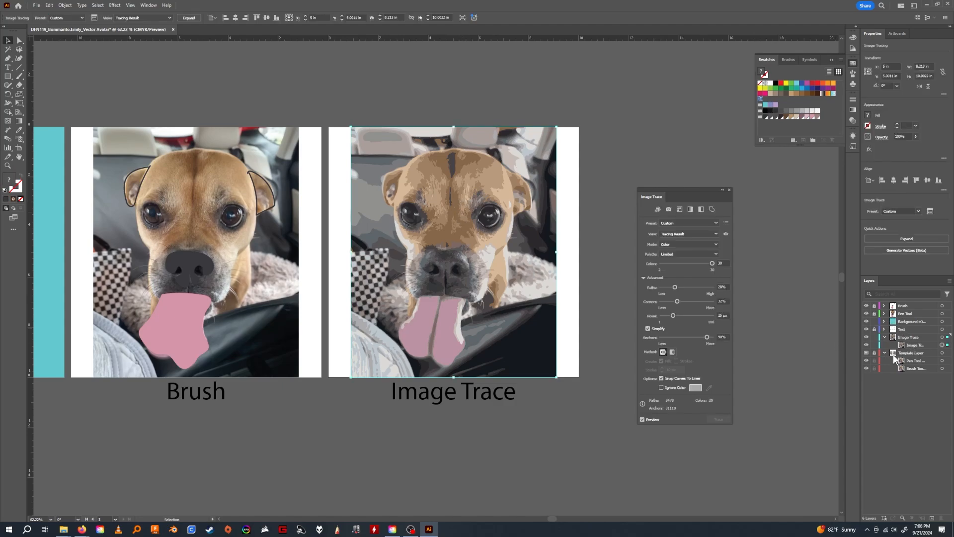
# Move the Image Trace settings farther from the artwork and deselect the tracing.
pyautogui.click(884, 337)
pyautogui.click(918, 345)
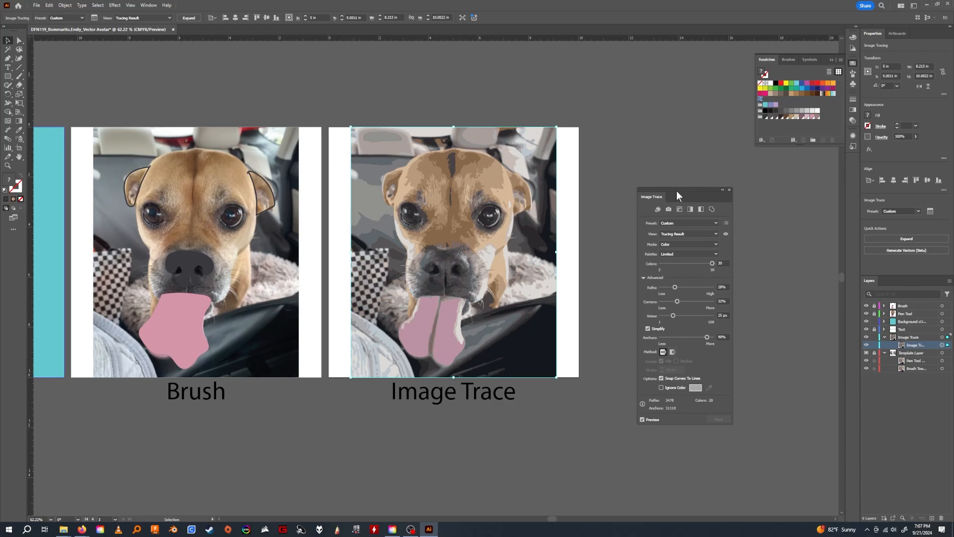
pyautogui.moveTo(675, 190); pyautogui.dragTo(716, 189)
pyautogui.click(623, 284)
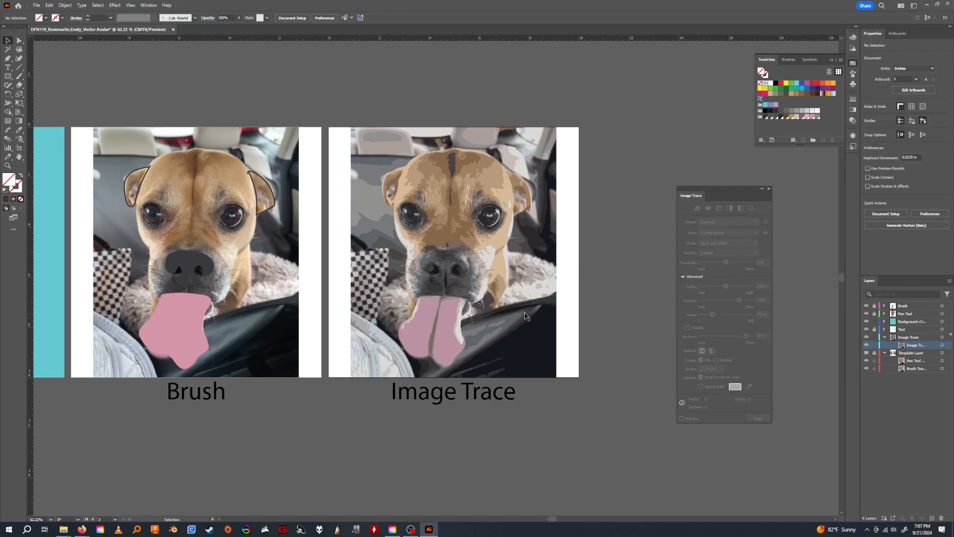
# Examine the pen tool, brush and image trace versions together across the three artboards.
pyautogui.moveTo(526, 315); pyautogui.dragTo(638, 333)
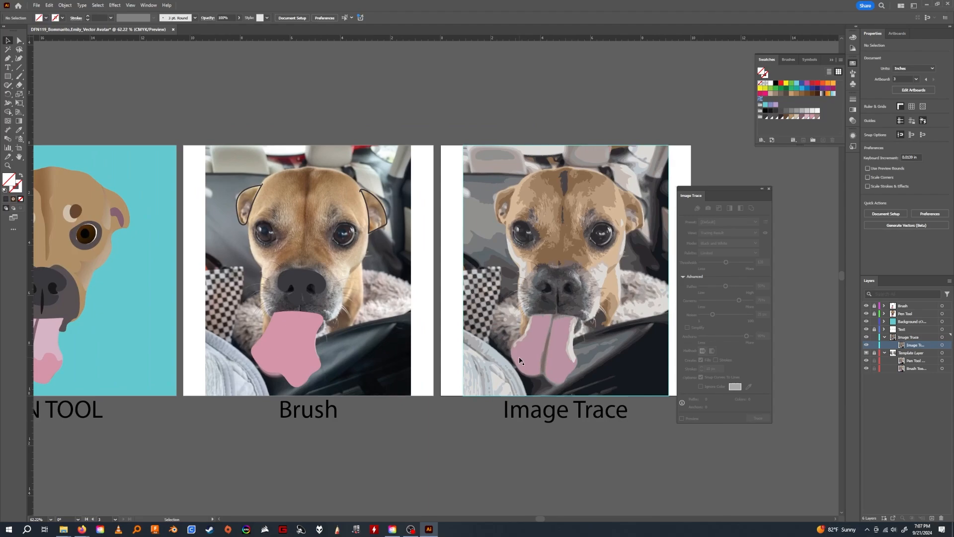
pyautogui.press('z')
pyautogui.moveTo(525, 358); pyautogui.dragTo(466, 348)
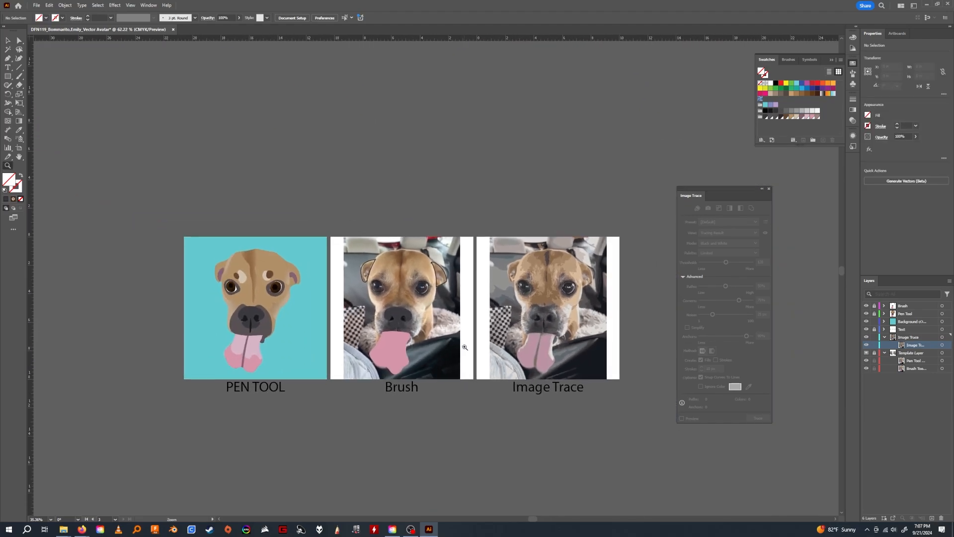
pyautogui.press('v')
pyautogui.moveTo(554, 295)
pyautogui.mouseDown()
pyautogui.moveTo(564, 296)
pyautogui.moveTo(552, 297)
pyautogui.mouseUp()
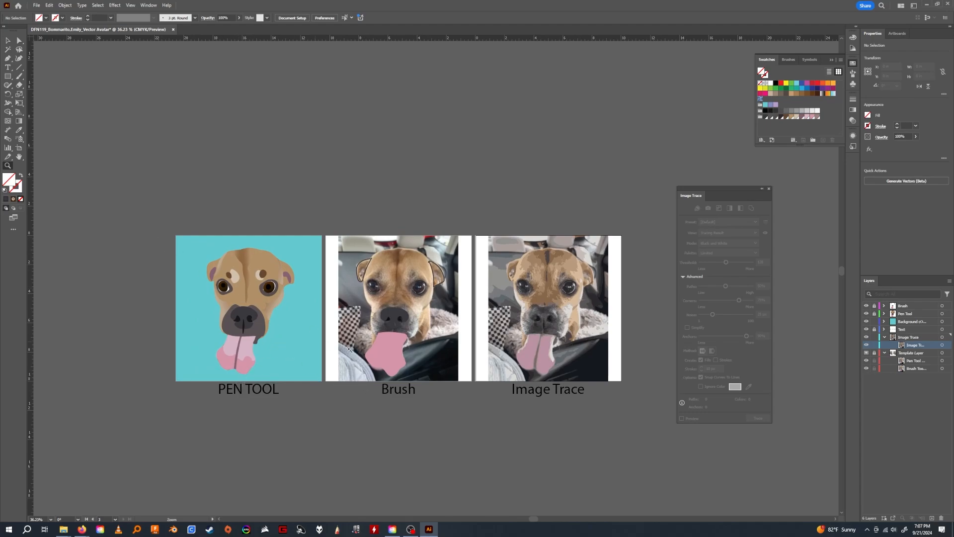
pyautogui.moveTo(461, 347); pyautogui.dragTo(479, 345)
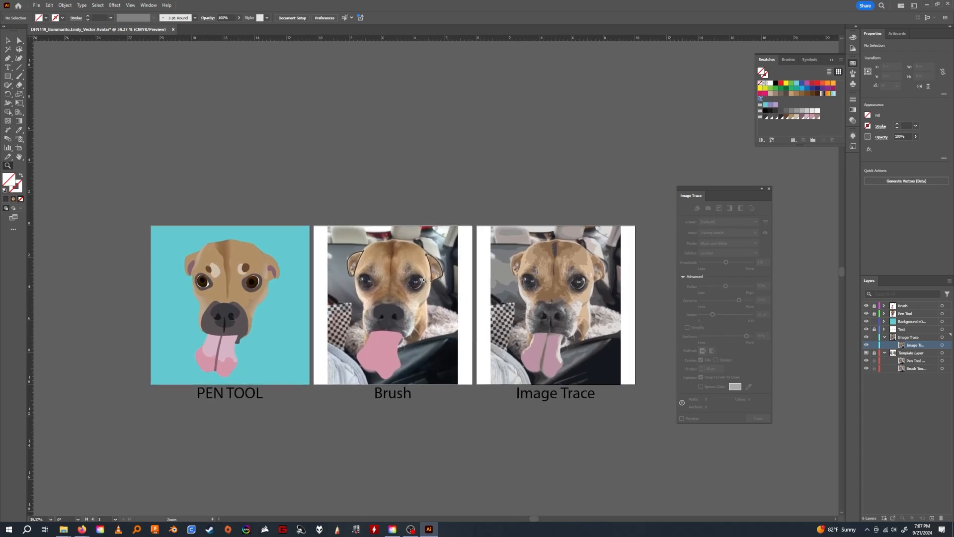
# Start saving a version of the document on the computer in Adobe PDF format.
pyautogui.click(36, 5)
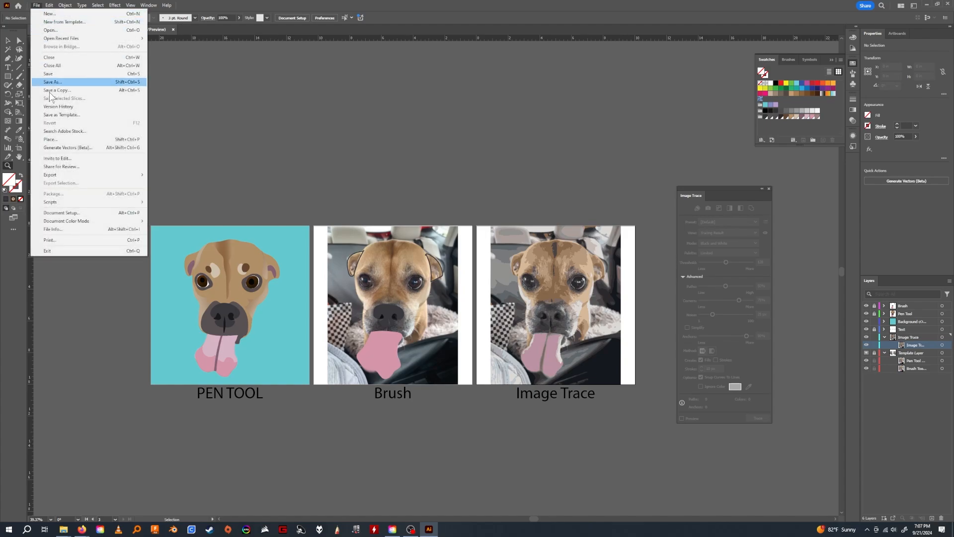
pyautogui.moveTo(74, 173)
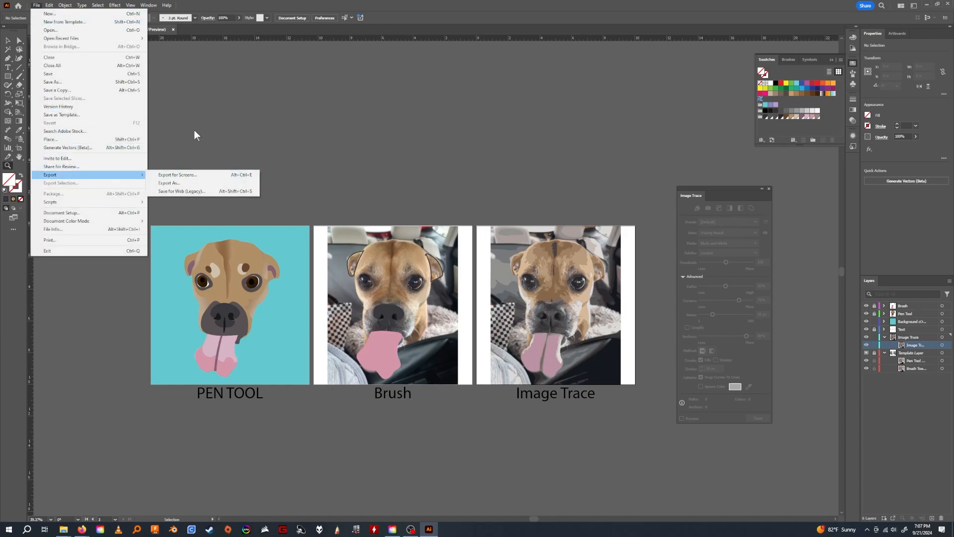
pyautogui.click(63, 84)
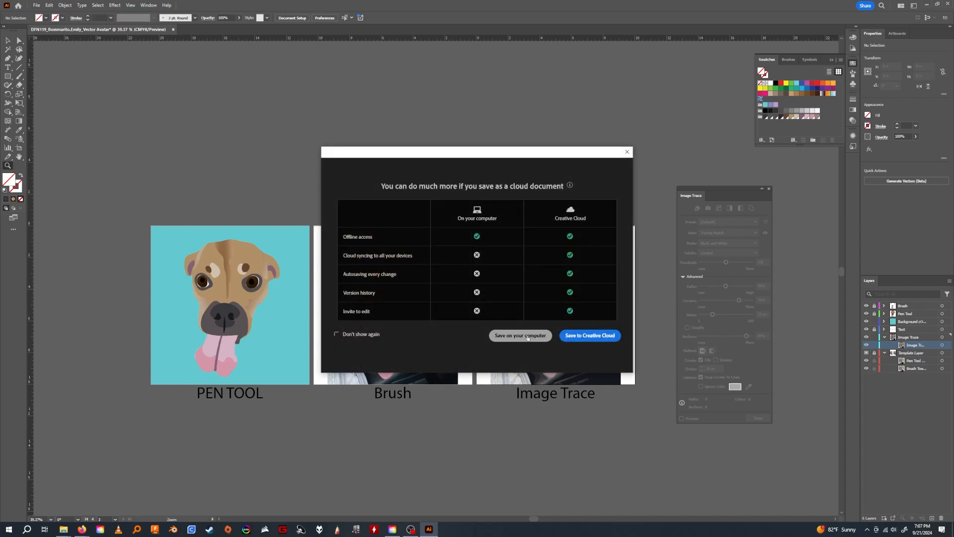
pyautogui.click(521, 335)
pyautogui.click(100, 195)
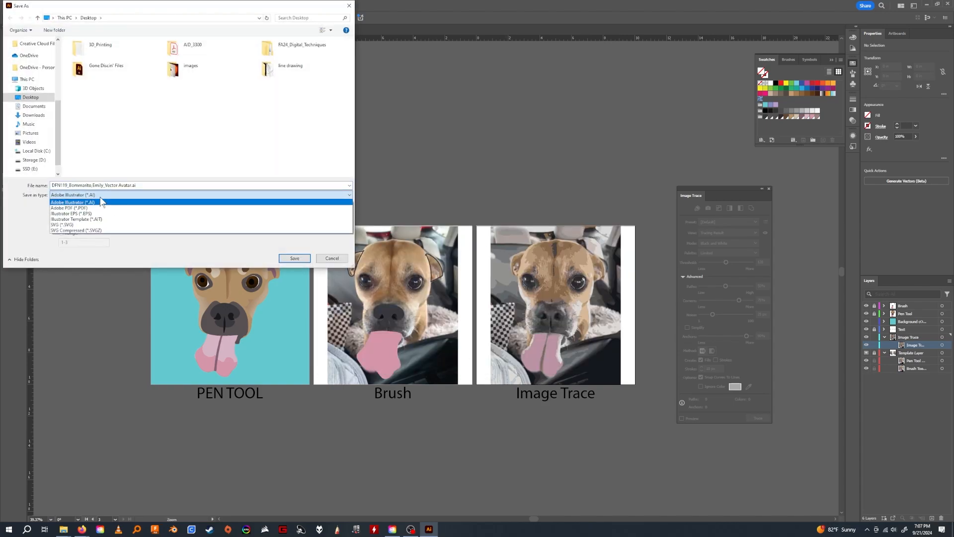
pyautogui.click(99, 202)
pyautogui.click(103, 195)
pyautogui.click(80, 208)
# Browse through FA24_Digital_Techniques to the 05_DRAW_SHAPES - Vector Avatar folder and its Assets subfolder, and cancel the PDF save.
pyautogui.doubleClick(293, 47)
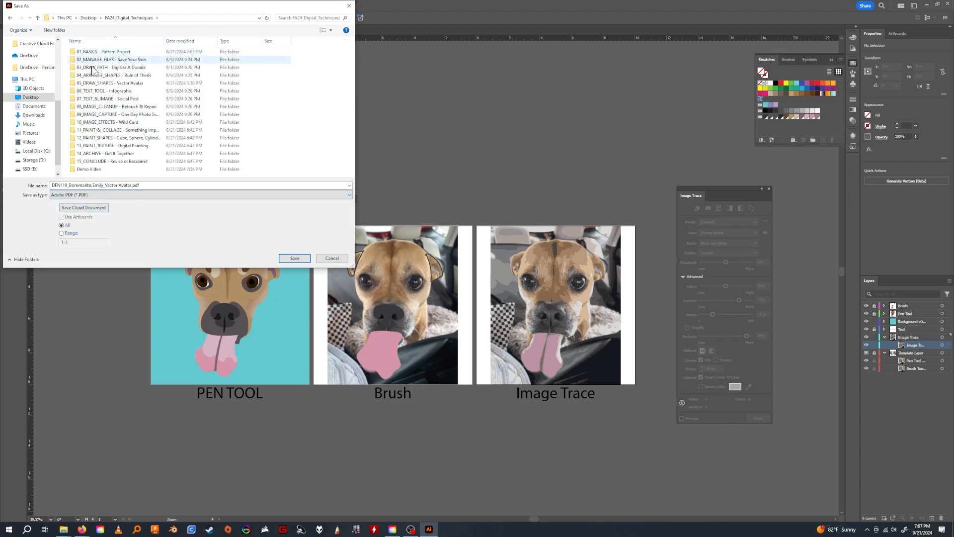
pyautogui.doubleClick(109, 84)
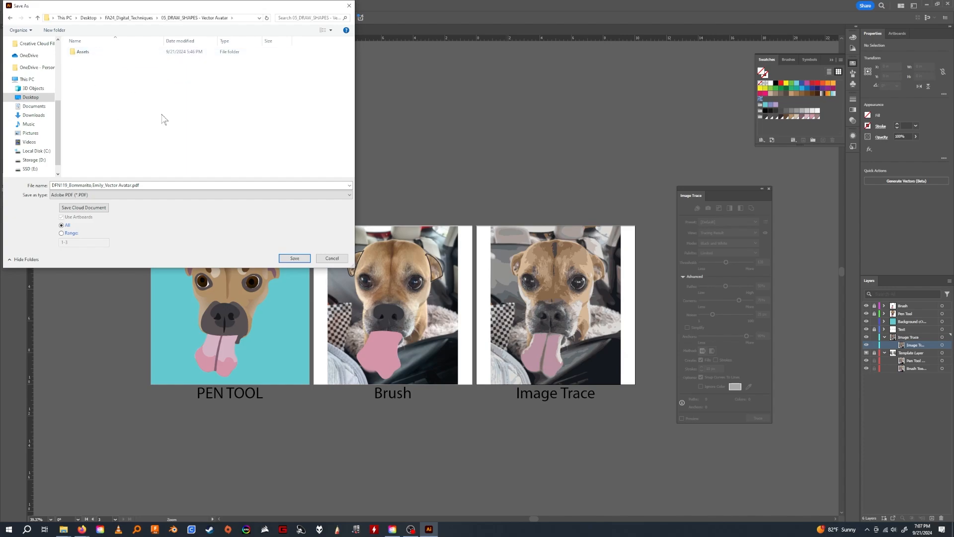
pyautogui.doubleClick(83, 52)
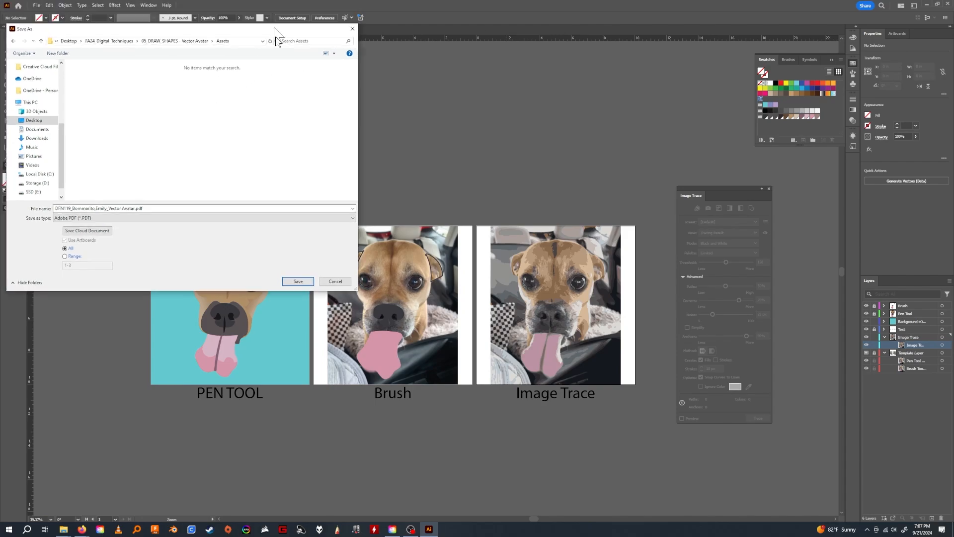
pyautogui.moveTo(274, 7); pyautogui.dragTo(291, 80)
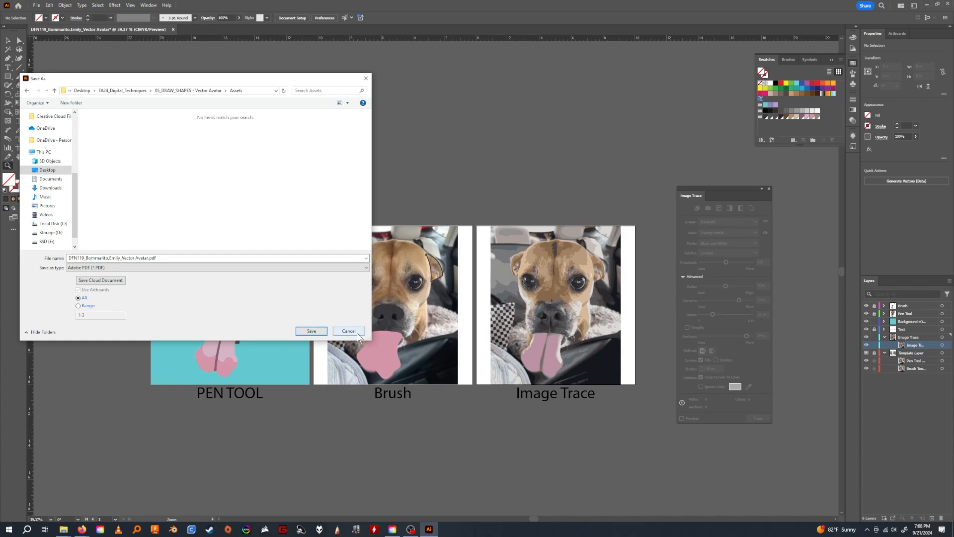
pyautogui.click(205, 92)
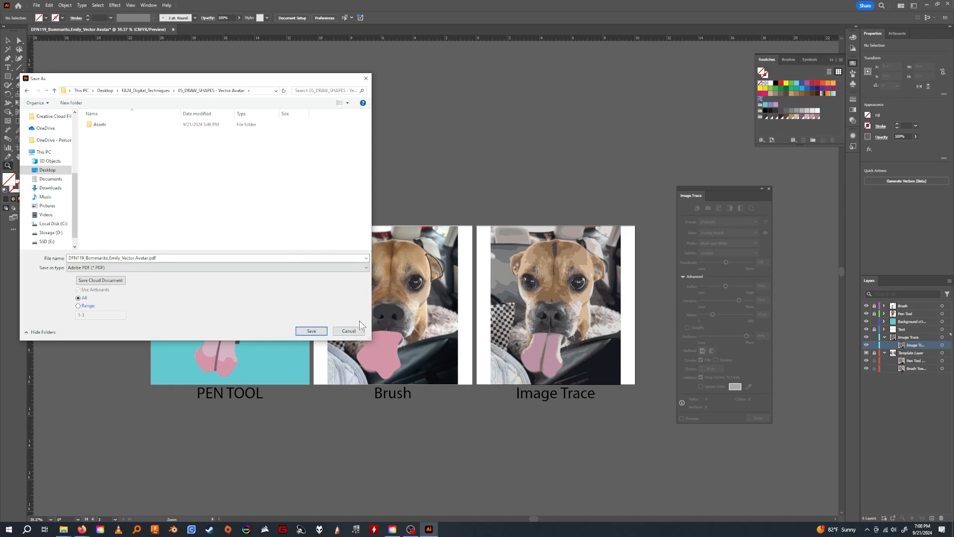
pyautogui.click(354, 334)
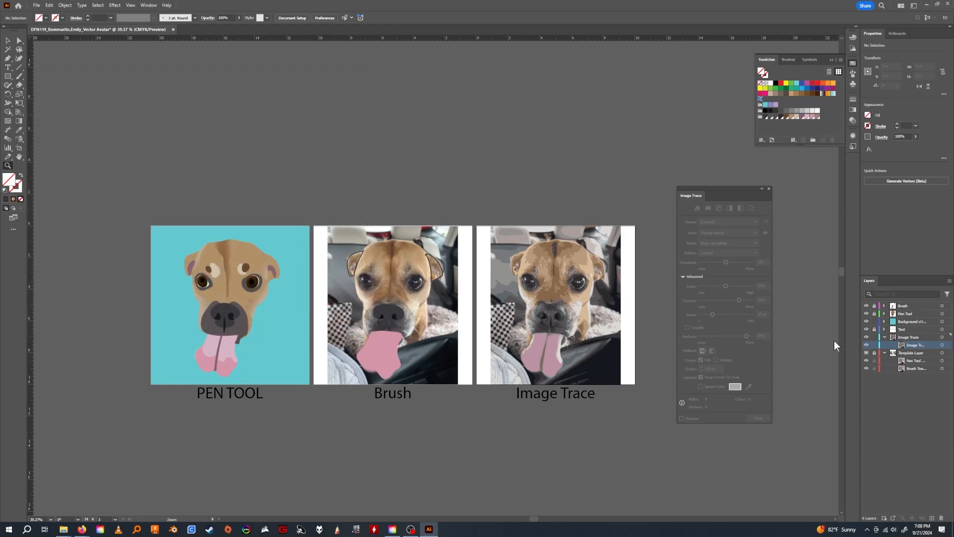